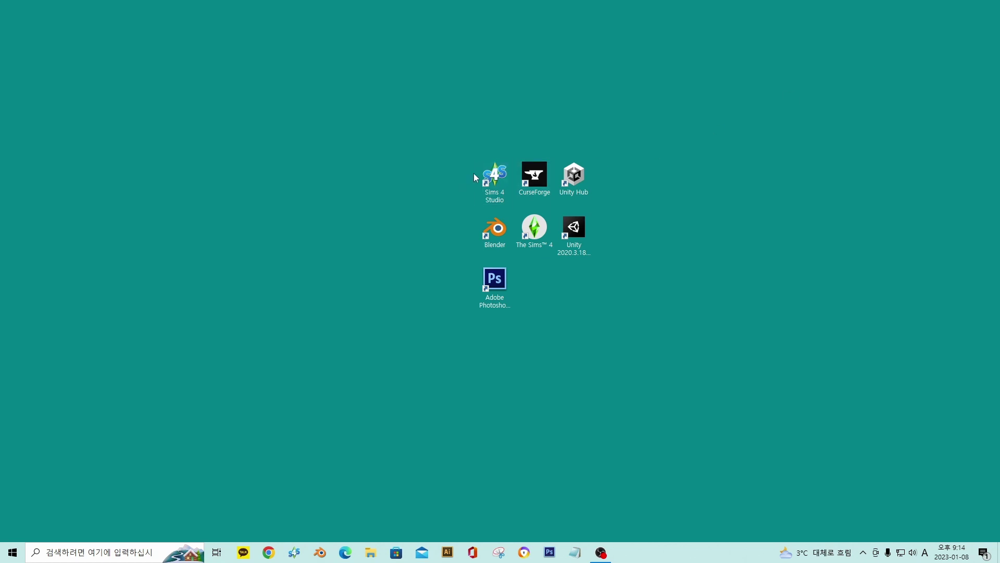
Open the new CAS item catalogue in Sims 4 Studio and filter it to female (여성) and adult (성인) items
click(493, 176)
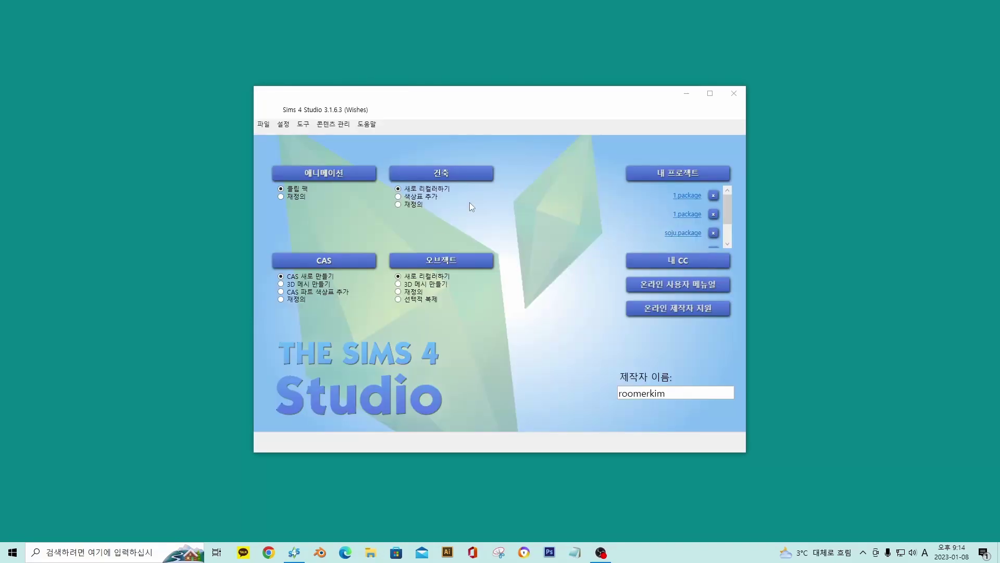
click(323, 265)
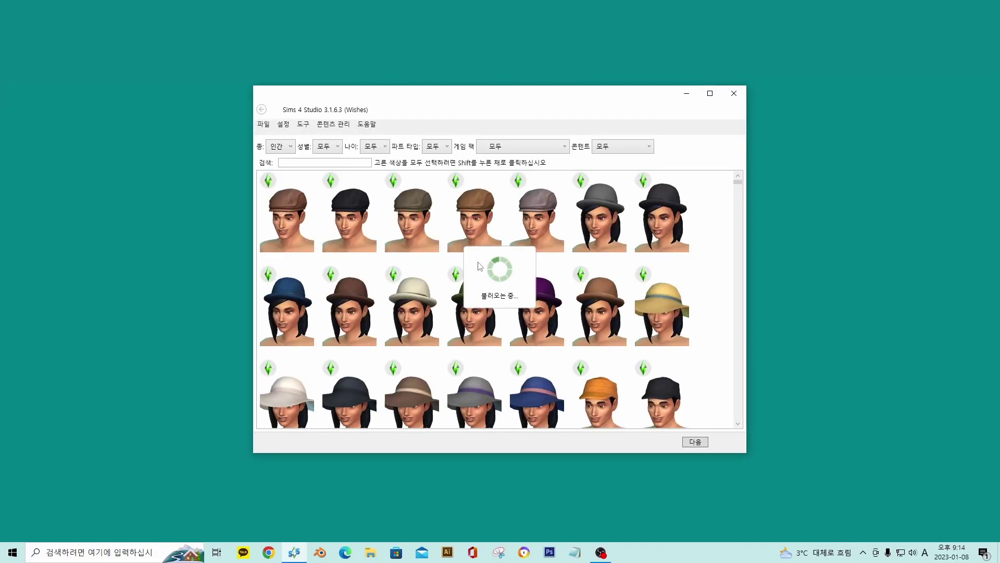
click(327, 147)
click(324, 187)
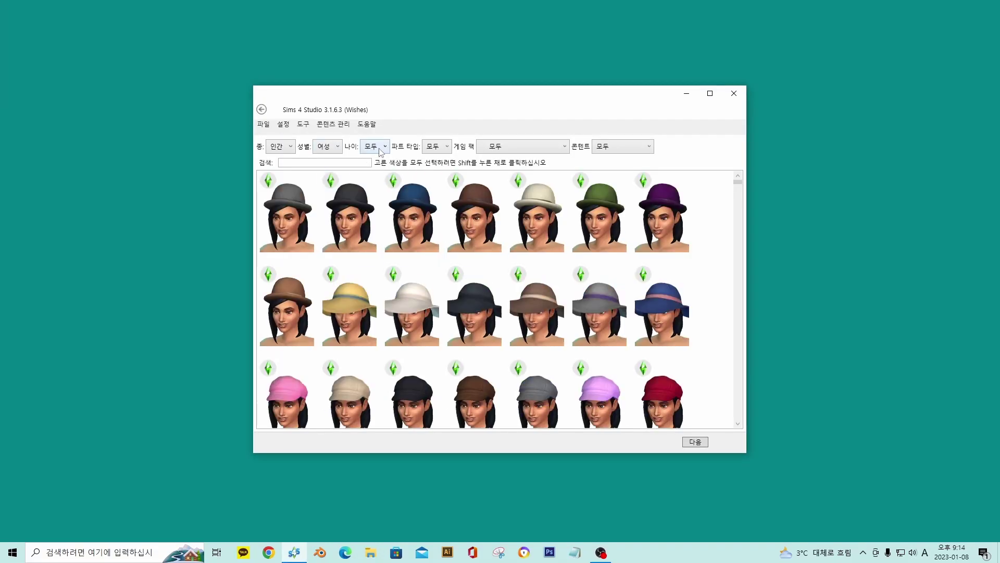
click(379, 146)
click(371, 175)
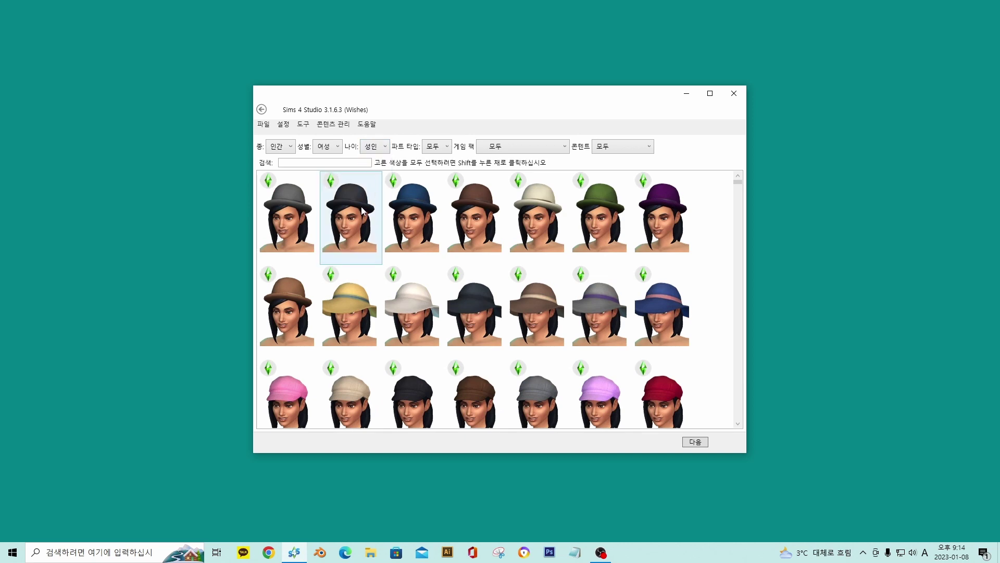
Filter the part type to full-body outfits (의상 전신) and continue with the short black slip dress as the base item
click(437, 147)
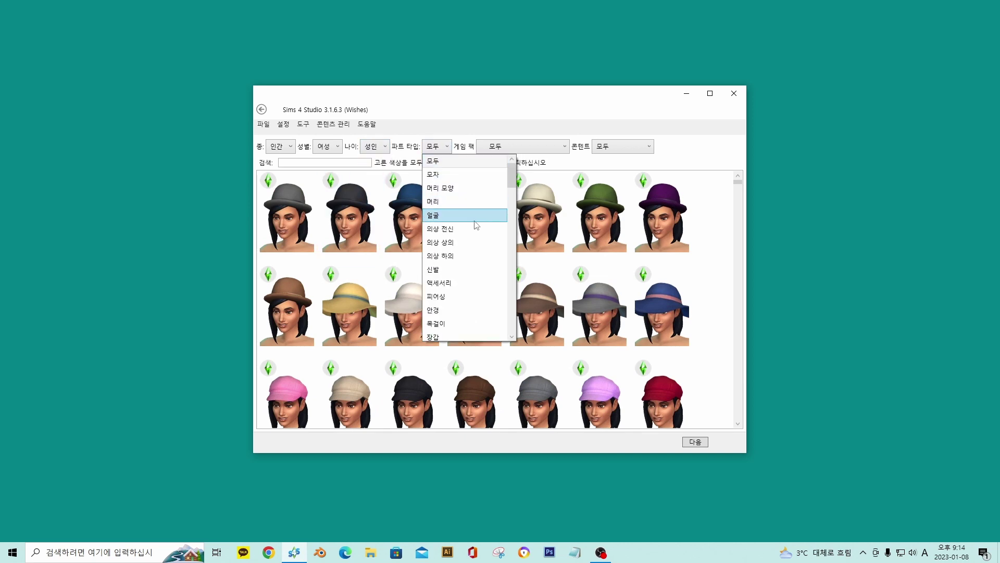
click(473, 231)
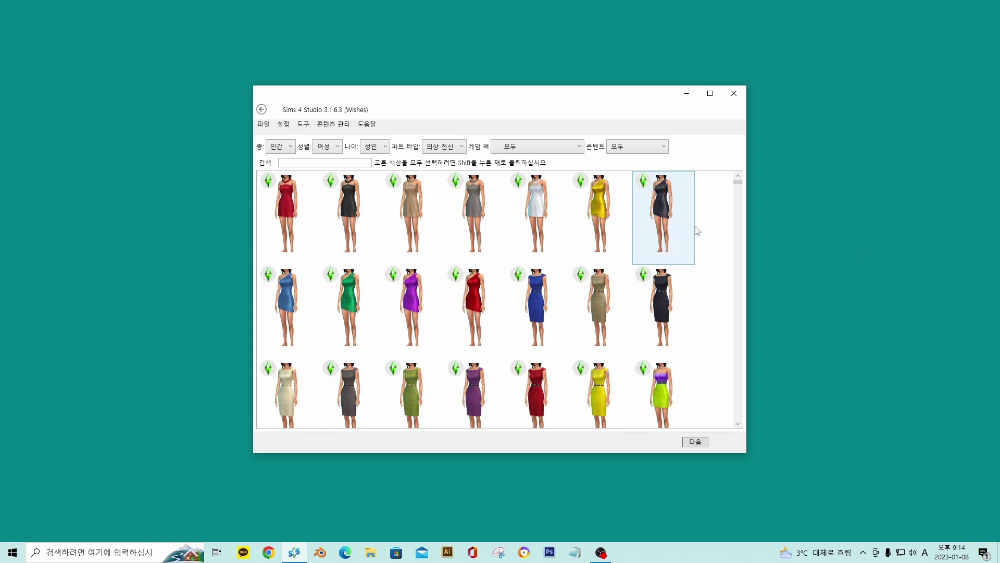
scroll(477, 244, down, 3)
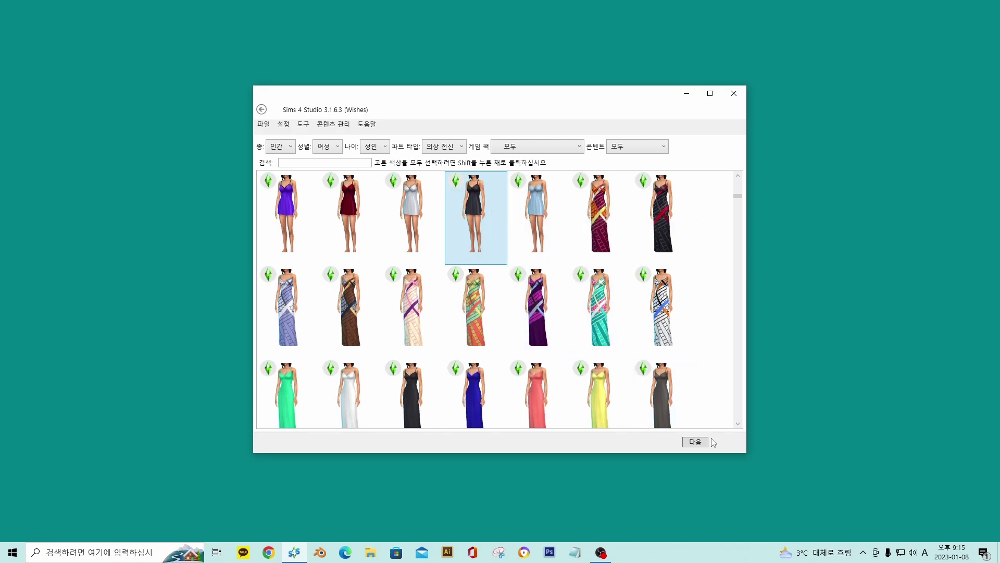
click(696, 441)
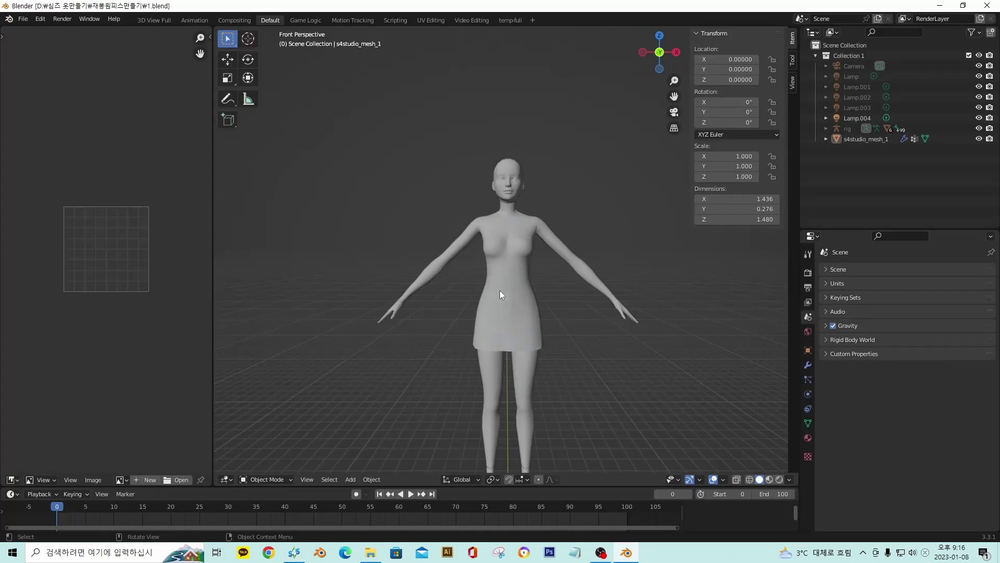
Inspect the s4studio_mesh_1 body in Blender, selecting it and hiding and showing it again
scroll(473, 391, up, 4)
mouse_move(471, 386)
middle_down()
mouse_move(561, 417)
mouse_move(589, 320)
mouse_move(486, 380)
middle_up()
scroll(489, 382, down, 3)
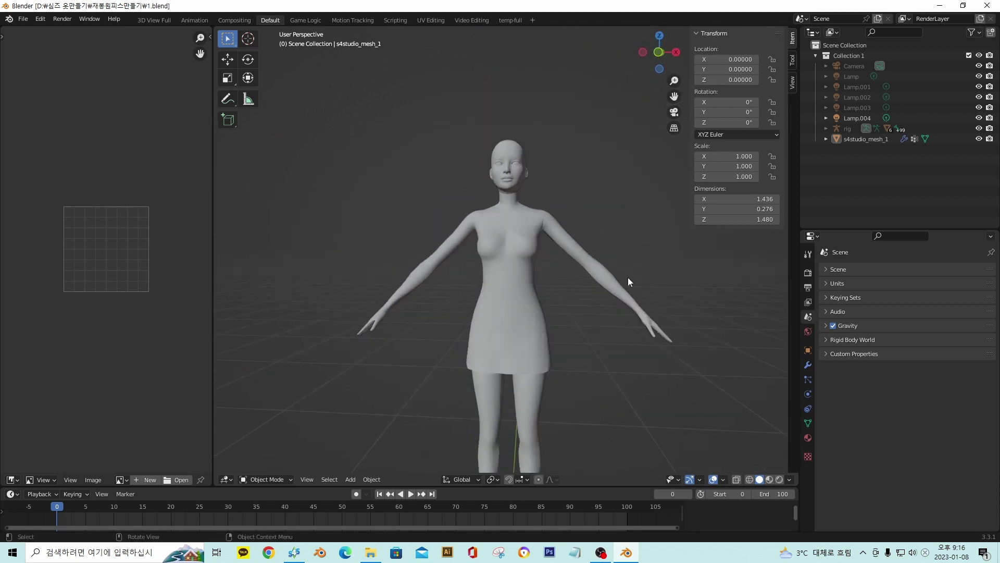
click(858, 139)
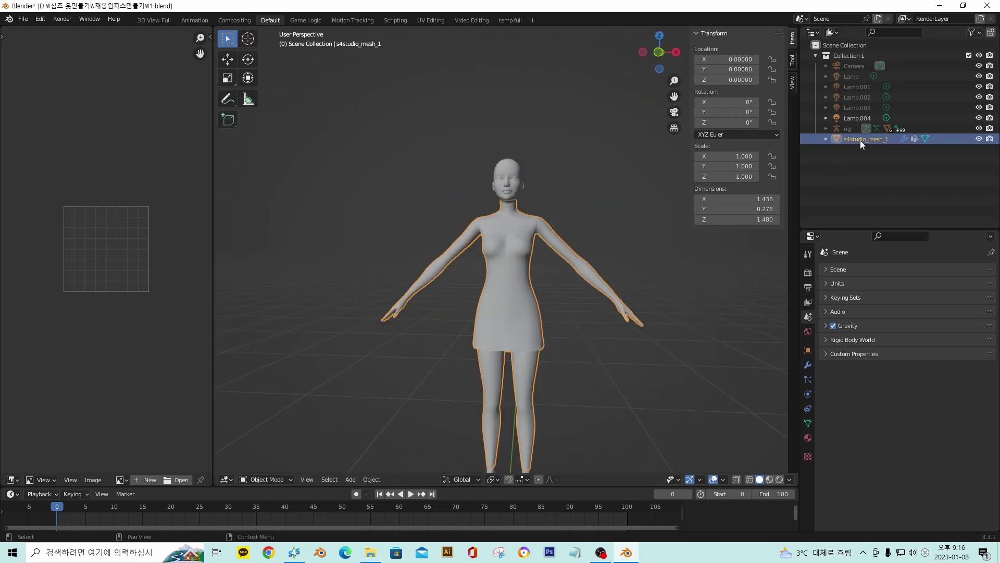
click(979, 139)
click(978, 138)
click(978, 139)
click(978, 139)
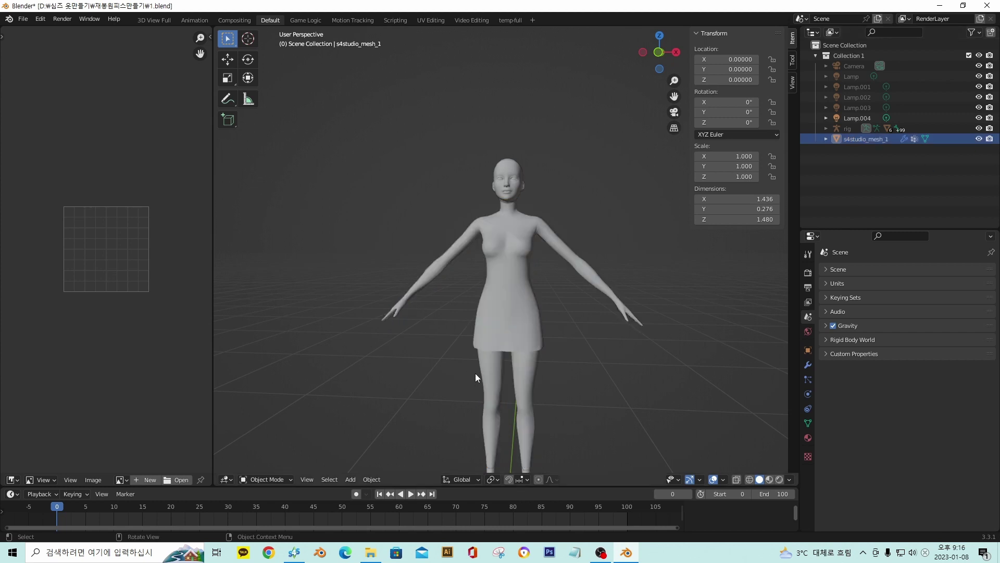
Add a plane mesh to the scene at the body's feet
middle_drag(476, 375, 556, 316)
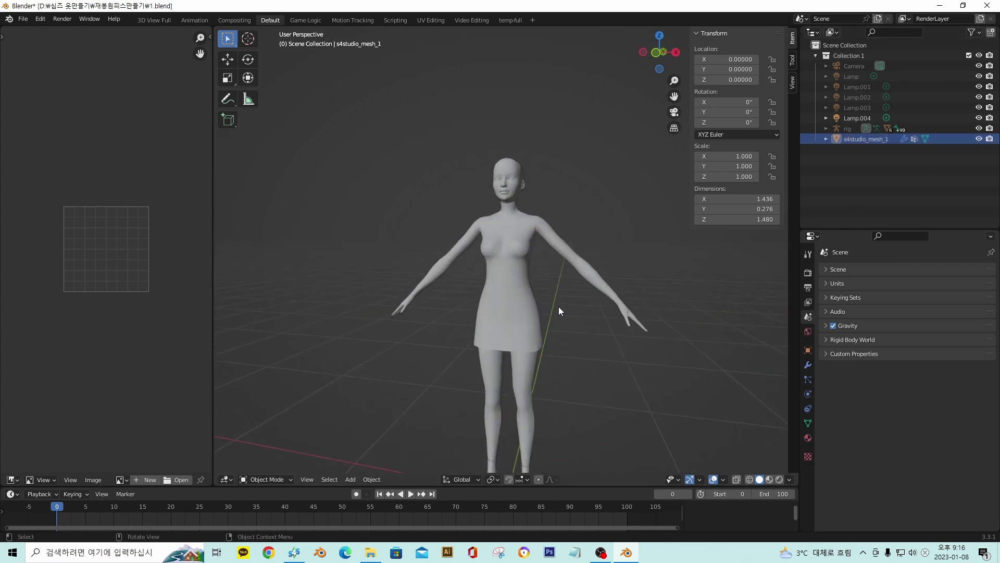
scroll(559, 311, down, 2)
scroll(559, 307, up, 8)
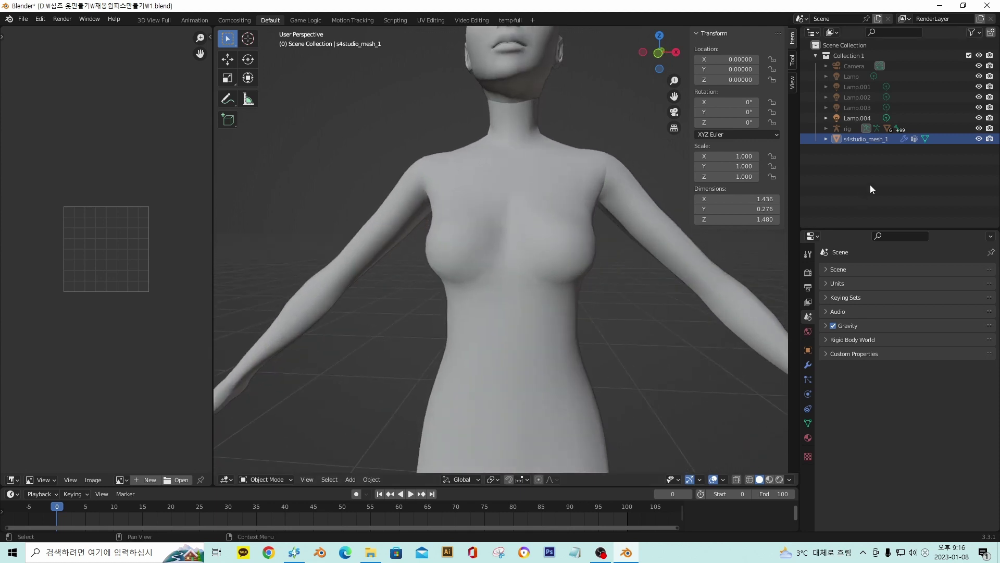
key(shift+a)
mouse_move(541, 282)
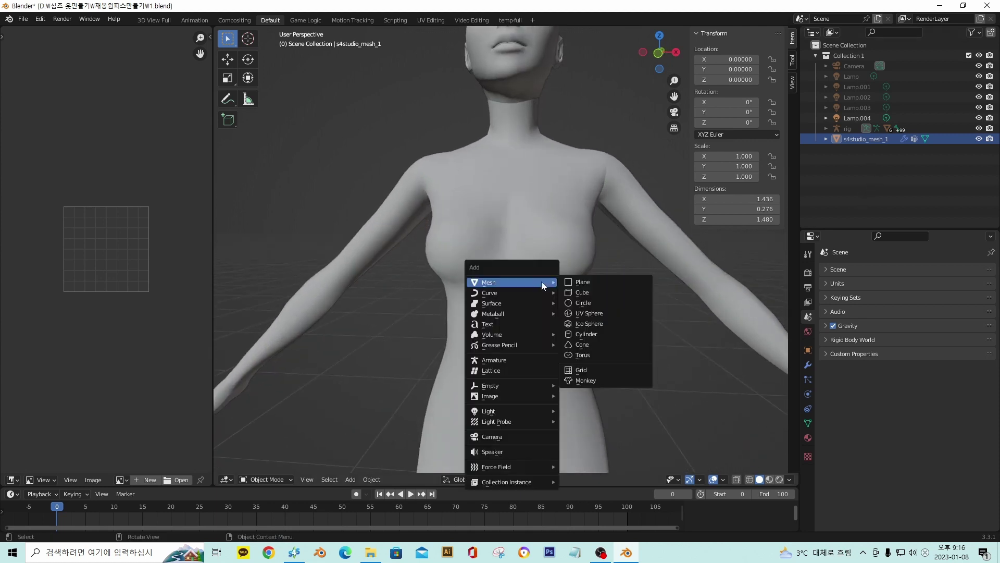
click(582, 282)
scroll(584, 283, down, 6)
middle_drag(613, 329, 636, 364)
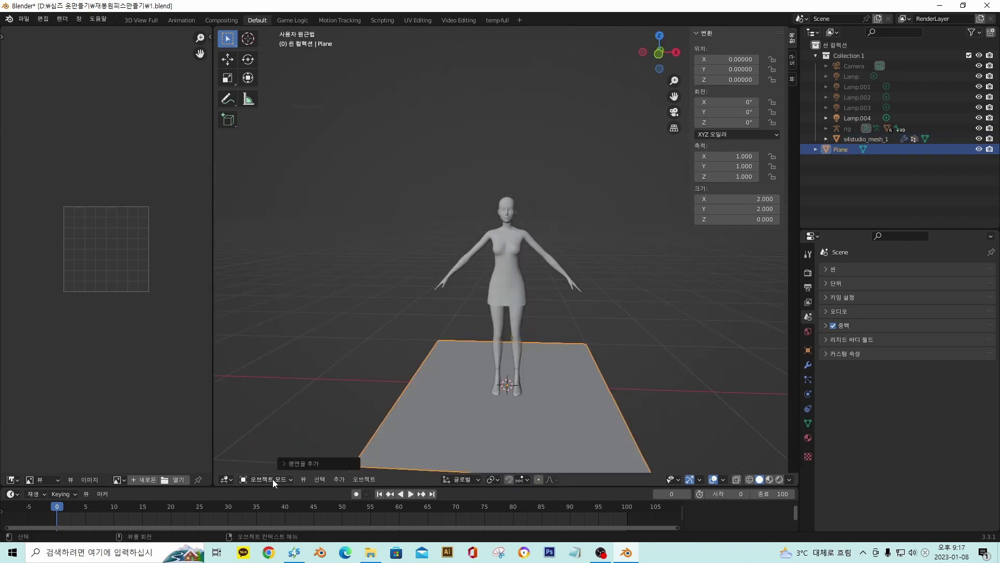
Enter Edit Mode on the plane and rotate it 90° around the X axis so it stands upright
click(273, 479)
click(276, 459)
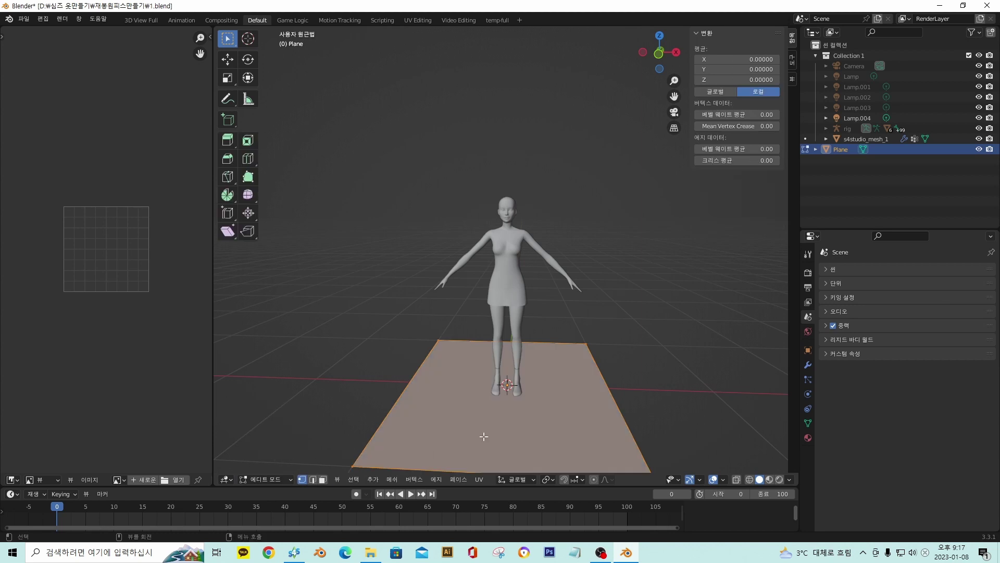
mouse_move(562, 394)
middle_down()
mouse_move(579, 406)
mouse_move(556, 411)
mouse_move(560, 390)
middle_up()
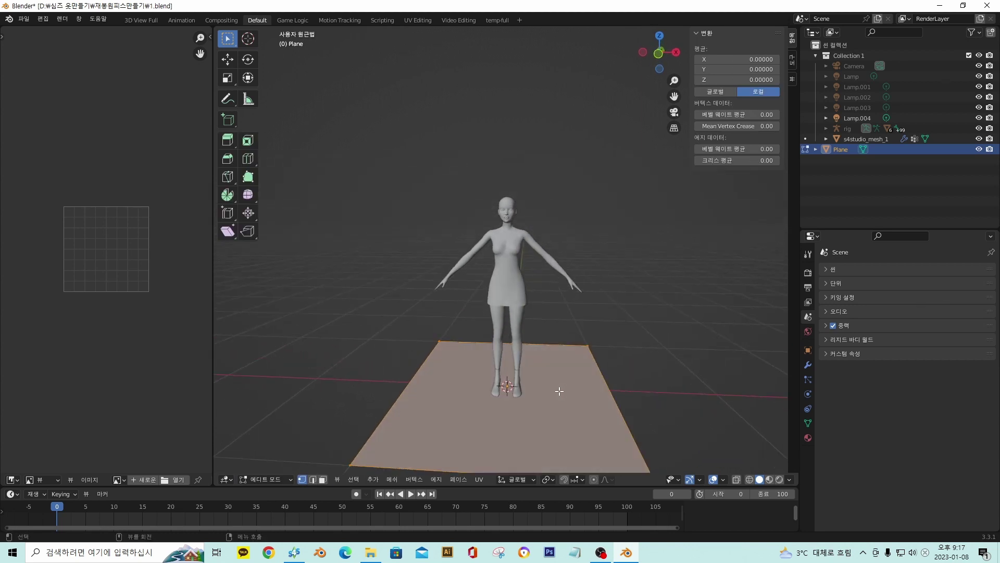
key(r)
key(x)
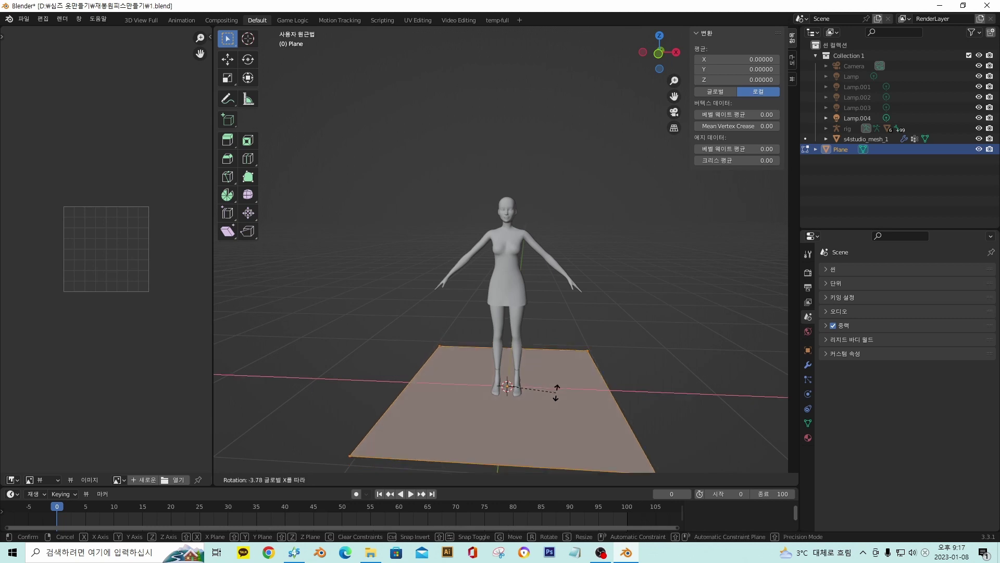
text(90)
key(Return)
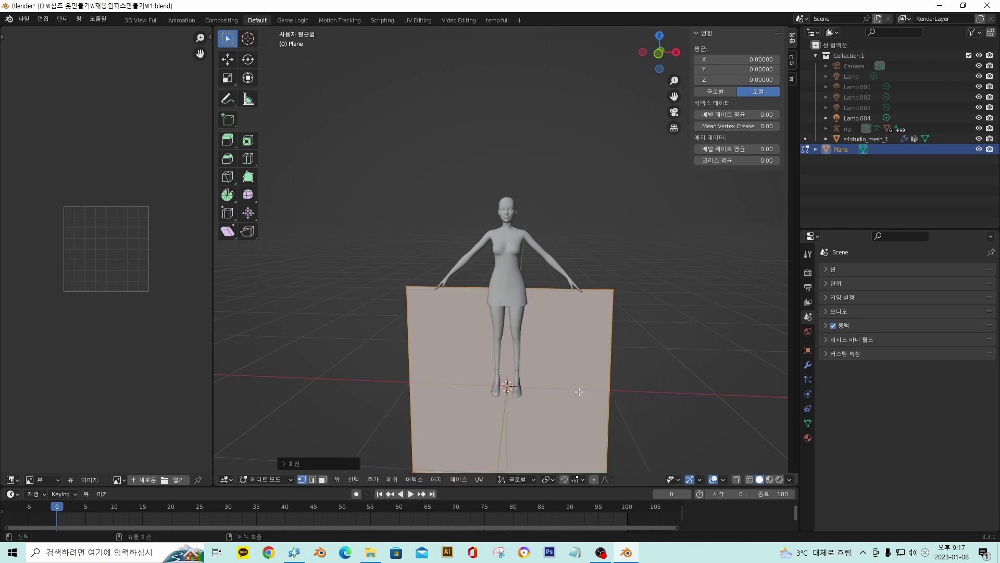
Scale the upright plane to about 0.247 and raise it along Z to about 1.39, at the torso's height
key(s)
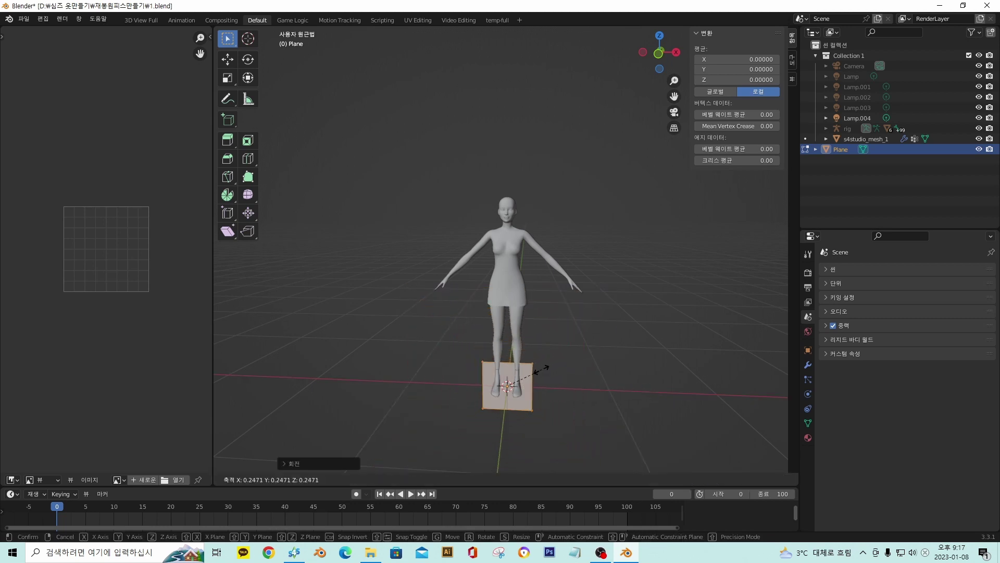
click(542, 372)
key(g)
key(z)
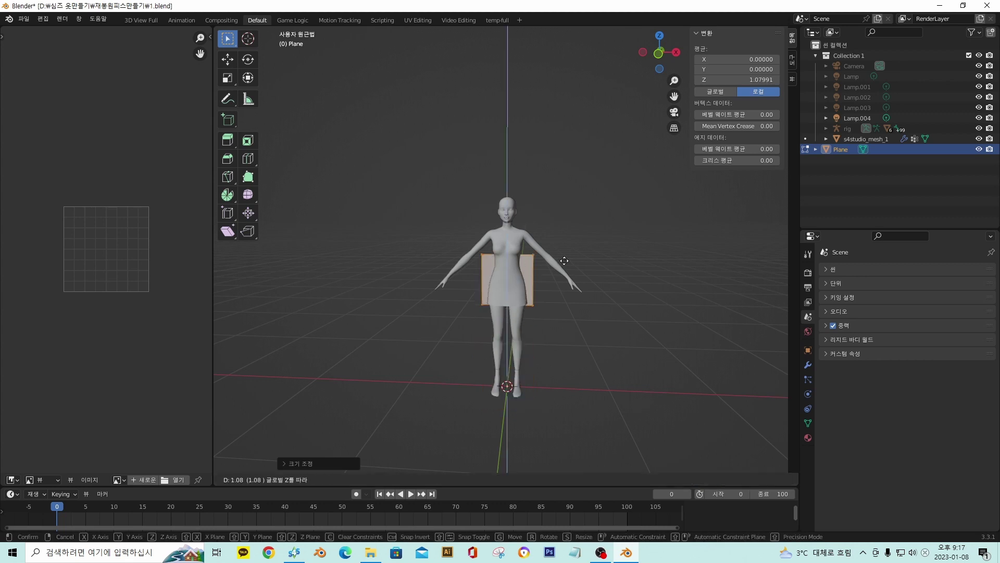
click(562, 236)
Move the plane along Y to about -0.26 so it sits in front of the torso
middle_drag(606, 255, 598, 280)
key(g)
key(y)
click(495, 285)
scroll(591, 285, down, 2)
scroll(523, 300, up, 5)
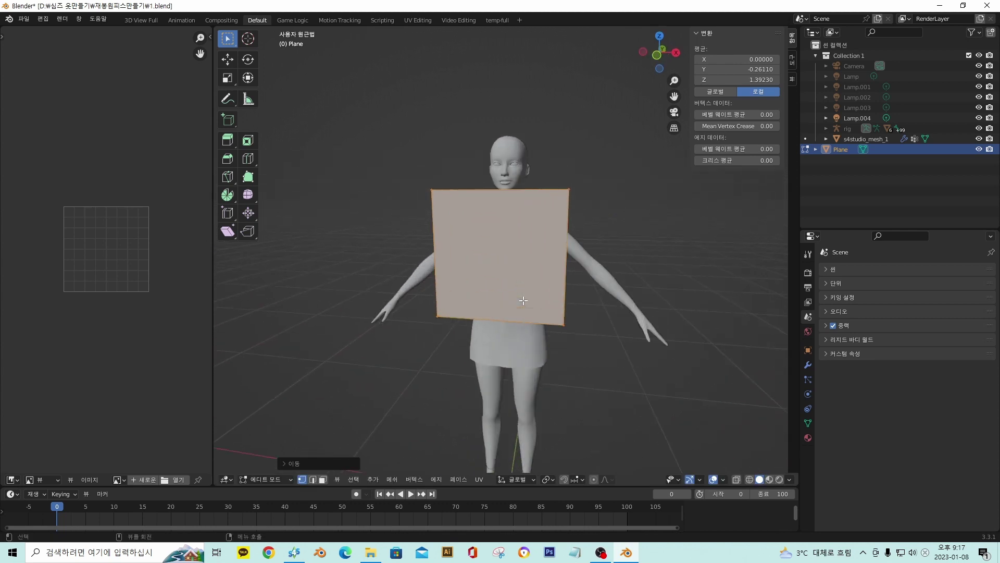
Add a centred vertical loop cut to the plane and clear the selection
middle_drag(523, 300, 542, 288)
scroll(542, 289, up, 2)
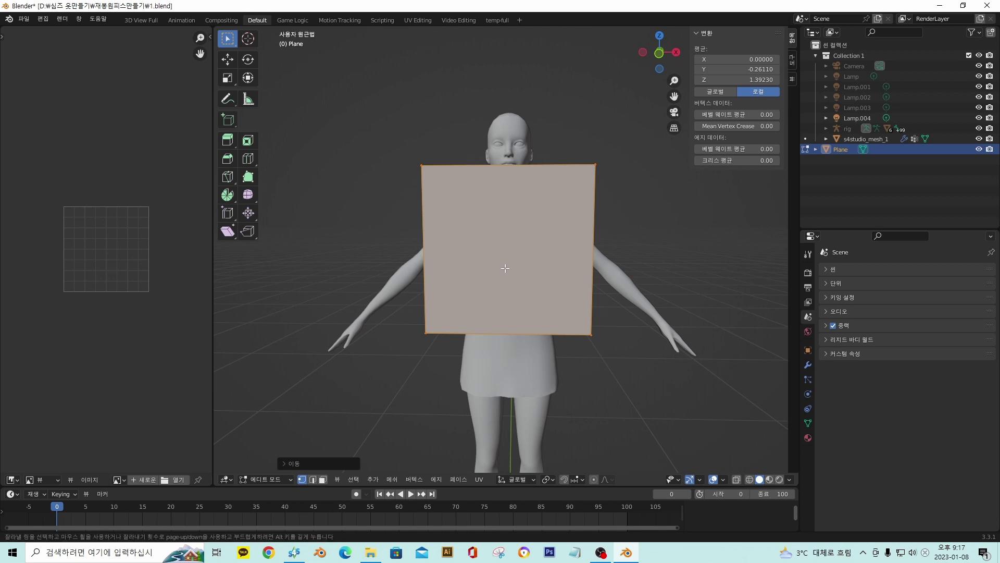
key(ctrl+r)
click(519, 226)
right_click(518, 226)
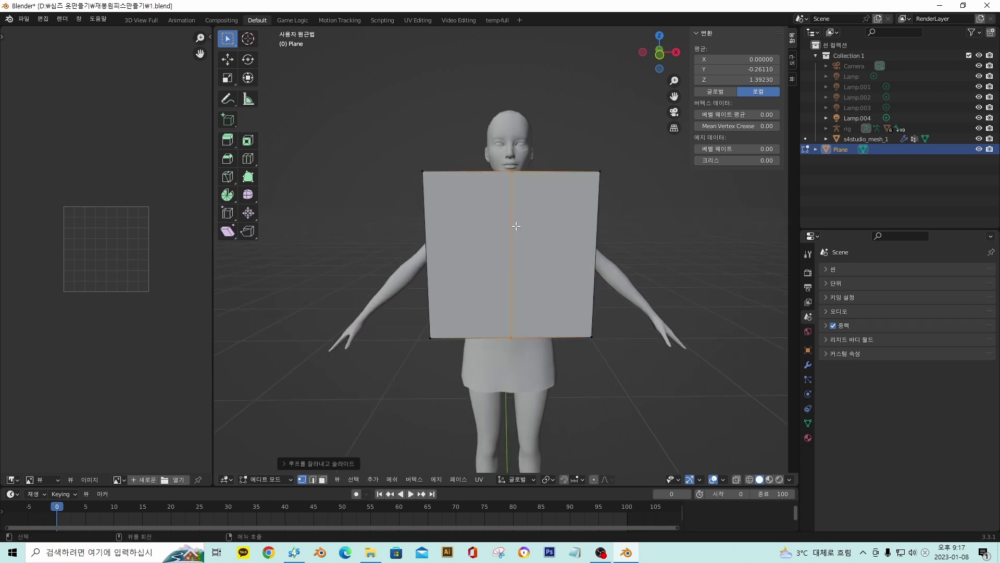
key(alt+a)
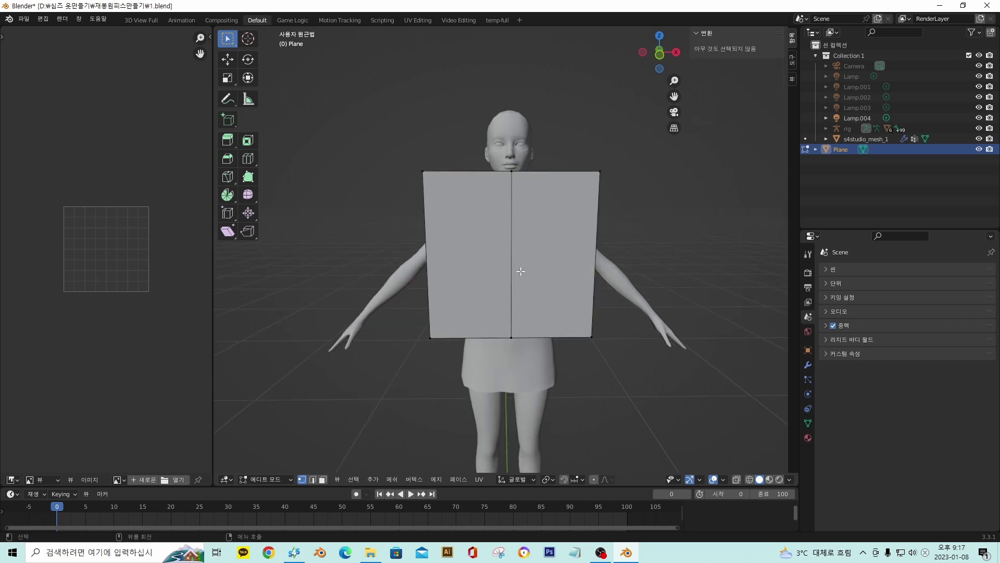
Delete the face forming the negative-X half of the plane, using face selection
middle_drag(474, 213, 484, 310)
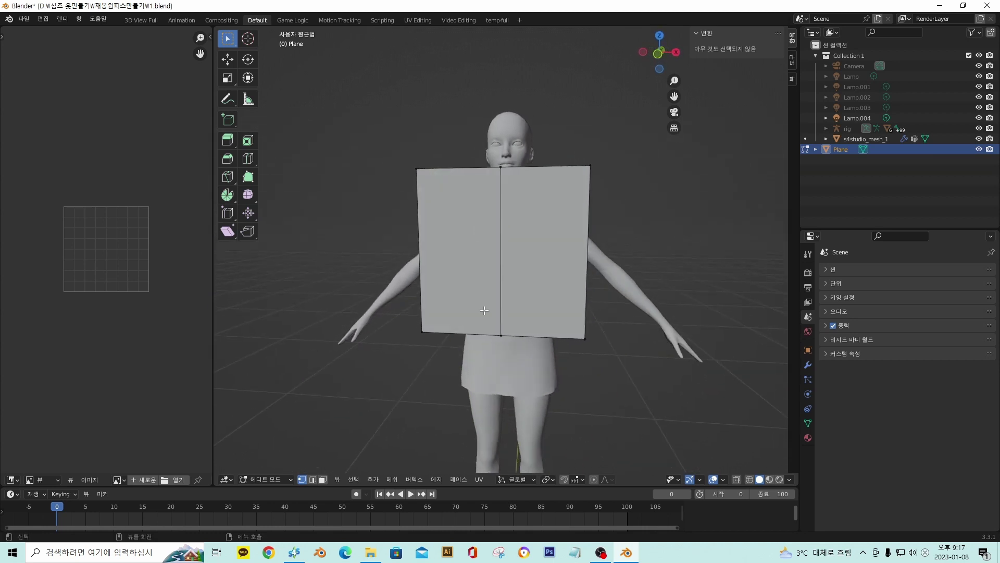
key(3)
click(490, 264)
key(x)
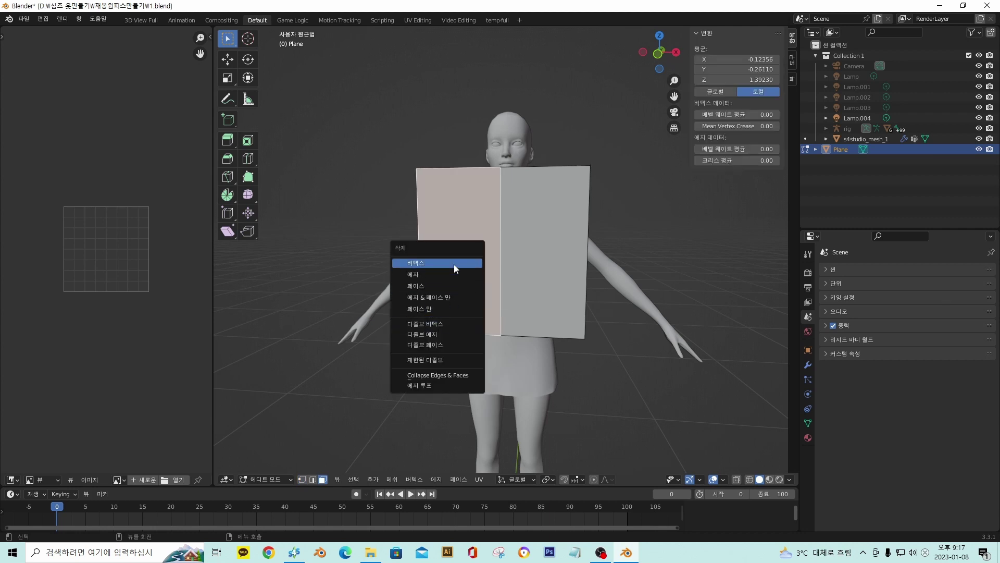
click(436, 286)
Select the plane's remaining face and add a Mirror modifier (미러) across the X axis
middle_drag(436, 286, 581, 290)
click(557, 283)
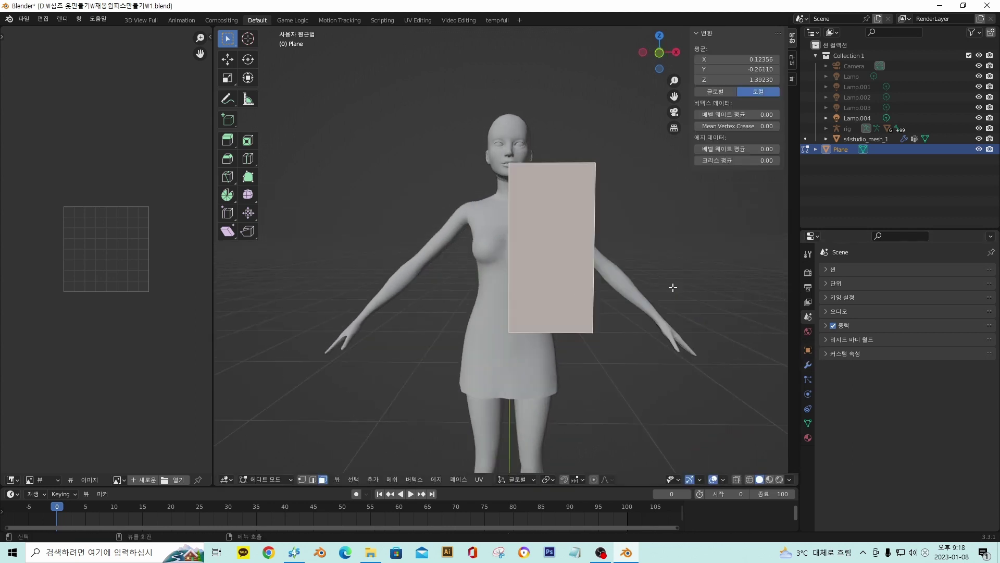
click(808, 366)
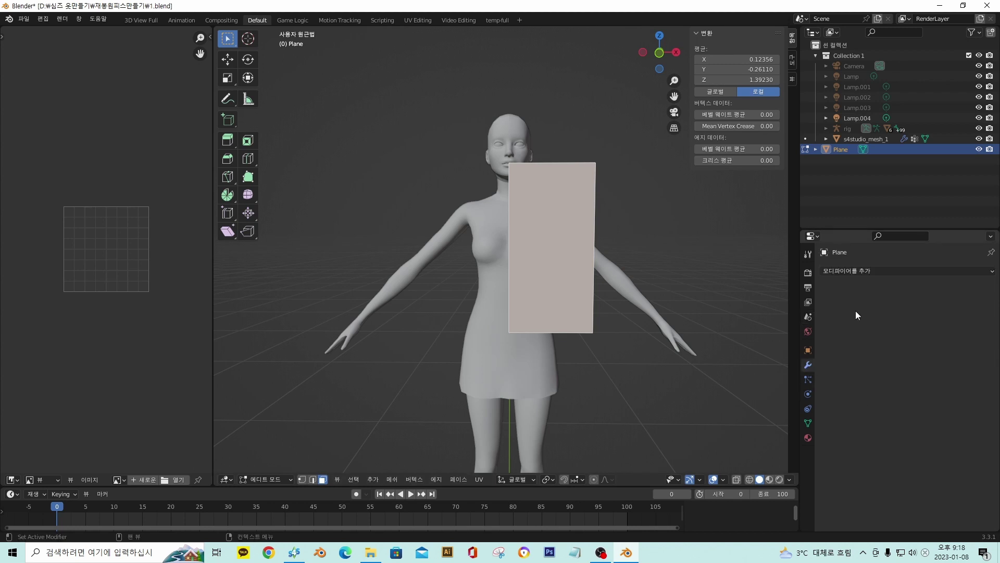
click(863, 273)
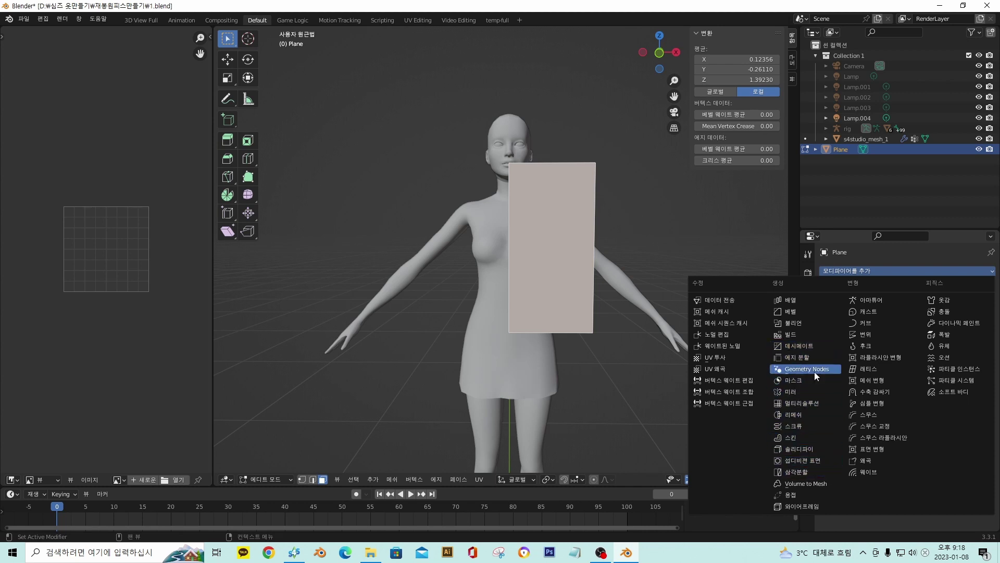
click(805, 391)
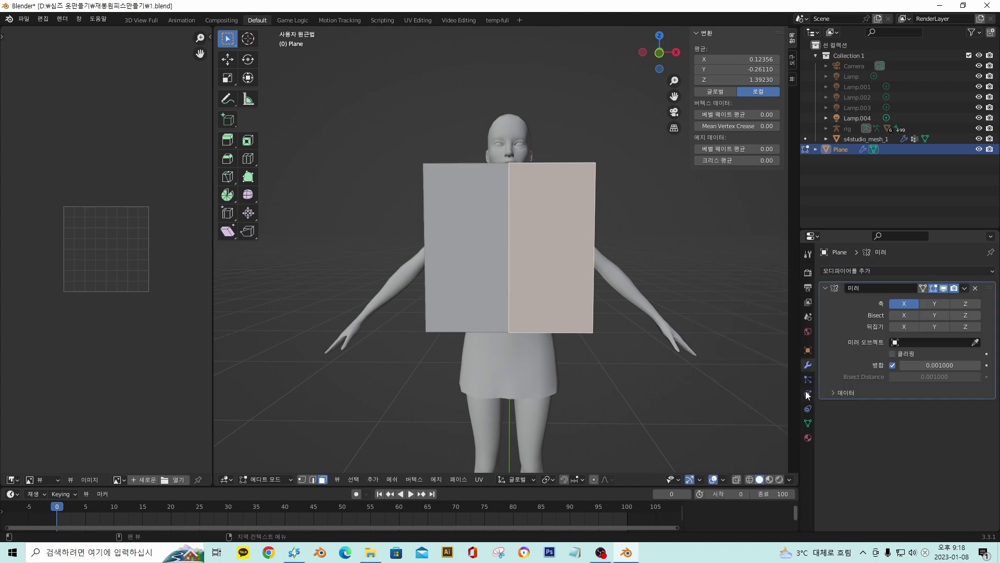
Try scaling the mirrored plane's selected half with clipping off, then cancel the scaling
middle_drag(625, 323, 605, 327)
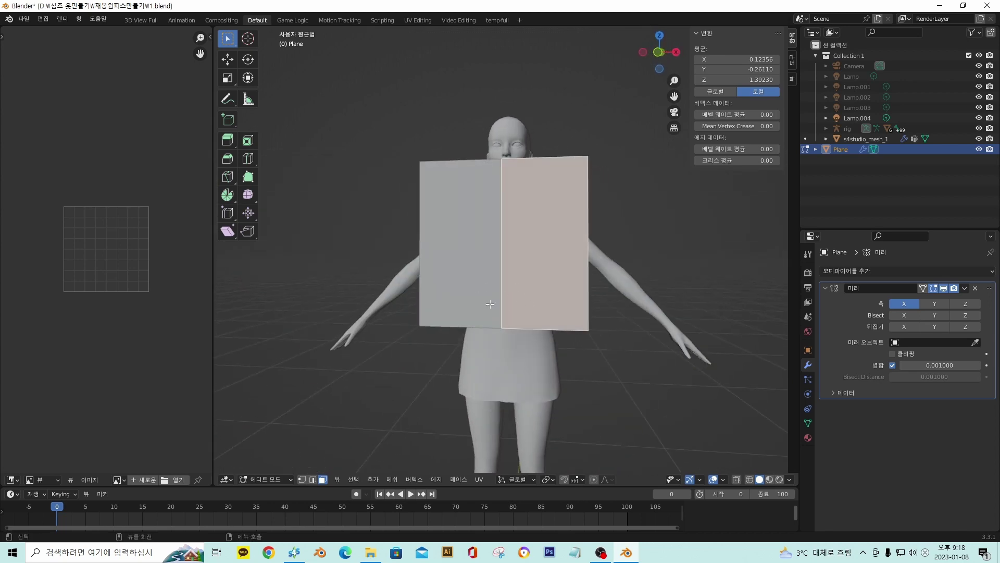
middle_drag(490, 304, 559, 312)
key(s)
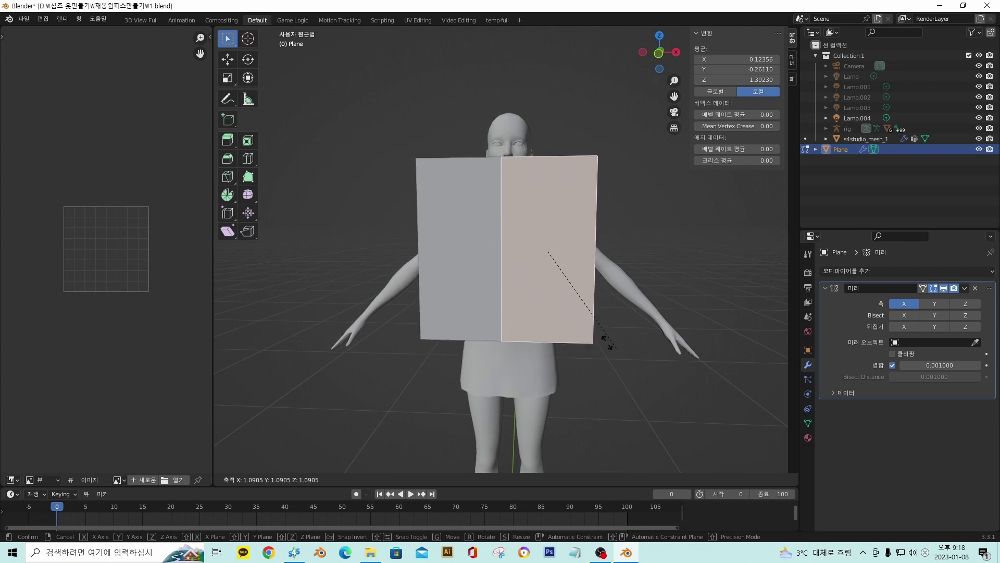
right_click(575, 335)
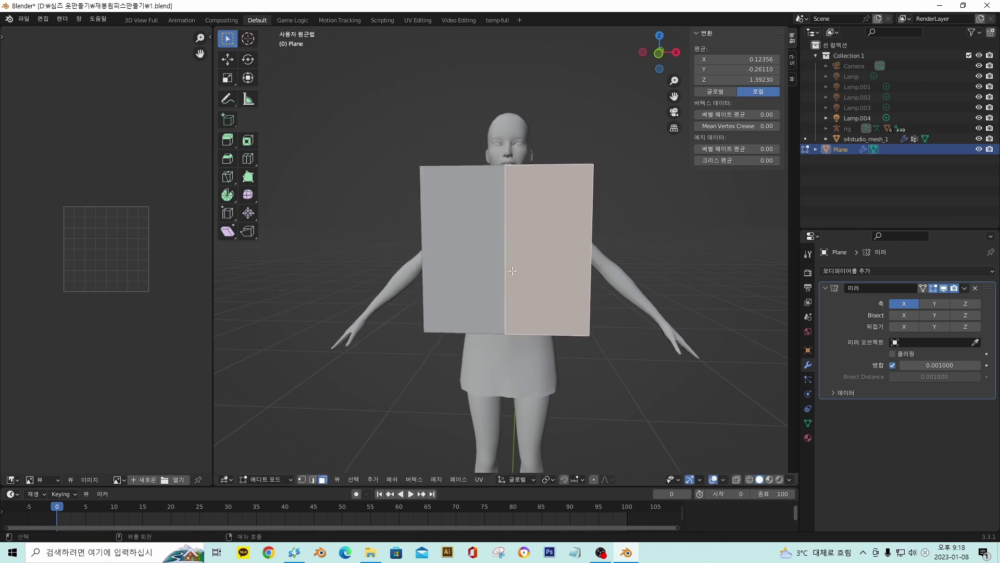
Enable clipping (클리핑) on the Mirror modifier and scale down the selected half of the plane
click(892, 355)
key(s)
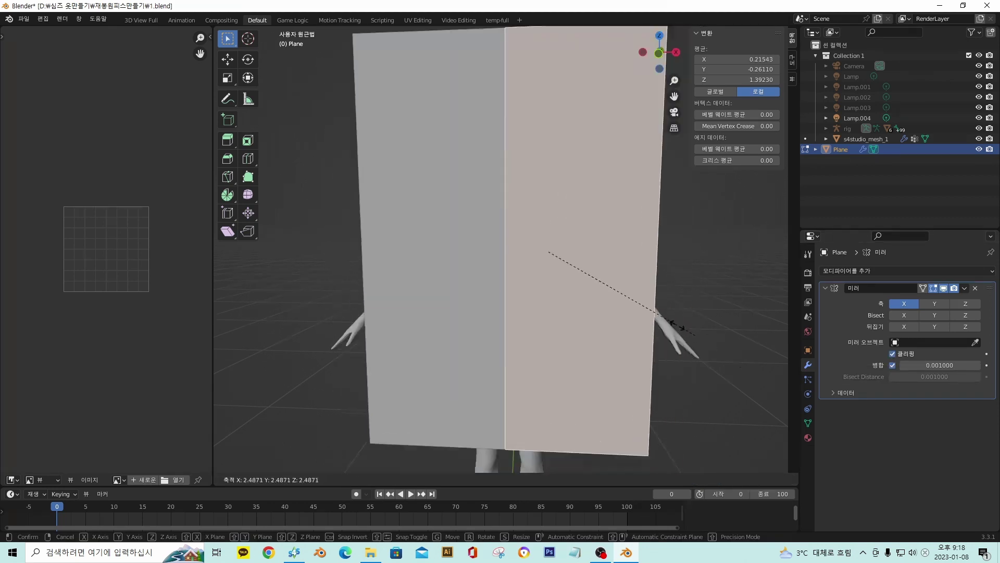
click(566, 271)
Move the plane along Y to about -0.182, just in front of the chest
scroll(571, 291, up, 3)
middle_drag(571, 292, 469, 284)
key(g)
key(y)
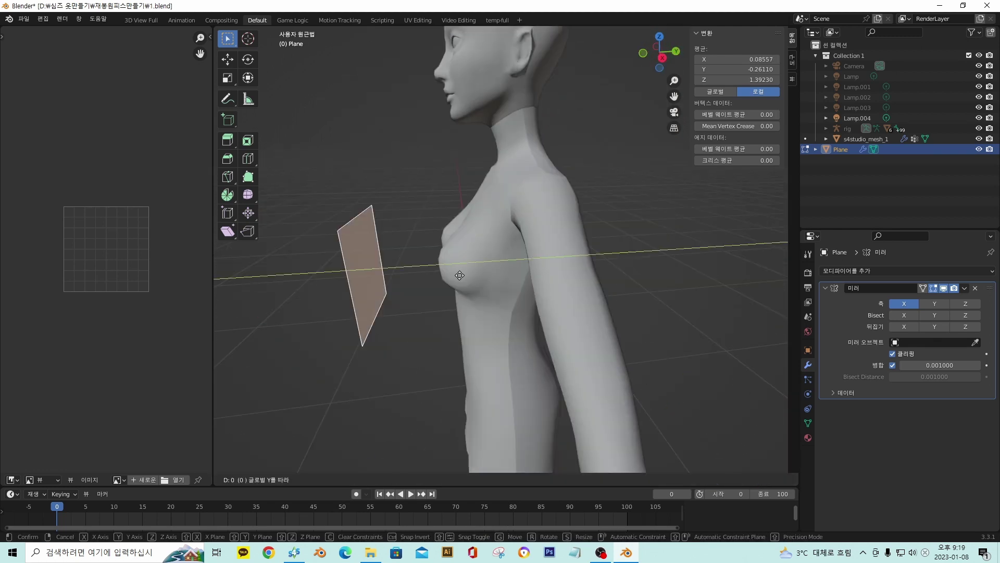
click(511, 281)
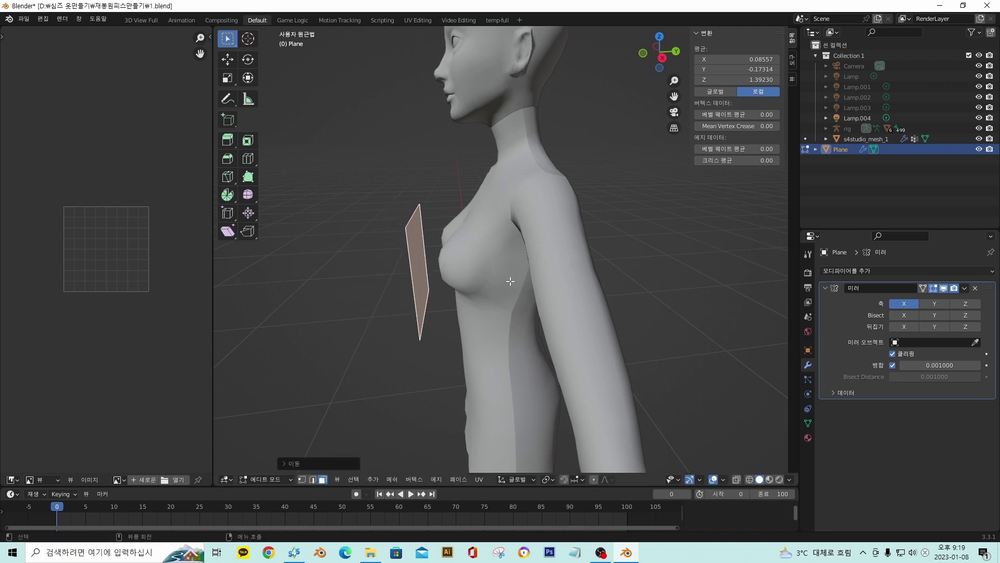
key(g)
key(y)
click(505, 280)
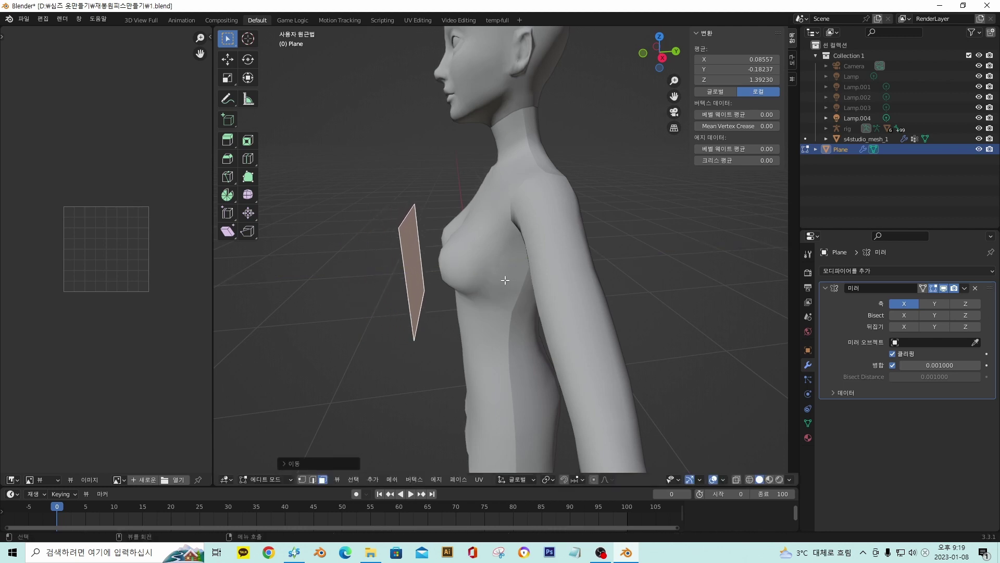
middle_drag(504, 280, 444, 268)
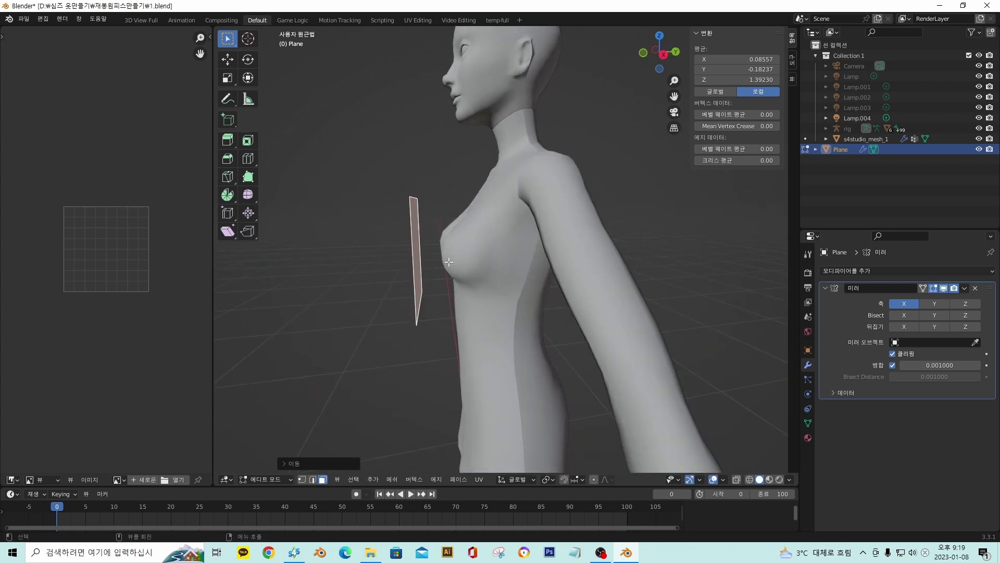
middle_drag(449, 262, 572, 243)
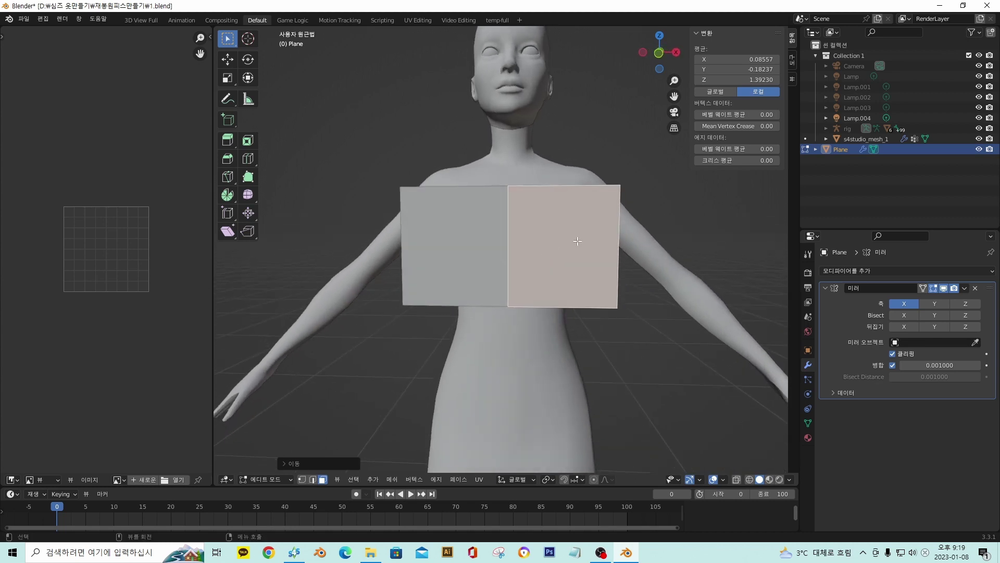
Scale the plane's half down so the mirrored panel spans only the chest
key(s)
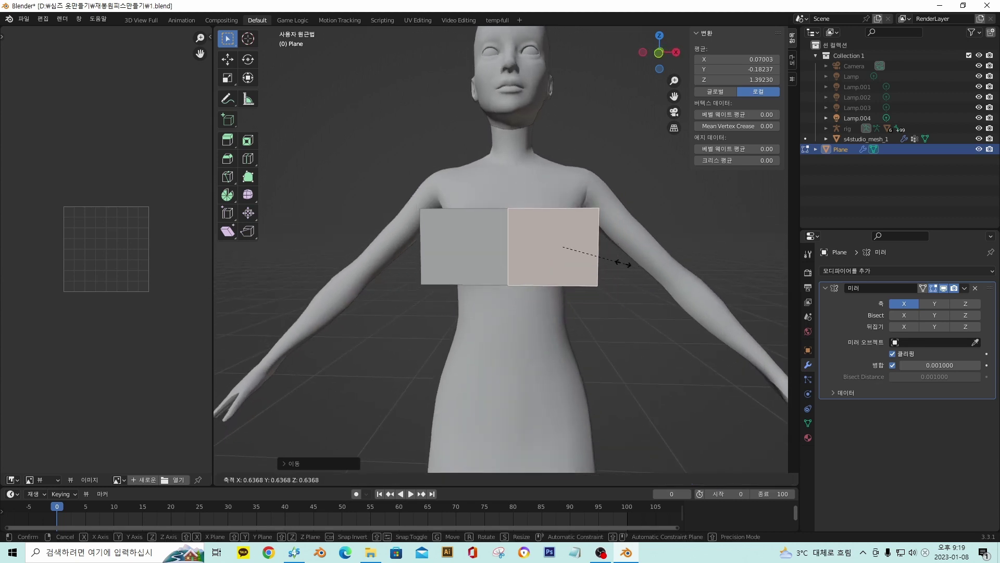
click(616, 271)
key(ctrl+z)
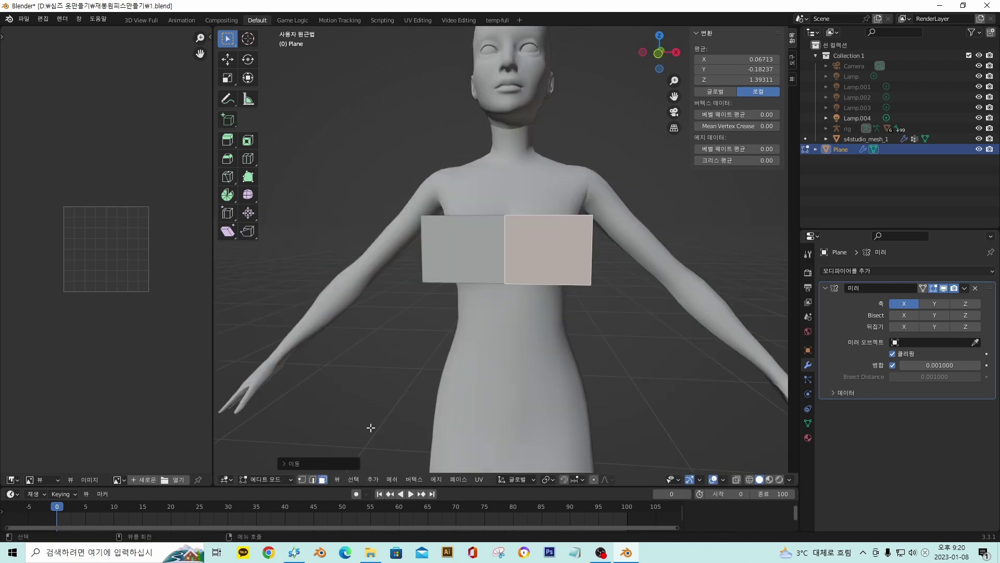
With vertex selection, lower the panel half's outer upper corner to Z about 1.424 and its outer lower corner along Z
click(302, 479)
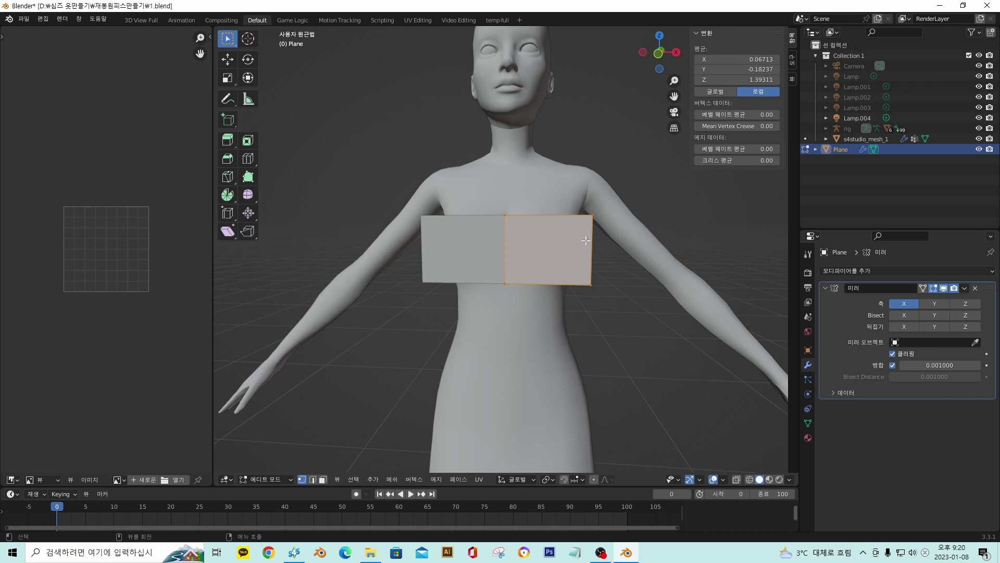
click(593, 215)
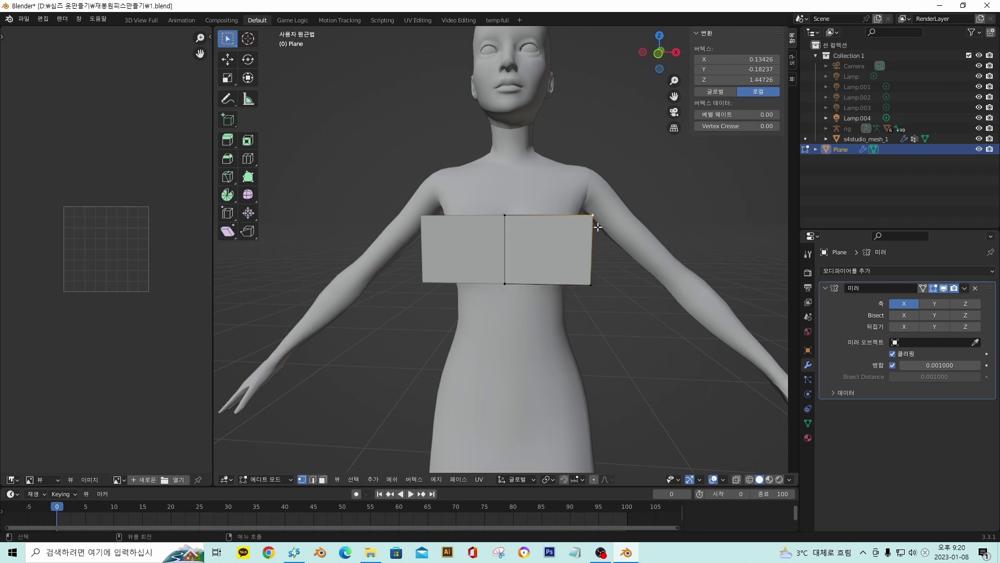
key(g)
key(z)
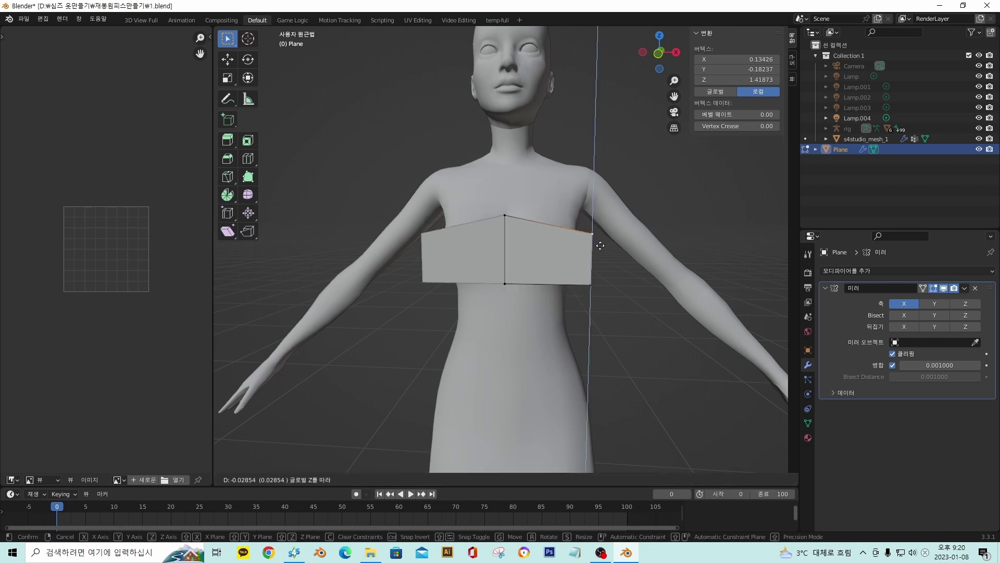
click(595, 282)
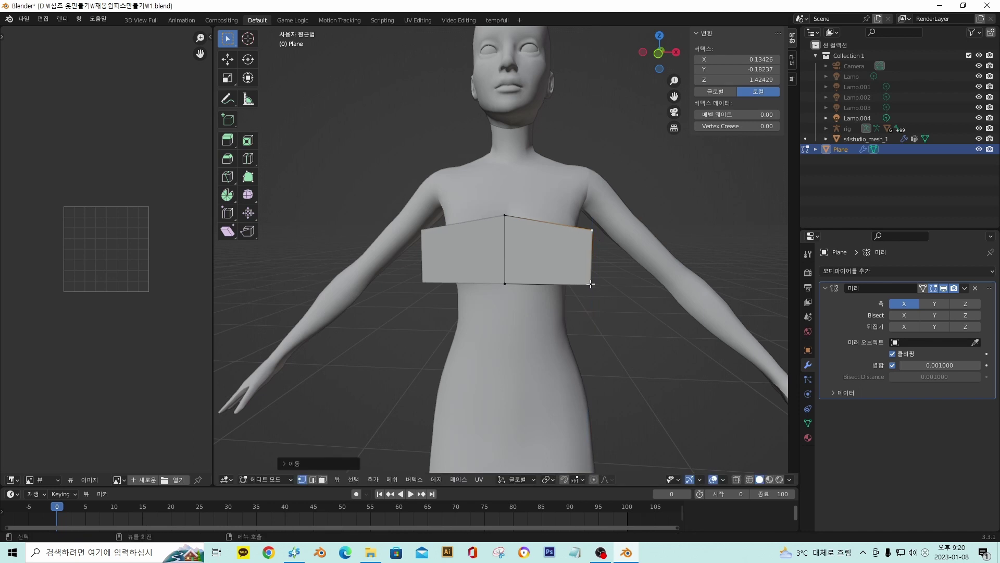
click(591, 284)
key(g)
key(z)
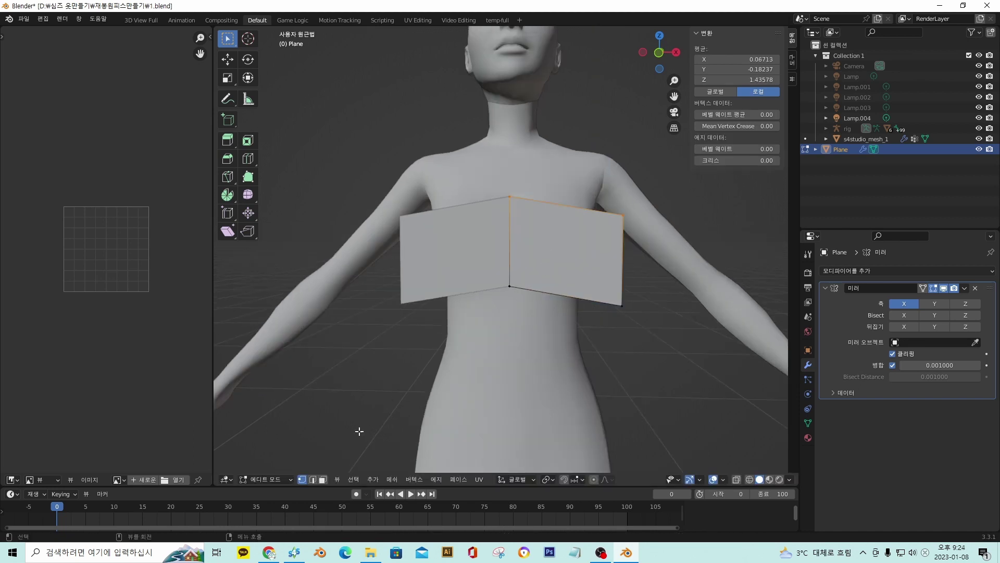
With edge selection, add a vertical loop cut to the panel half and slide it toward the centre, to X about 0.047
click(314, 480)
key(ctrl+r)
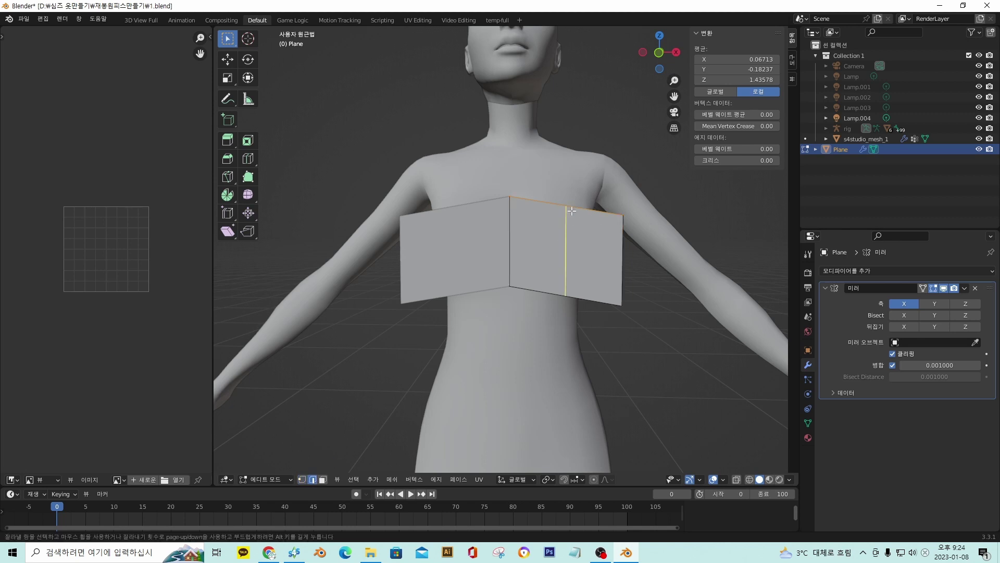
click(568, 214)
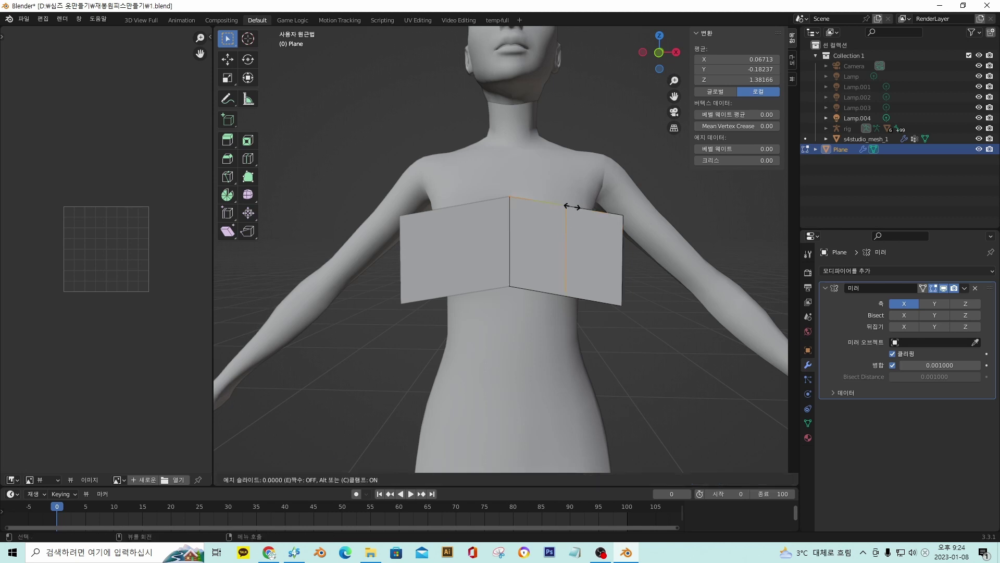
click(567, 247)
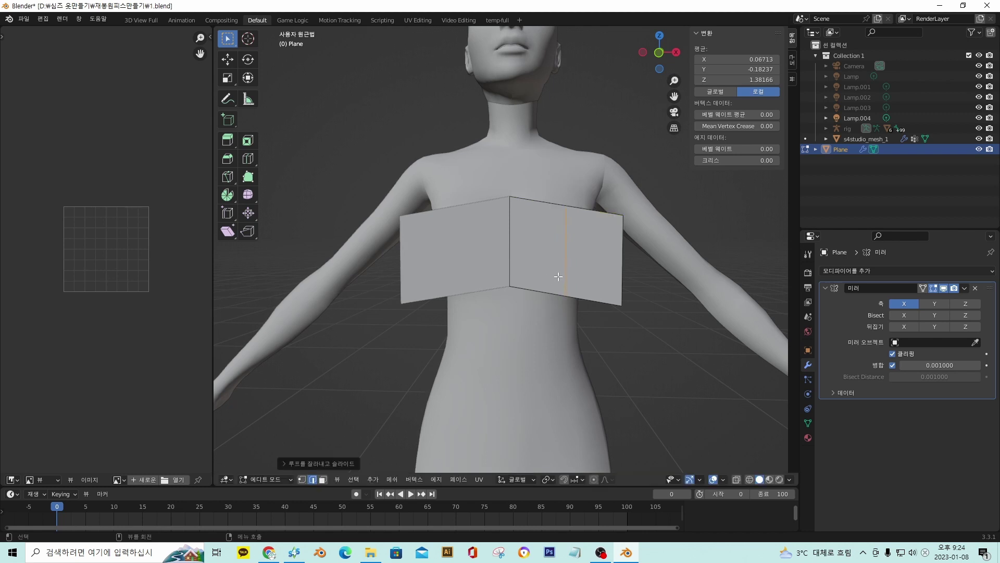
key(g)
key(g)
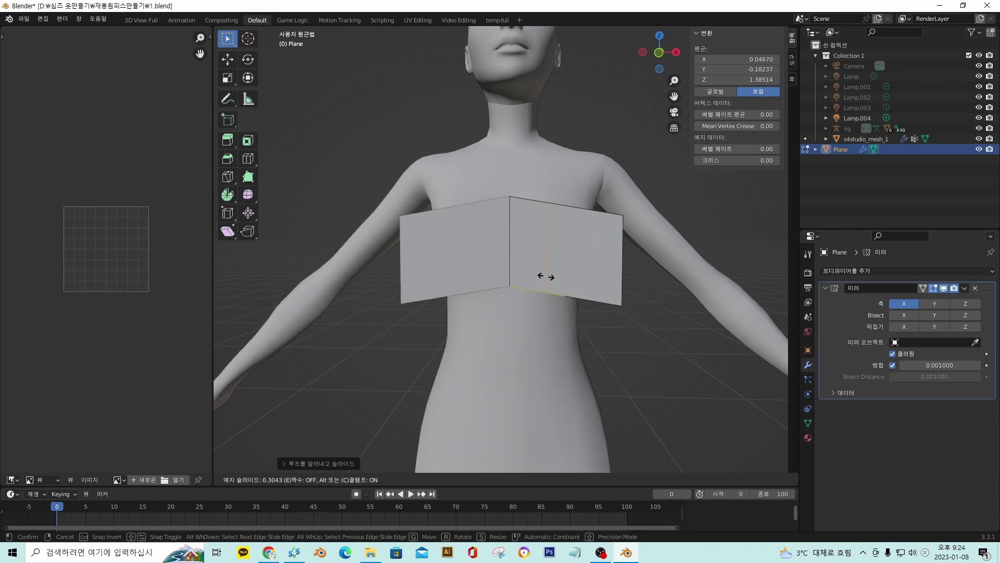
click(545, 276)
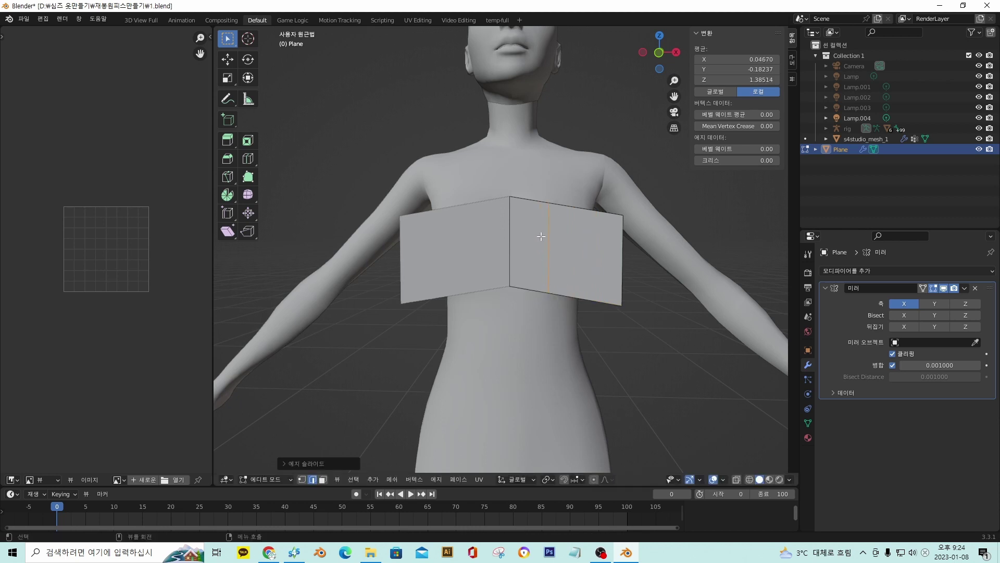
click(573, 255)
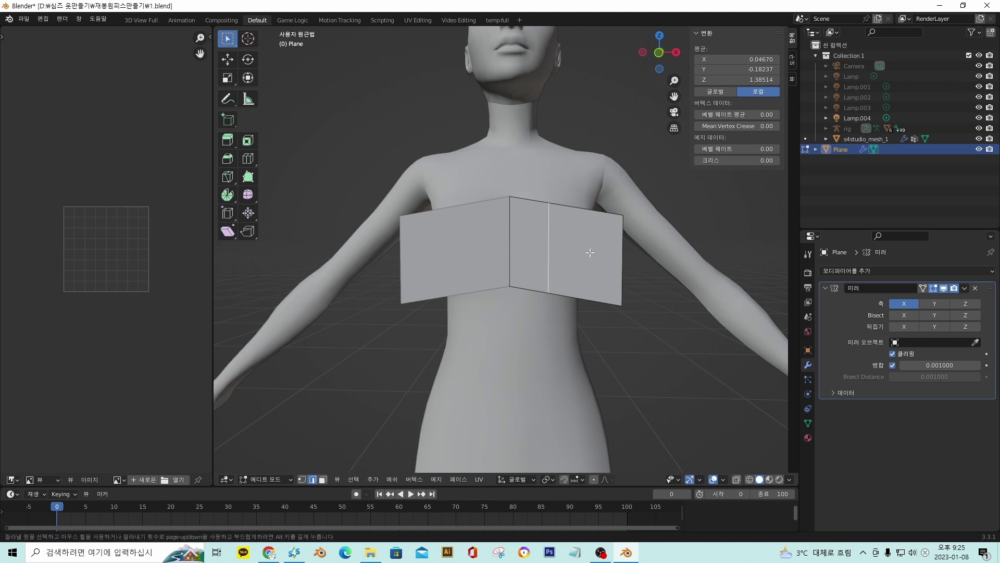
Add a second vertical loop cut between the first cut and the panel's outer edge
key(ctrl+r)
click(587, 214)
click(587, 216)
Select the inner vertical cut edge and tilt it with a trackball rotation so its lower end leans toward the centre
middle_drag(594, 261, 576, 203)
scroll(584, 263, up, 2)
scroll(592, 271, down, 2)
click(567, 198)
click(563, 222)
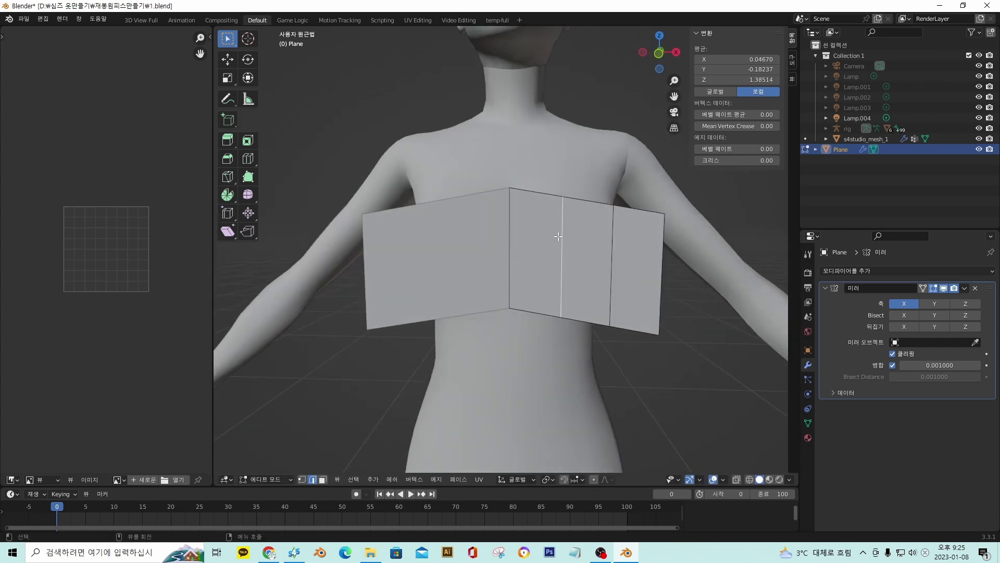
key(r)
key(r)
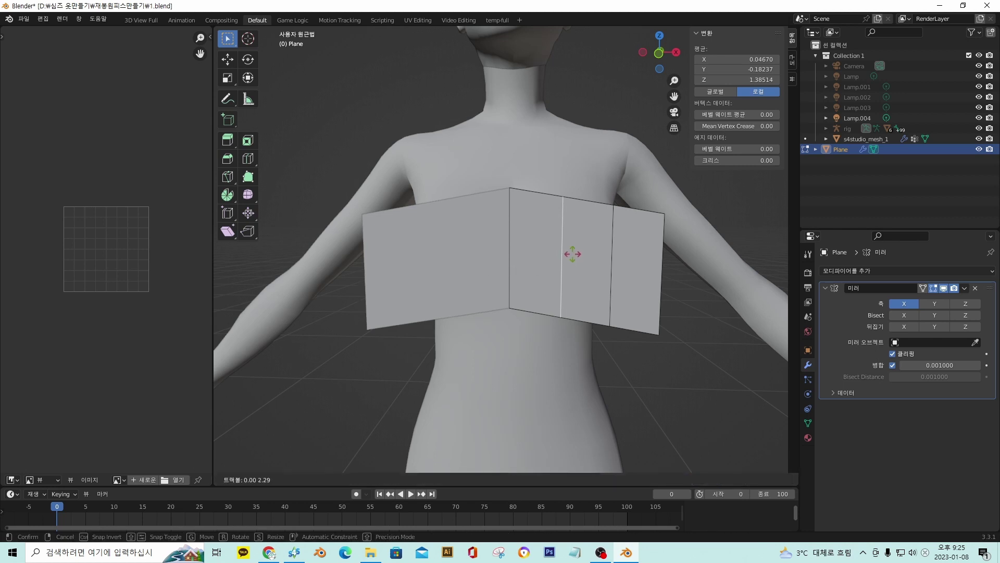
click(581, 259)
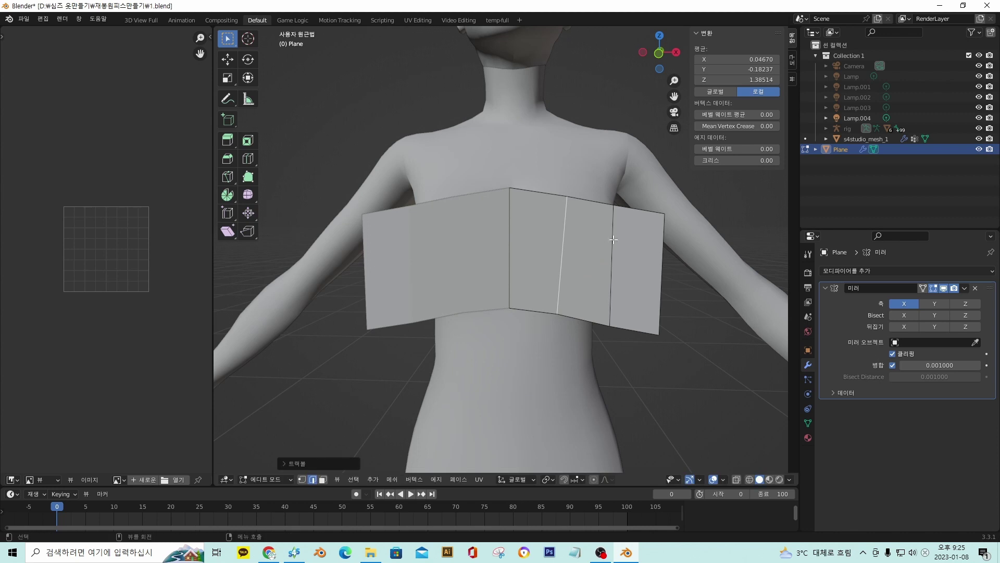
Select the outer vertical cut edge, rotate it about 6 degrees and scale it to about 0.97
click(613, 239)
key(ctrl+r)
key(Escape)
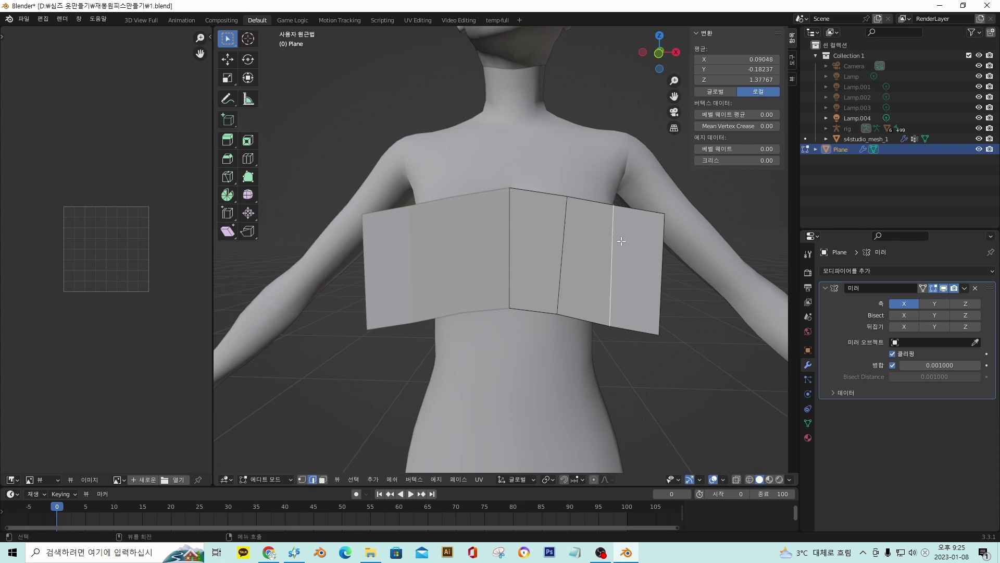
key(r)
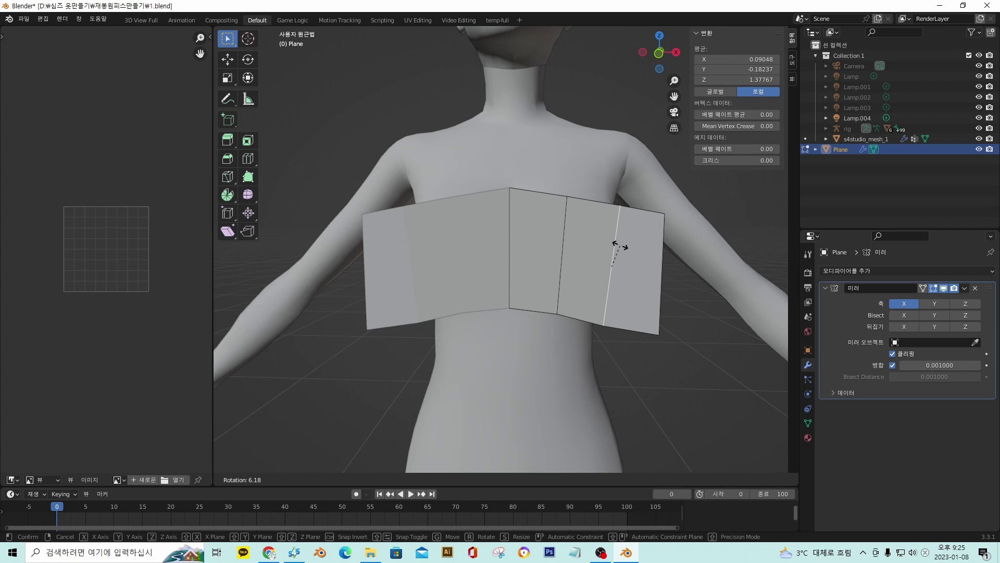
click(620, 246)
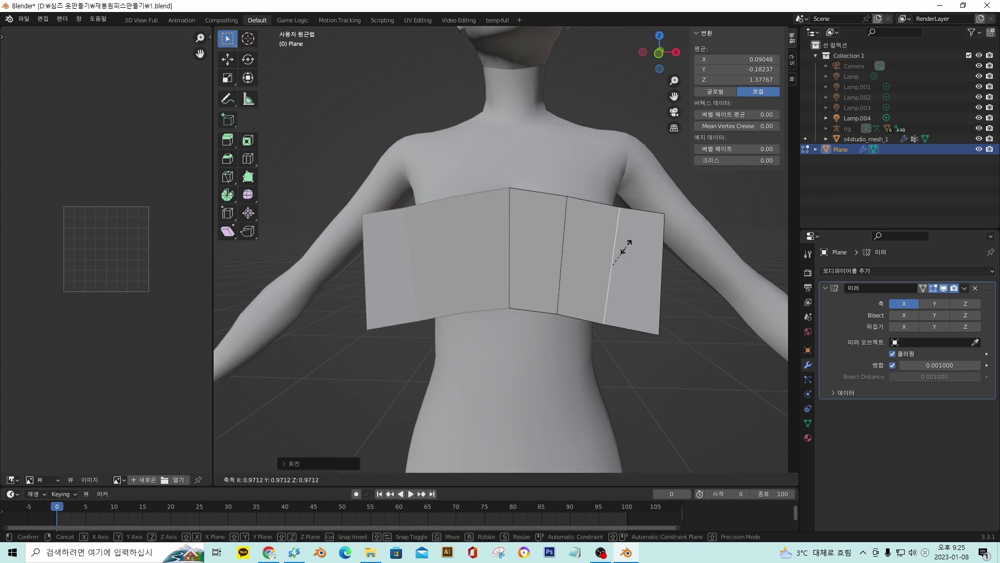
click(623, 249)
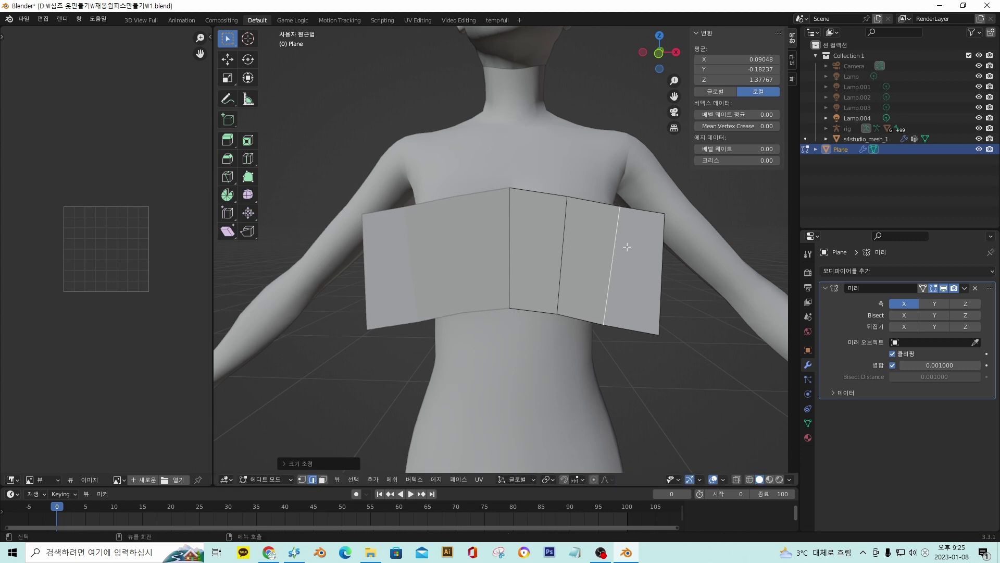
Select the whole panel half and flatten it by scaling to 0 along Y
middle_drag(623, 248, 557, 288)
click(370, 327)
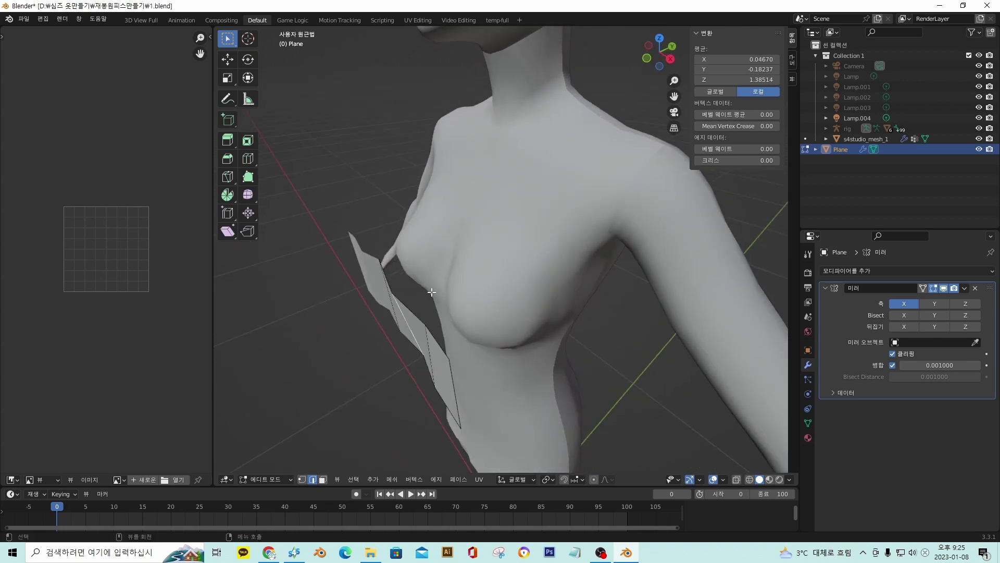
middle_drag(370, 327, 655, 328)
drag(700, 375, 521, 198)
middle_drag(592, 230, 551, 237)
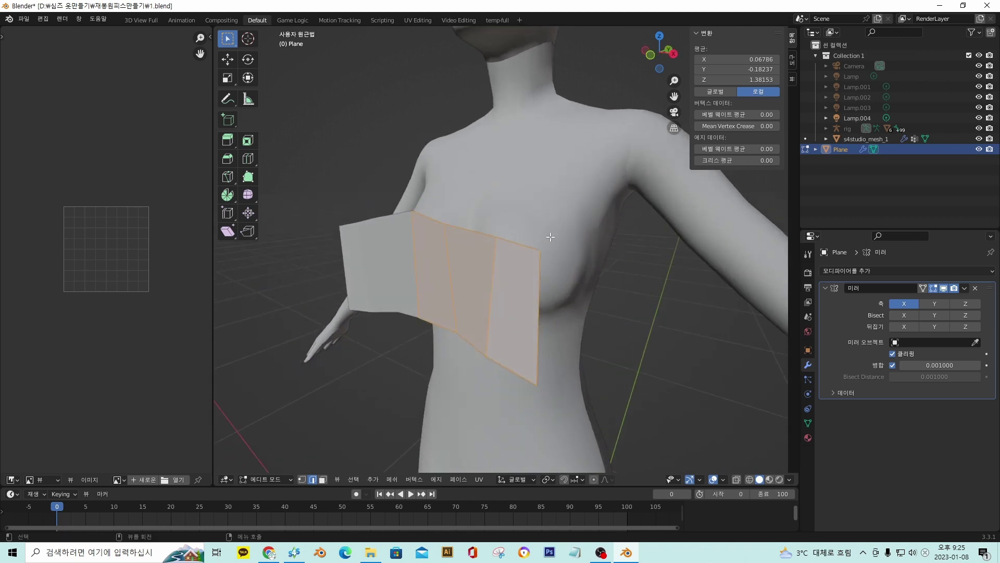
key(s)
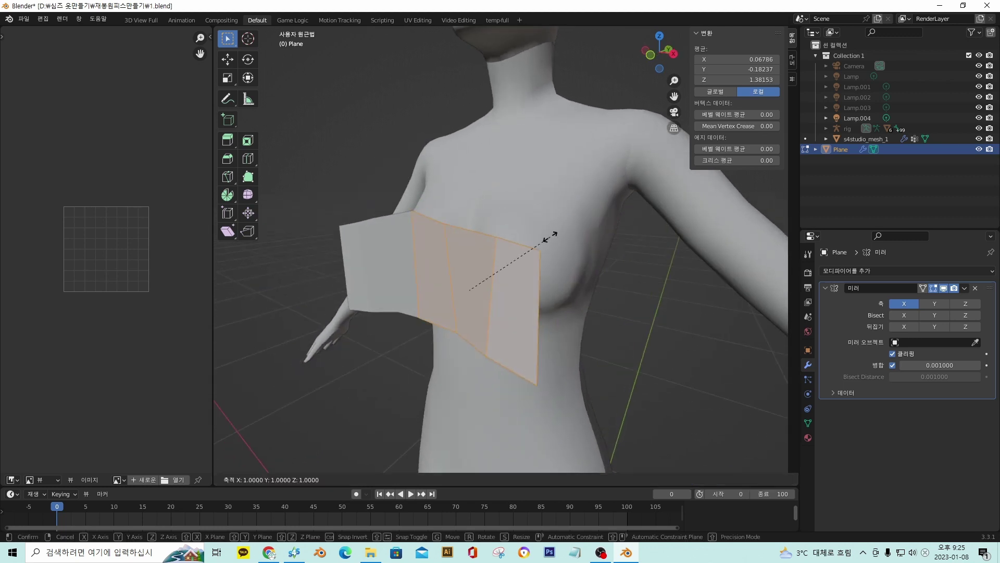
text(y)
text(0)
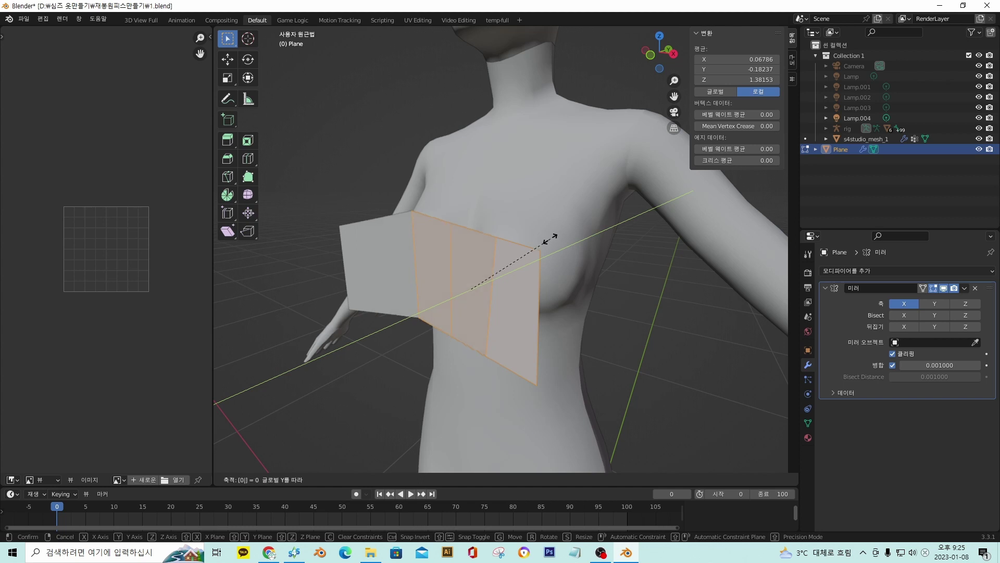
key(Return)
Select the whole panel half, duplicate it and move the copy down about 0.12 along Z, just below the original
middle_drag(550, 240, 414, 238)
middle_drag(347, 246, 553, 273)
scroll(563, 268, down, 2)
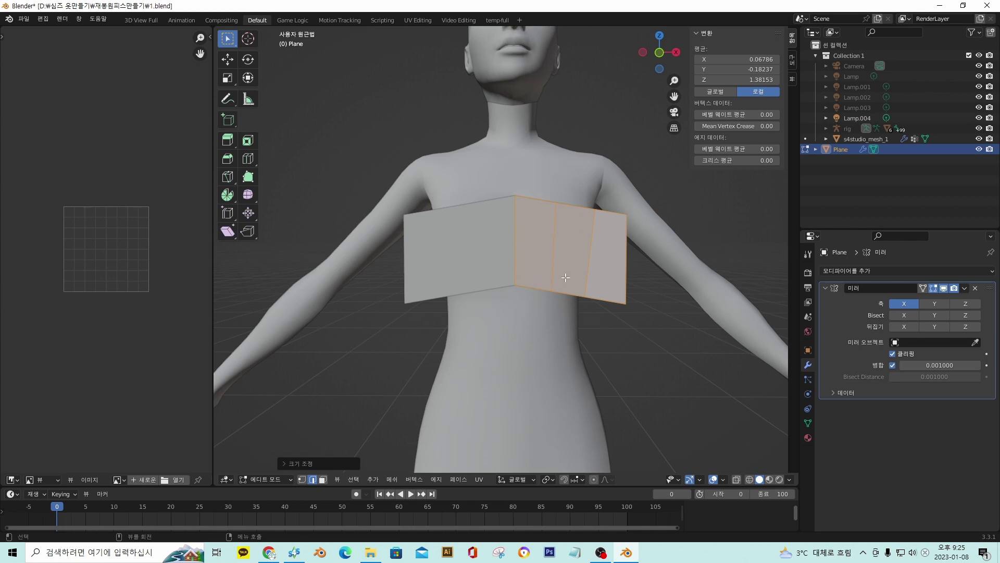
click(525, 250)
middle_drag(537, 261, 589, 214)
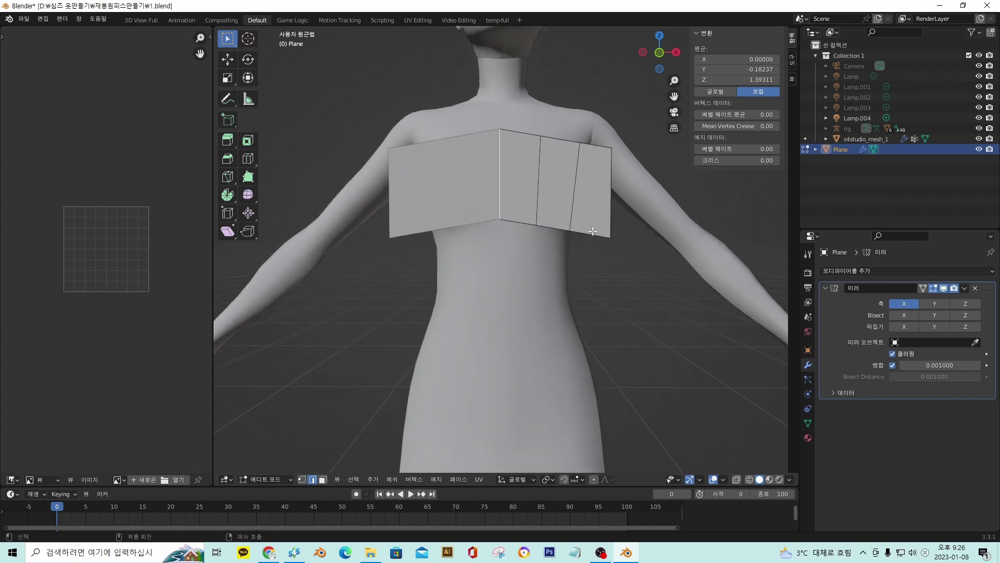
click(590, 222)
key(a)
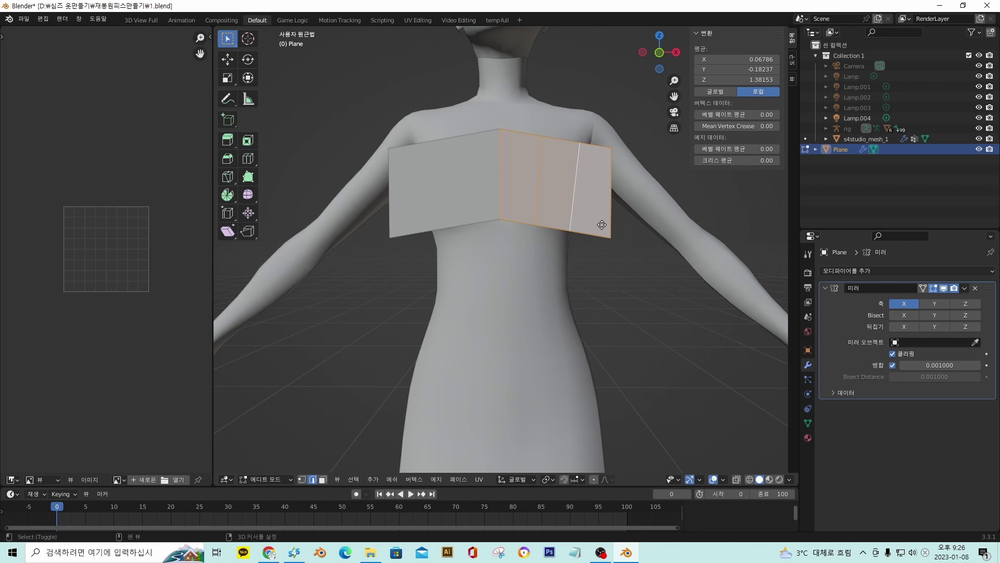
key(shift+d)
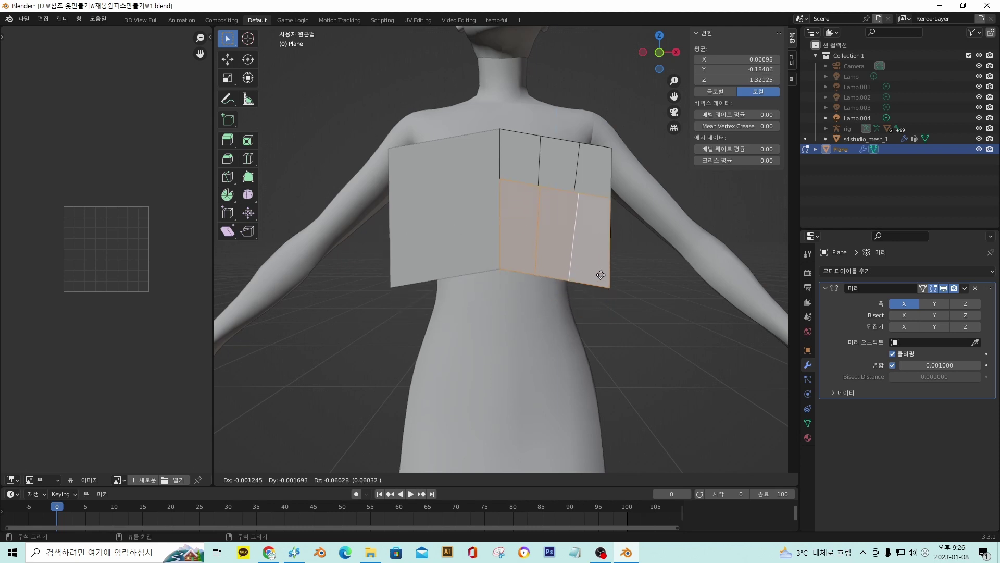
key(z)
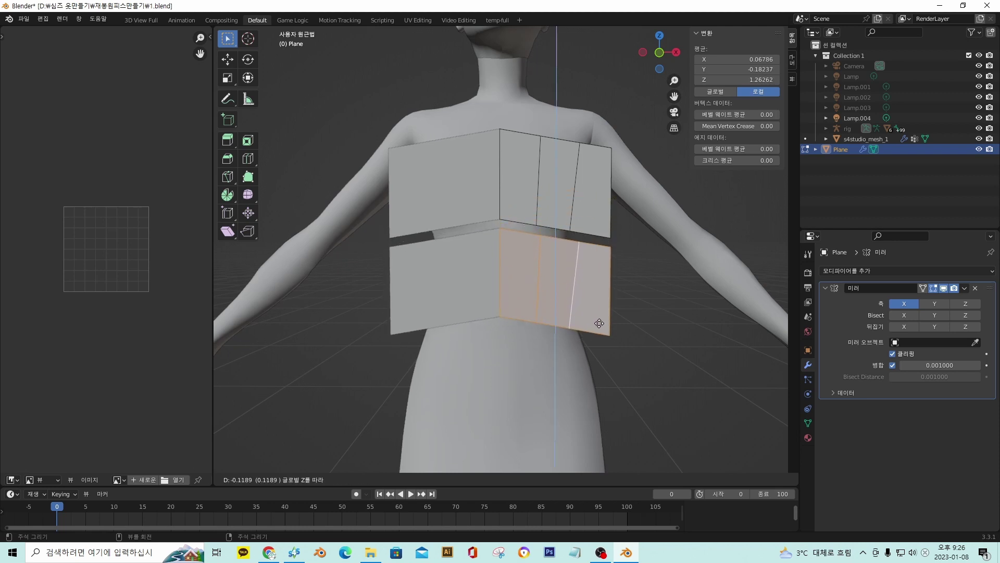
click(599, 322)
Select the lower panel's bottom edge and scale it up so that the panel flares outward
scroll(599, 310, down, 1)
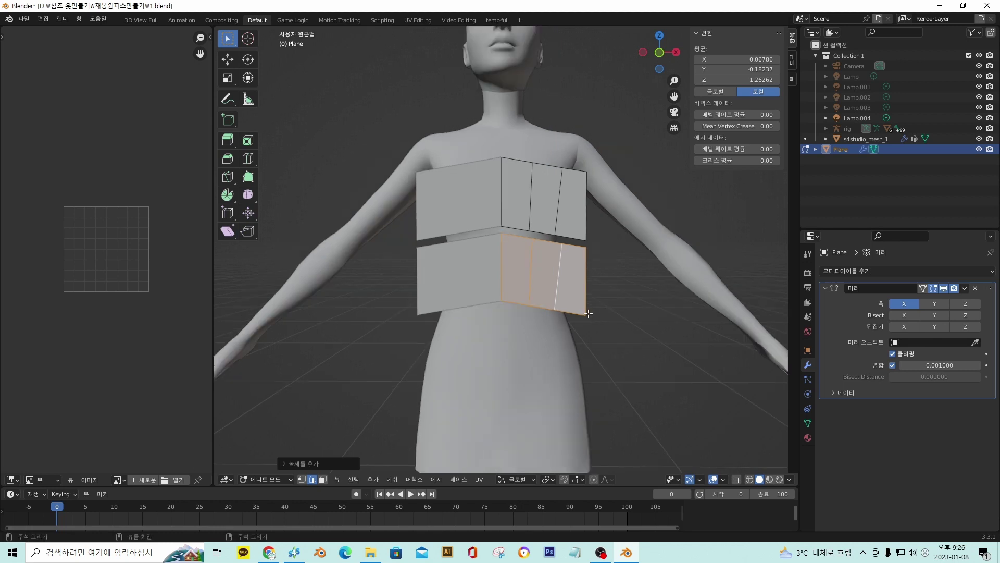
key(alt+a)
middle_drag(589, 313, 621, 357)
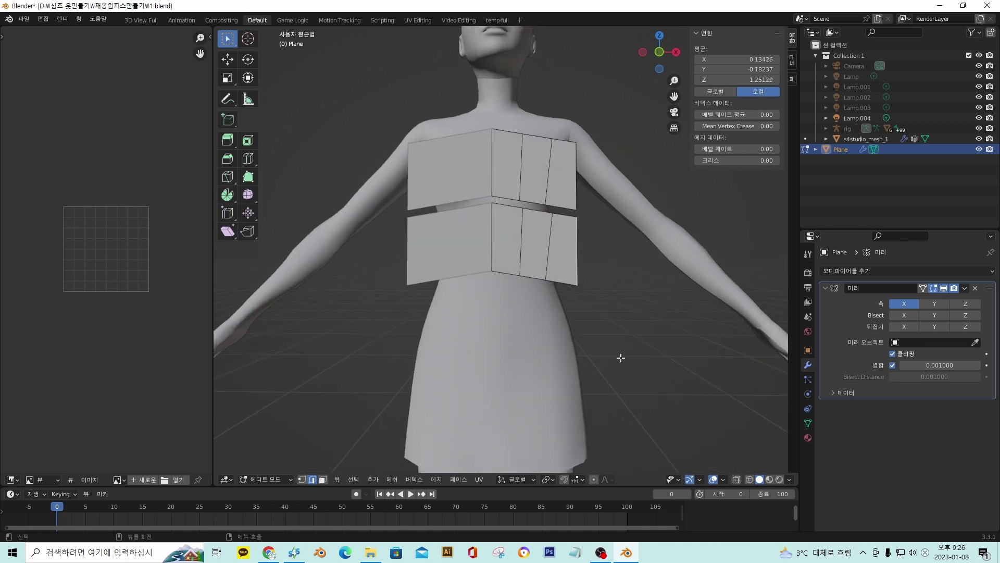
drag(621, 357, 411, 225)
middle_drag(547, 330, 548, 332)
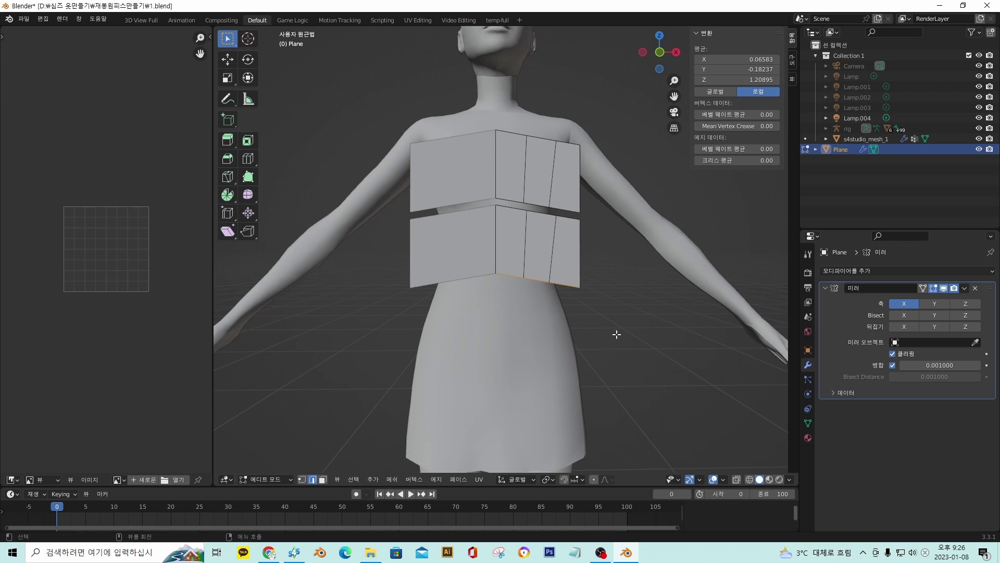
key(s)
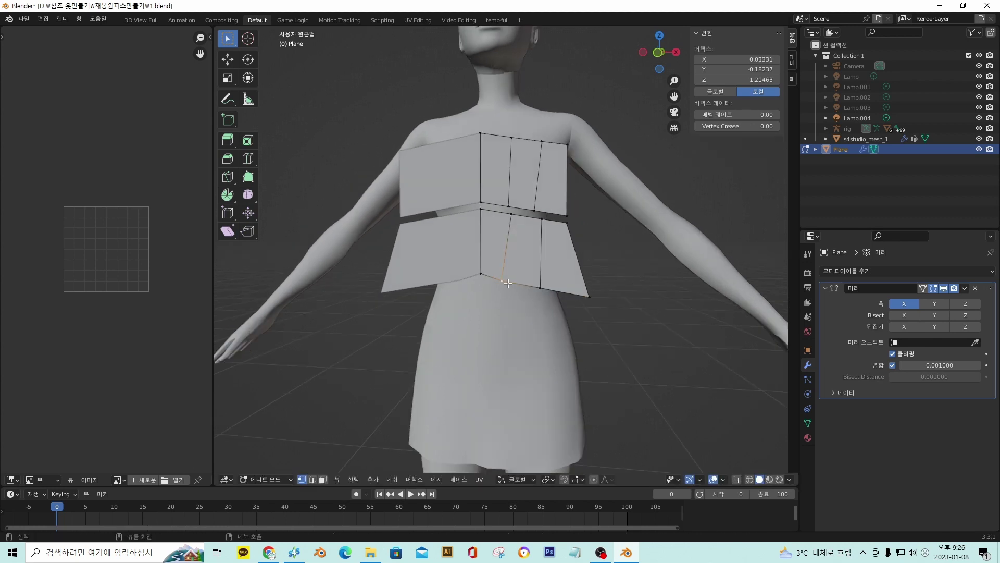
Slide the lower panel's inner cut vertices along their edges, the bottom one outward and the top one slightly inward
key(shift+v)
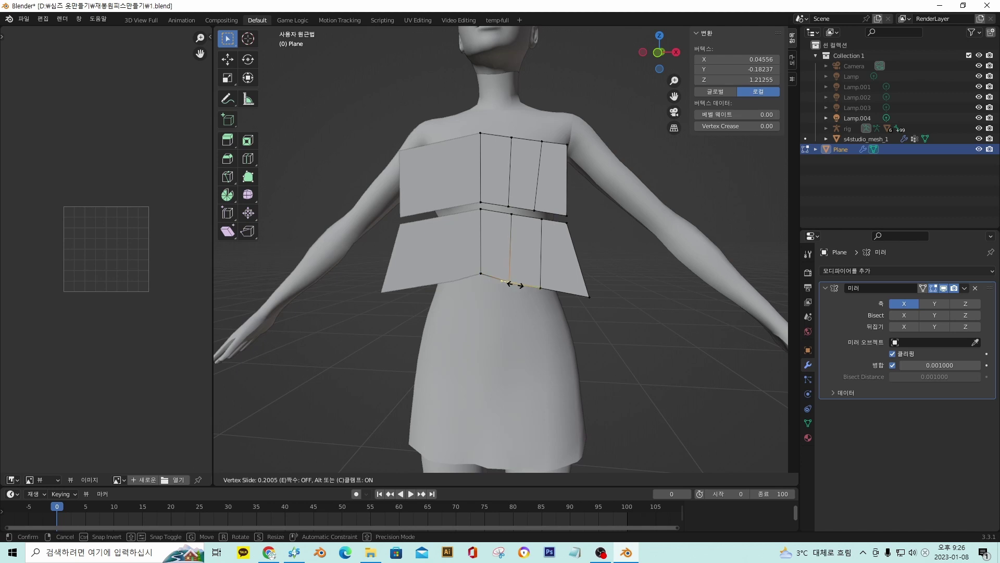
click(514, 285)
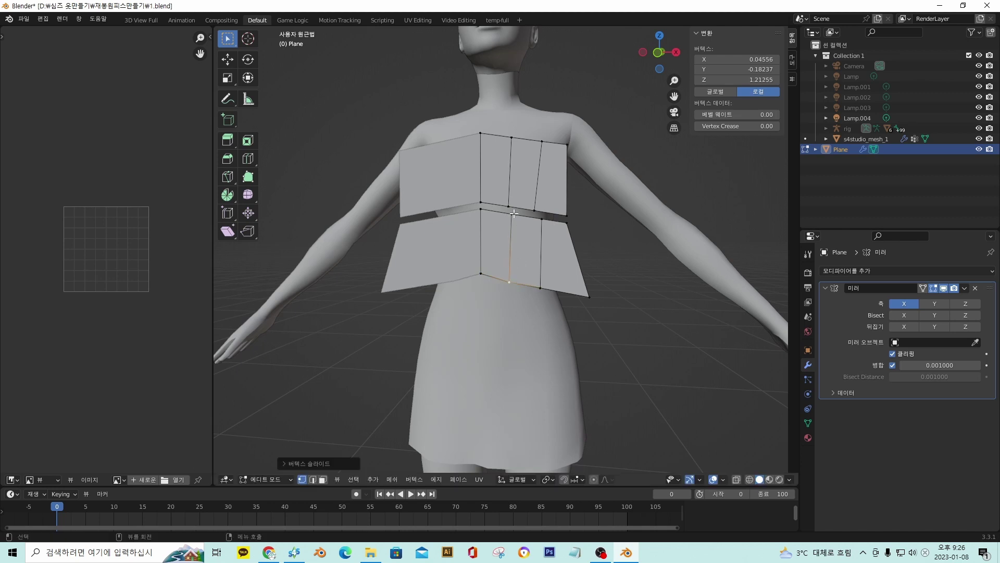
click(511, 210)
key(shift+v)
click(511, 212)
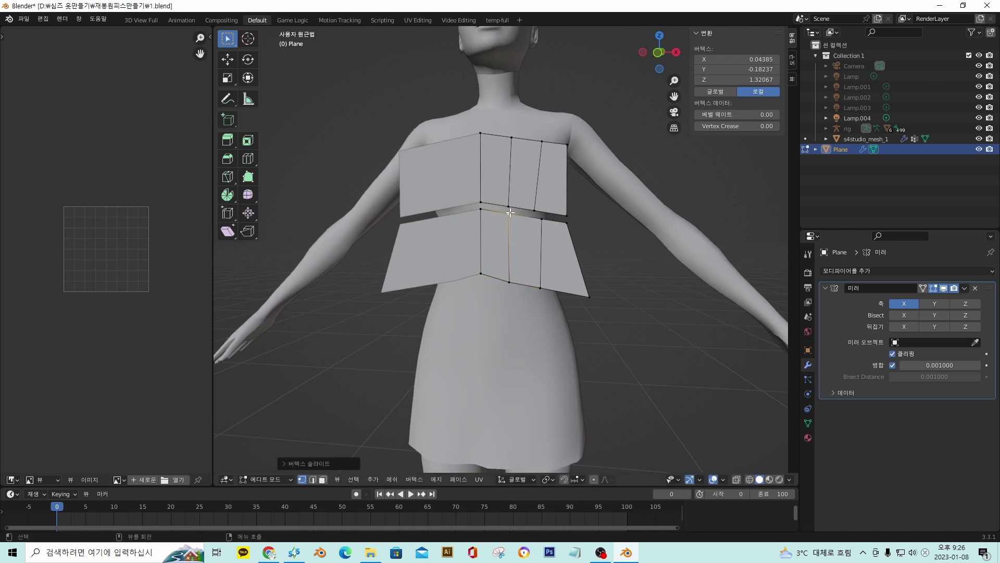
Slide the lower panel's outer cut vertices, top inward and bottom outward, and move the inner cut's bottom vertex further outward
click(543, 221)
key(shift+v)
click(542, 278)
click(543, 287)
key(shift+v)
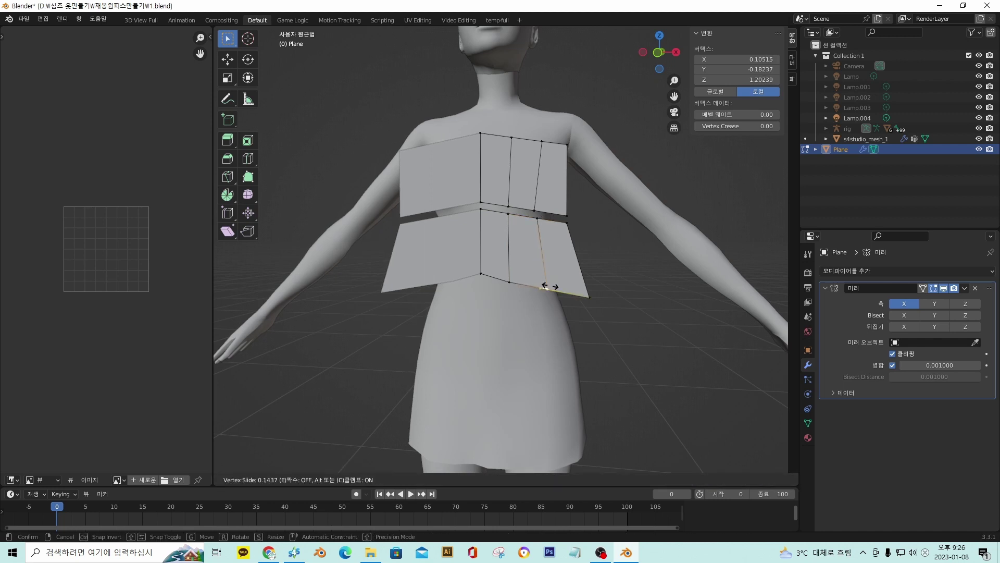
click(552, 286)
click(506, 281)
key(shift+v)
click(513, 282)
Select the lower panel's bottom vertices, move them down about 0.32 along Z and scale them up into a flared skirt hem
middle_drag(617, 299, 554, 231)
click(606, 338)
scroll(556, 238, down, 2)
drag(575, 268, 382, 193)
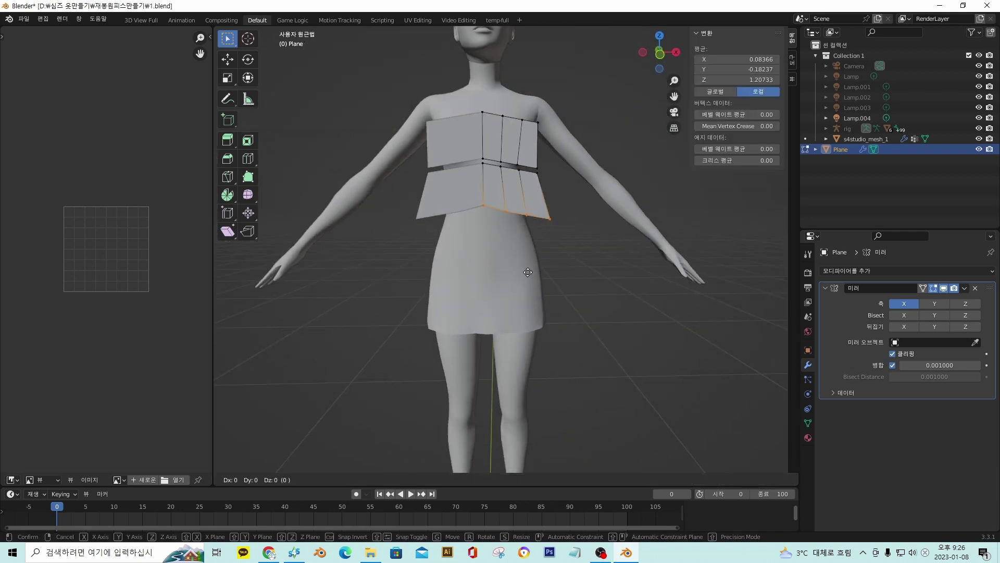
key(g)
key(z)
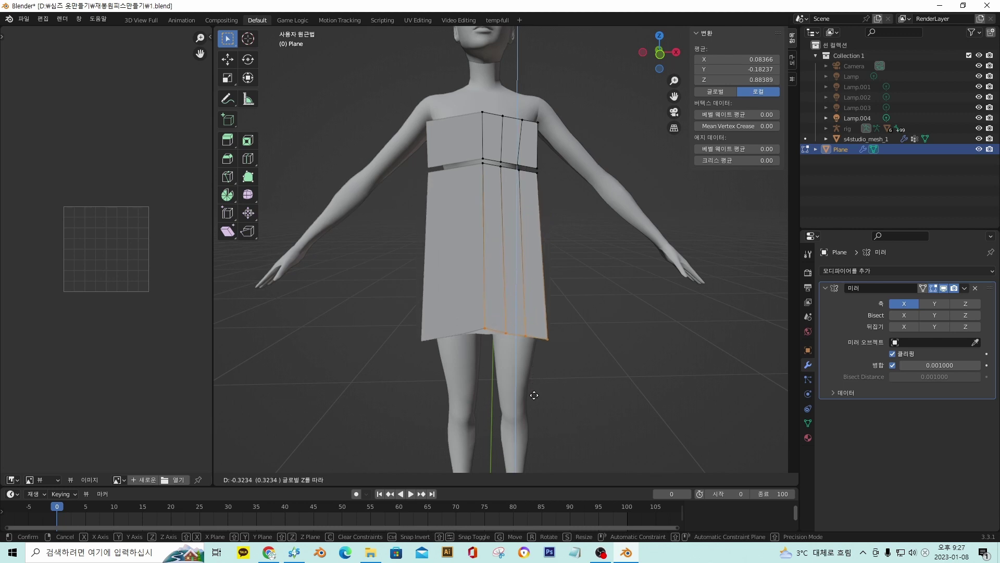
click(531, 395)
key(s)
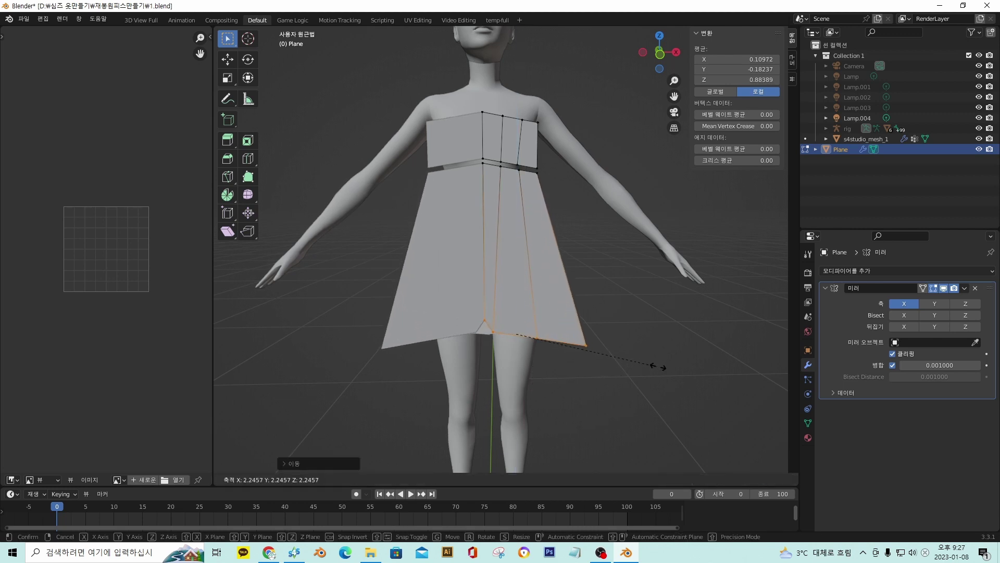
click(683, 365)
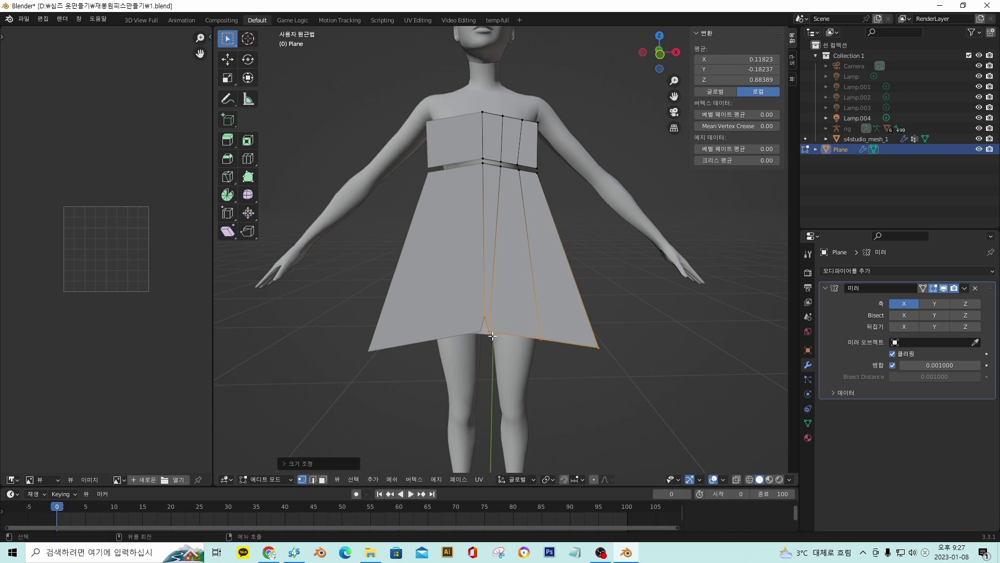
Slide the inner cut's hem vertex outward and lower the centre hem vertex along its edge to even out the hem
click(491, 335)
key(g)
key(g)
click(523, 340)
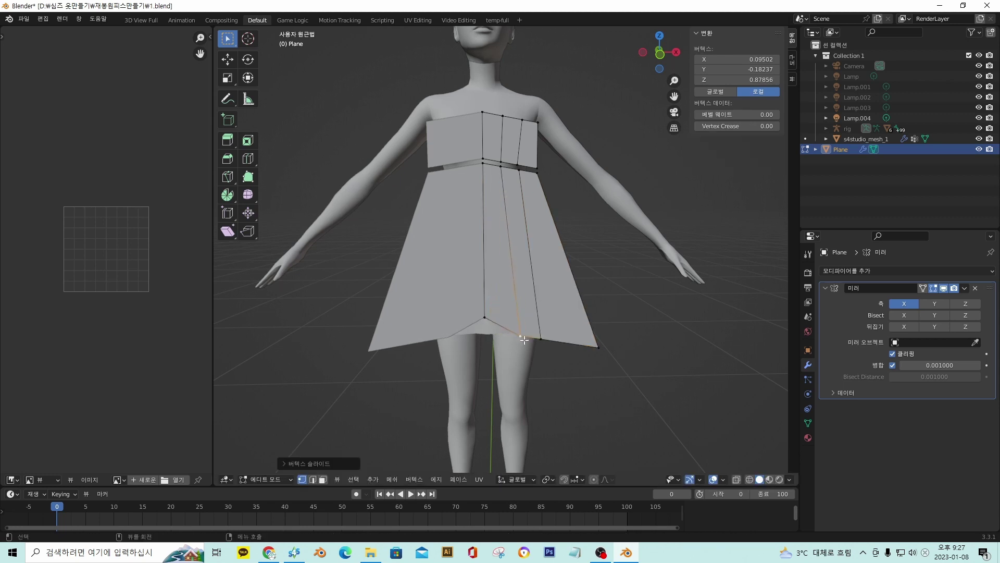
click(488, 334)
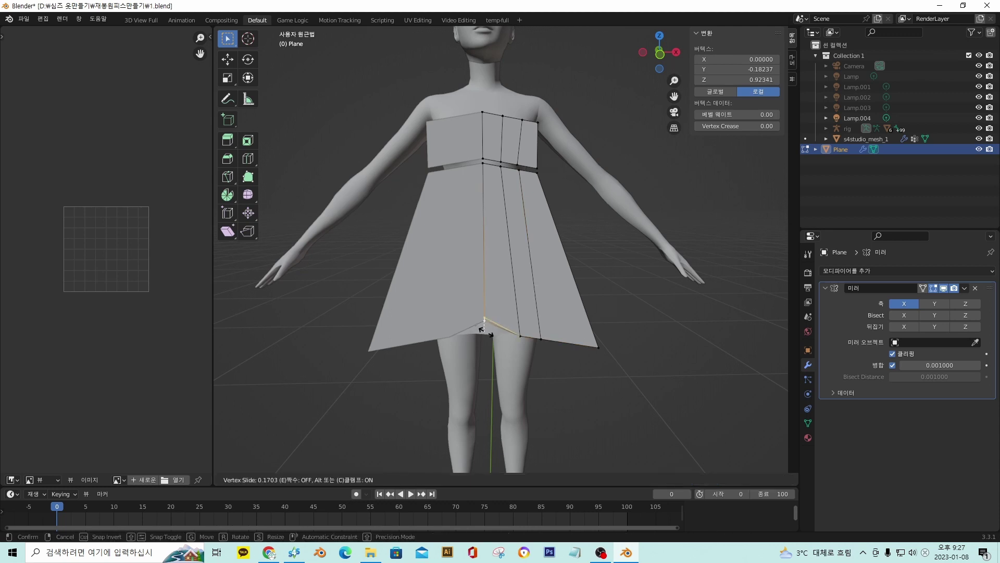
key(g)
key(g)
click(490, 362)
Slide the outer cut's hem vertex along the hem toward the skirt's outer corner
click(542, 338)
key(g)
key(g)
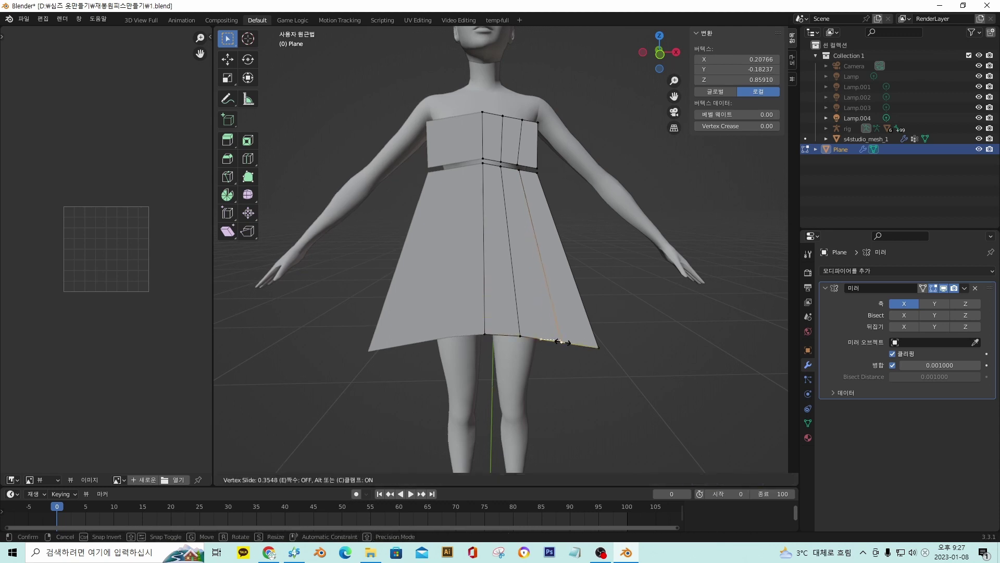
click(556, 341)
Slide the skirt's outer hem corner inward to narrow the flare, and slide the outer cut's hem vertex inward as well
middle_drag(591, 301, 582, 332)
click(594, 351)
key(g)
key(g)
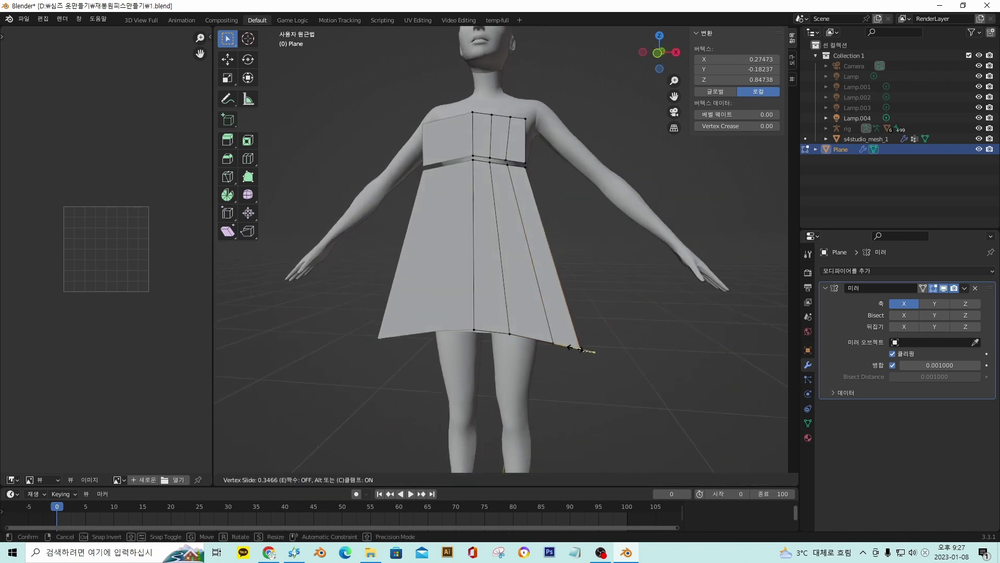
click(556, 345)
click(554, 343)
key(g)
key(g)
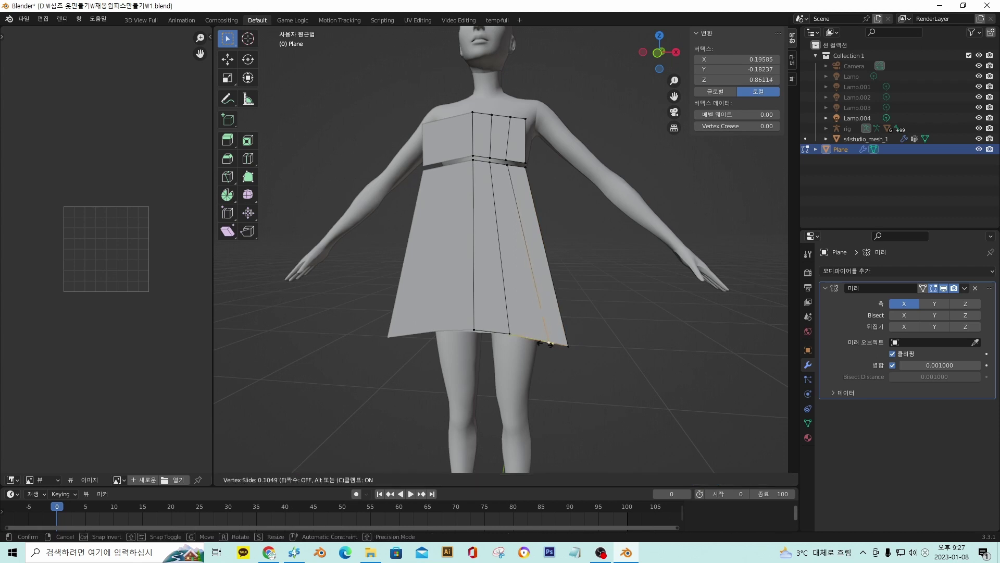
click(574, 326)
middle_drag(574, 326, 564, 360)
Select all hem vertices of the skirt half and level them by scaling to 0 along Z
click(482, 320)
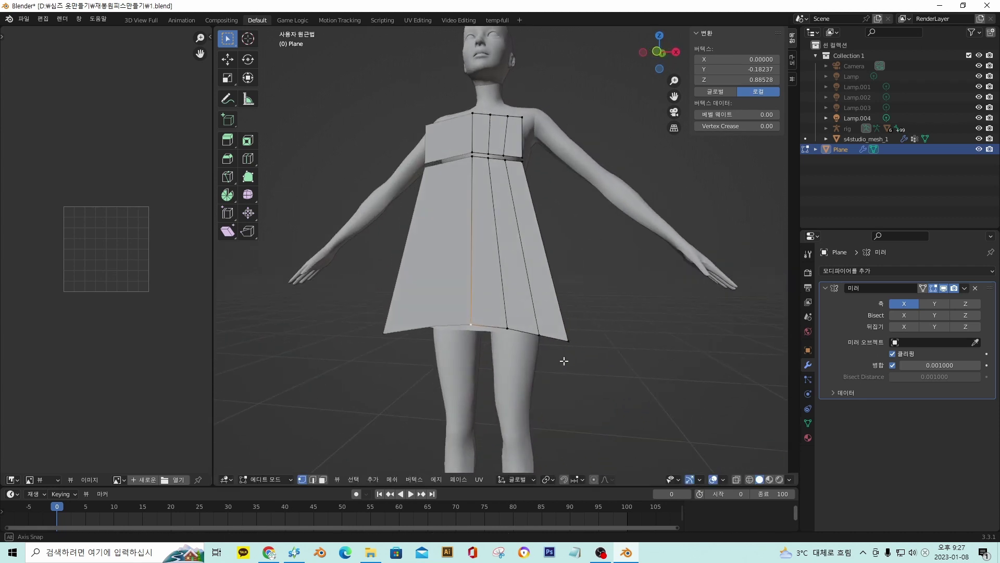
click(565, 338)
key(g)
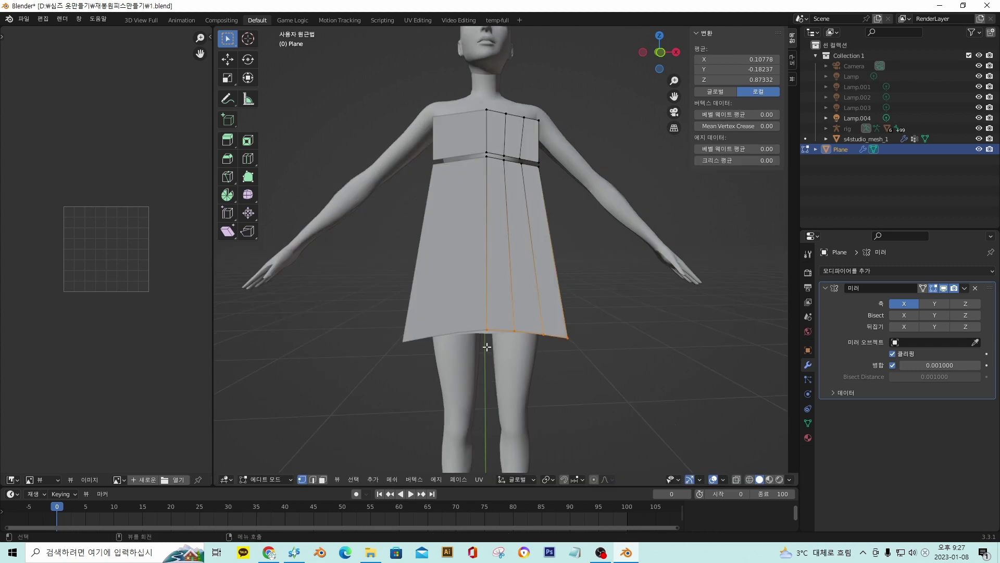
middle_drag(486, 346, 468, 348)
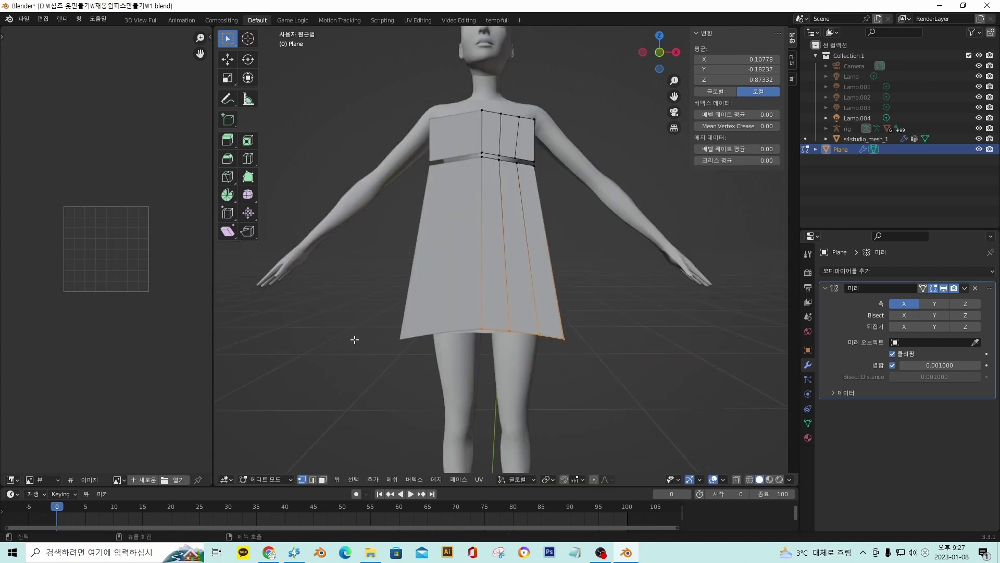
key(s)
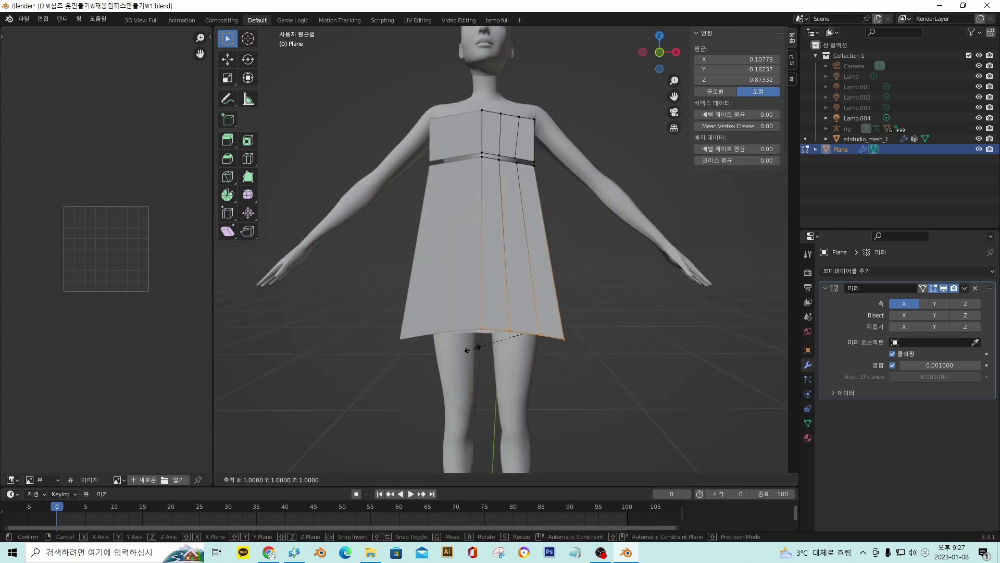
key(z)
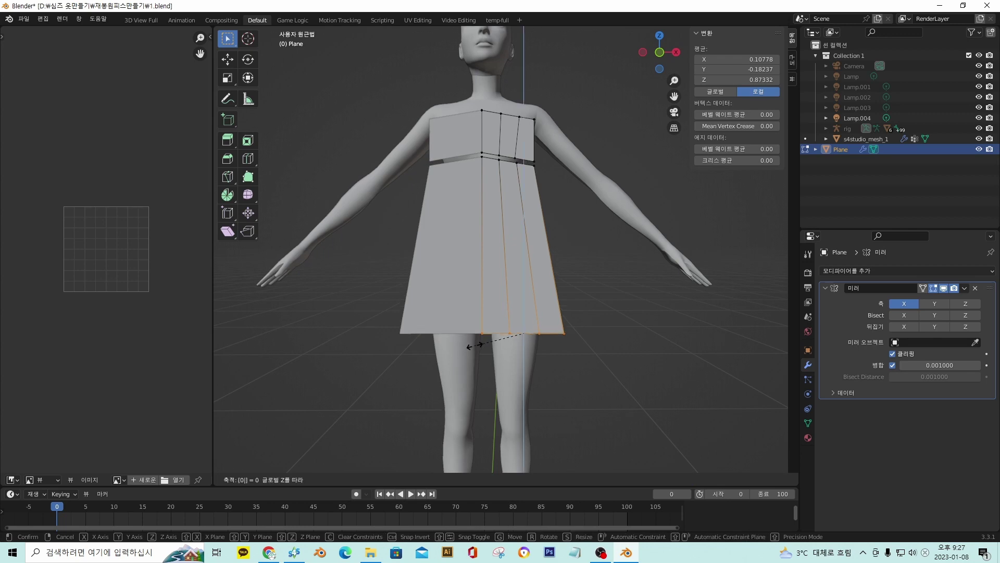
click(475, 346)
Add one horizontal loop cut across the middle of the bodice panel
middle_drag(475, 350, 532, 351)
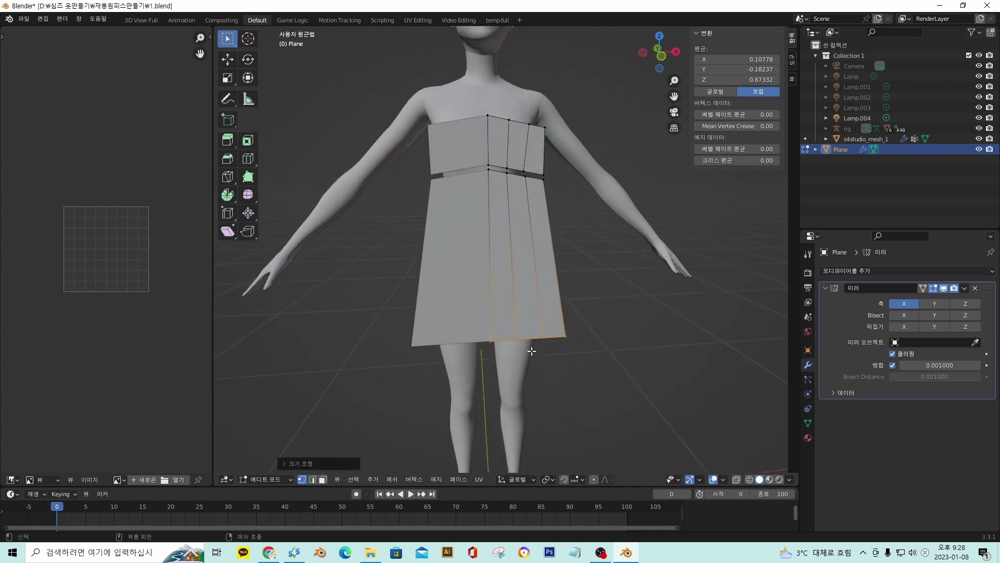
middle_drag(523, 290, 497, 212)
key(ctrl+r)
click(508, 223)
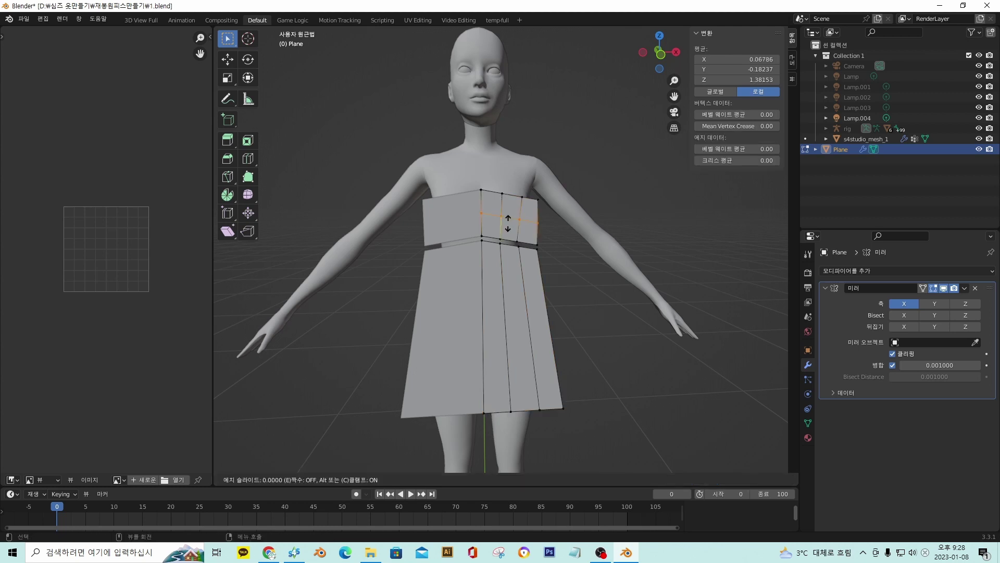
click(508, 223)
Add horizontal loop cuts across the skirt panel and set the number of cuts to 7
key(ctrl+r)
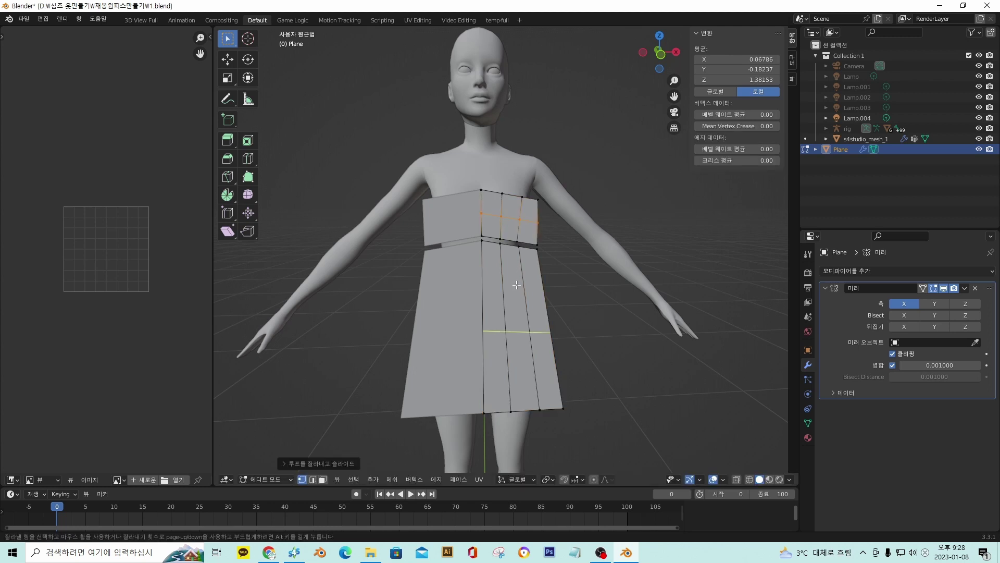
click(516, 285)
click(516, 286)
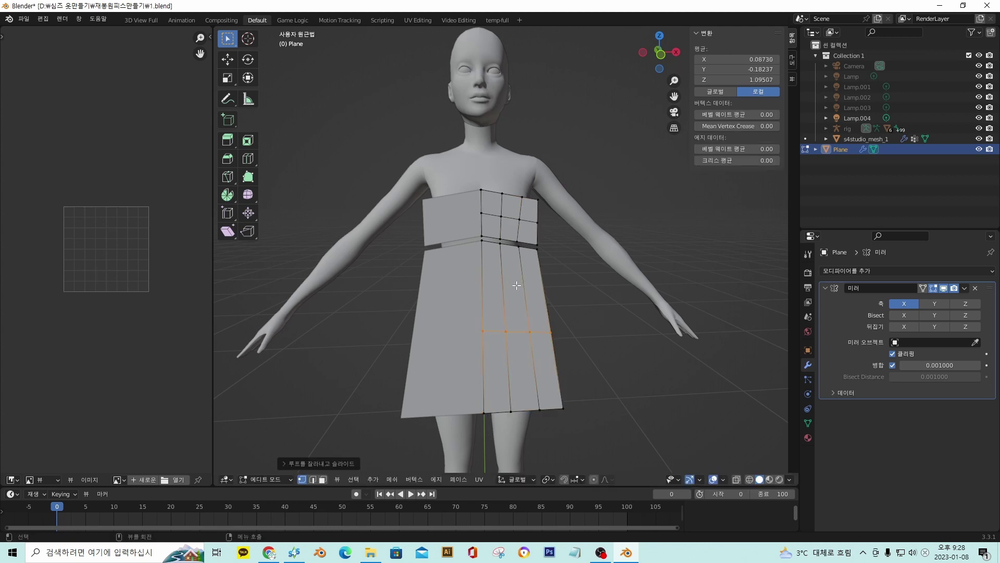
click(293, 463)
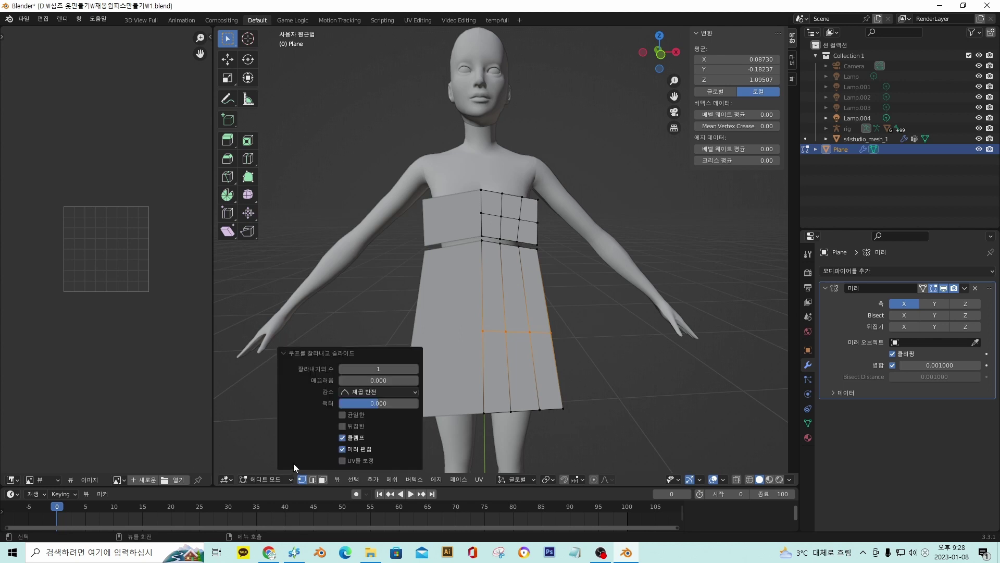
click(415, 369)
click(416, 369)
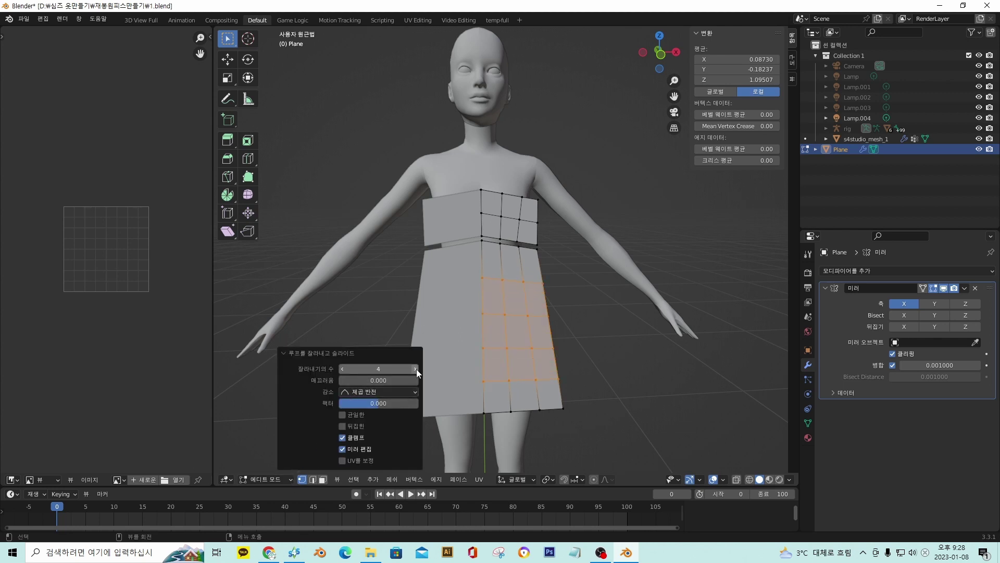
click(415, 369)
click(416, 368)
middle_drag(539, 355, 515, 323)
click(525, 351)
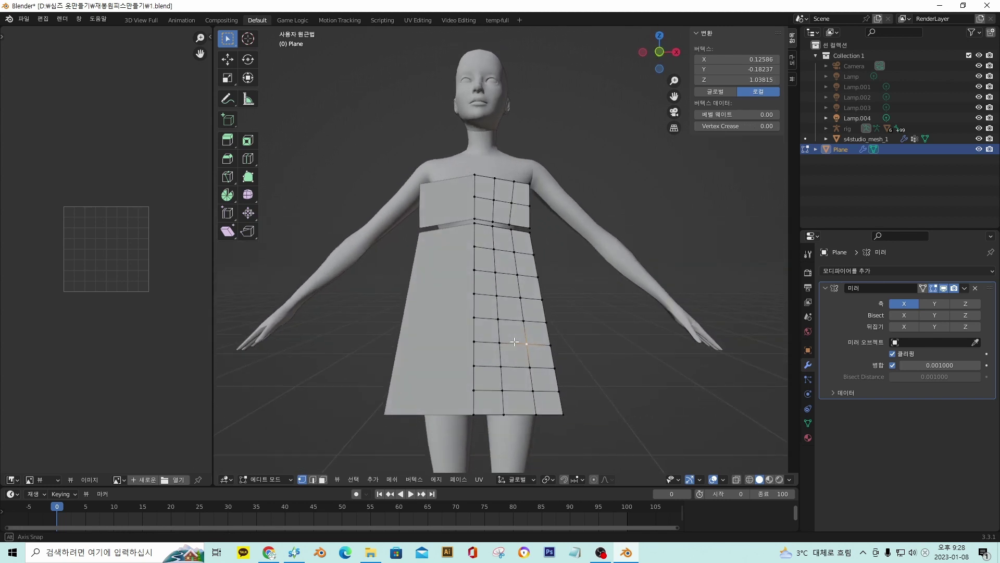
shift+scroll(514, 323, up, 4)
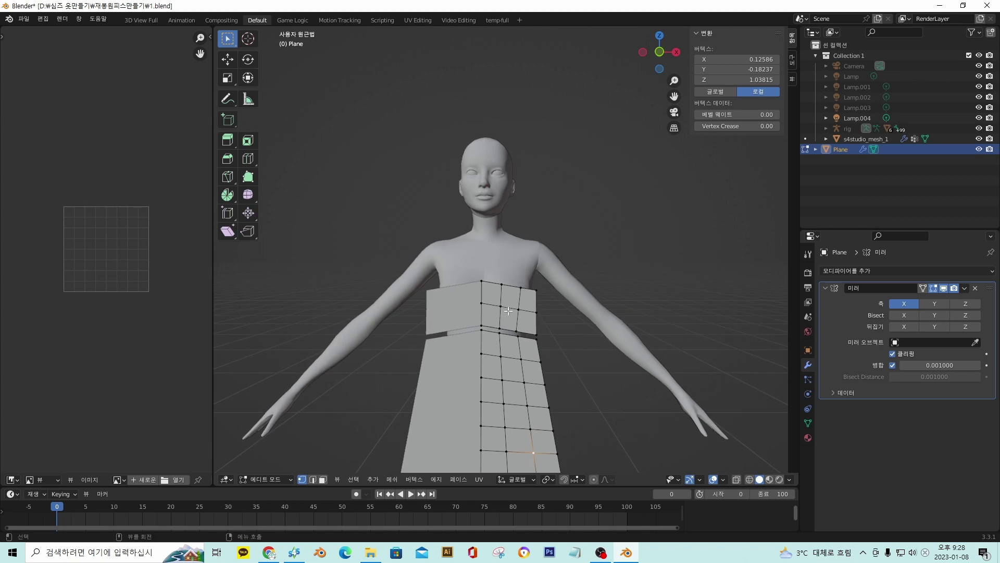
Subdivide the entire bodice and skirt mesh with the number of cuts set to 2
key(a)
scroll(513, 309, down, 2)
right_click(510, 293)
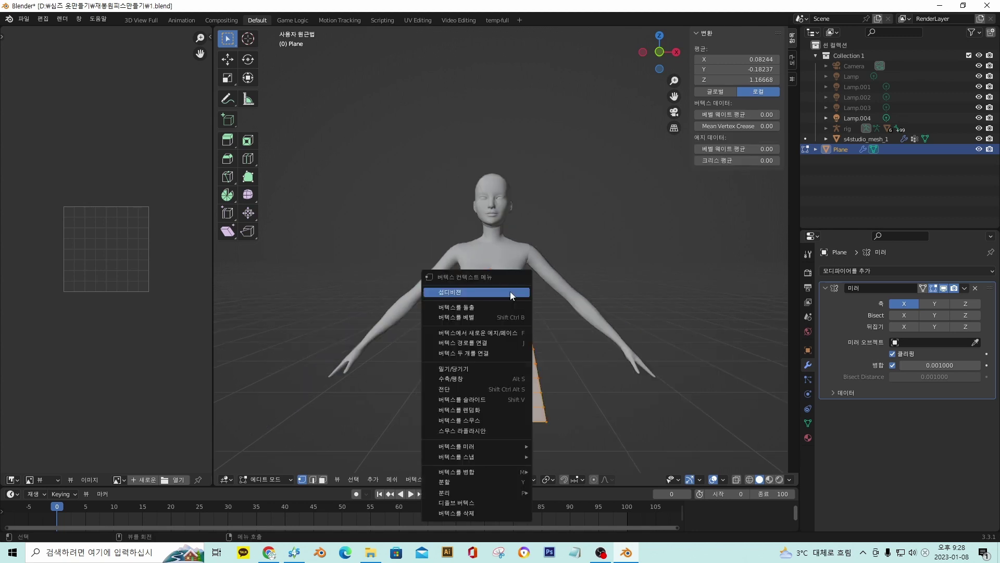
click(502, 292)
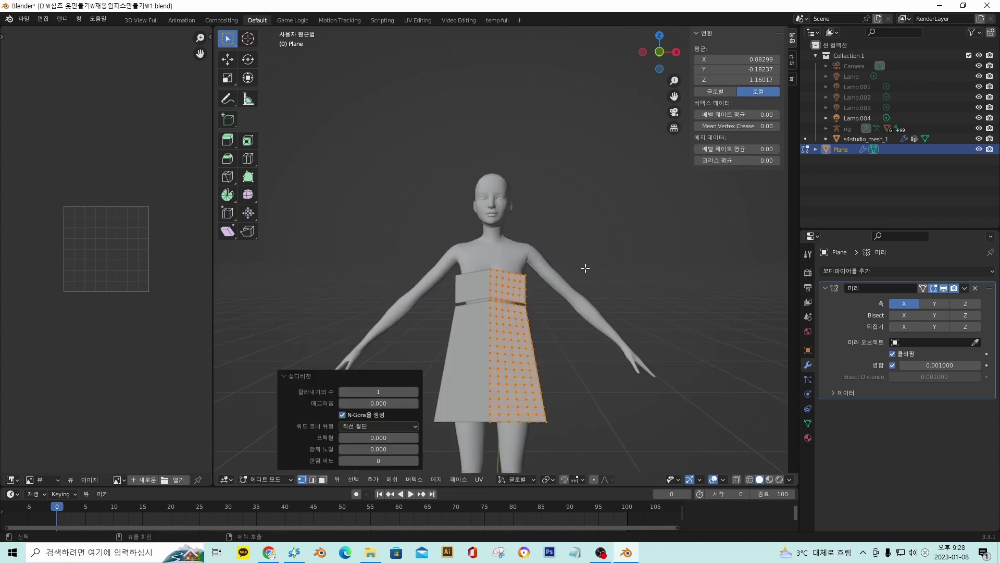
click(415, 391)
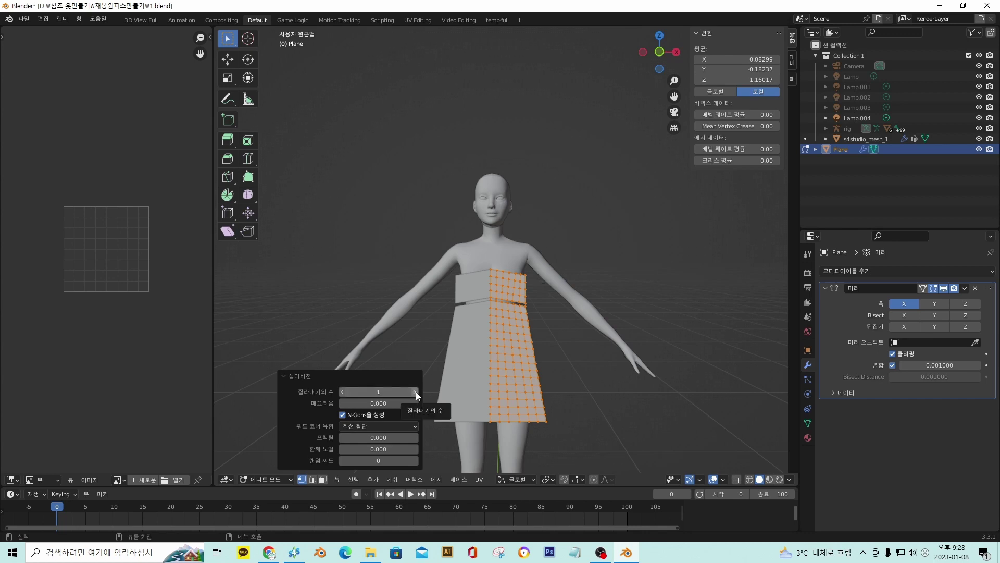
mouse_move(541, 318)
middle_down()
mouse_move(569, 314)
mouse_move(529, 318)
middle_up()
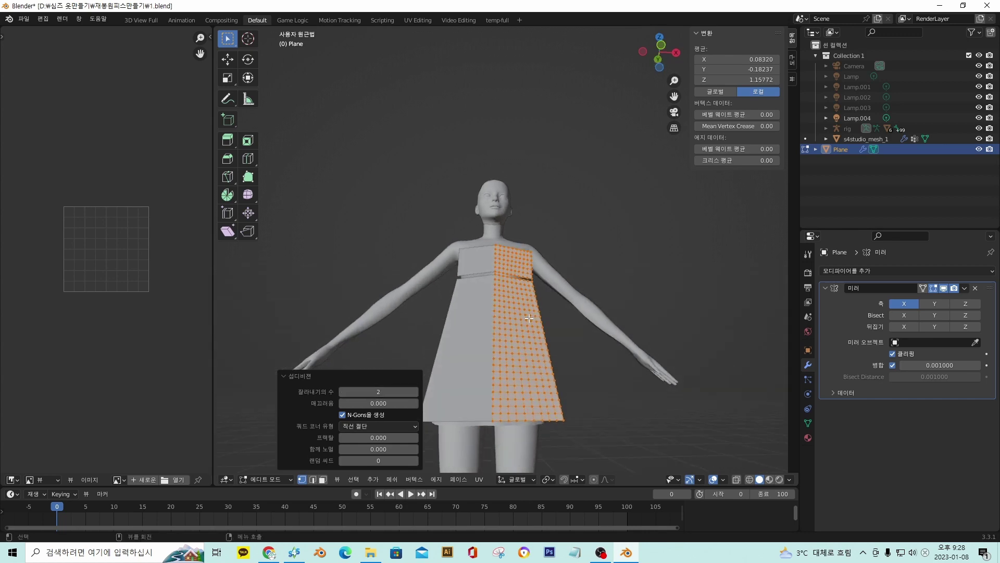
Select one vertical column of vertices in the outer part of the bodice panel and rotate it about -4.79°
click(529, 317)
scroll(531, 322, up, 7)
scroll(531, 322, down, 3)
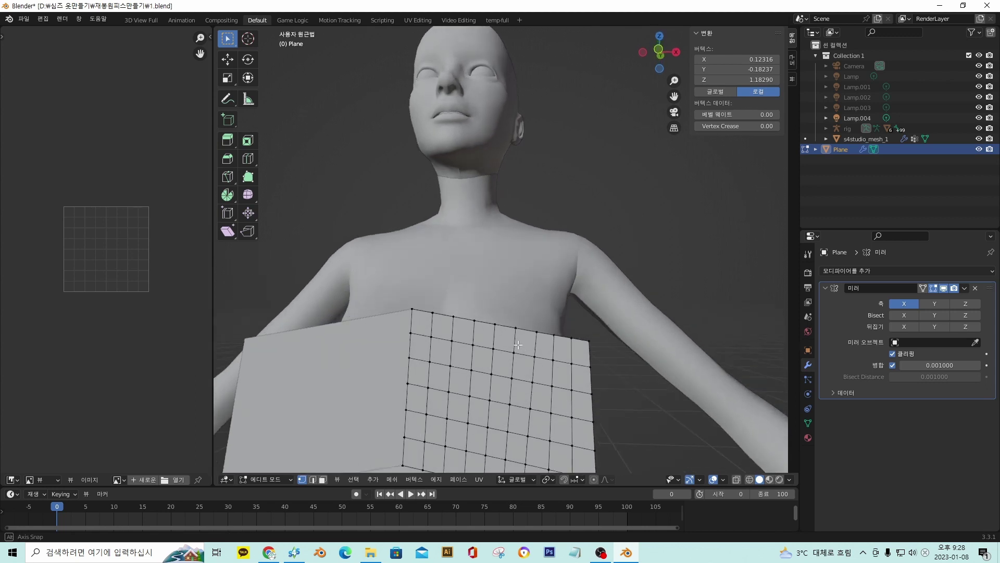
middle_drag(531, 322, 468, 219)
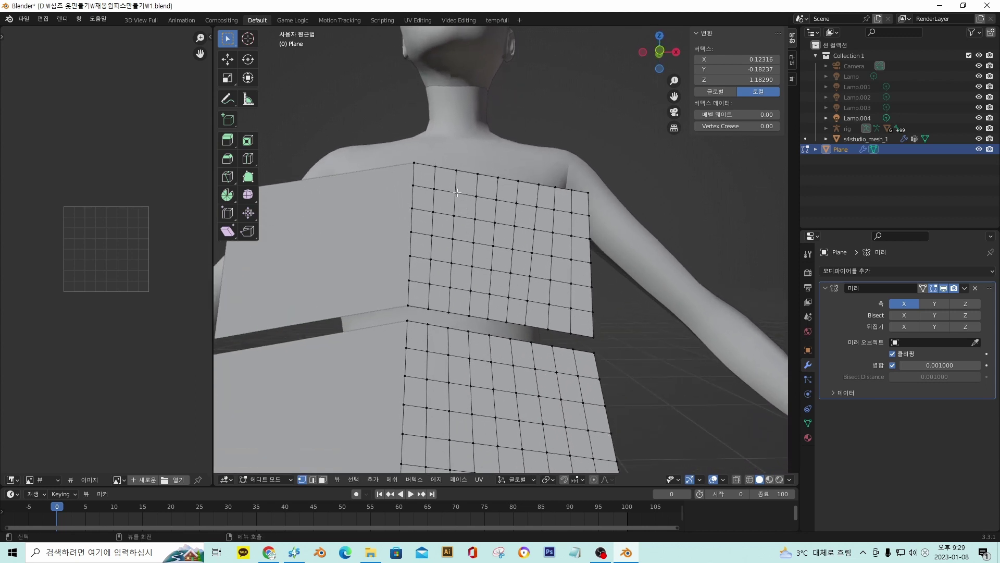
middle_drag(472, 175, 536, 278)
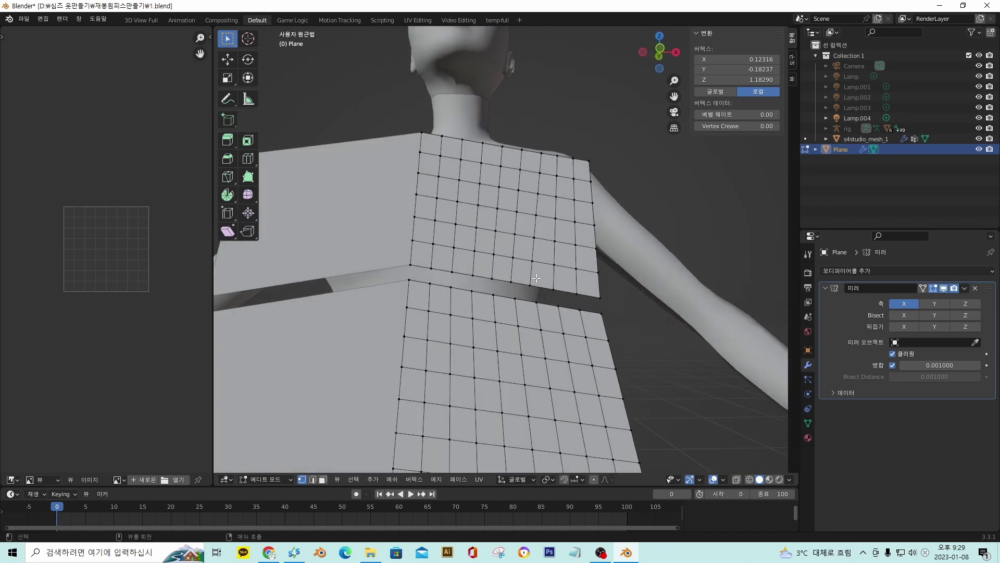
scroll(542, 286, up, 2)
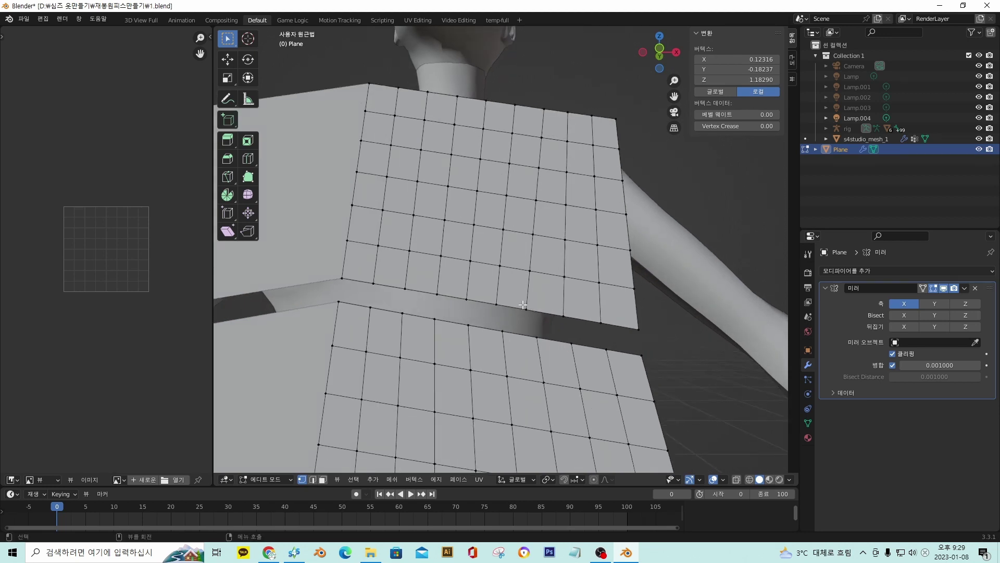
click(526, 309)
shift+click(530, 271)
shift+click(533, 235)
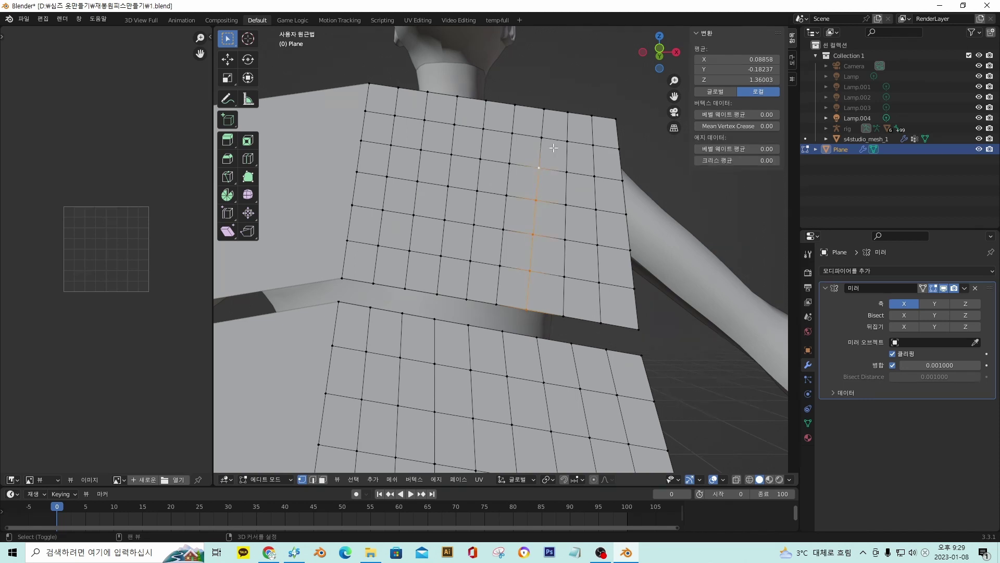
shift+click(542, 111)
key(r)
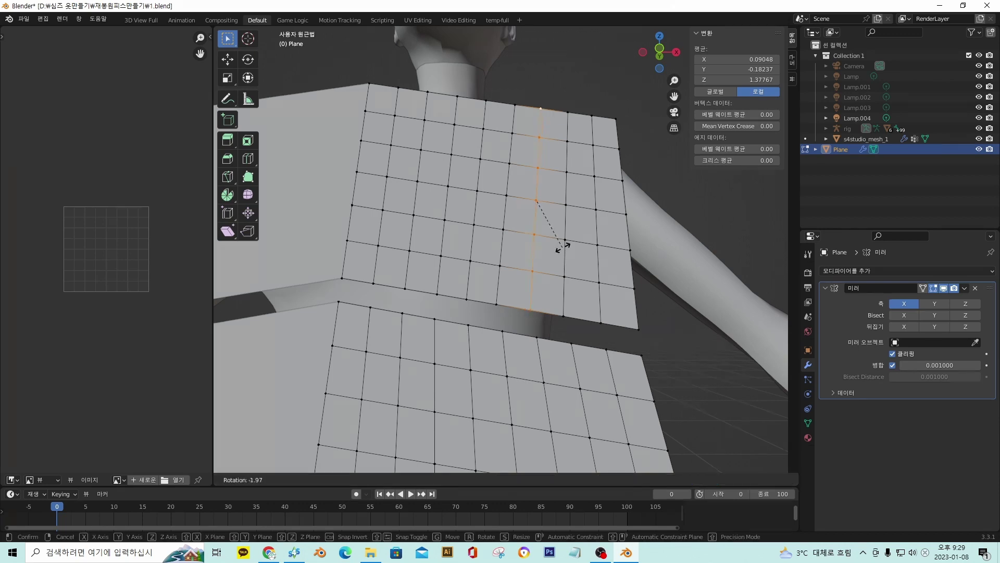
click(564, 247)
middle_drag(565, 247, 550, 276)
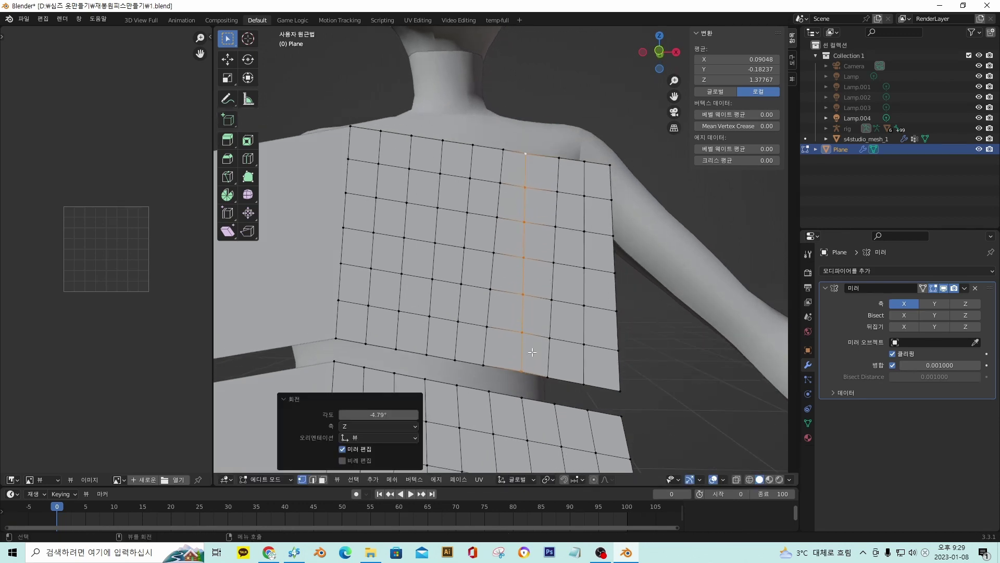
Select three adjacent vertices on the bodice's top edge and duplicate them in place
key(KP_1)
key(a)
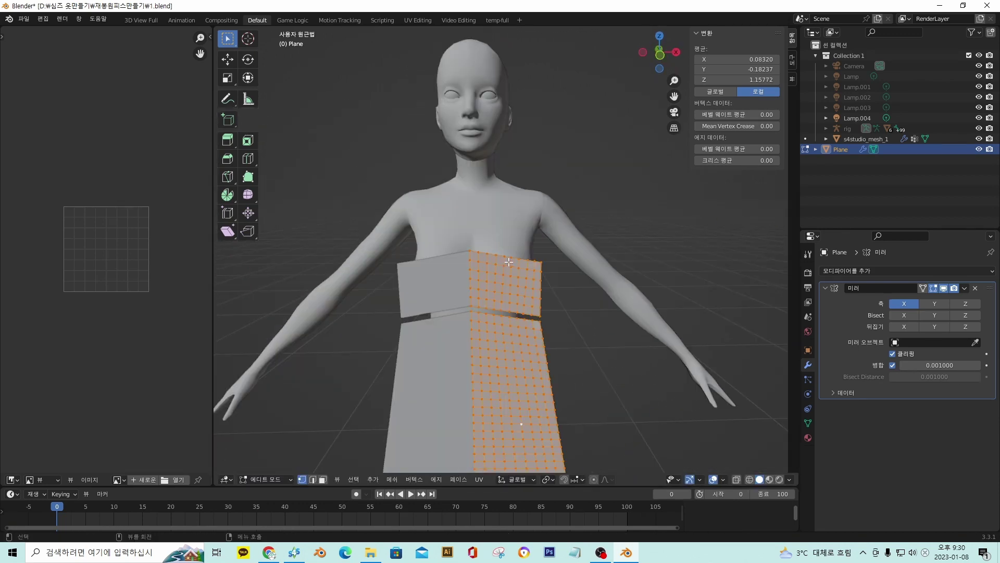
scroll(508, 262, up, 5)
click(495, 256)
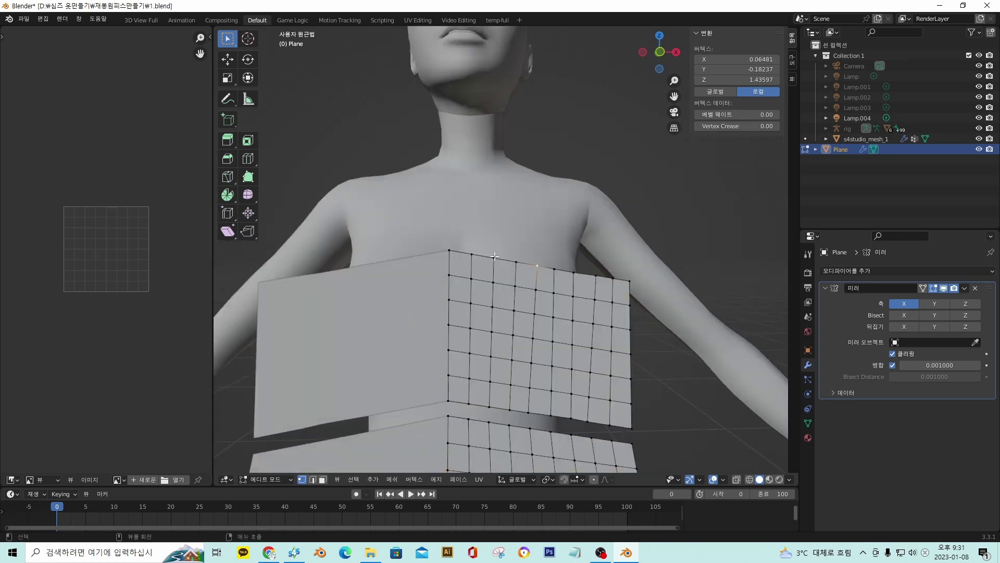
shift+click(515, 263)
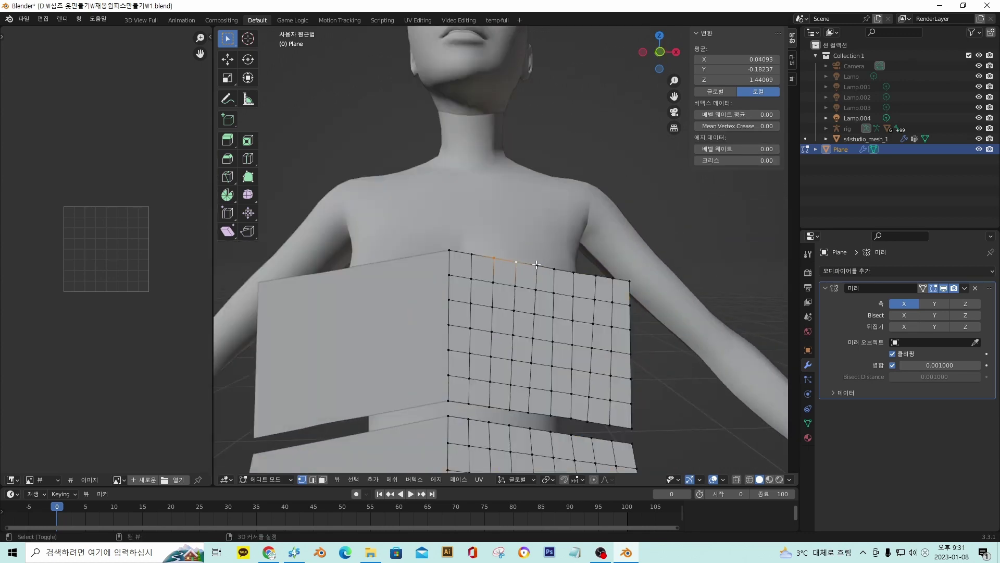
shift+click(536, 265)
middle_drag(536, 266, 512, 270)
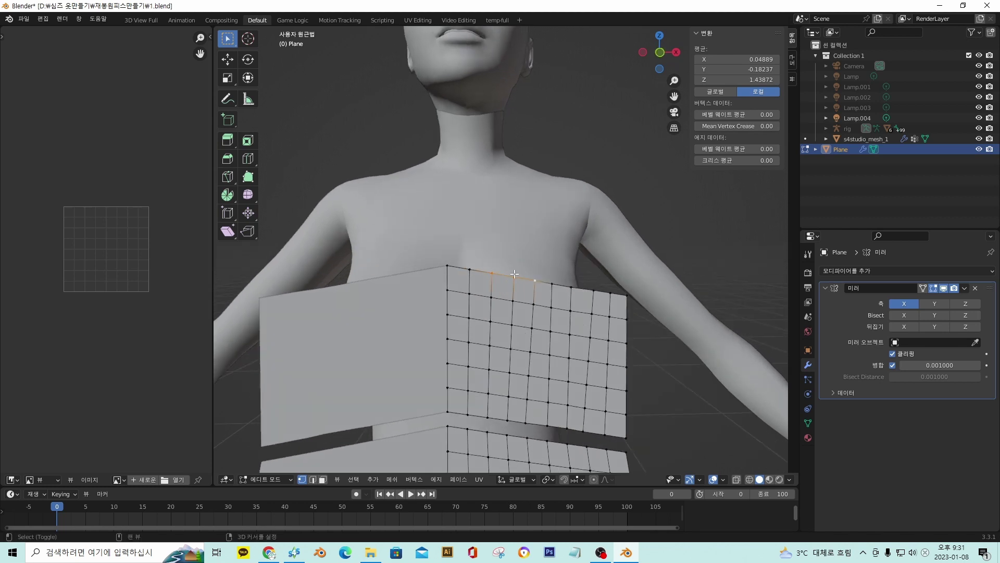
key(g)
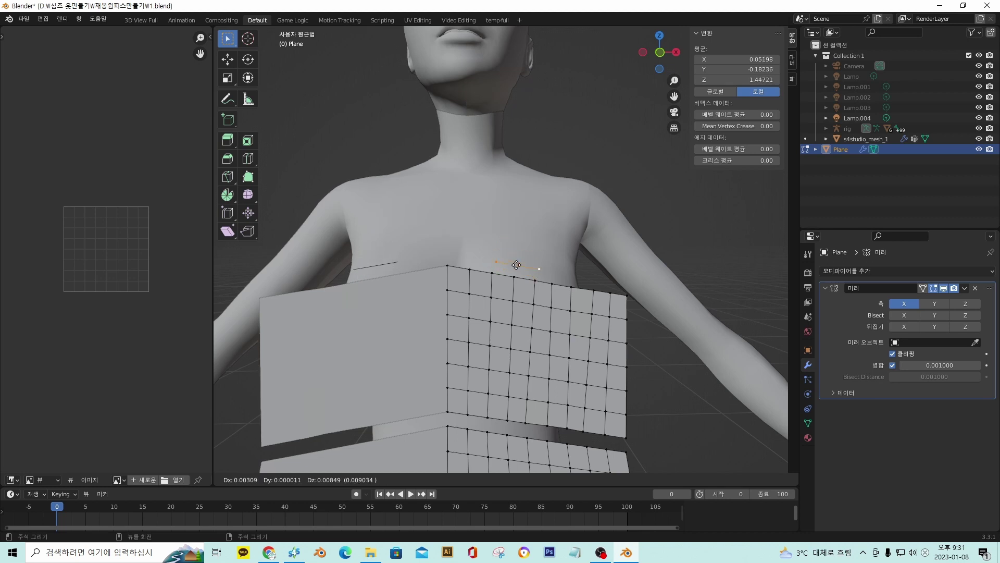
right_click(517, 252)
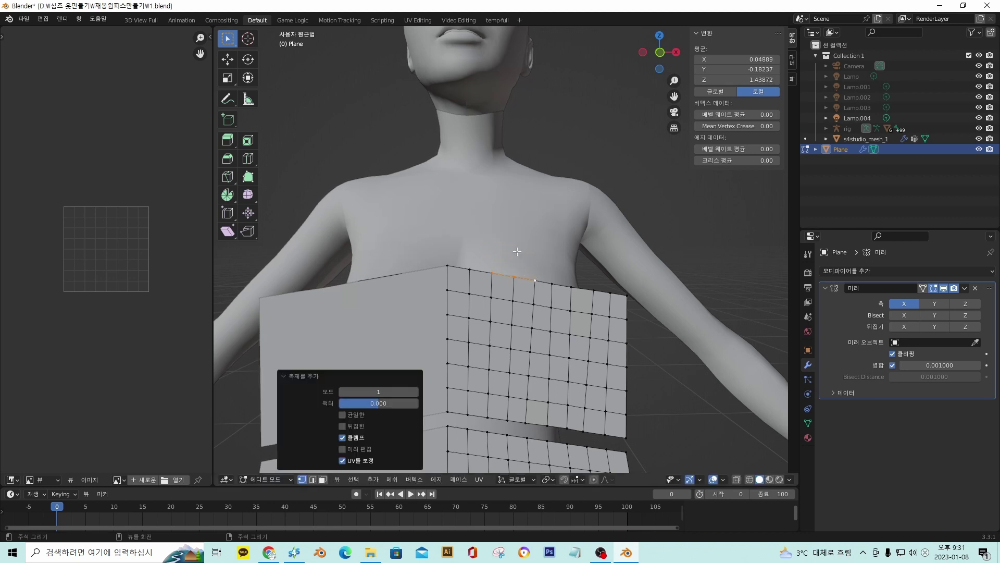
Raise the duplicated edge about 0.012 along Z and extrude it about 0.09 upward along Z as a shoulder strap
key(g)
key(z)
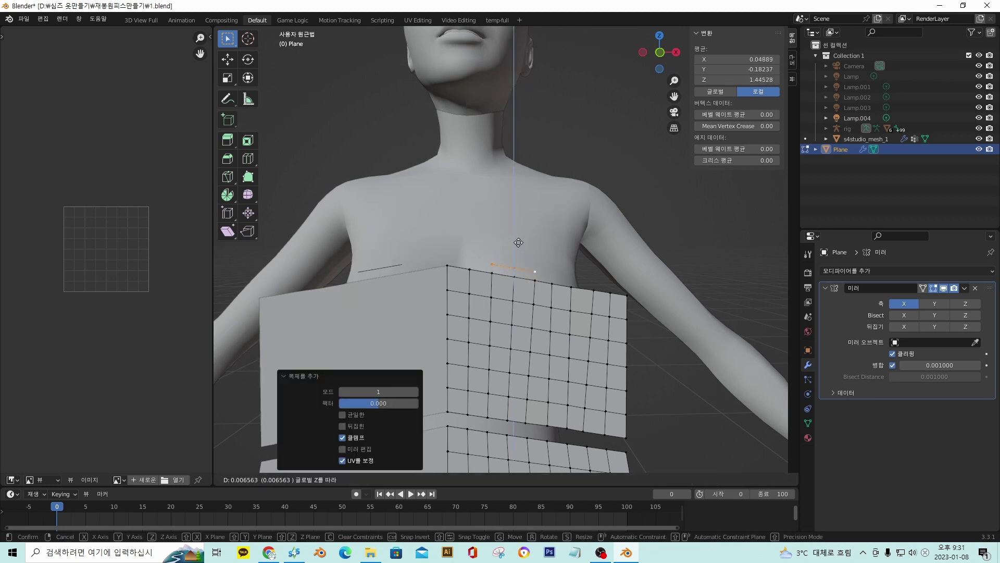
click(518, 235)
middle_drag(536, 241, 559, 239)
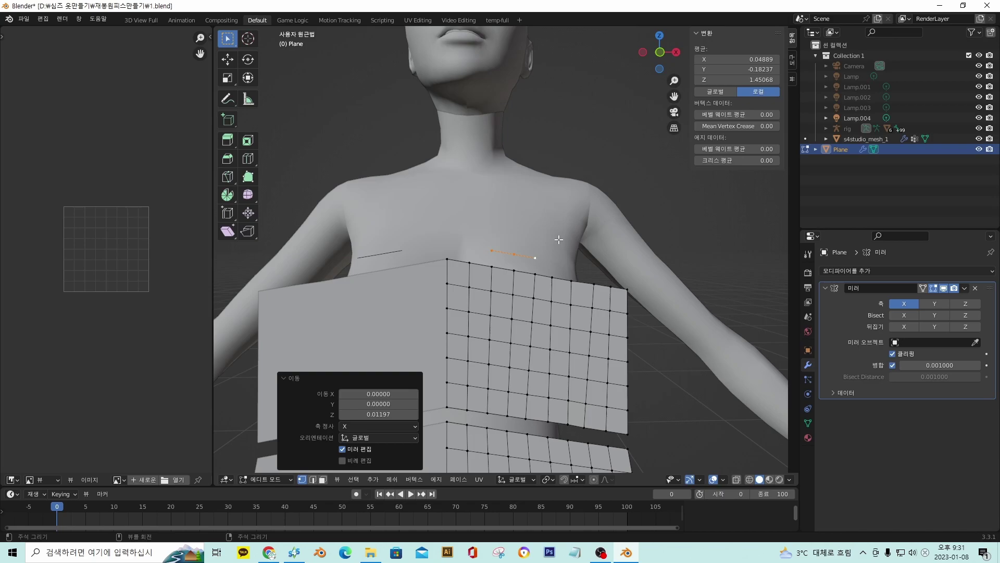
key(e)
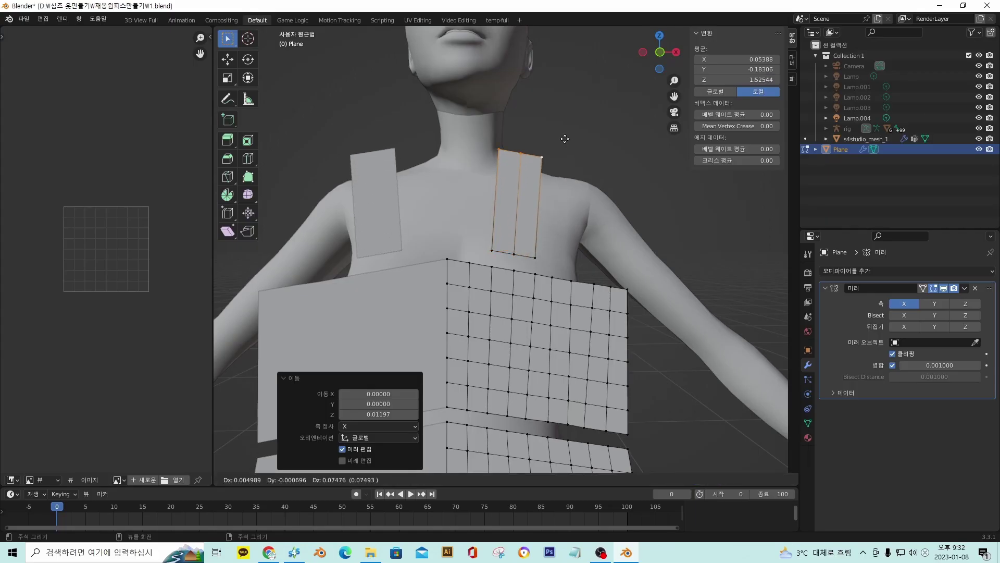
key(z)
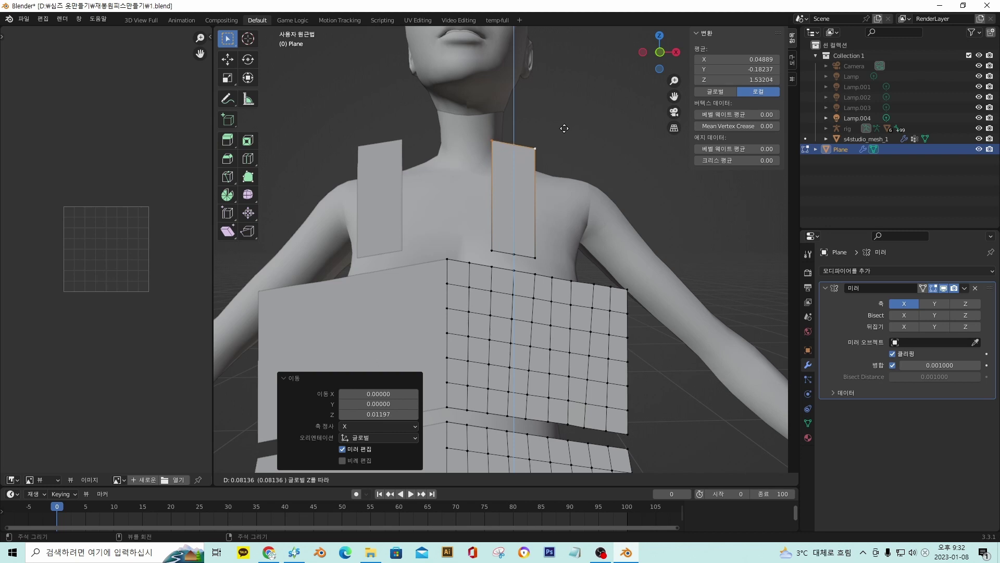
click(561, 123)
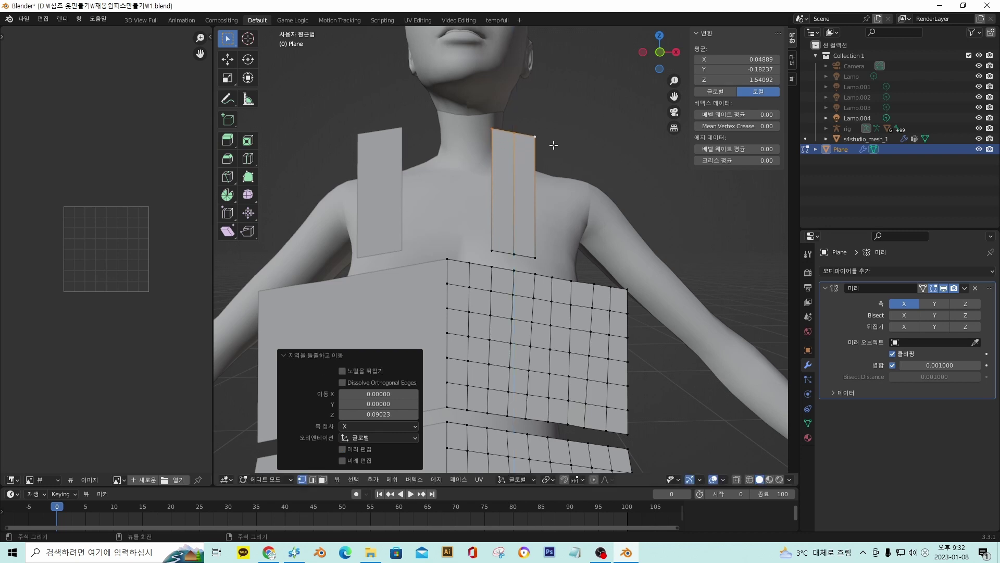
Add horizontal loop cuts across the shoulder strap and set the number of cuts to 5
key(ctrl+r)
click(523, 187)
right_click(523, 188)
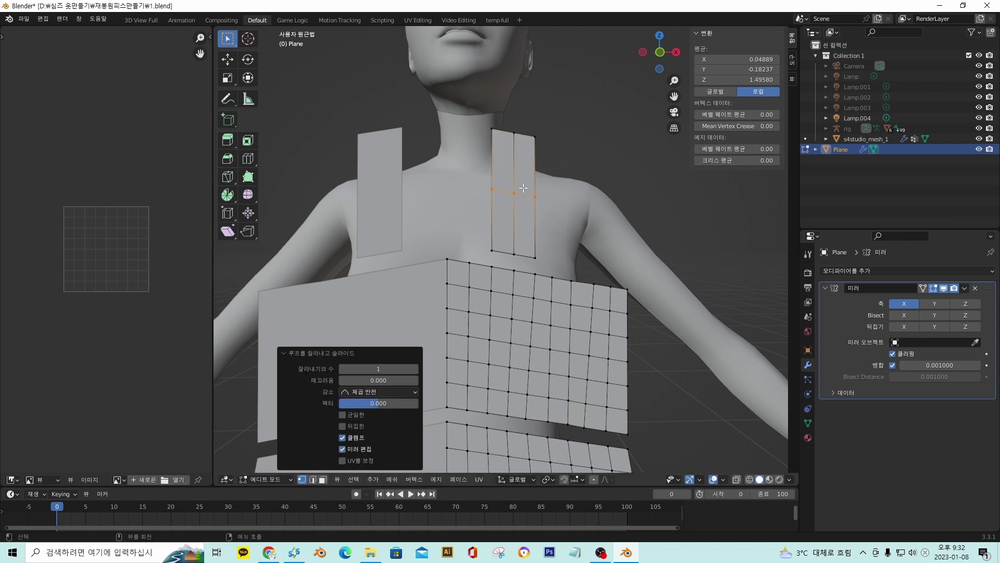
click(415, 369)
click(415, 369)
click(415, 368)
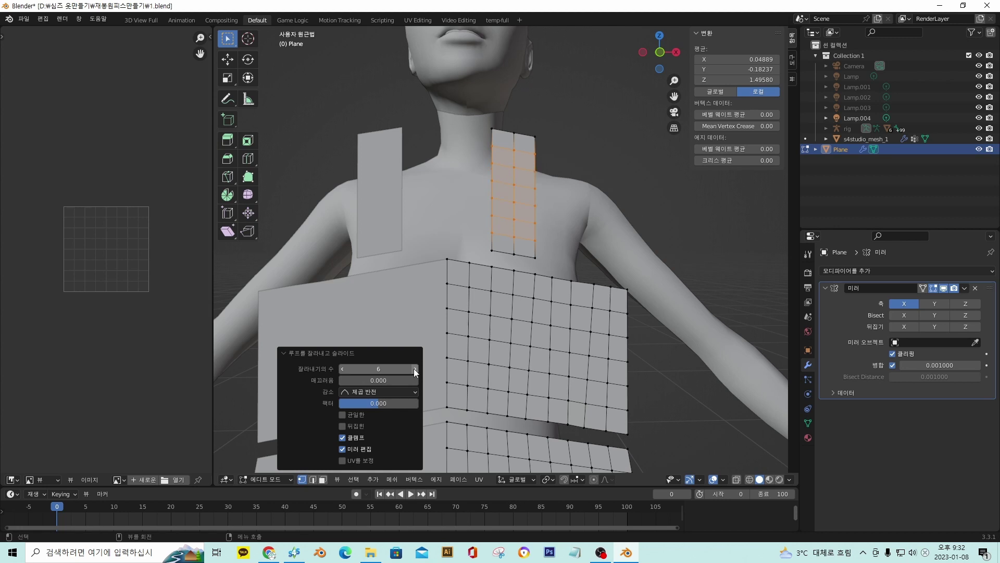
click(342, 370)
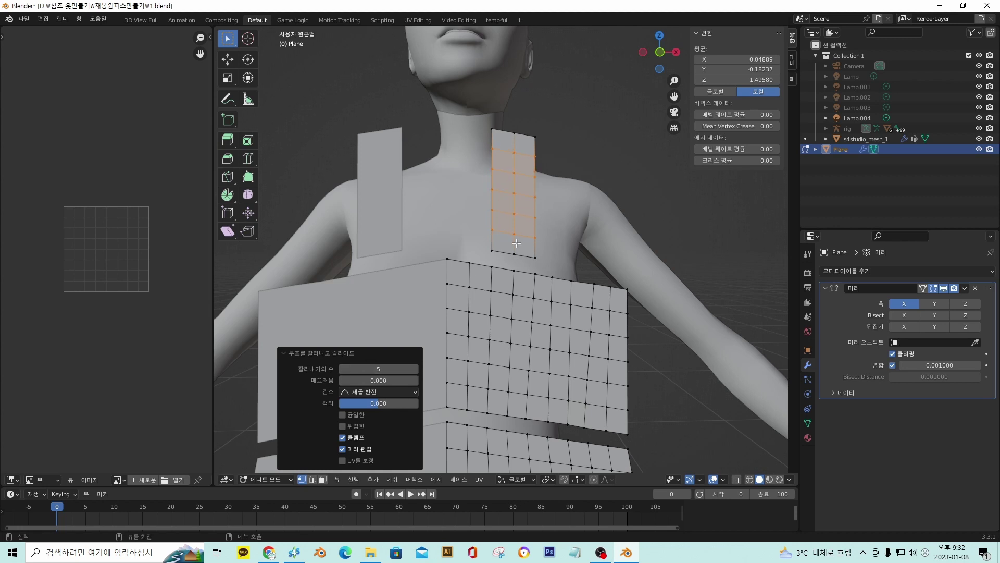
Select the strap's top edge vertices and level them by scaling to 0 along Z
click(508, 275)
middle_drag(508, 275, 538, 284)
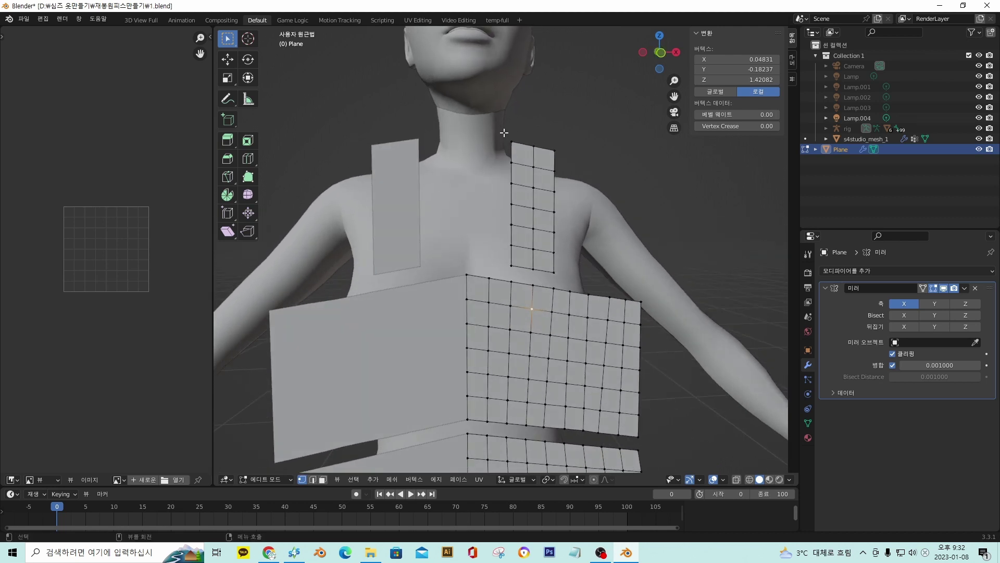
drag(504, 133, 568, 156)
middle_drag(555, 164, 553, 164)
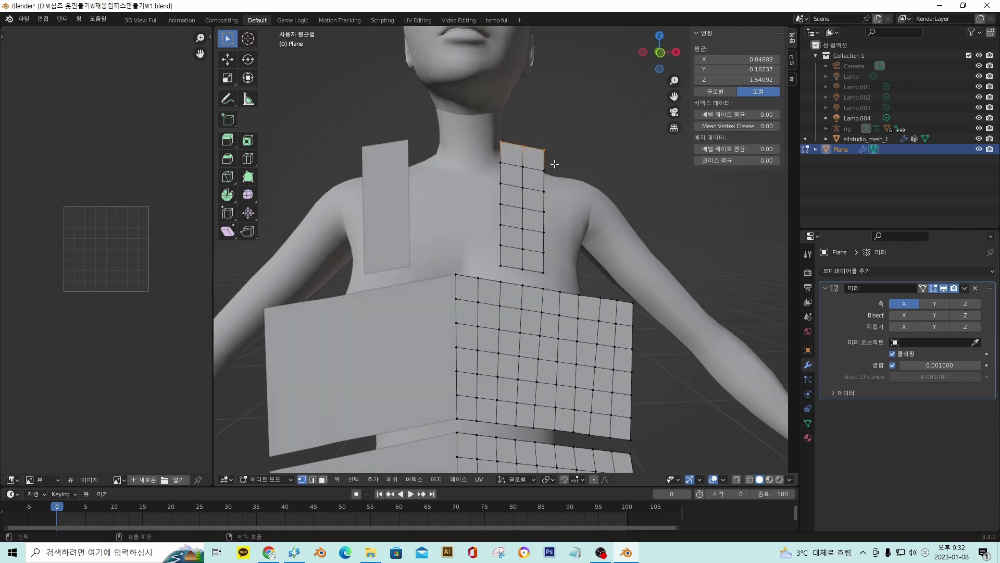
key(s)
key(z)
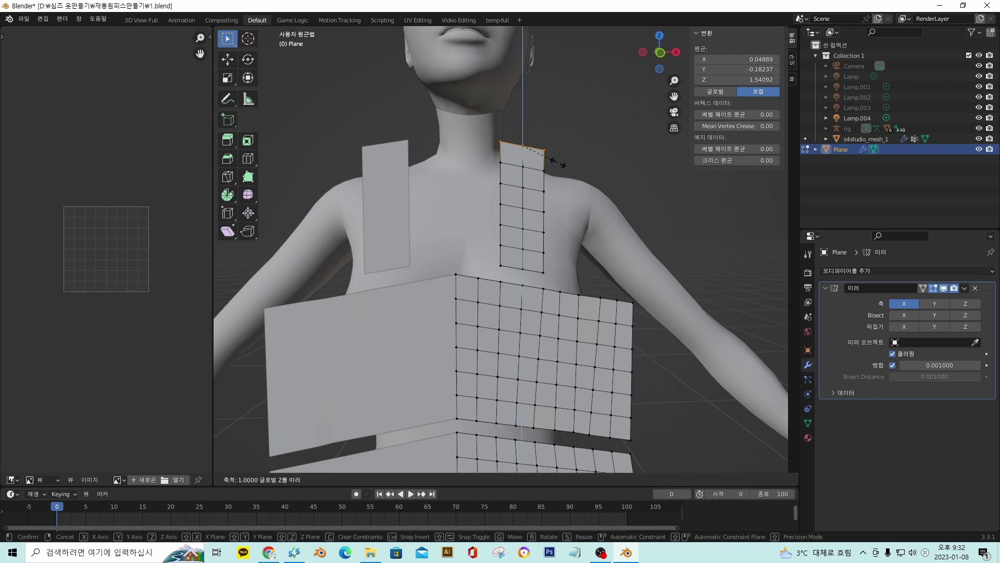
key(0)
key(Return)
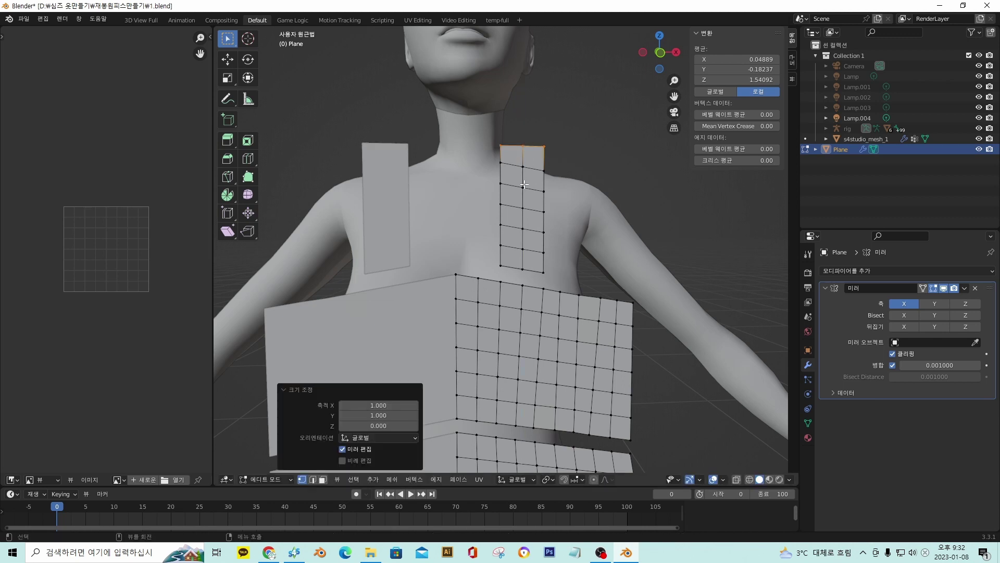
Select all the strap, bodice and skirt panel vertices in front view and scale them to about 1.122 along Z
middle_drag(524, 185, 558, 165)
key(KP_1)
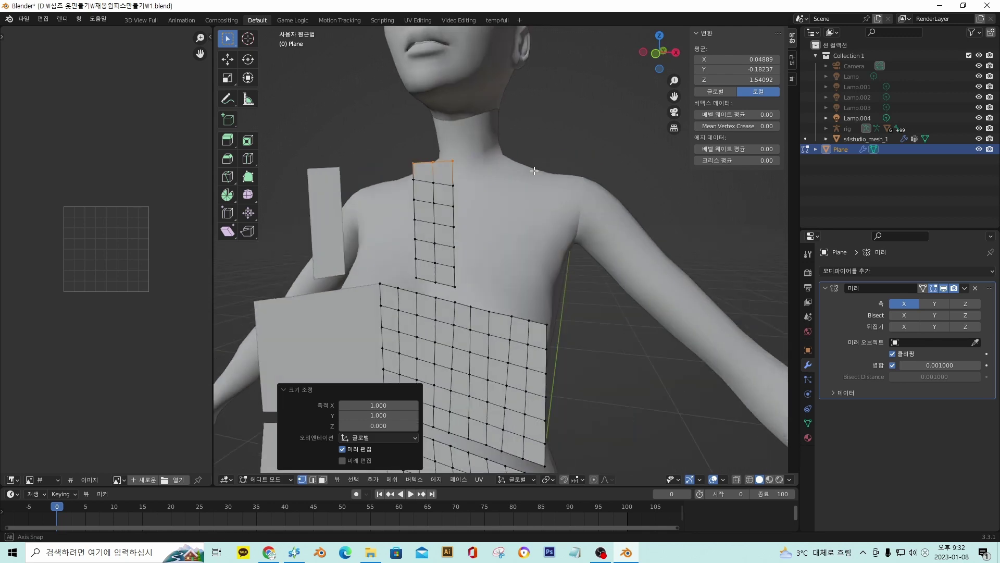
scroll(489, 218, down, 6)
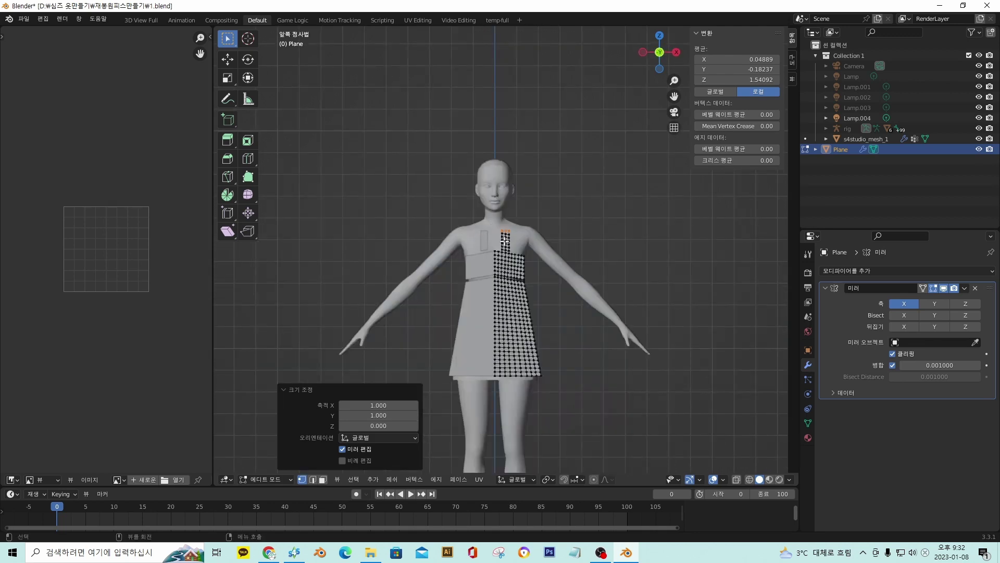
scroll(505, 240, up, 4)
scroll(450, 219, down, 1)
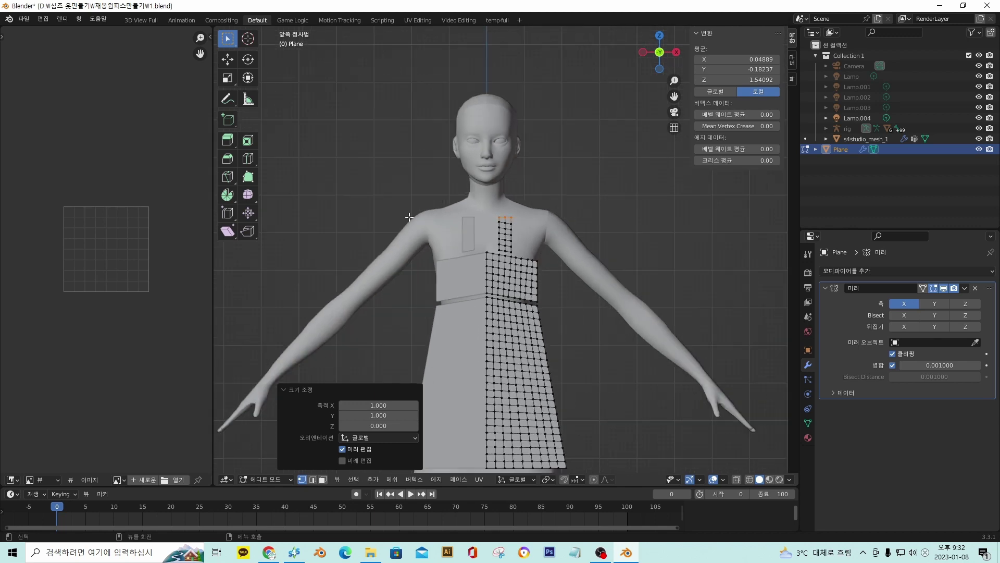
scroll(411, 215, down, 1)
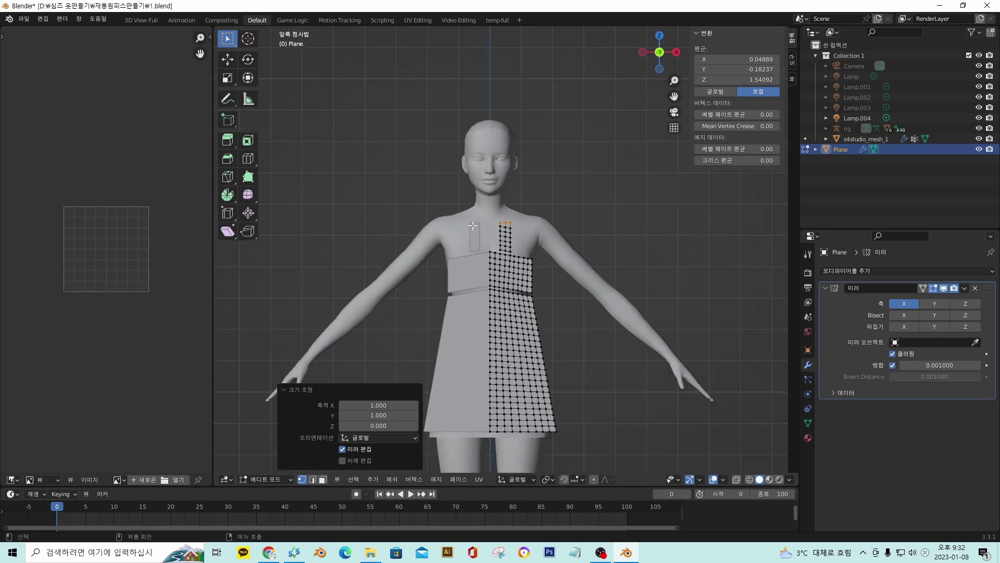
scroll(451, 225, down, 2)
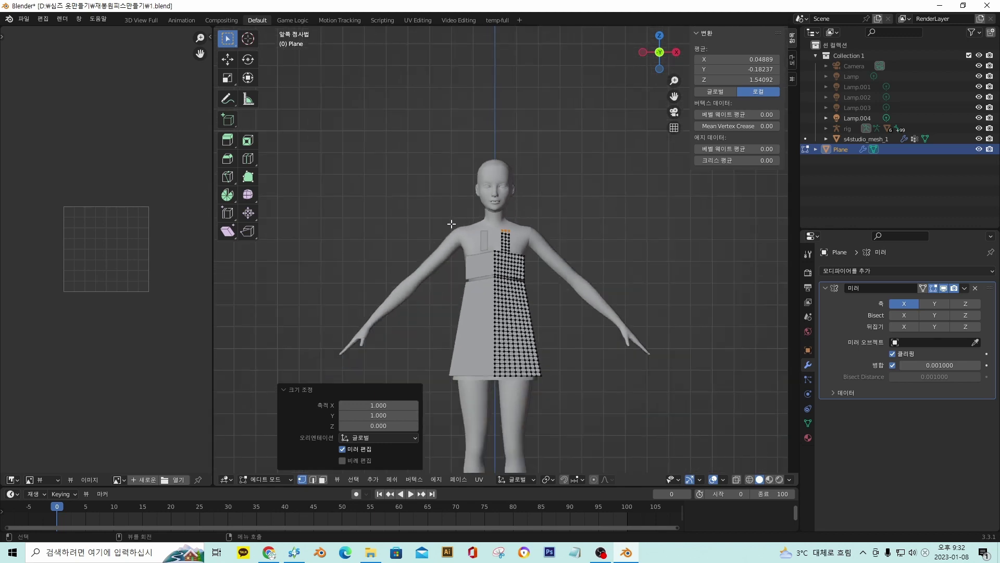
drag(429, 215, 562, 363)
drag(399, 220, 616, 468)
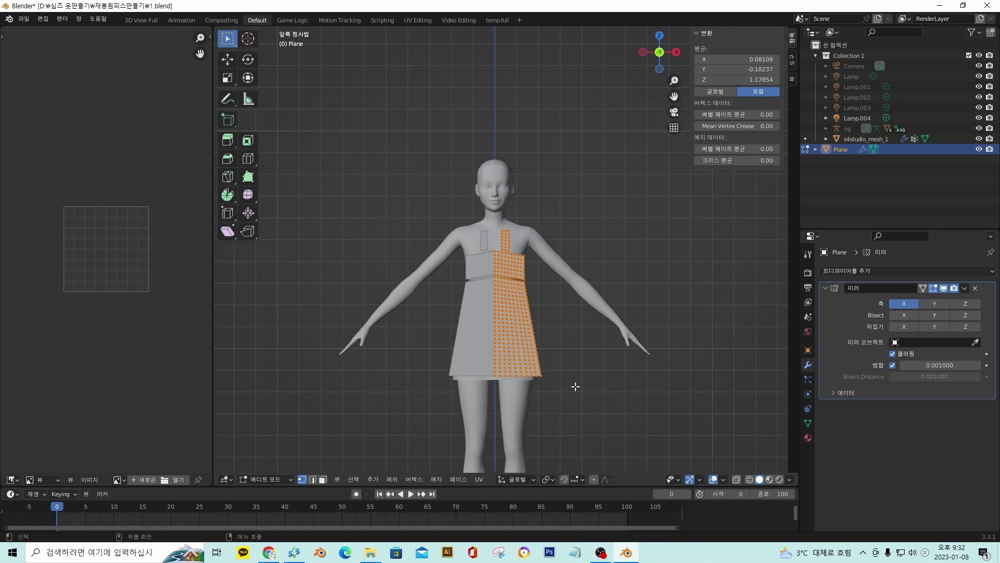
key(s)
key(z)
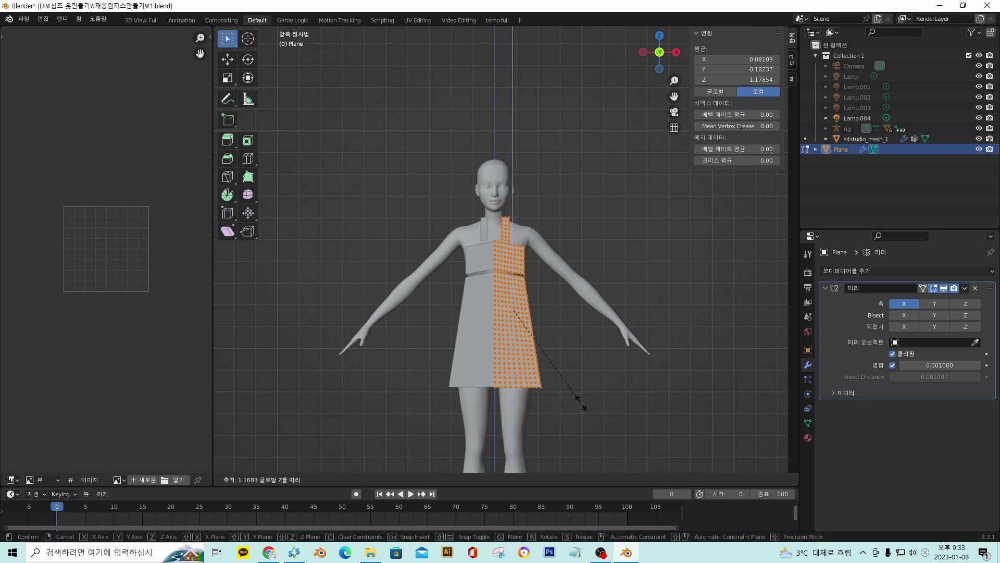
click(584, 401)
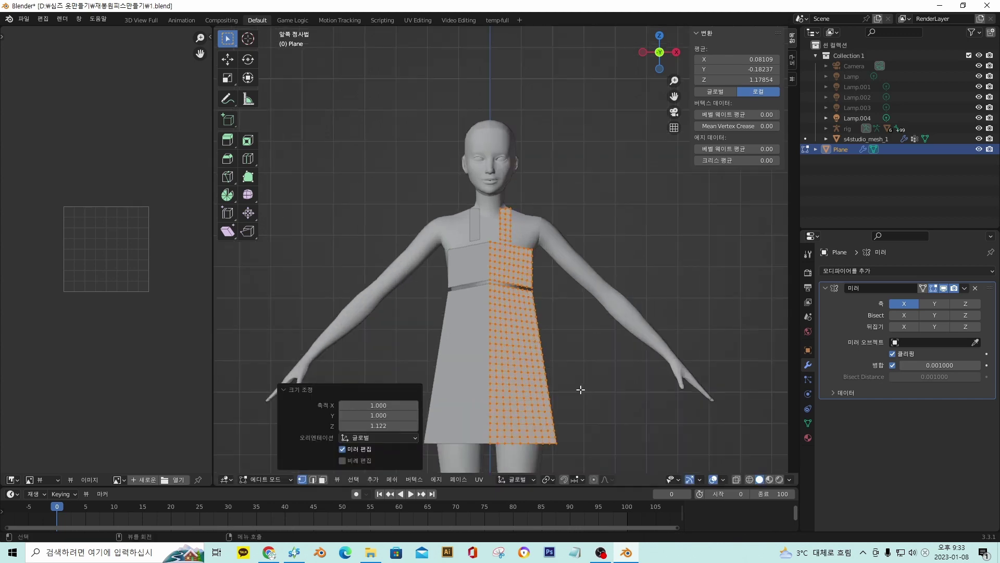
Select the entire shoulder strap with its linked vertices and lengthen it by scaling to about 1.305 along Z
scroll(578, 388, up, 5)
middle_drag(578, 388, 588, 408)
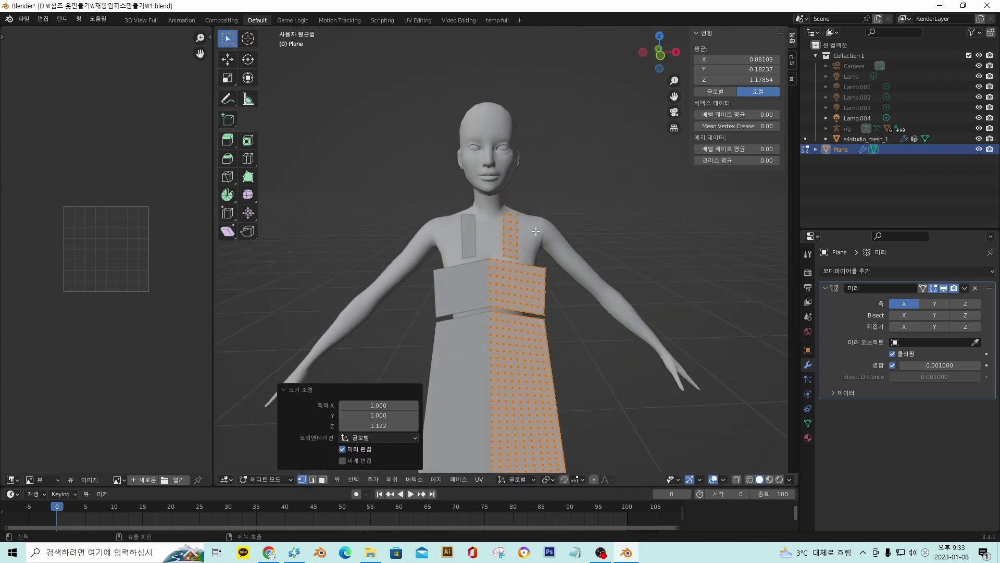
scroll(536, 231, up, 4)
click(483, 159)
drag(464, 140, 575, 205)
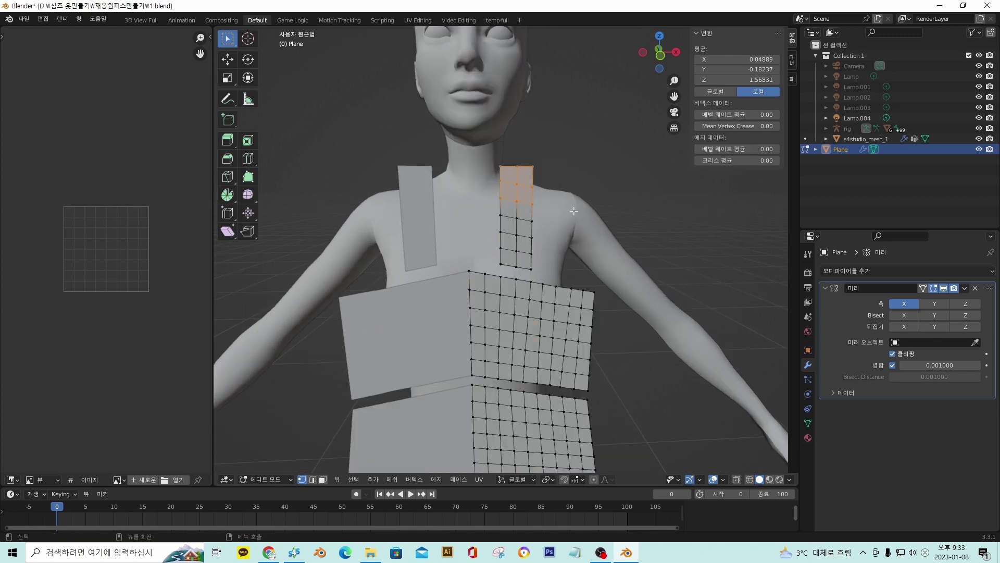
key(ctrl+l)
key(s)
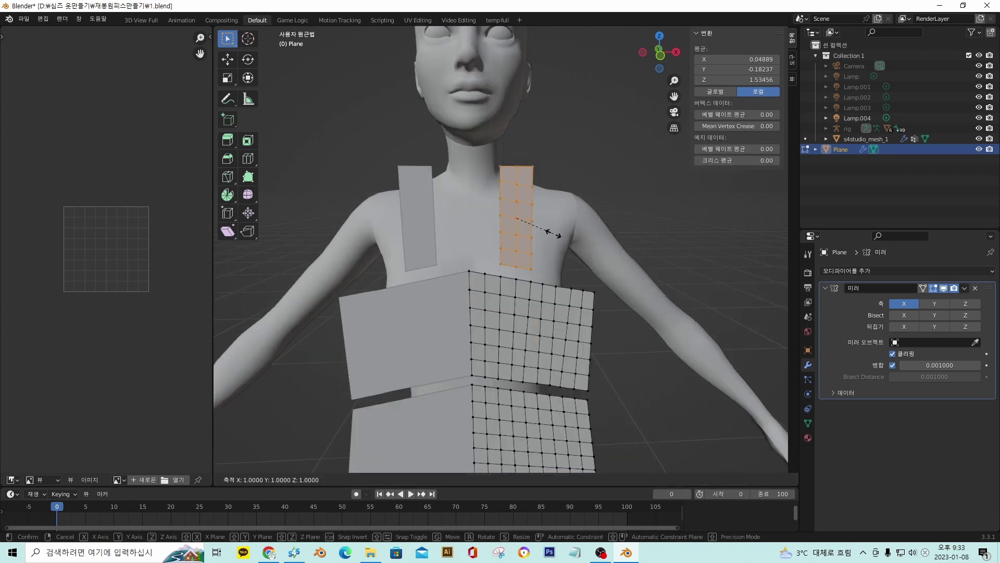
key(z)
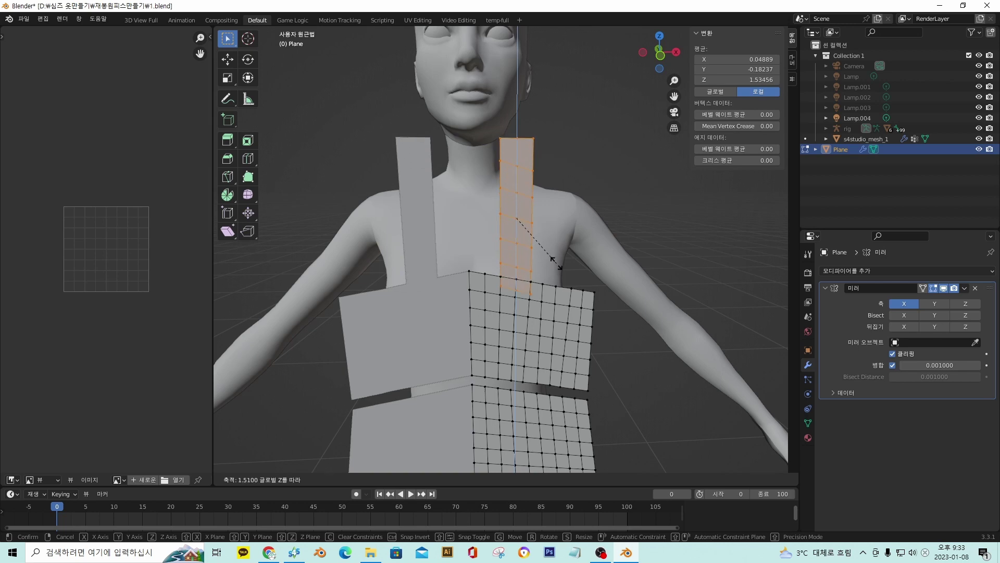
click(555, 254)
Raise the shoulder strap about 0.013 along Z above the bodice
key(g)
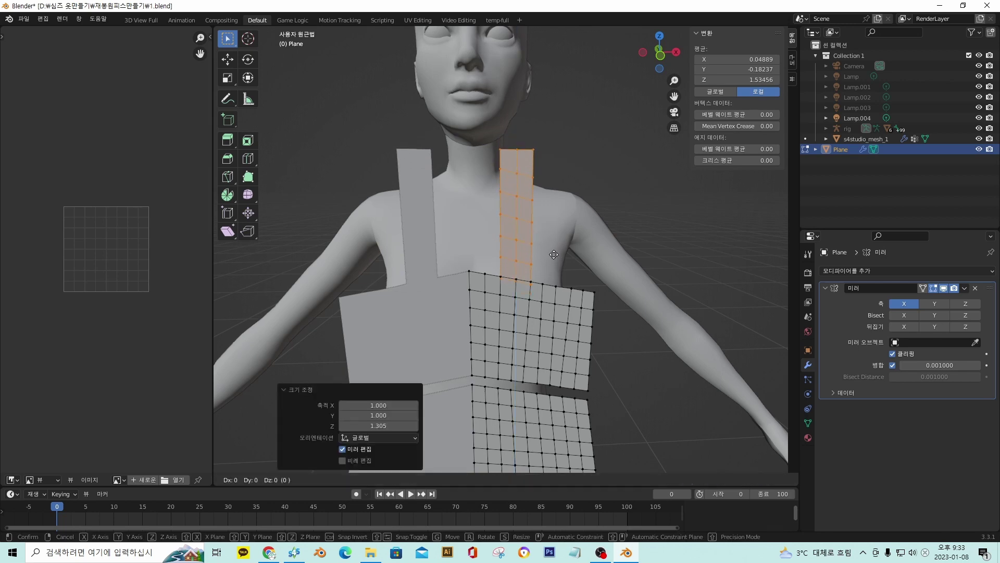
key(z)
click(551, 243)
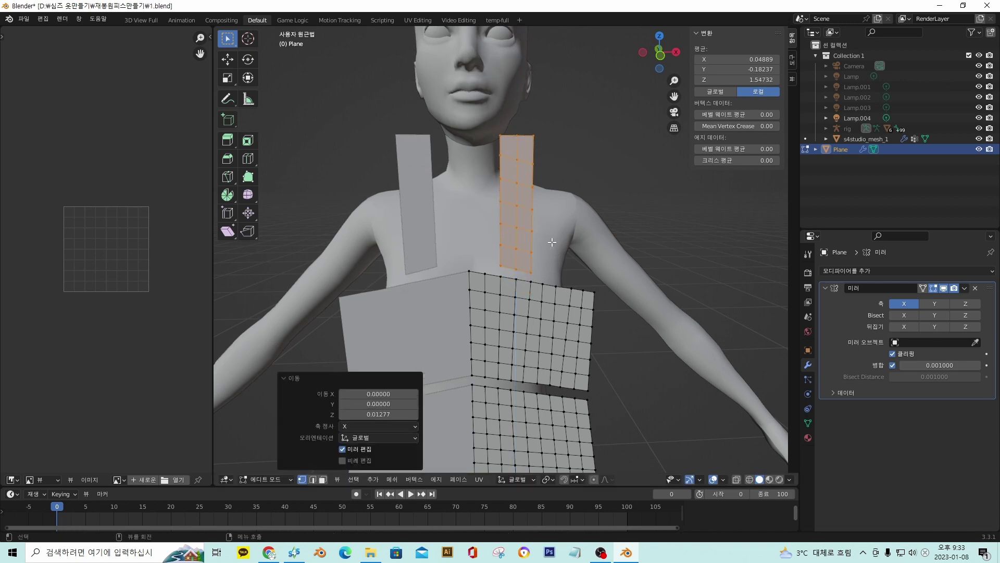
Move the strap's three top vertices about 0.027 along X and -0.003 along Z, using smooth proportional editing with a size of about 0.135
mouse_move(551, 243)
middle_down()
mouse_move(526, 243)
mouse_move(553, 242)
middle_up()
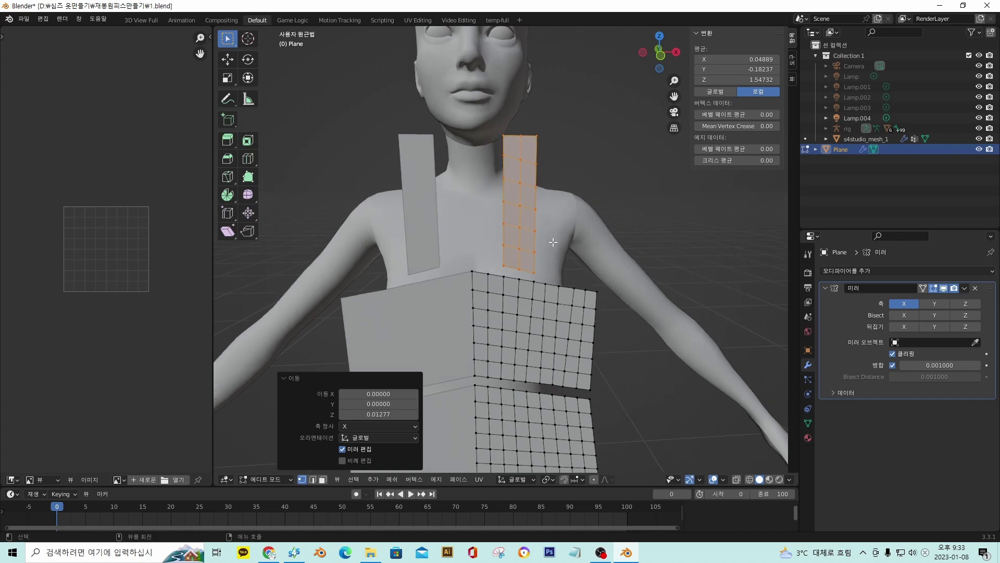
key(KP_1)
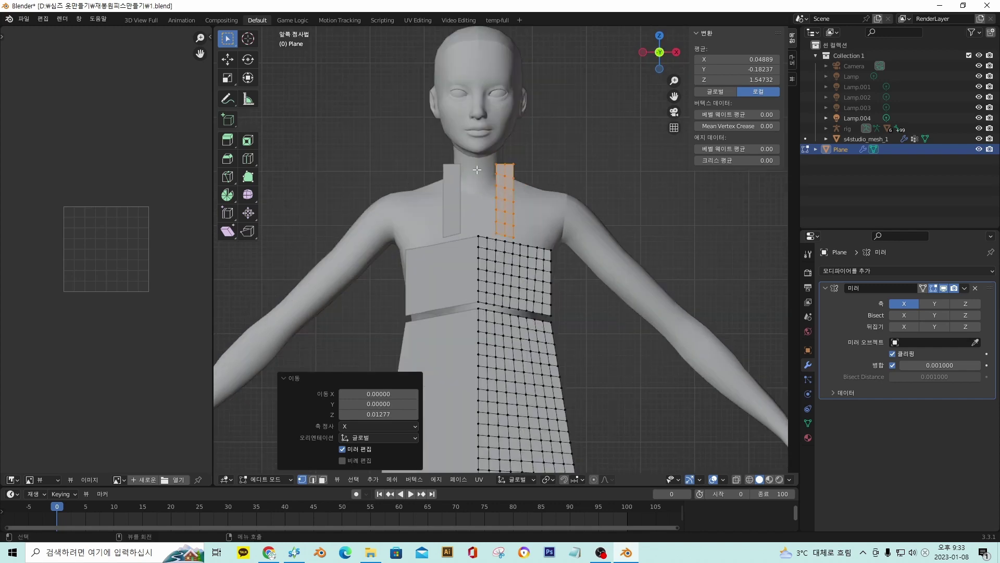
scroll(491, 176, up, 4)
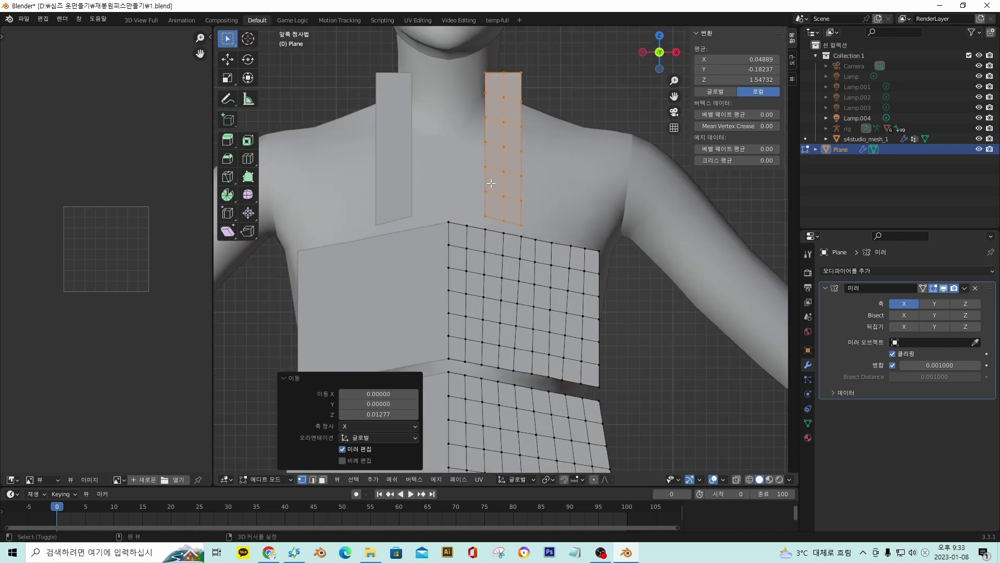
shift+scroll(505, 131, up, 3)
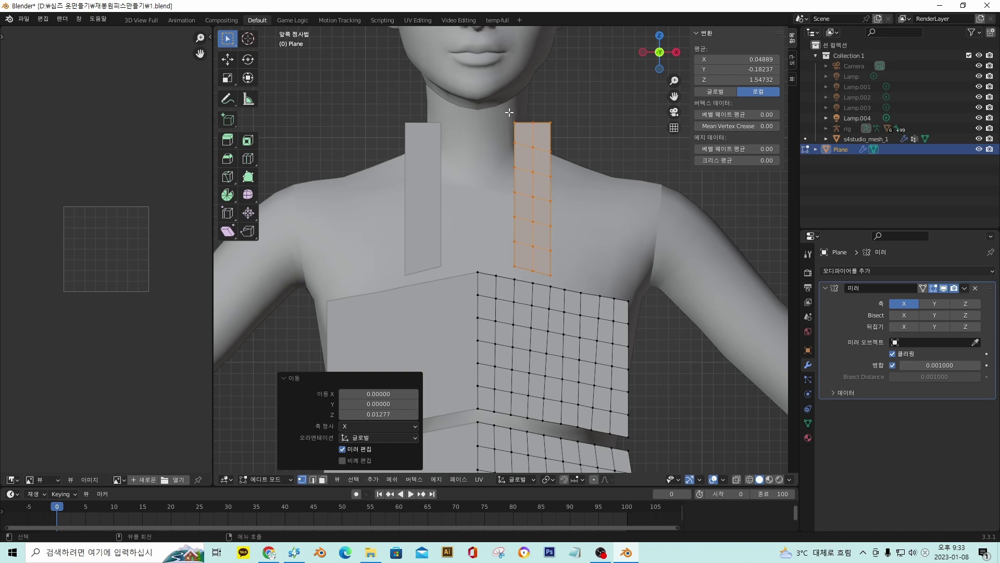
click(531, 123)
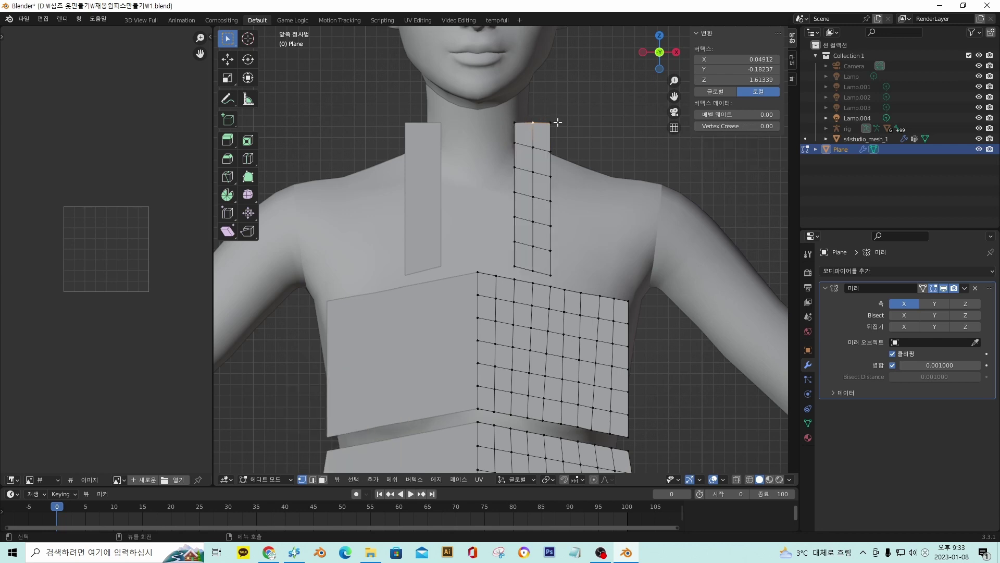
shift+click(515, 123)
shift+click(550, 123)
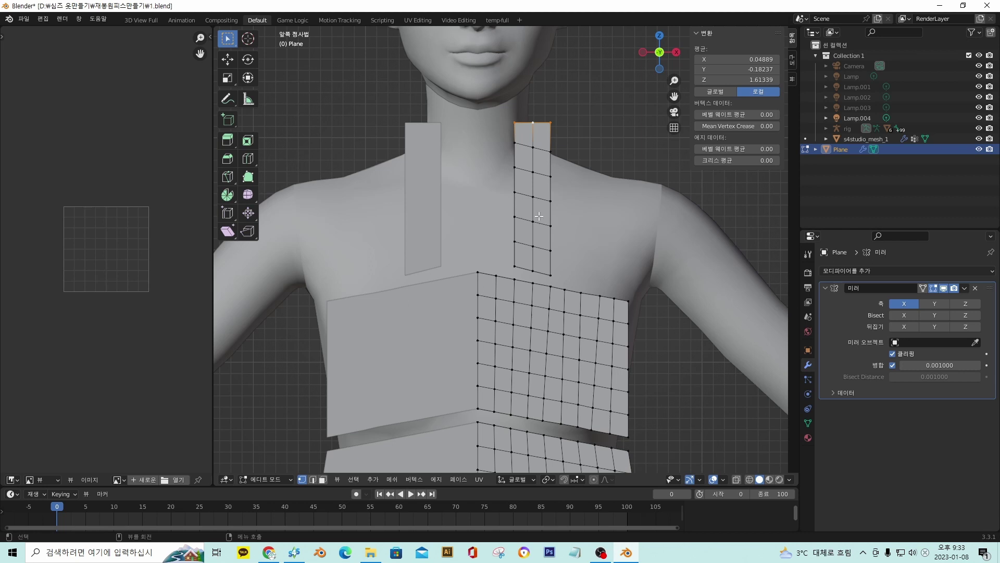
click(593, 480)
key(g)
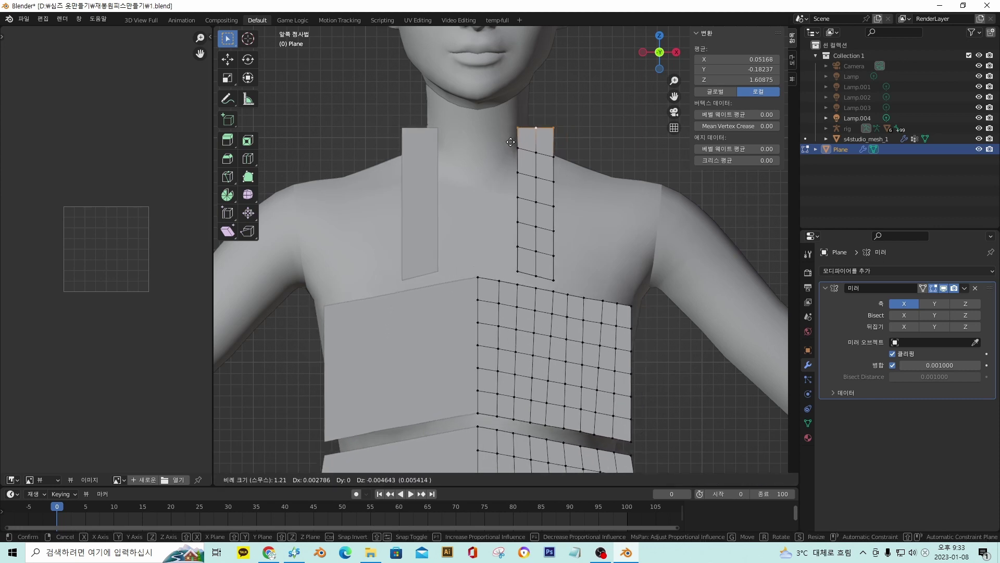
scroll(510, 142, up, 8)
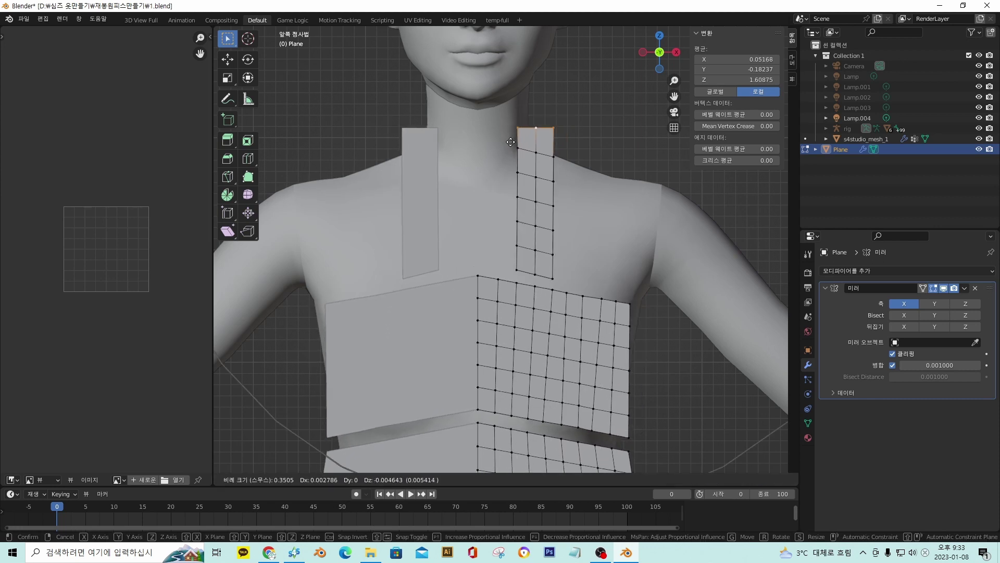
scroll(510, 141, up, 15)
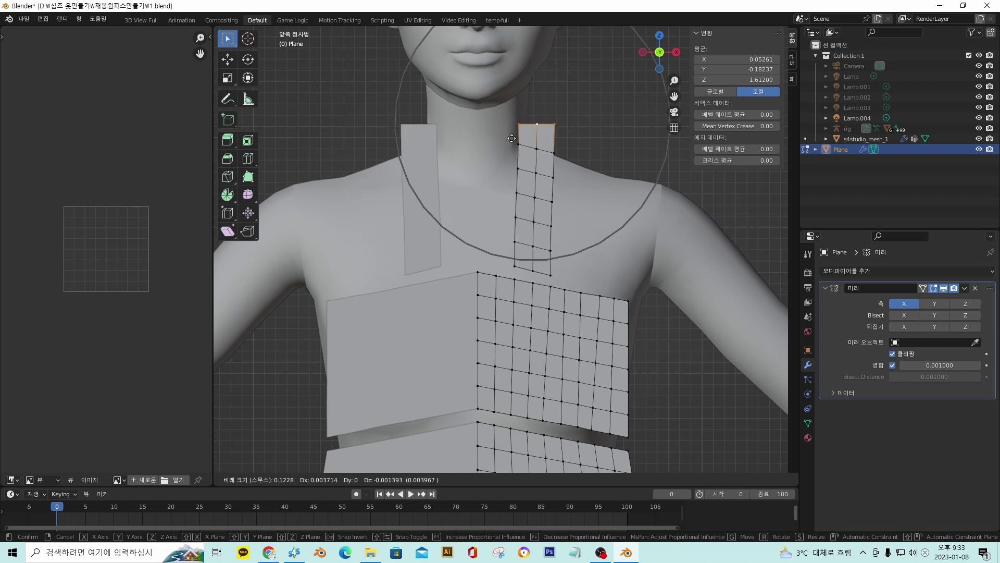
scroll(521, 140, up, 6)
scroll(532, 140, down, 1)
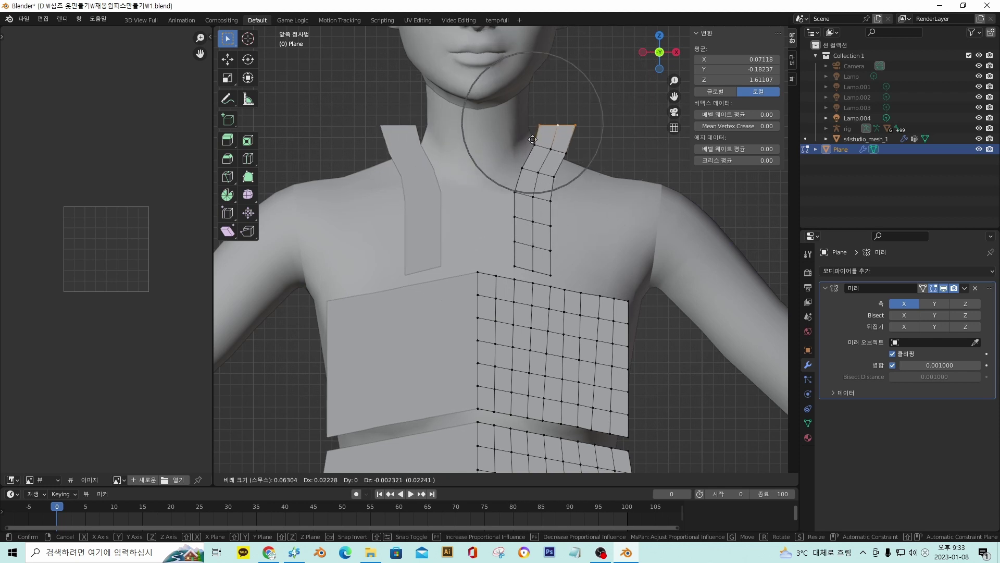
scroll(532, 140, down, 8)
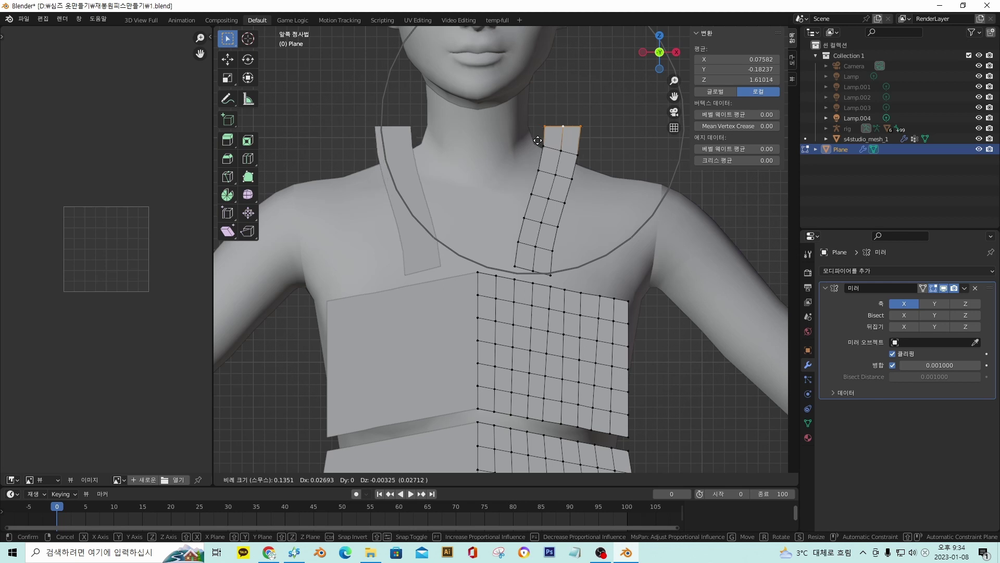
click(537, 140)
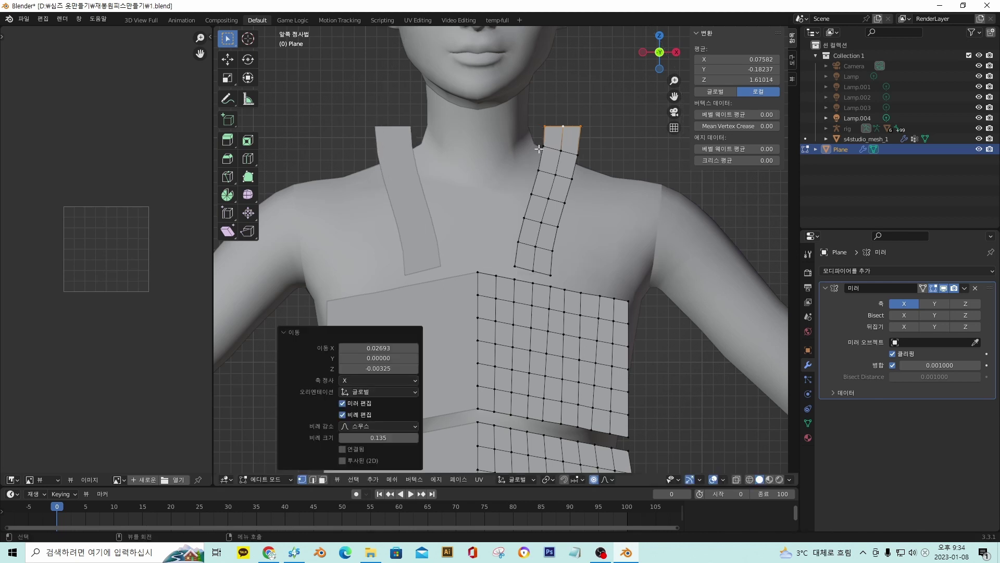
Clear the selection and examine the curved shoulder strap and the bodice from the front and from oblique angles
key(KP_5)
scroll(589, 198, up, 5)
scroll(586, 200, down, 5)
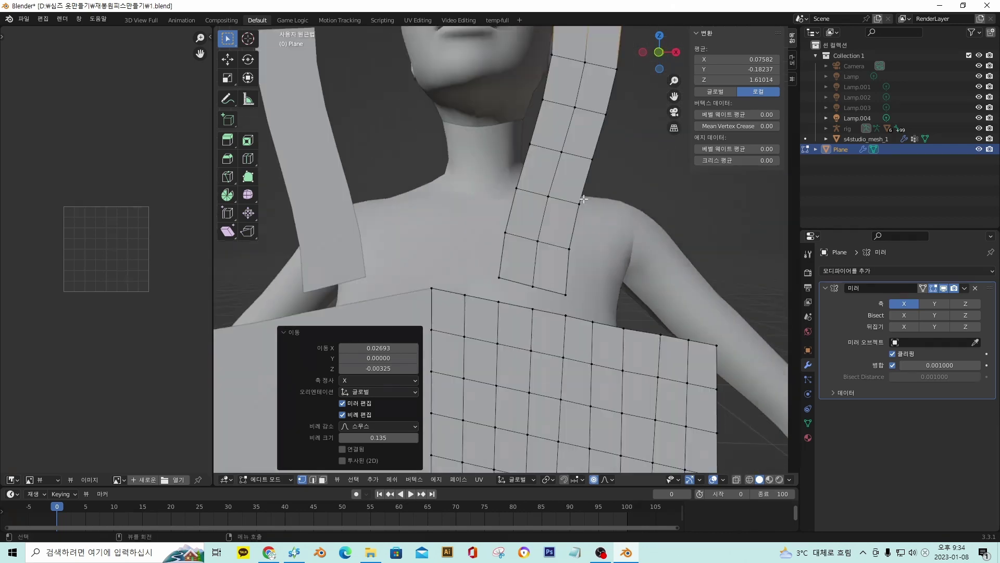
middle_drag(583, 200, 601, 201)
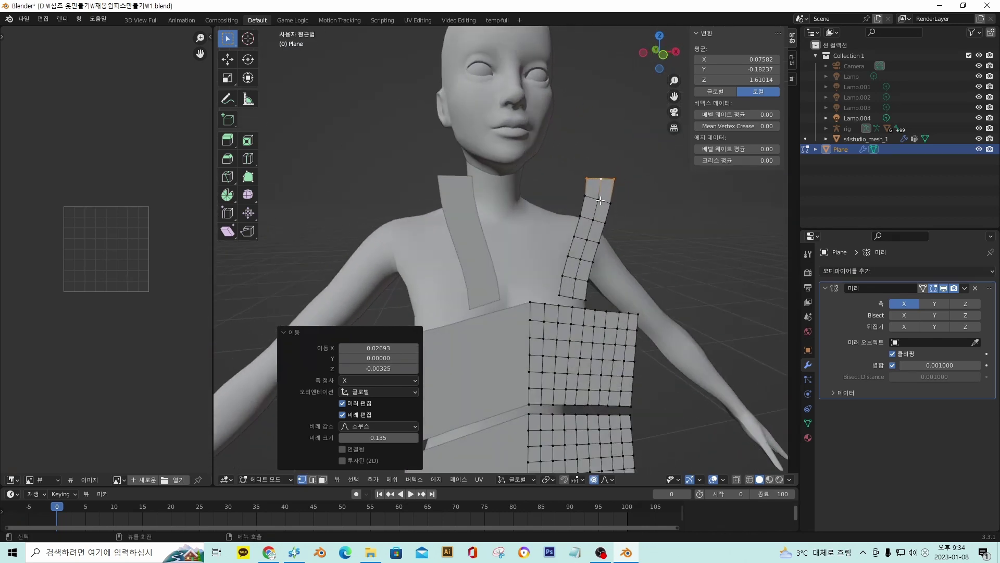
key(KP_1)
scroll(523, 213, up, 4)
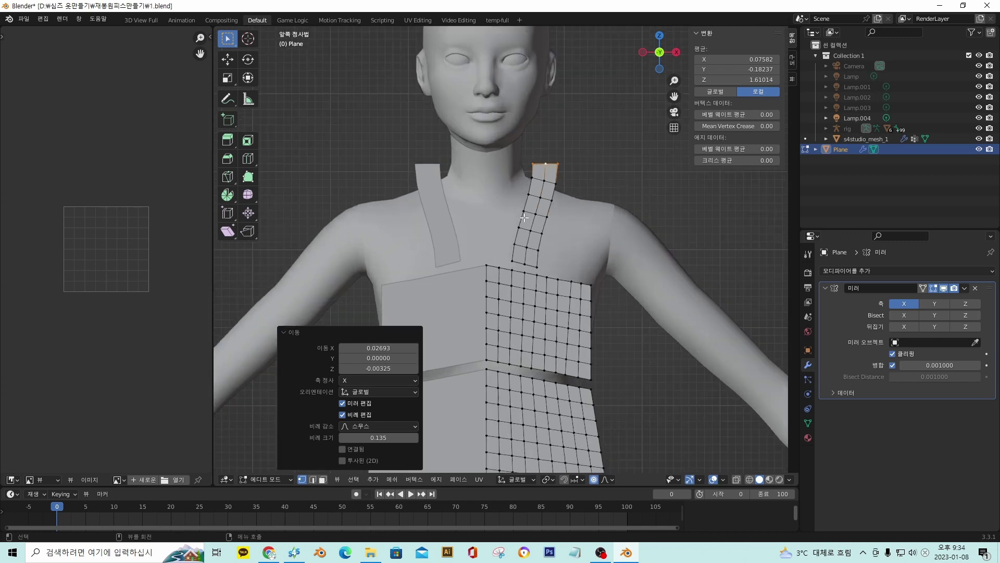
scroll(529, 213, down, 1)
scroll(532, 214, up, 2)
middle_drag(531, 214, 587, 223)
key(alt+a)
key(c)
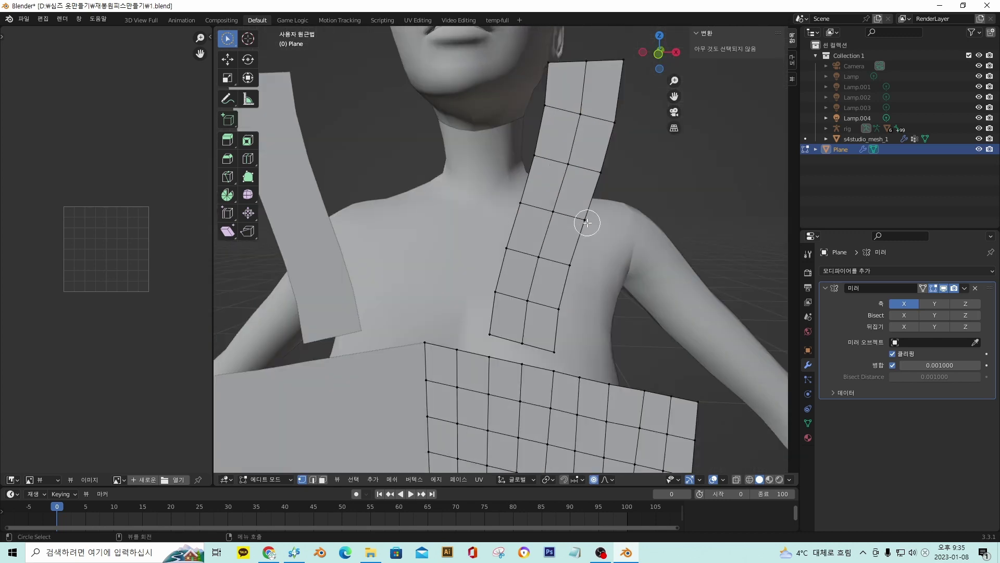
key(KP_1)
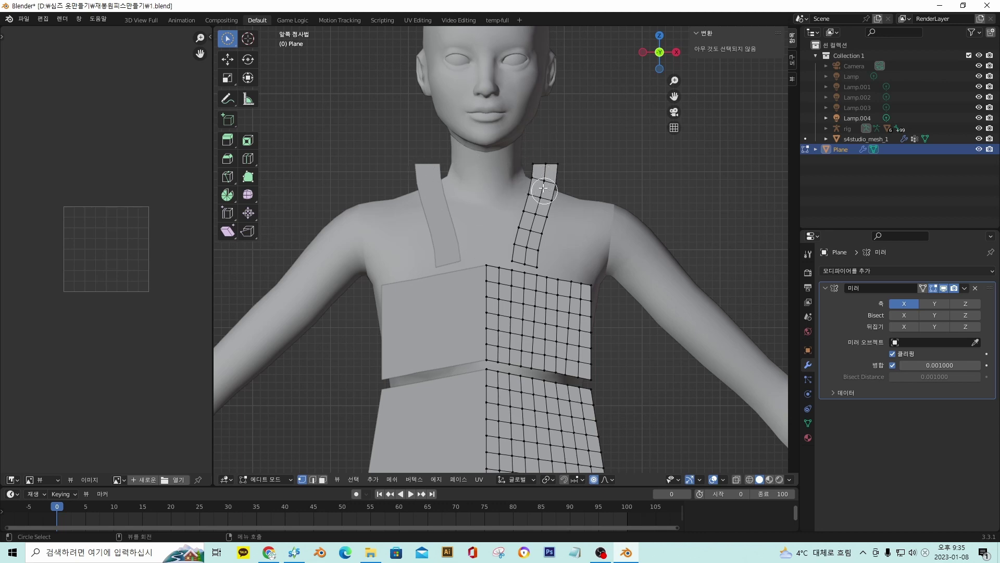
scroll(529, 237, down, 3)
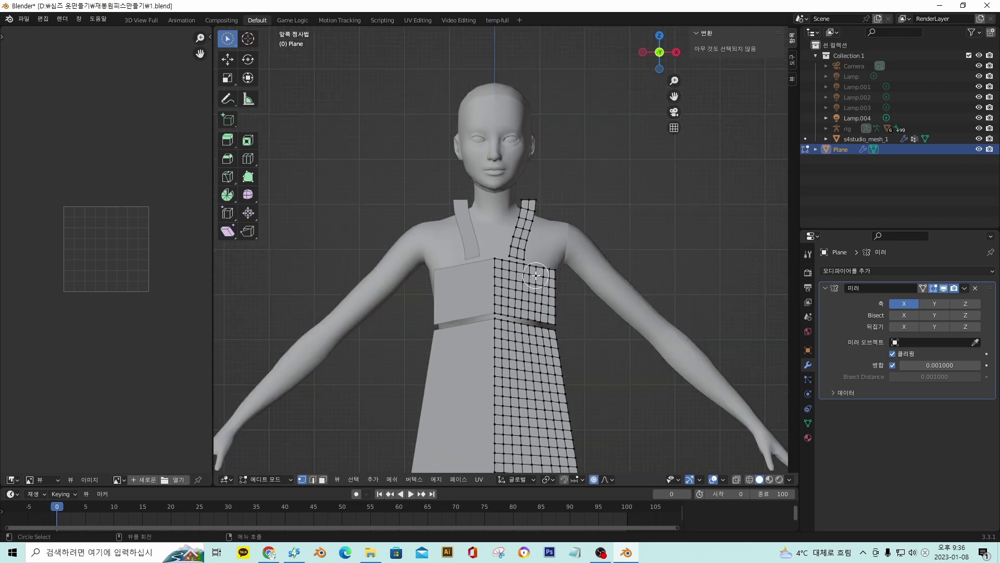
middle_drag(529, 286, 632, 239)
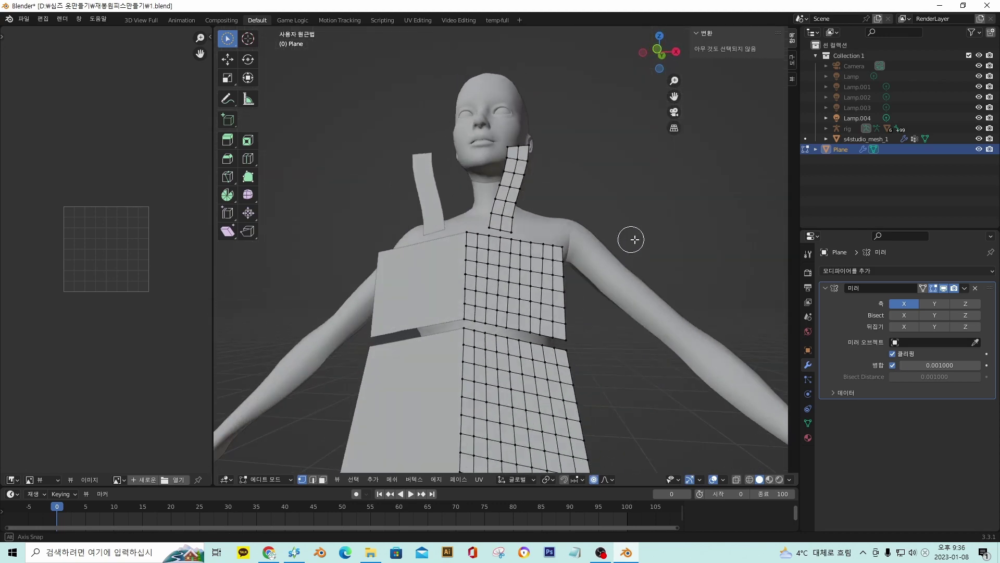
middle_drag(522, 251, 499, 303)
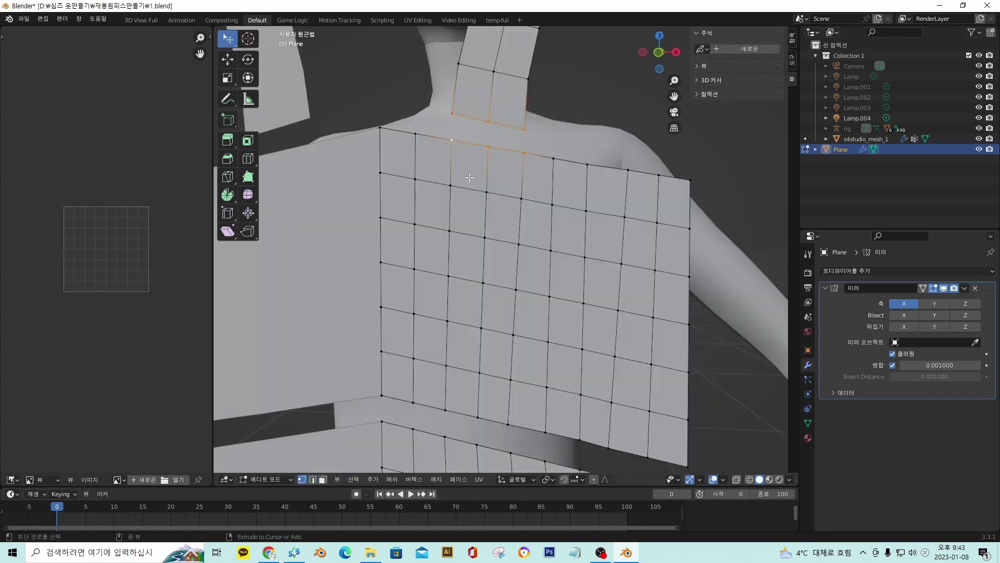
Join the strap's lower edge to the selected vertices on the bodice's top edge with Bridge Edge Loops
key(ctrl+e)
click(468, 180)
scroll(512, 213, up, 3)
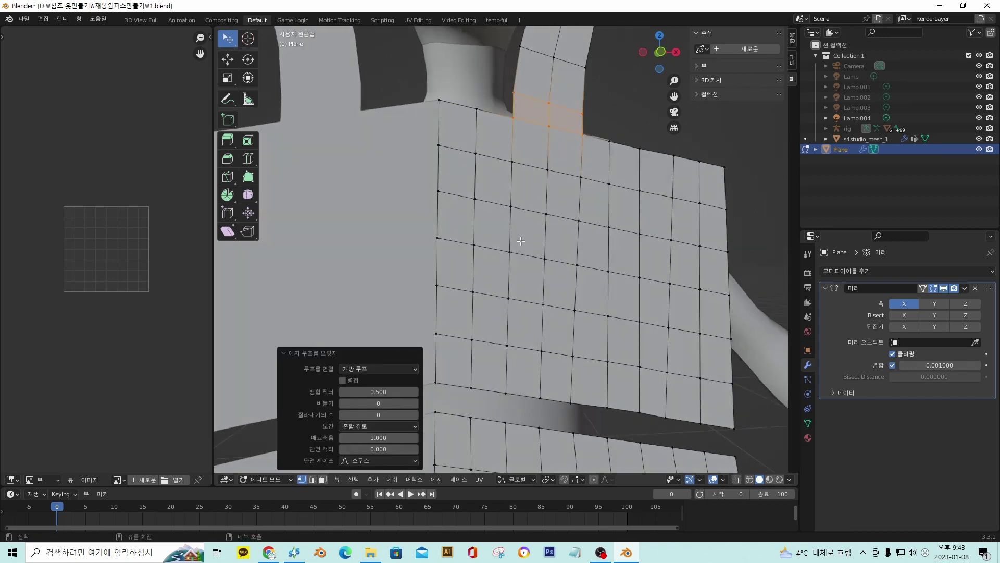
Join the bodice's lower edge loop to the skirt's upper edge loop with Bridge Edge Loops
middle_drag(512, 213, 516, 260)
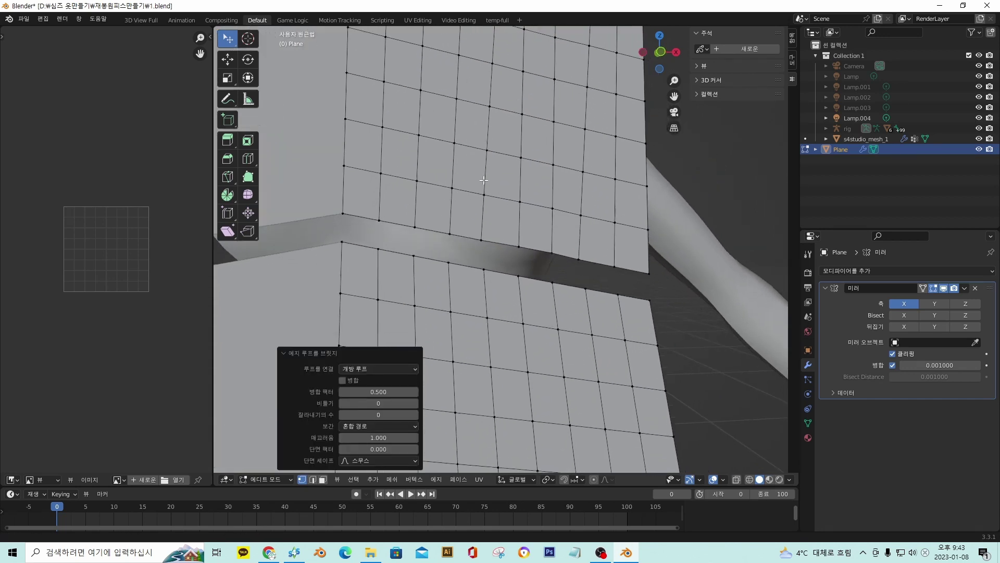
alt+shift+click(646, 275)
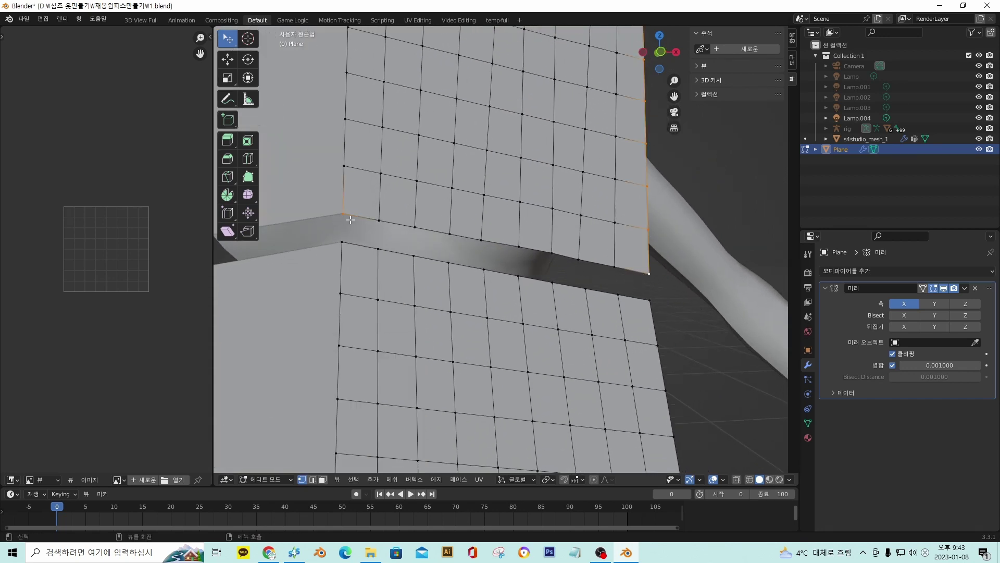
key(ctrl+z)
alt+shift+click(637, 273)
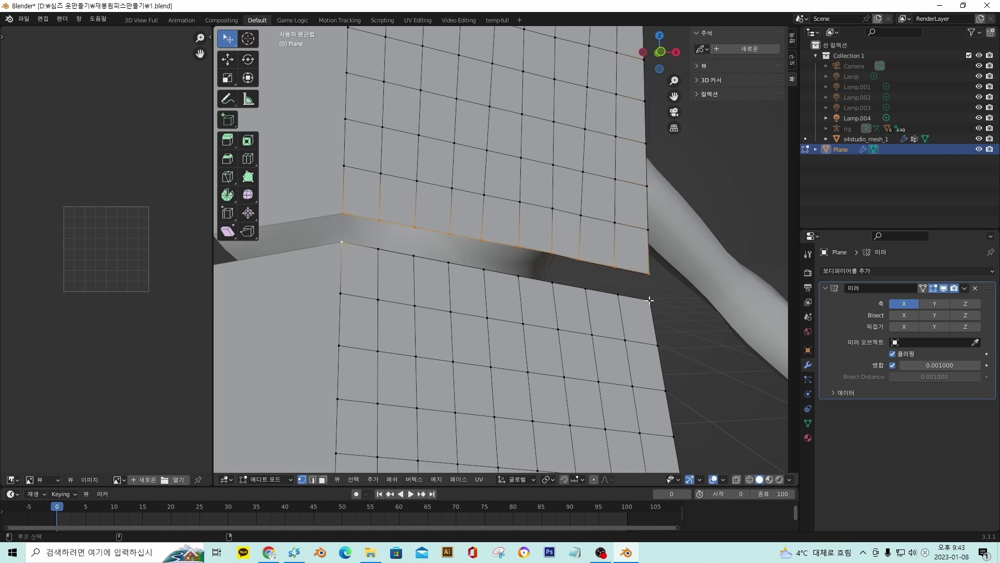
alt+shift+click(611, 296)
key(ctrl+e)
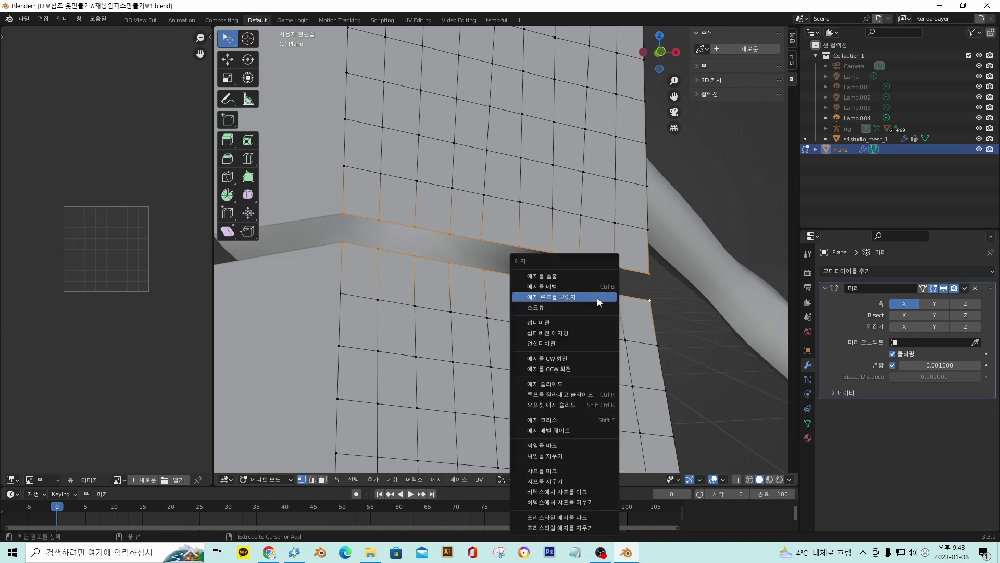
click(597, 298)
scroll(582, 312, down, 10)
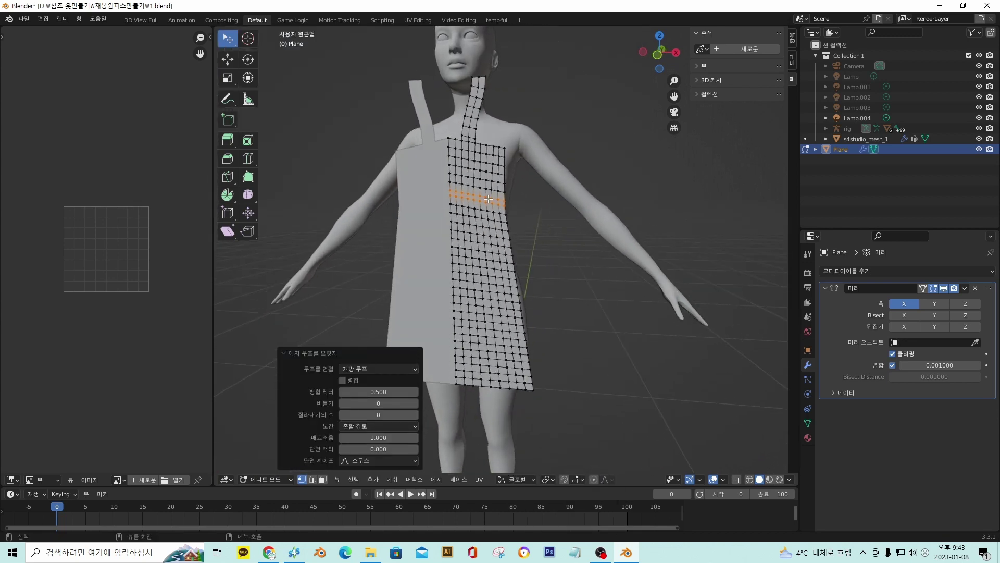
Extrude the entire dress panel about -0.358 along its normal, past the body to form the back
key(a)
middle_drag(476, 209, 400, 209)
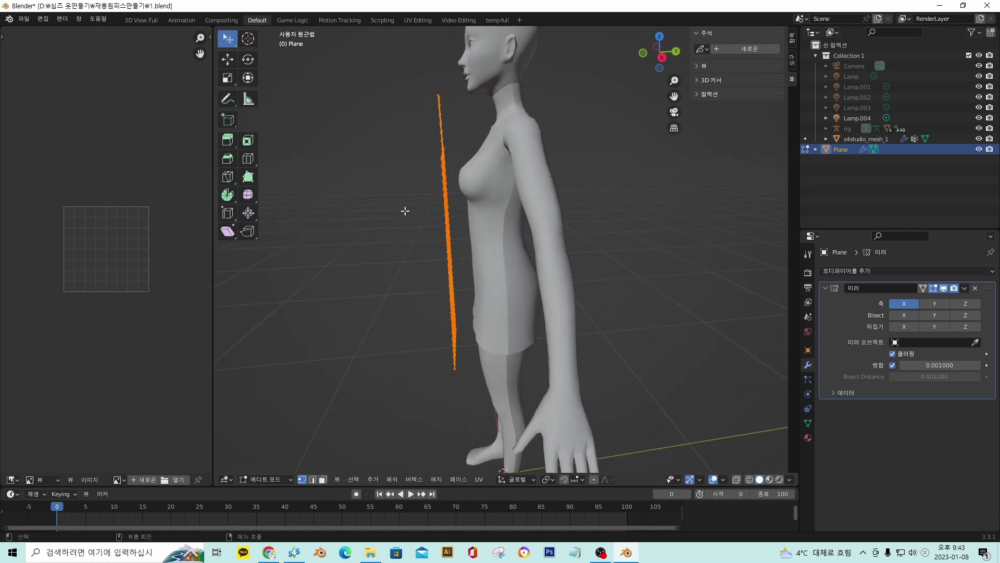
key(e)
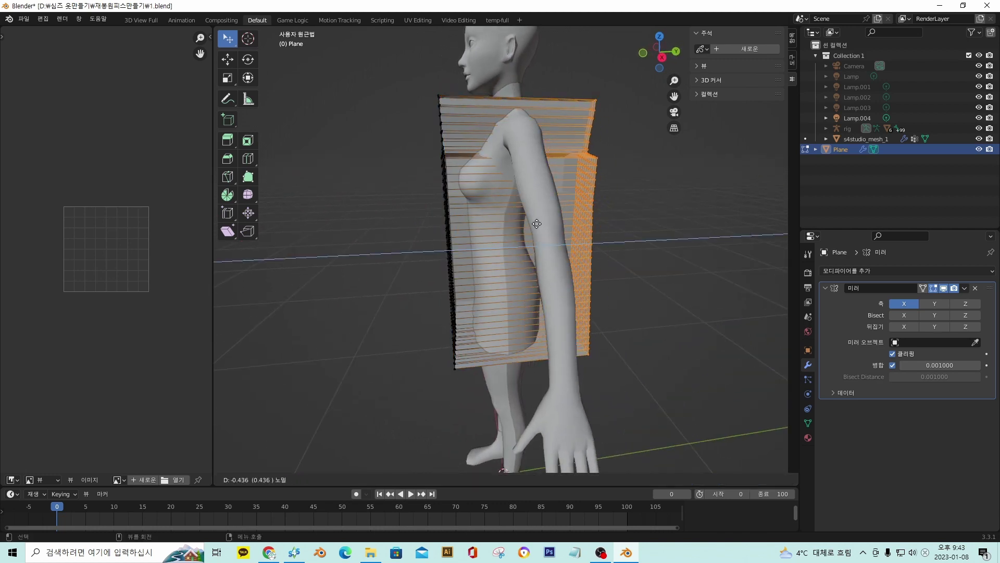
click(555, 219)
middle_drag(517, 227, 667, 229)
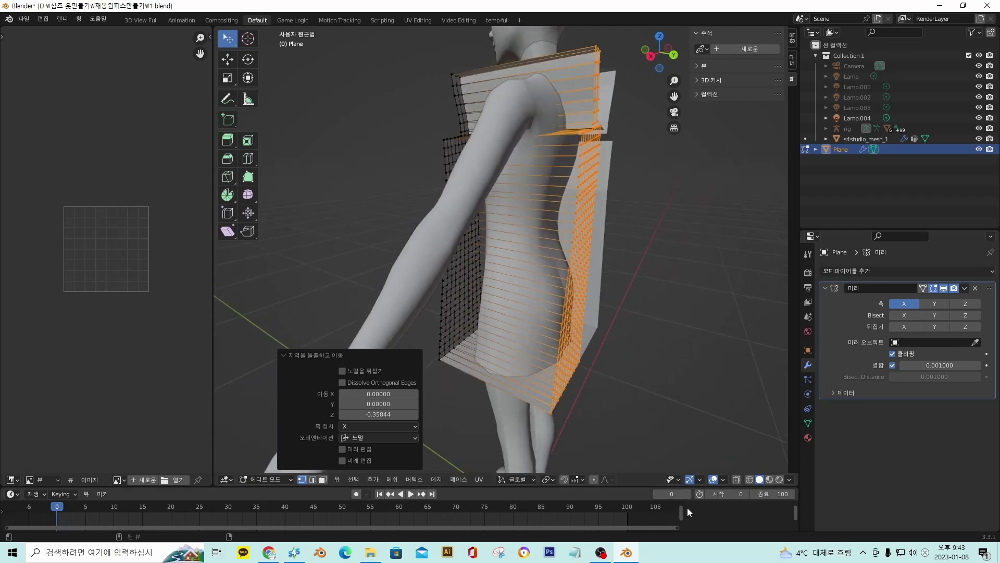
Display the Face Orientation overlay and examine the extruded dress from the side and back
click(713, 479)
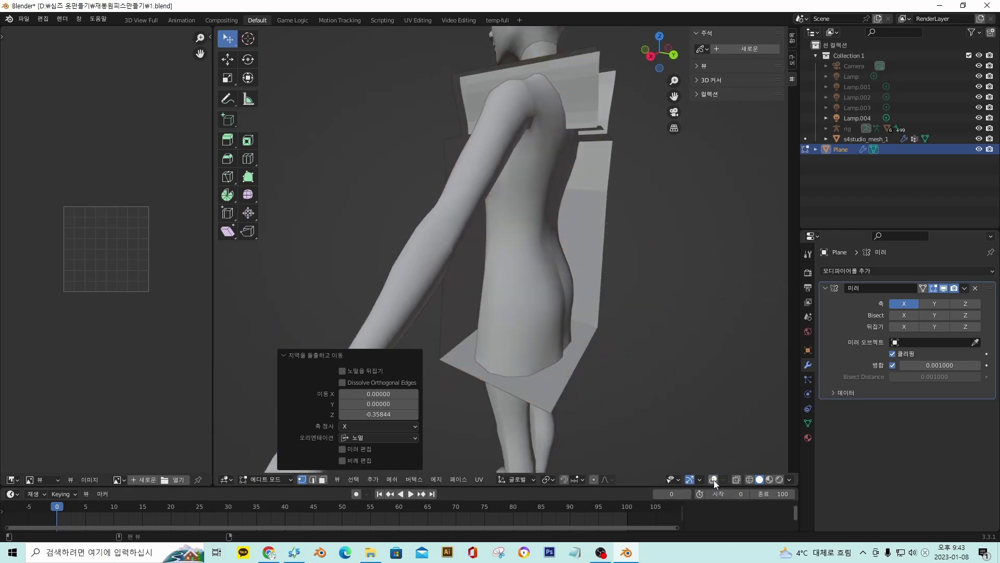
click(713, 480)
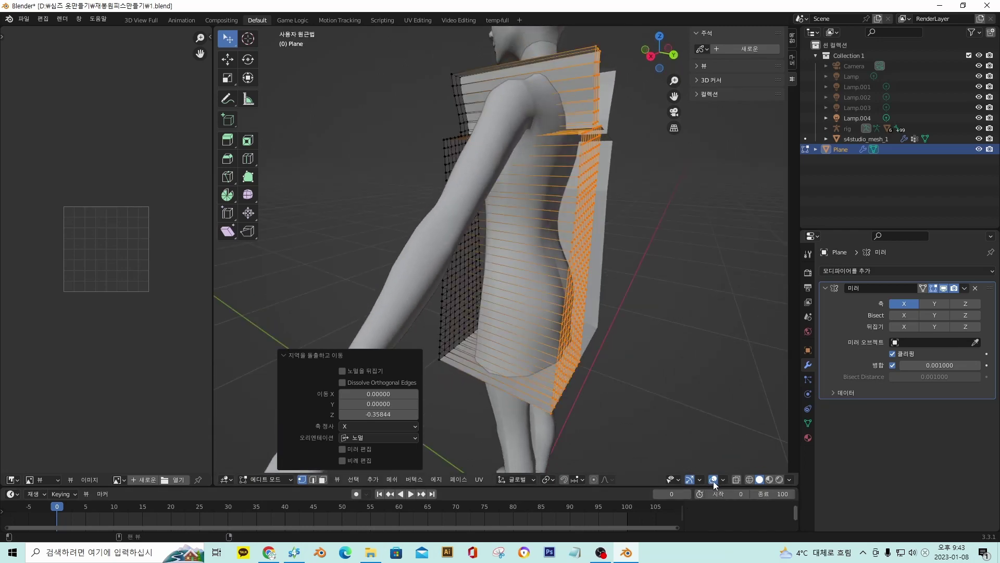
click(723, 479)
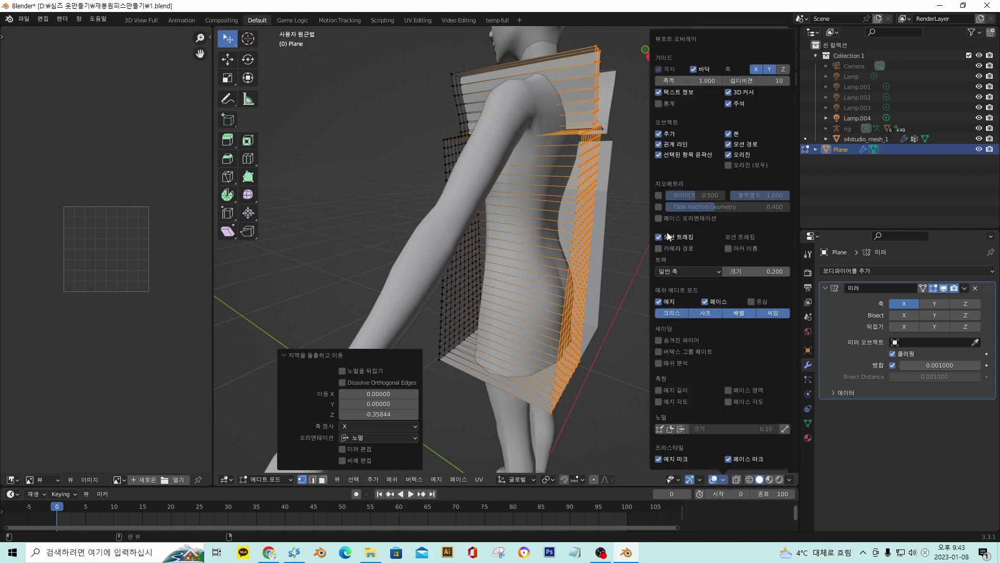
click(667, 217)
middle_drag(536, 271, 608, 278)
middle_drag(472, 230, 521, 424)
Recalculate the normals of the entire dress mesh to the outside
key(ctrl+z)
middle_drag(505, 236, 488, 241)
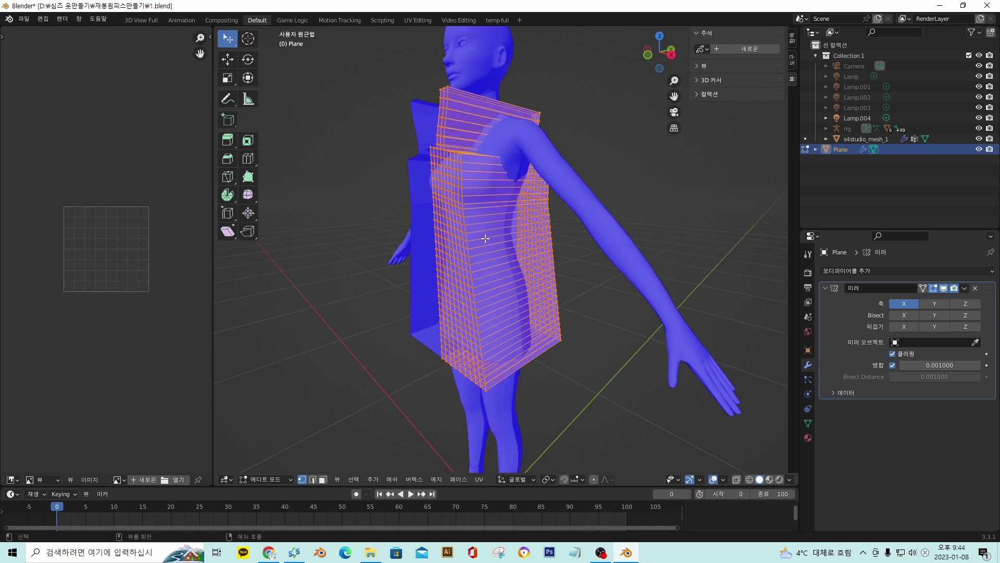
key(shift+n)
middle_drag(483, 238, 491, 219)
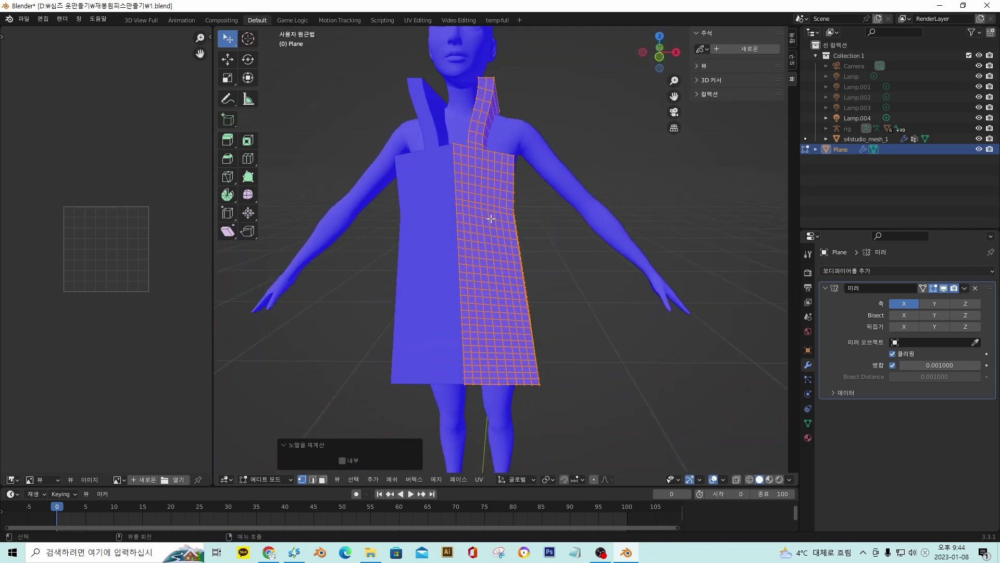
Clear the selection and turn off the Face Orientation overlay
key(alt+a)
scroll(492, 219, up, 6)
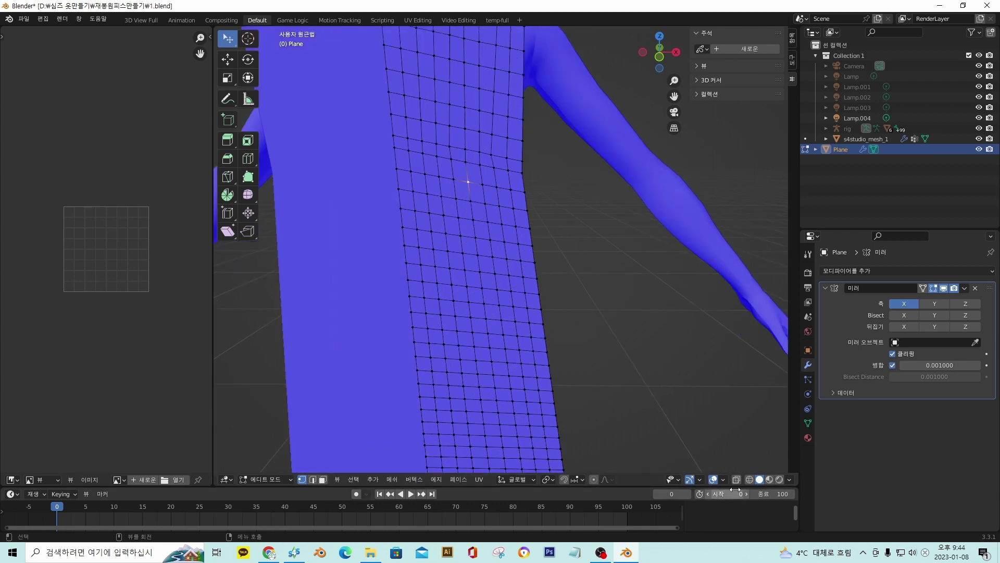
click(723, 479)
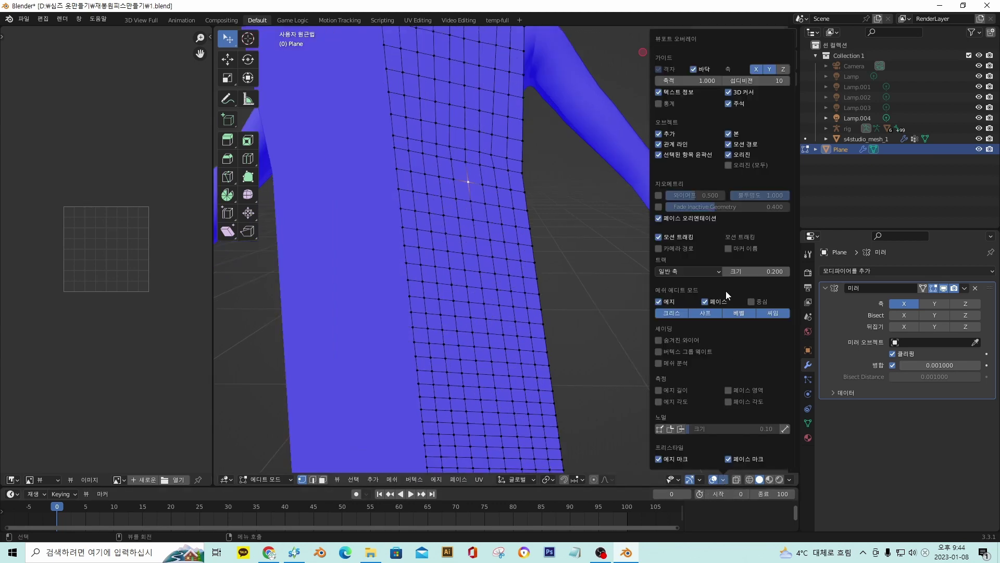
click(677, 219)
scroll(494, 257, down, 3)
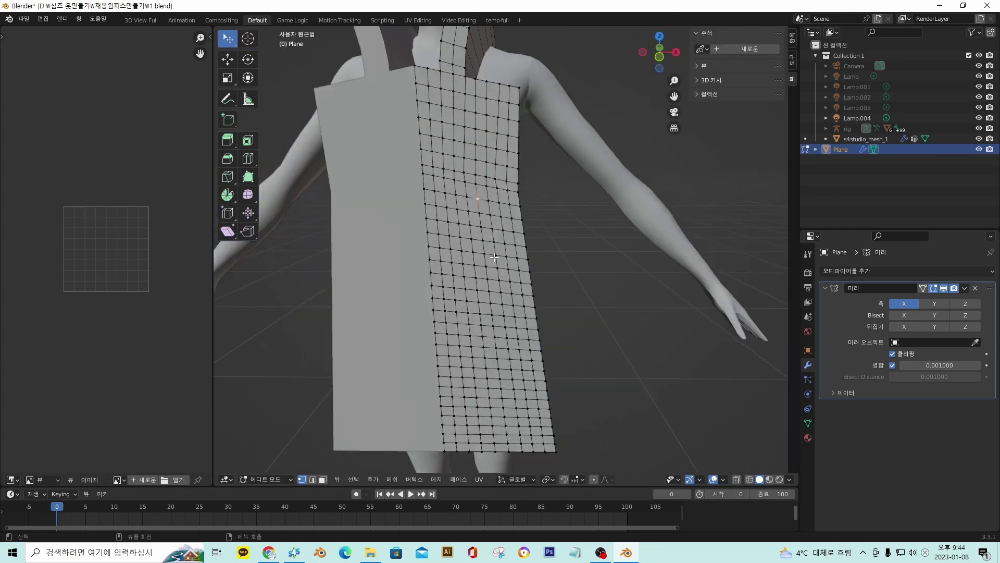
Delete the extruded side faces along the neckline and up the strap's inner edge, using face select mode
middle_drag(495, 257, 598, 182)
scroll(560, 263, up, 2)
scroll(524, 239, down, 3)
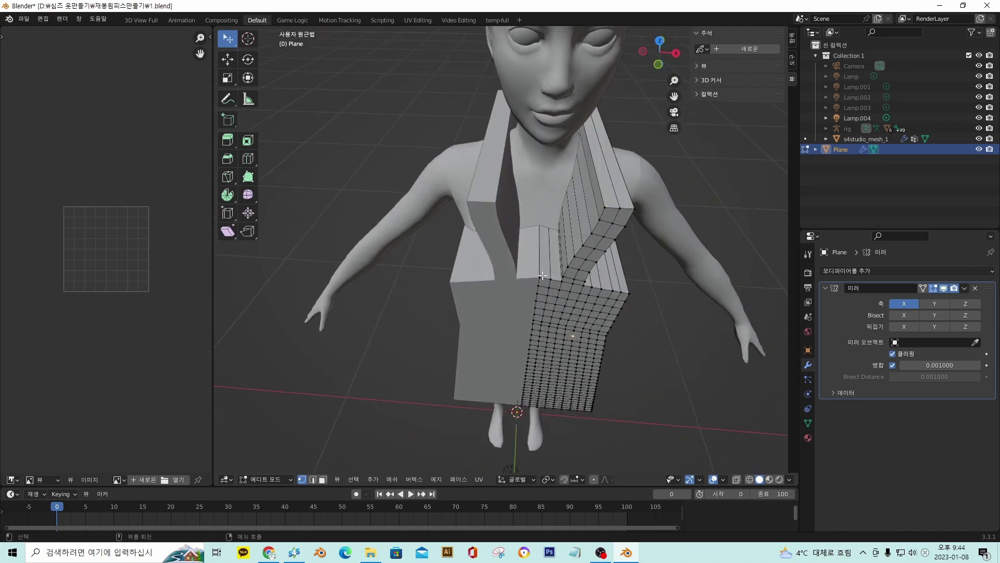
scroll(564, 249, up, 1)
scroll(573, 238, up, 4)
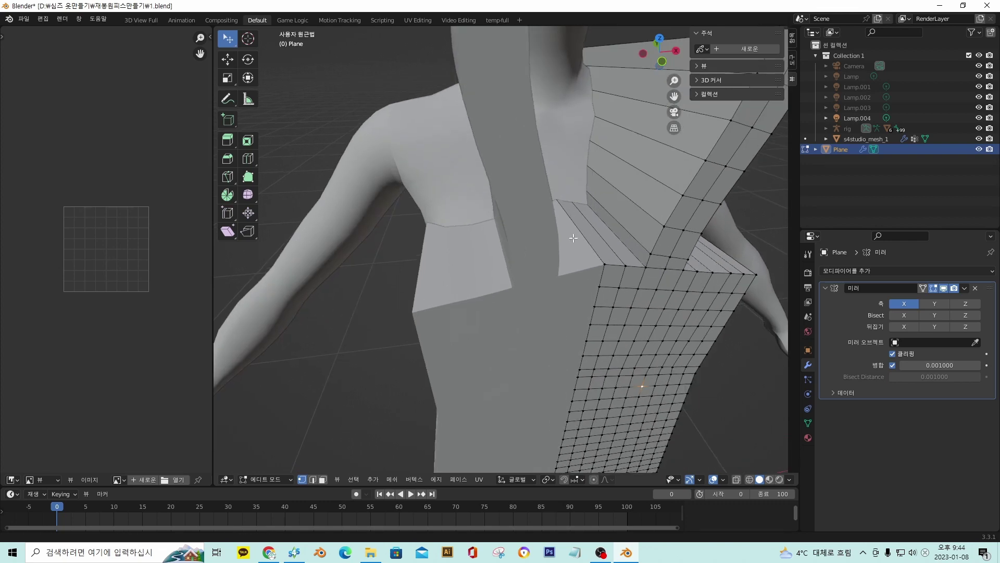
middle_drag(573, 238, 547, 295)
key(g)
click(548, 295)
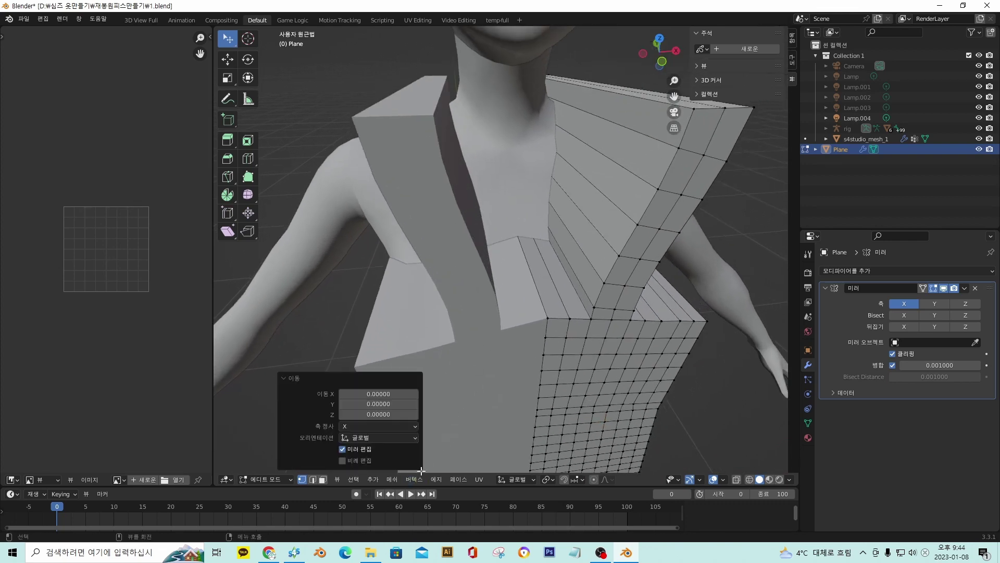
key(3)
click(543, 285)
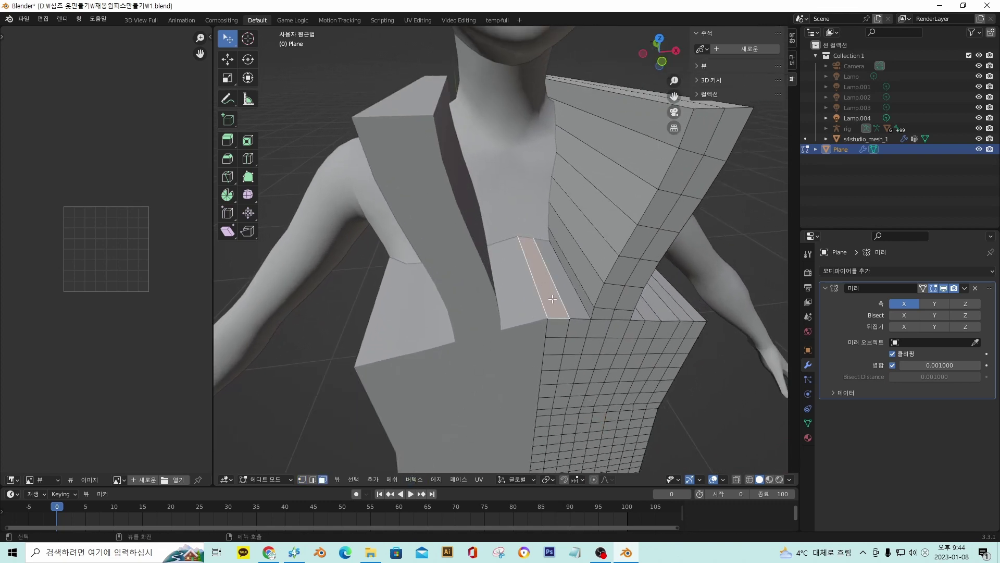
ctrl+shift+click(640, 115)
middle_drag(620, 161, 590, 156)
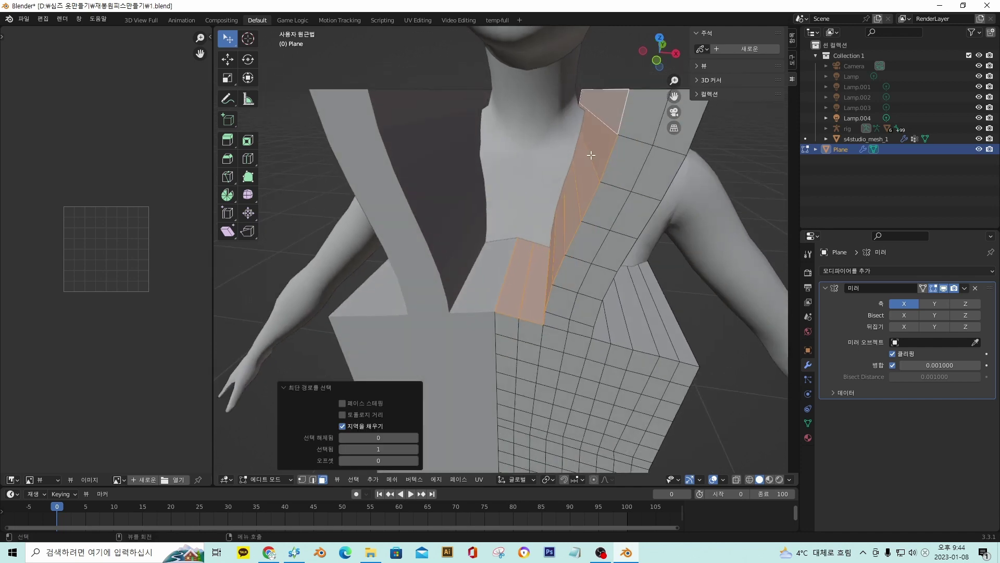
key(x)
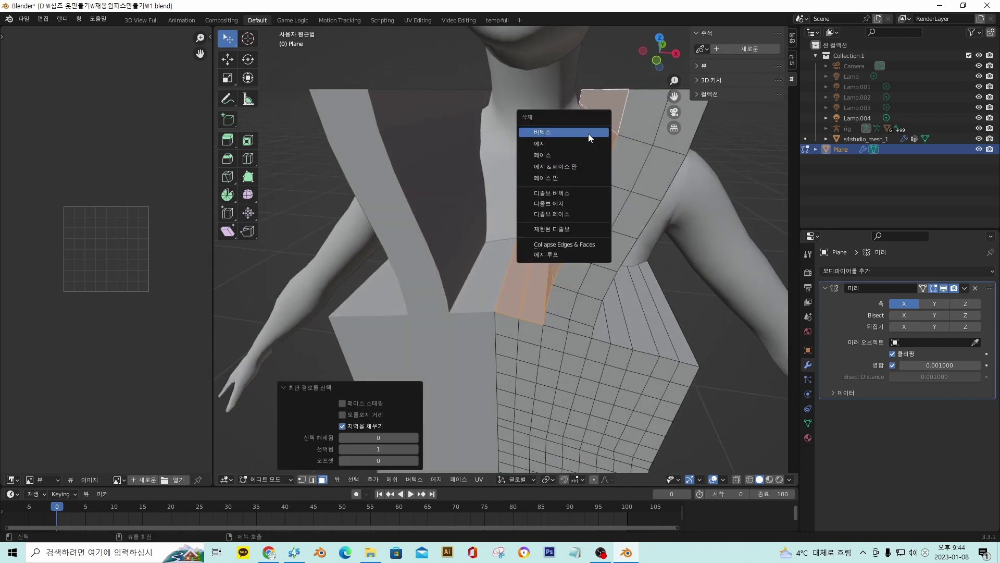
click(586, 155)
Delete the extruded side faces from the strap's outer top end down to the bodice's armhole corner
middle_drag(586, 155, 573, 213)
middle_drag(563, 177, 589, 158)
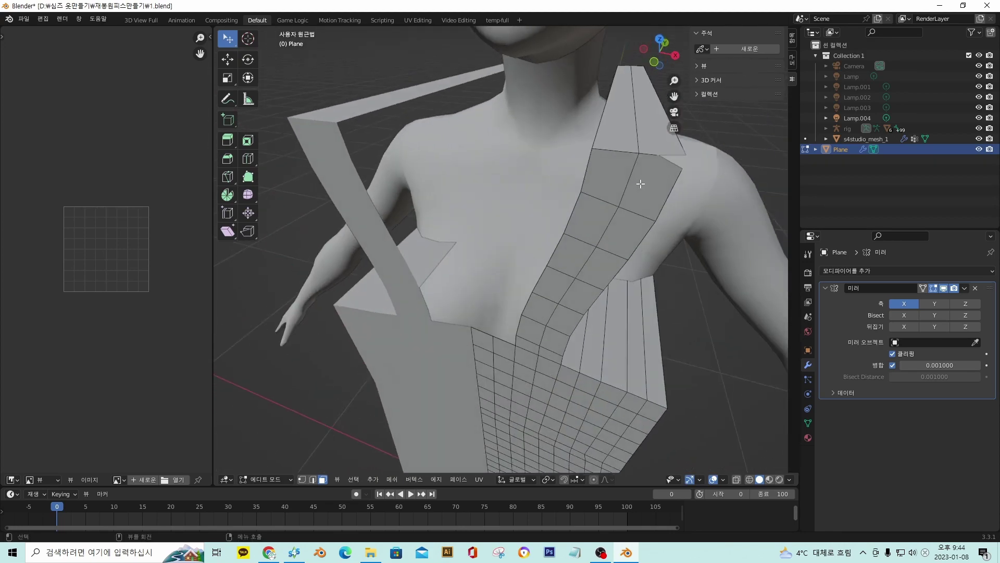
scroll(643, 176, down, 1)
middle_drag(643, 176, 580, 152)
click(506, 128)
middle_drag(507, 128, 566, 255)
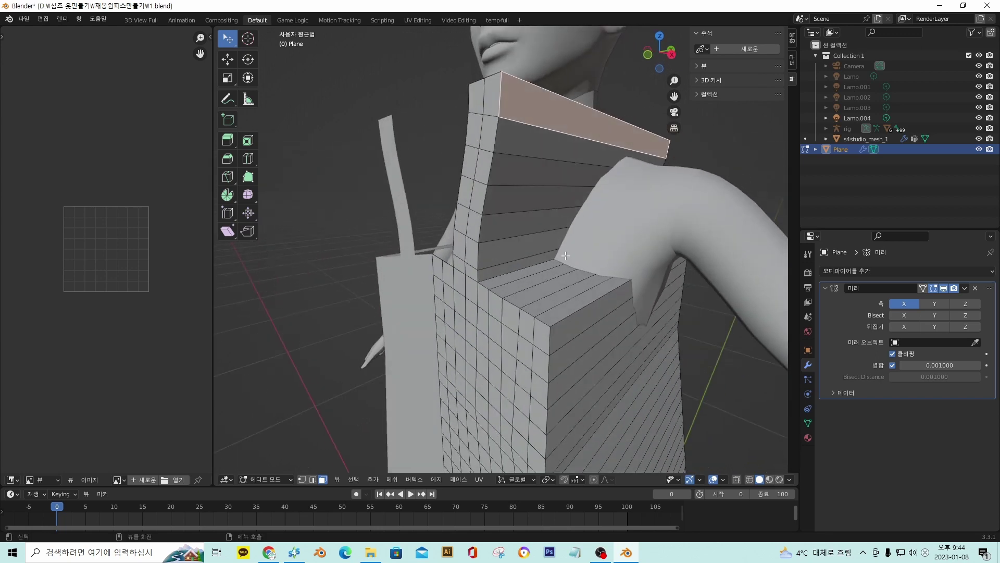
ctrl+click(573, 305)
middle_drag(573, 305, 600, 307)
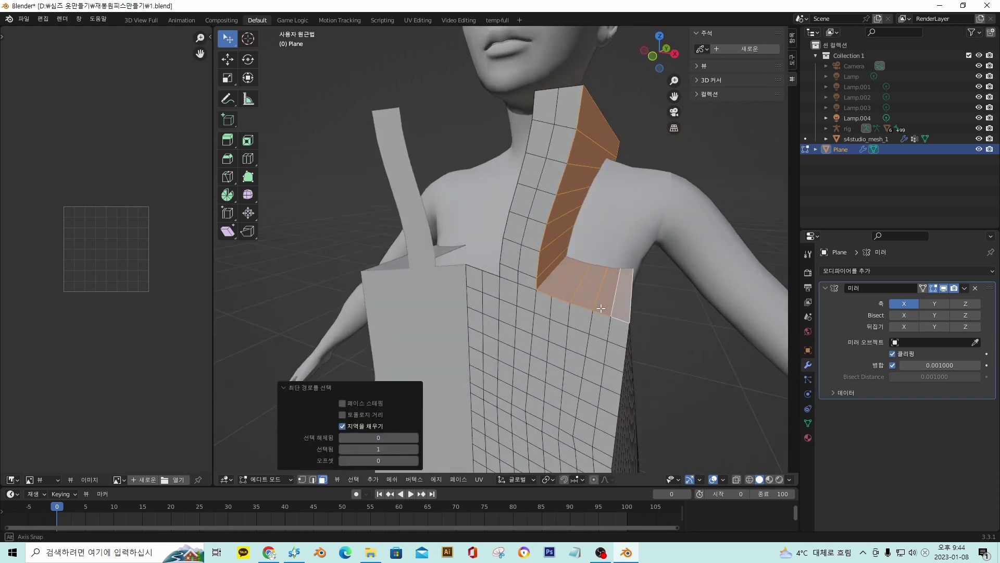
key(x)
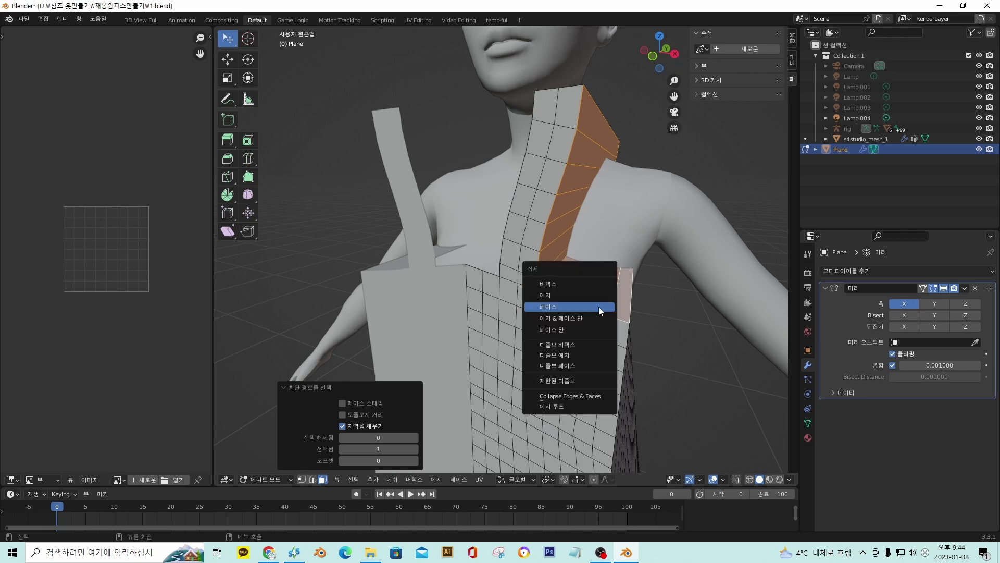
click(591, 311)
Delete the two long faces spanning the shoulder strap's top ends with Only Faces, leaving their edges
middle_drag(592, 312, 537, 263)
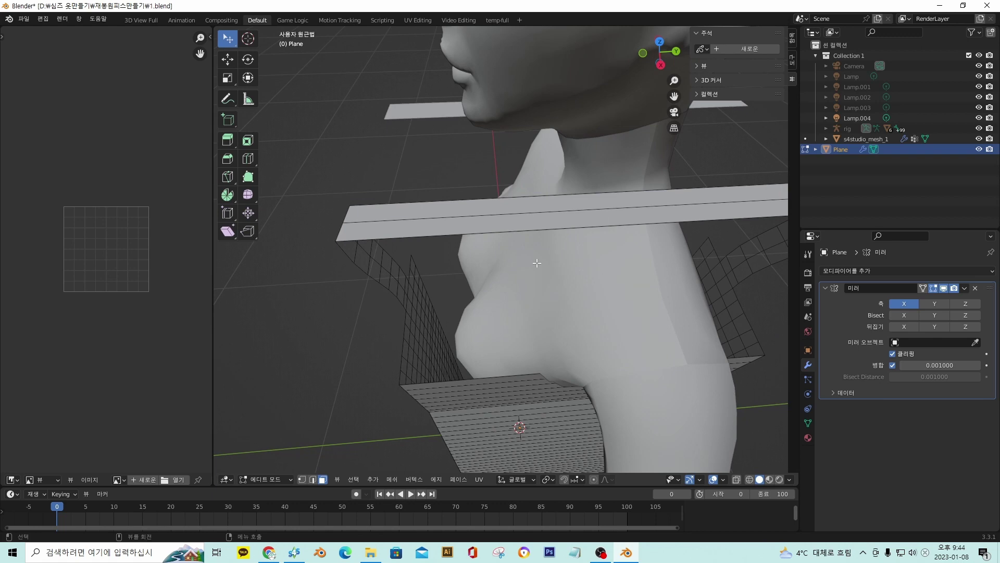
click(566, 207)
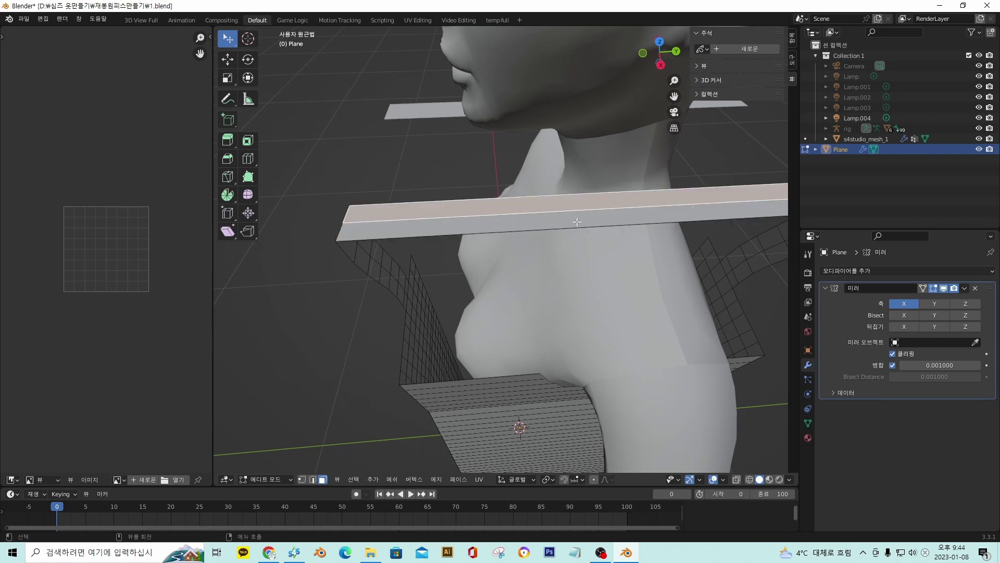
ctrl+click(577, 204)
middle_drag(577, 204, 555, 214)
key(x)
click(620, 242)
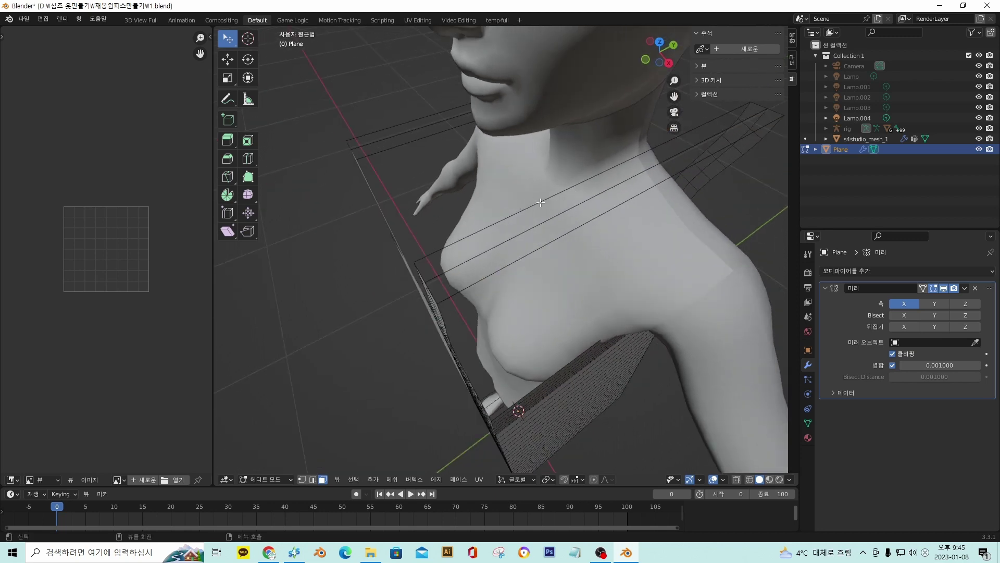
Delete the long side faces joining the front and back panels, from the armhole down to the hem, with Only Faces
middle_drag(551, 223, 506, 198)
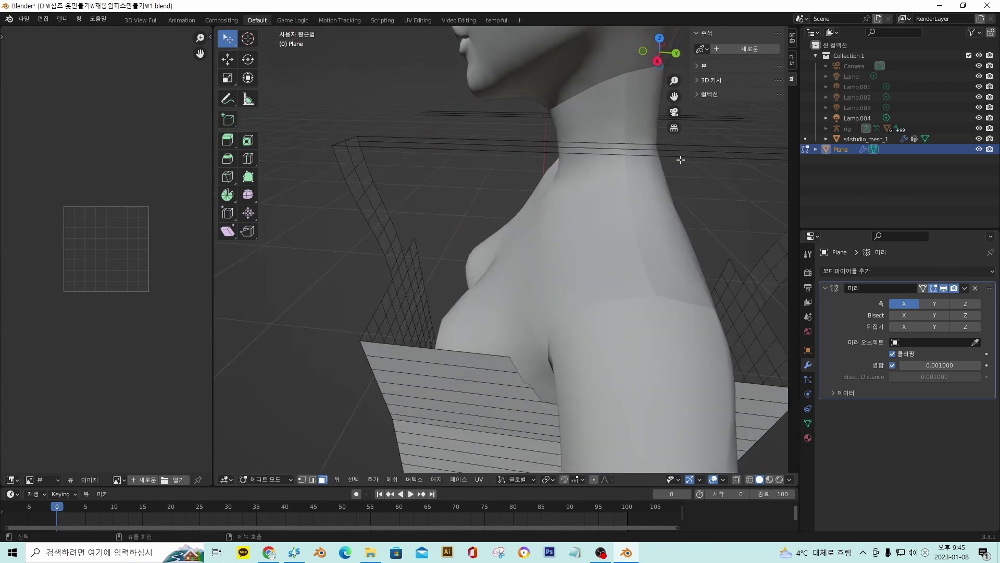
scroll(681, 160, down, 2)
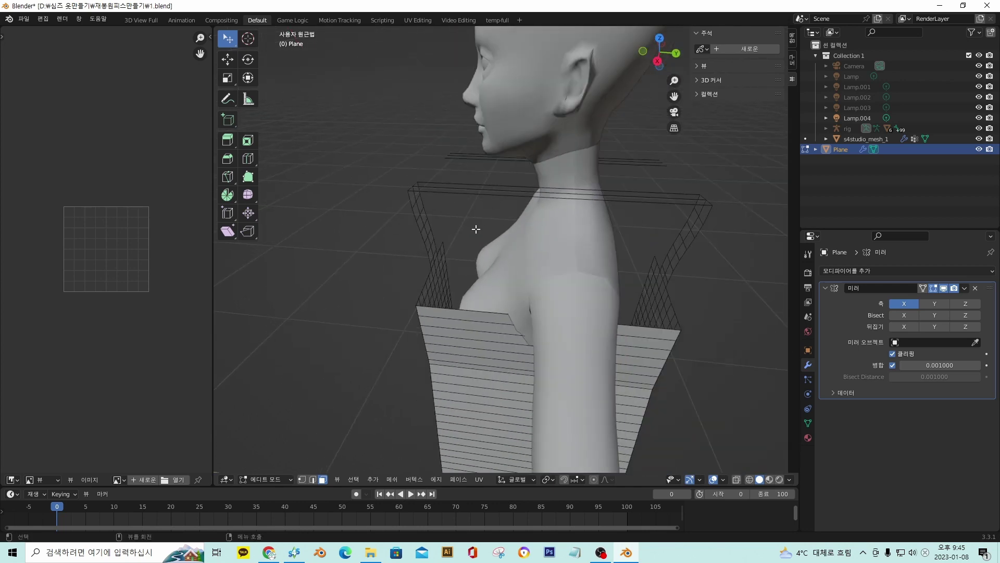
middle_drag(475, 228, 536, 239)
scroll(543, 426, down, 3)
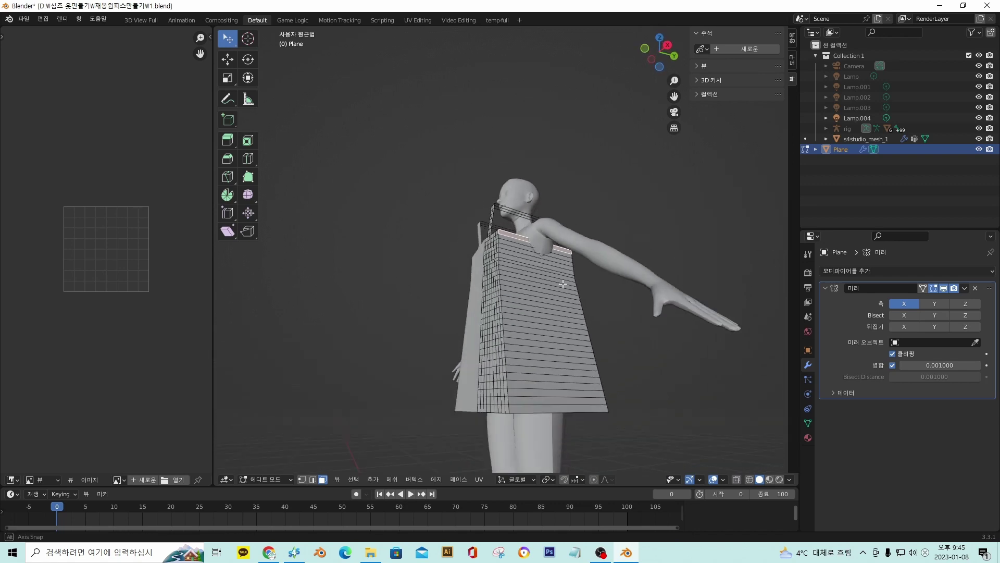
ctrl+shift+click(544, 411)
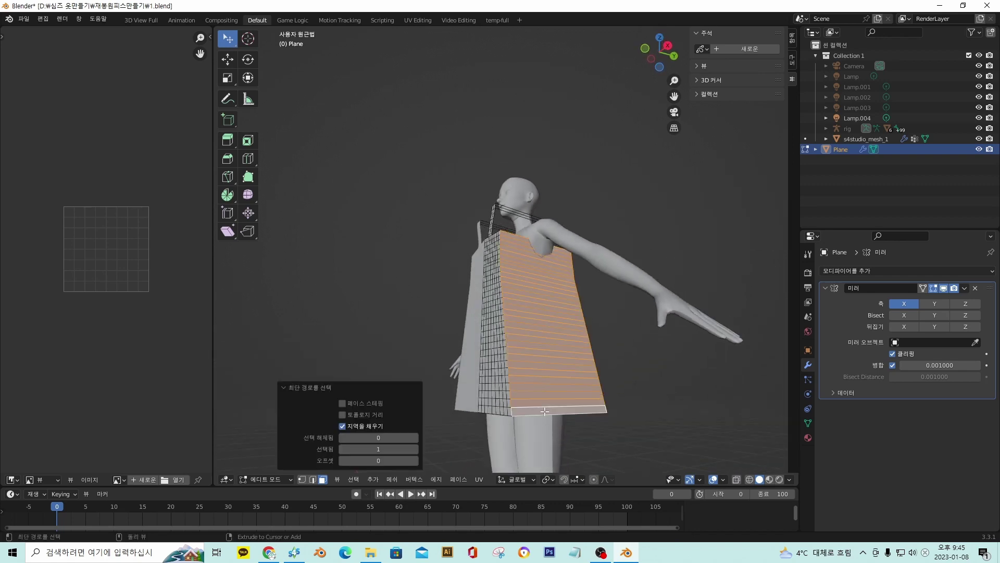
middle_drag(545, 411, 556, 325)
key(x)
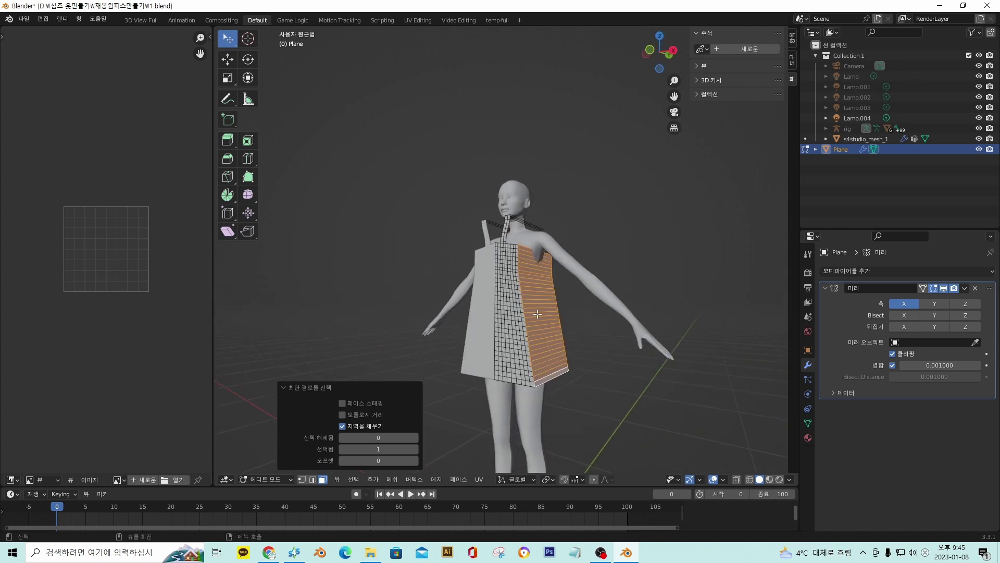
key(x)
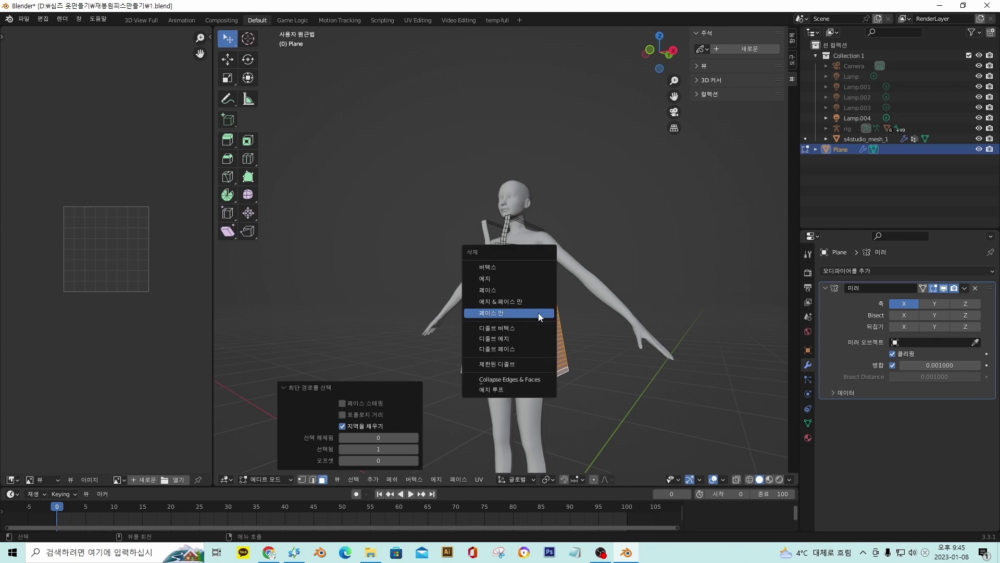
click(539, 314)
Delete all the underside faces closing the dress's hem between the front and back panels, using the Faces option
middle_drag(539, 315, 504, 268)
alt+click(504, 267)
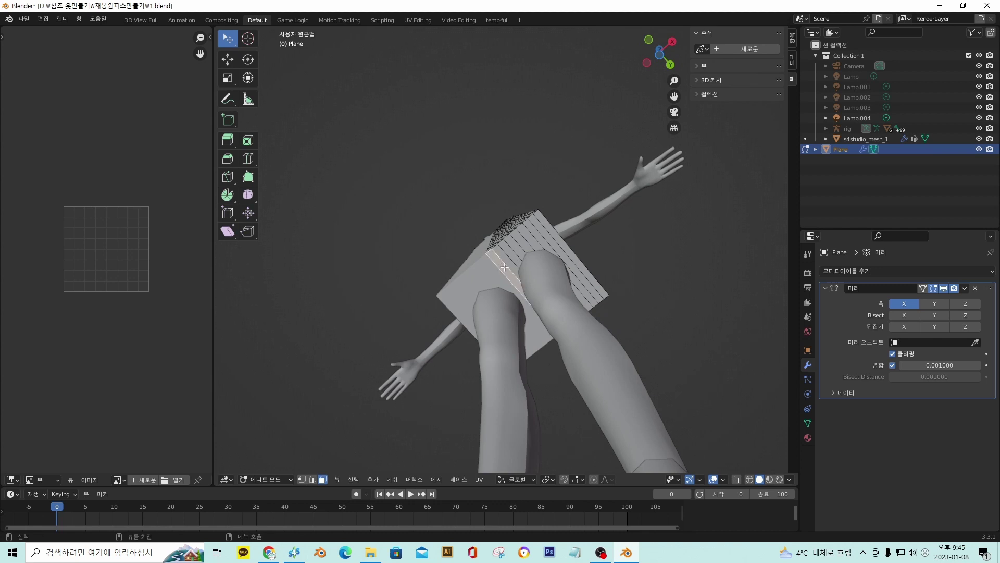
alt+shift+click(557, 234)
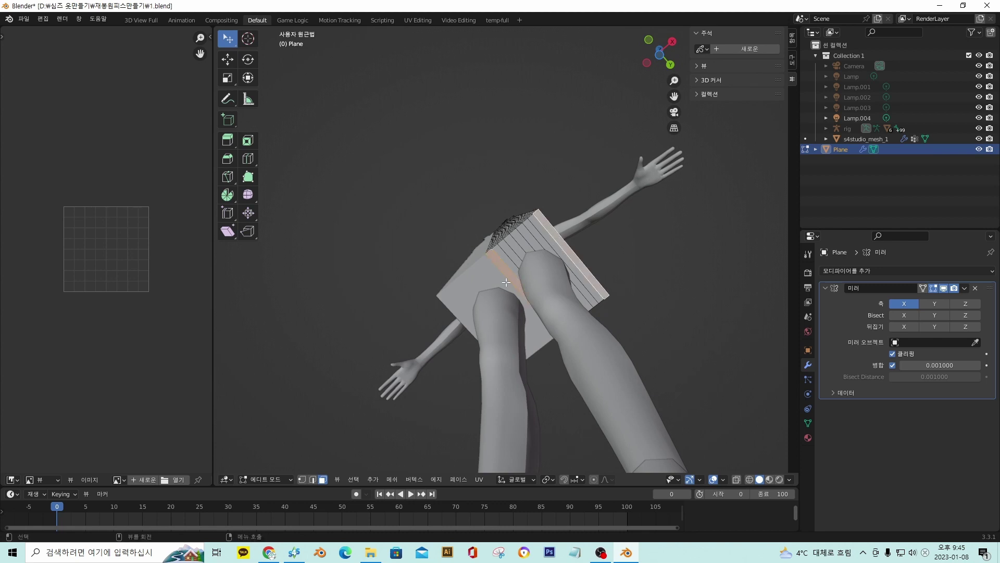
middle_drag(505, 282, 552, 248)
alt+click(559, 243)
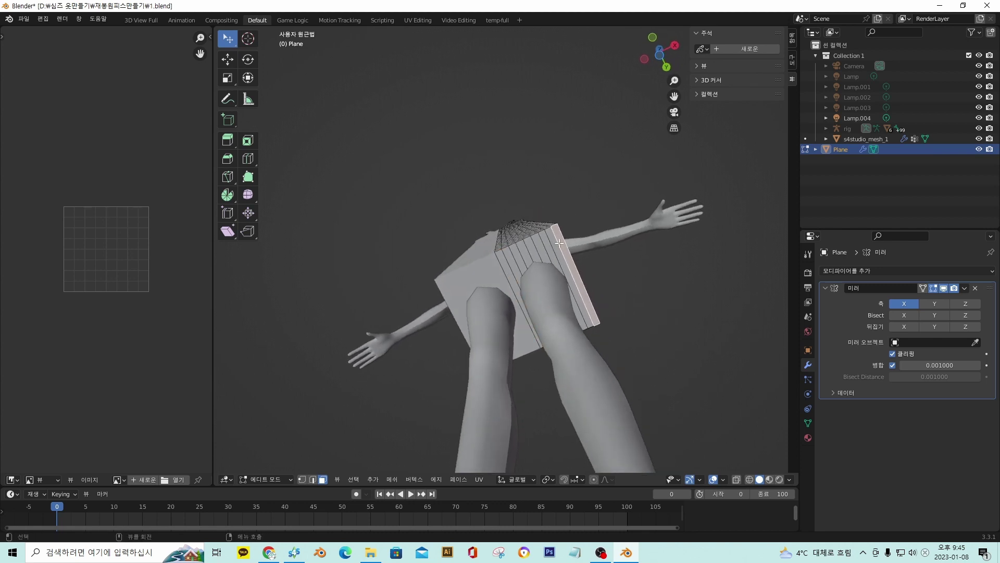
ctrl+shift+click(511, 277)
middle_drag(511, 276, 551, 275)
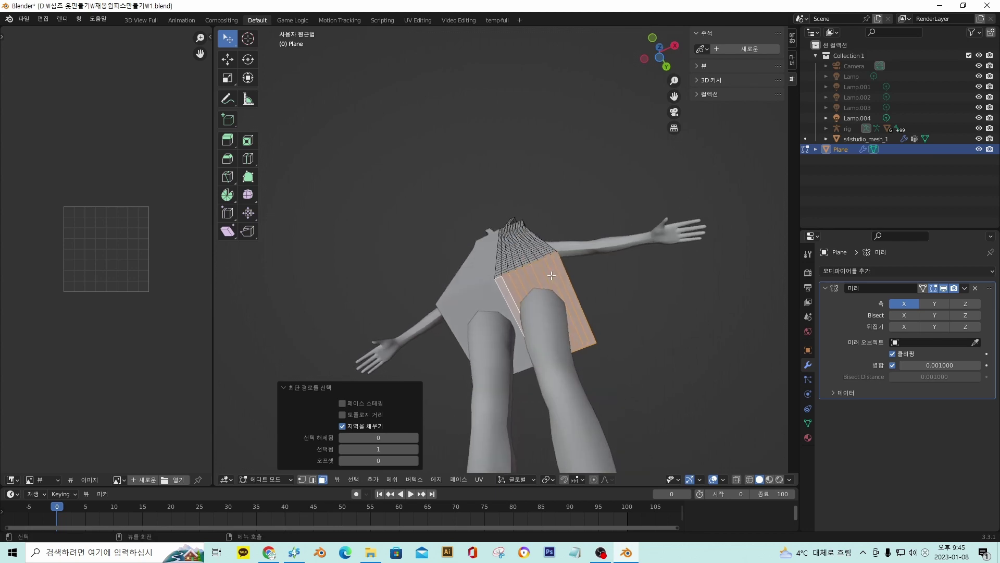
key(x)
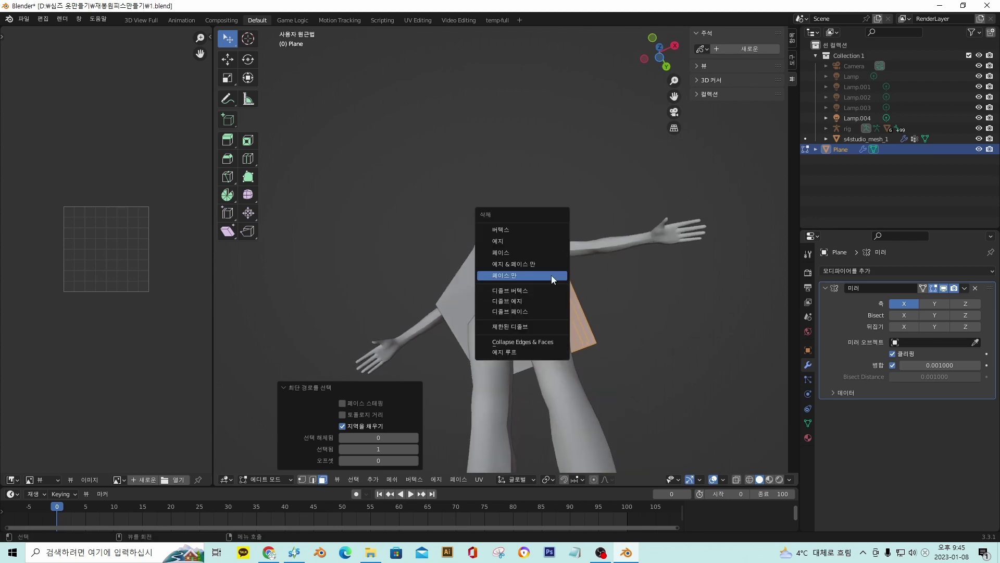
click(514, 251)
Switch to vertex select mode and select the connecting edge at the hem's side corner
middle_drag(575, 286, 538, 346)
key(1)
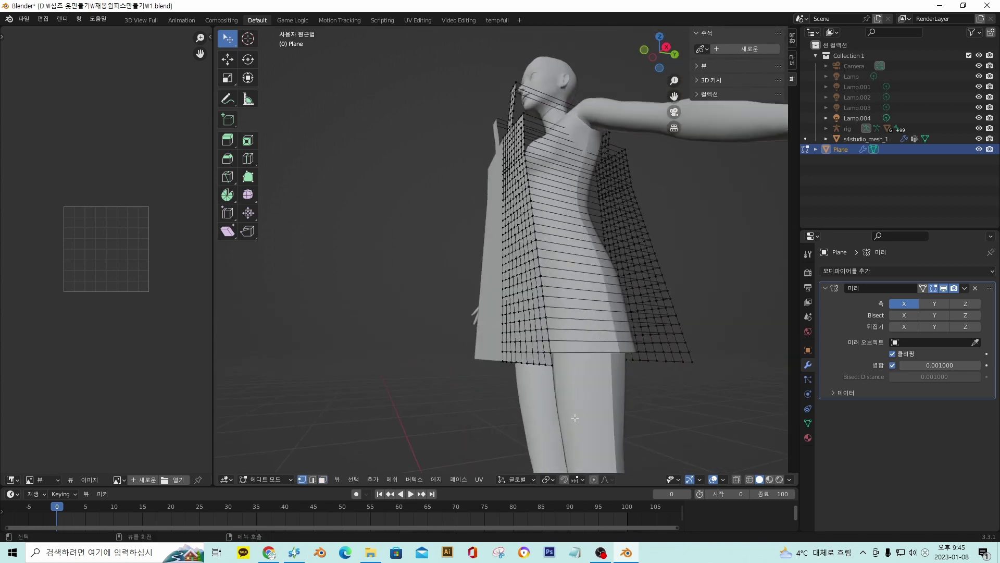
middle_drag(553, 367, 632, 260)
alt+click(624, 391)
scroll(629, 341, up, 6)
scroll(617, 392, down, 3)
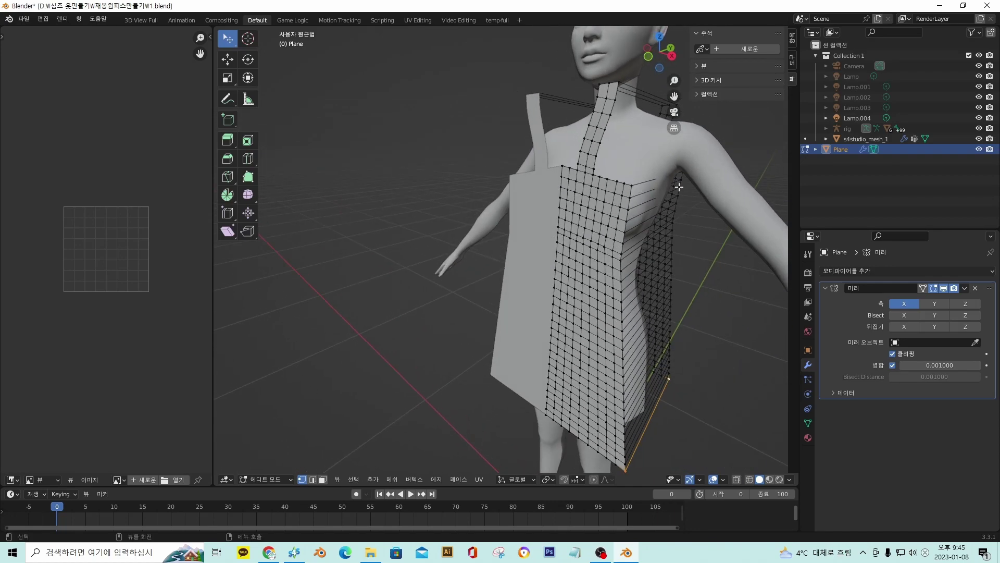
Select the bodice's upper side vertices below the armhole and move them outward 0.01344 along X with proportional editing enabled
middle_drag(679, 187, 563, 269)
alt+click(571, 163)
key(o)
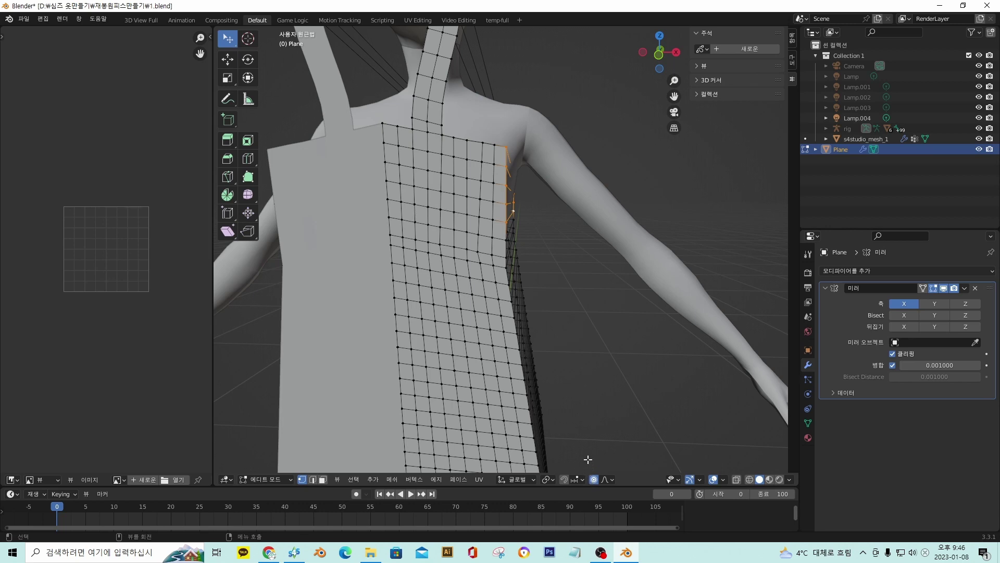
key(x)
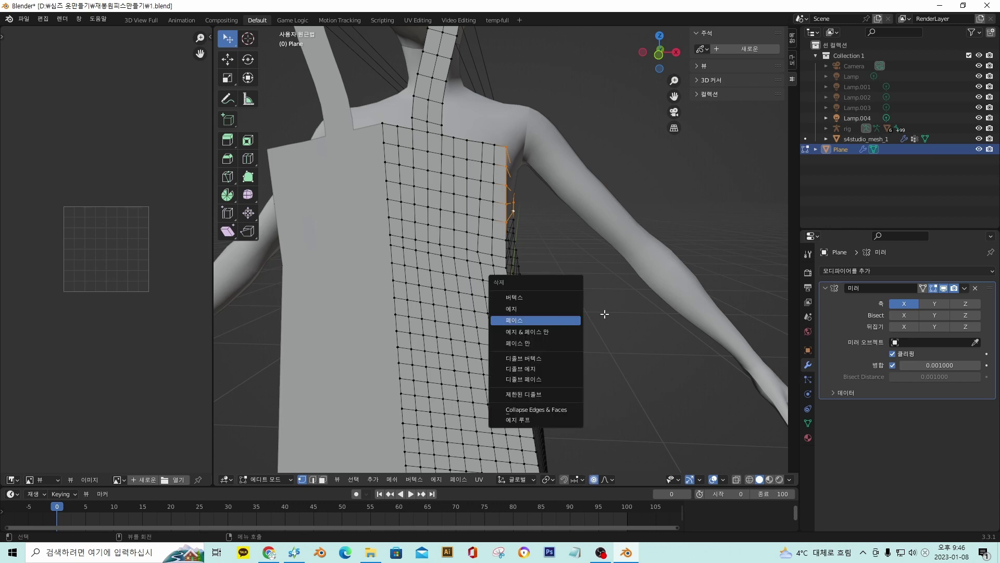
key(Escape)
key(g)
key(x)
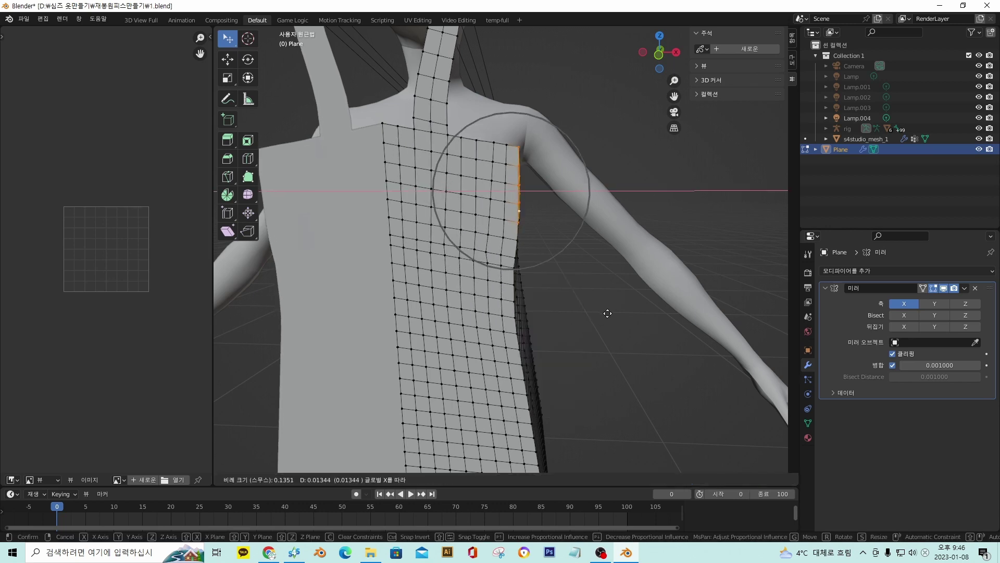
click(607, 313)
Delete the two faces at the base of the front shoulder strap with Only Faces, using face select mode
middle_drag(607, 312, 271, 266)
scroll(352, 253, up, 4)
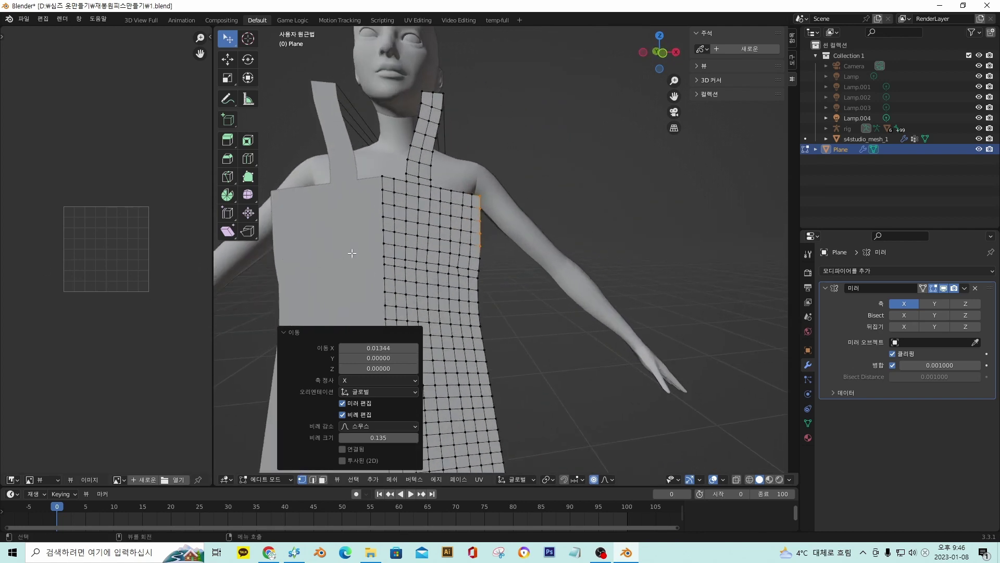
scroll(351, 253, up, 2)
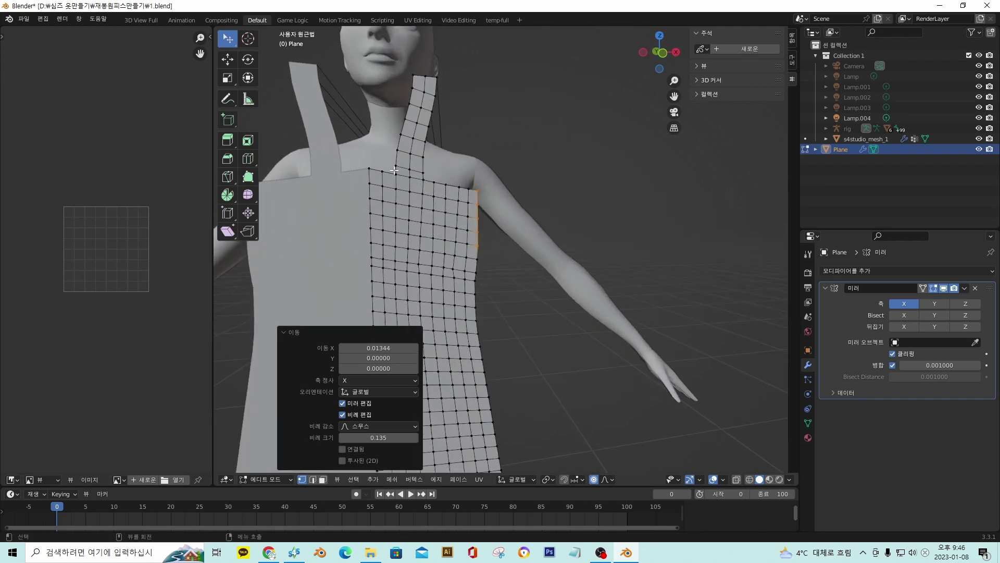
scroll(365, 169, down, 3)
middle_drag(396, 187, 469, 213)
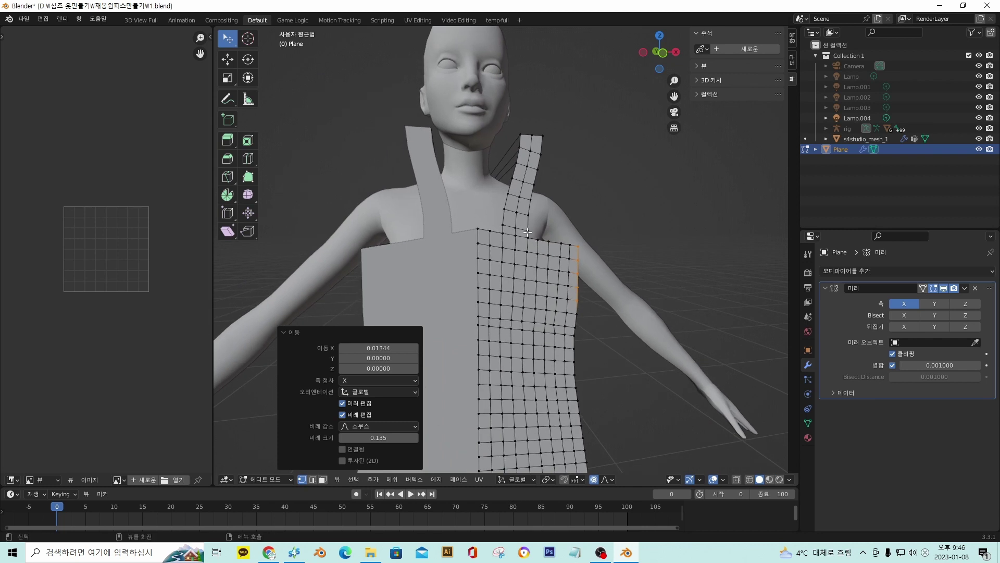
scroll(500, 227, up, 3)
scroll(509, 224, up, 1)
click(507, 221)
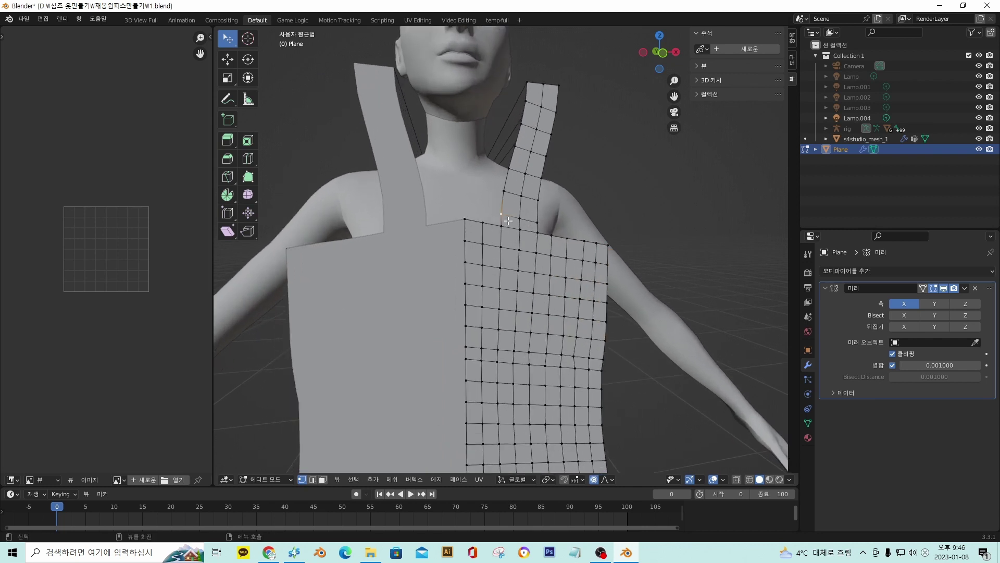
click(323, 480)
click(509, 221)
shift+click(527, 225)
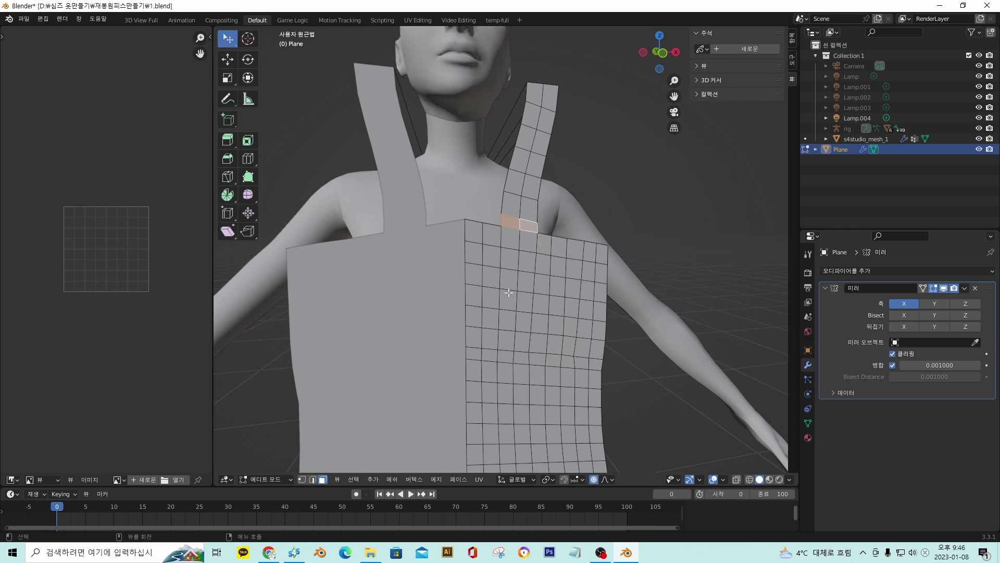
key(x)
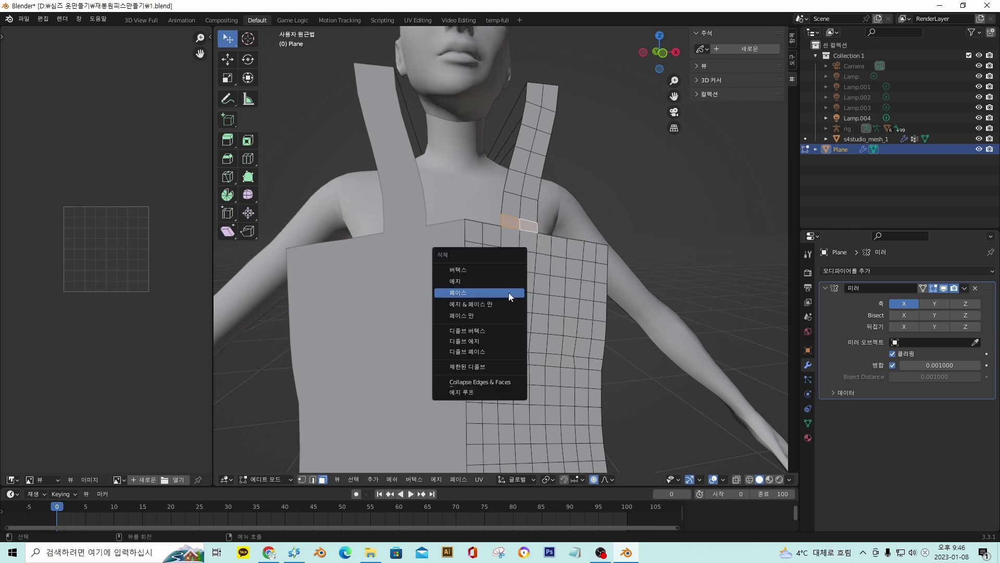
click(484, 318)
Select faces in one horizontal row across the front bodice, from the centre line to the side edge
click(478, 354)
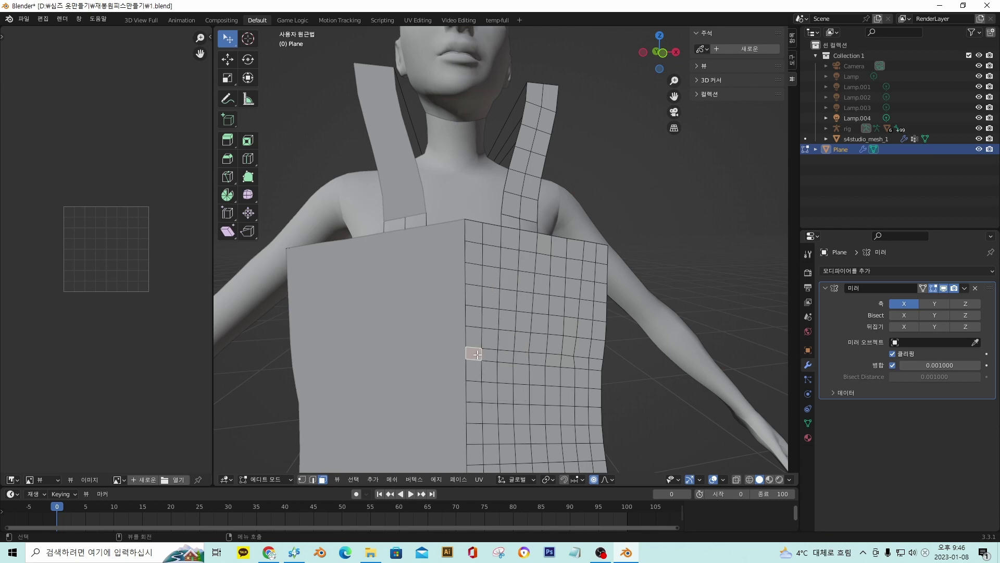
middle_drag(590, 368, 586, 361)
shift+click(584, 356)
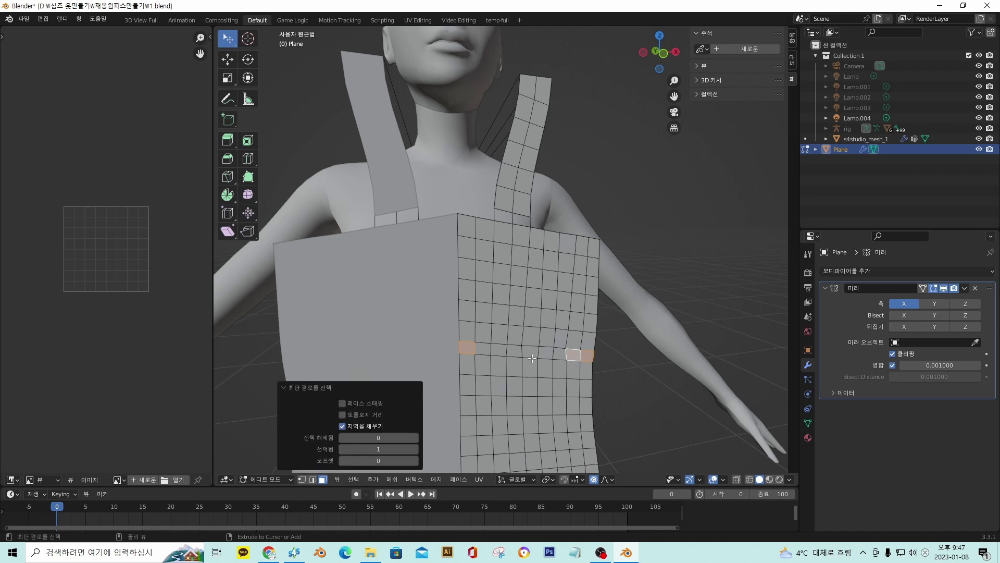
Select the row of faces across the front bodice below the bust and delete only the faces, keeping the connecting edges
ctrl+shift+click(485, 348)
click(469, 348)
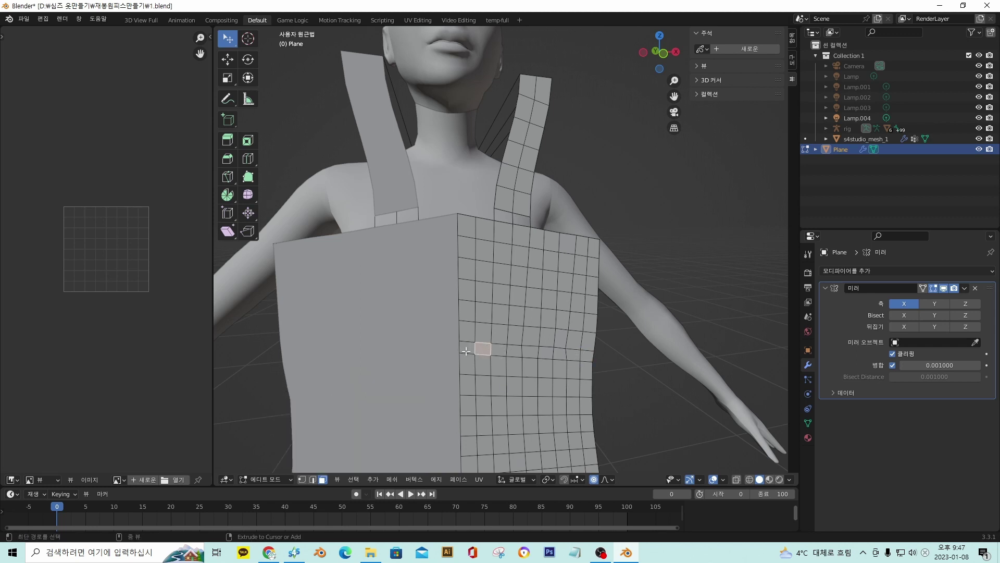
ctrl+shift+click(587, 355)
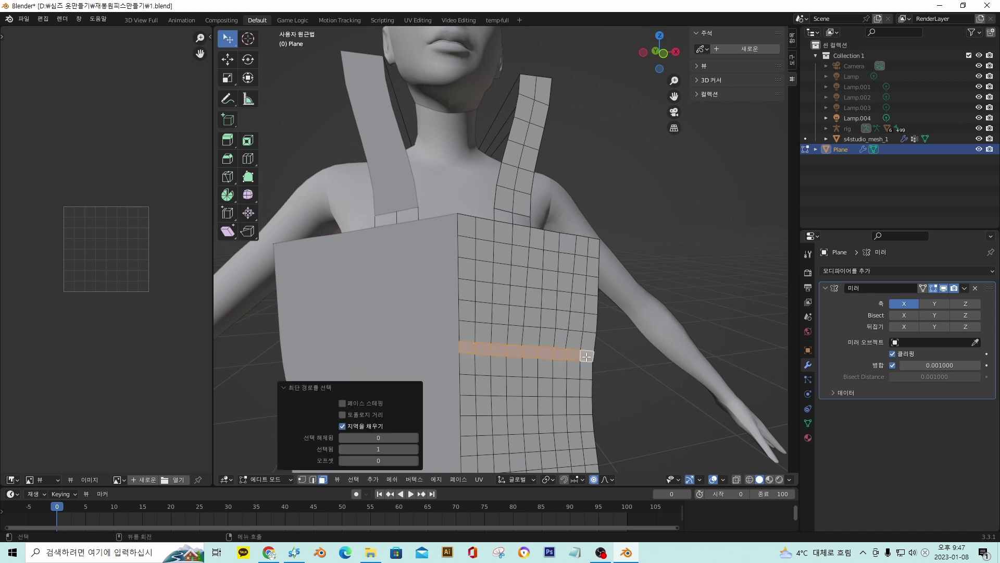
key(x)
click(587, 356)
Delete the matching row of faces across the dress's back panel below the shoulder blades, keeping the connecting edges
middle_drag(586, 355, 677, 370)
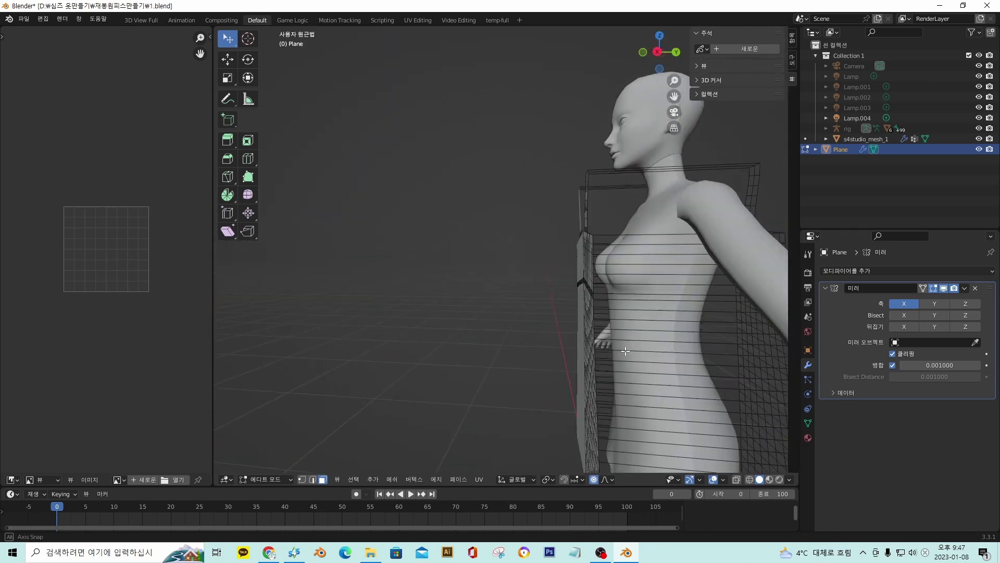
scroll(529, 350, up, 6)
scroll(529, 349, down, 6)
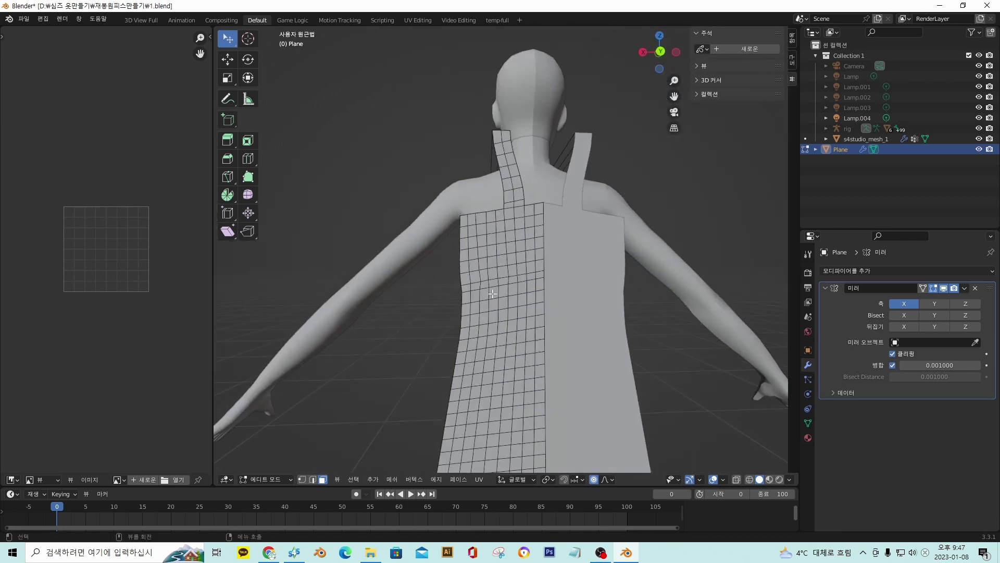
click(467, 287)
ctrl+click(540, 275)
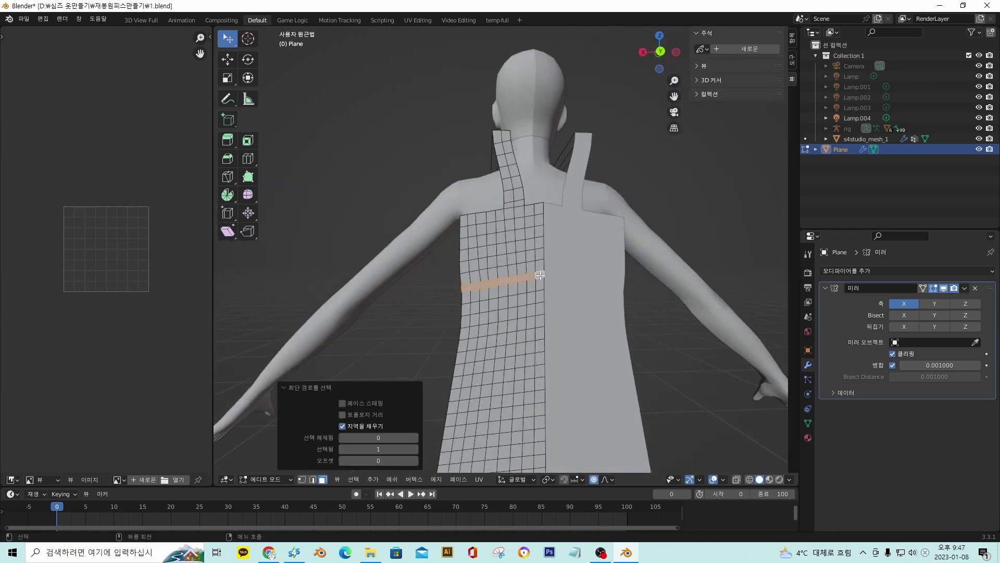
key(x)
click(539, 275)
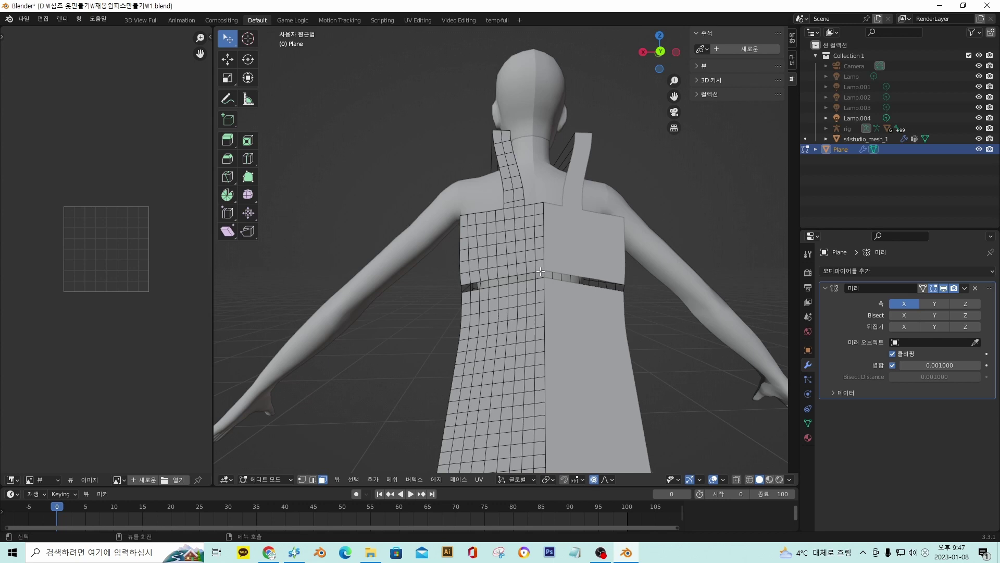
Delete the faces where the back strap joins the top of the back panel, keeping the connecting edges
ctrl+shift+click(518, 204)
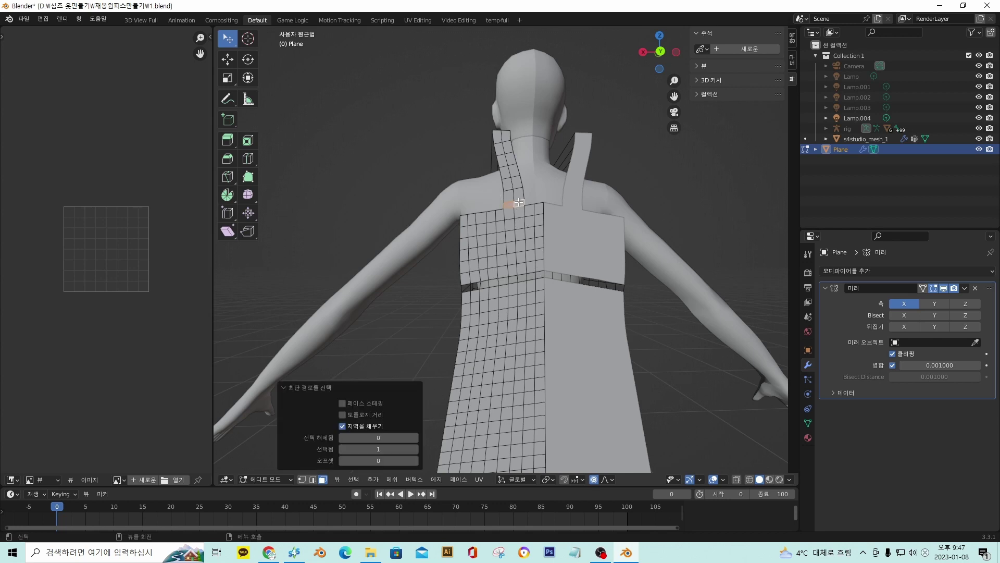
key(x)
click(517, 201)
middle_drag(518, 209, 548, 317)
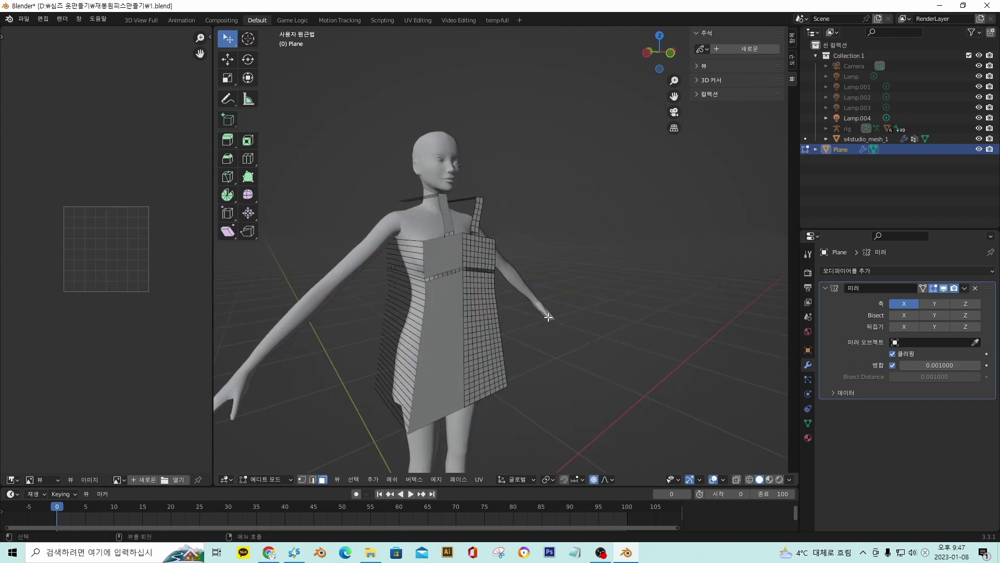
scroll(466, 311, up, 8)
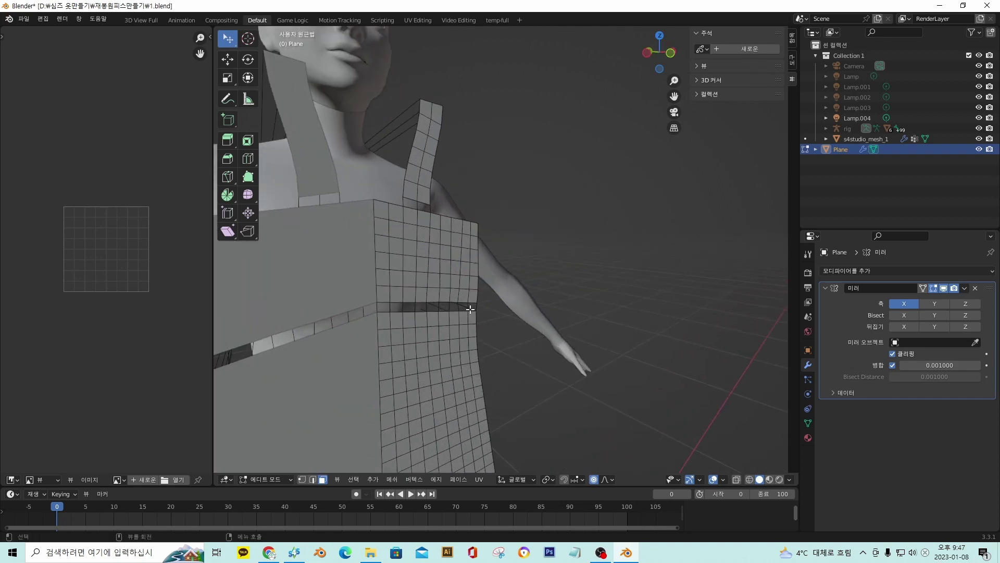
mouse_move(469, 310)
middle_down()
mouse_move(416, 307)
mouse_move(478, 303)
middle_up()
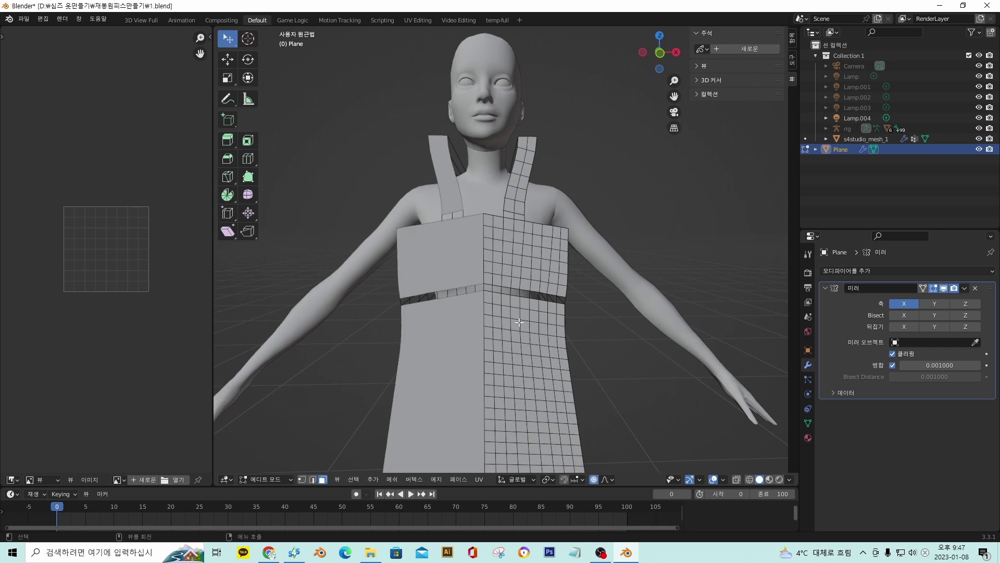
Add collision physics to s4studio_mesh_1 with outer thickness 0.001, inner thickness 0.001 and friction 0.200
click(807, 394)
middle_drag(600, 271, 586, 262)
scroll(644, 259, down, 3)
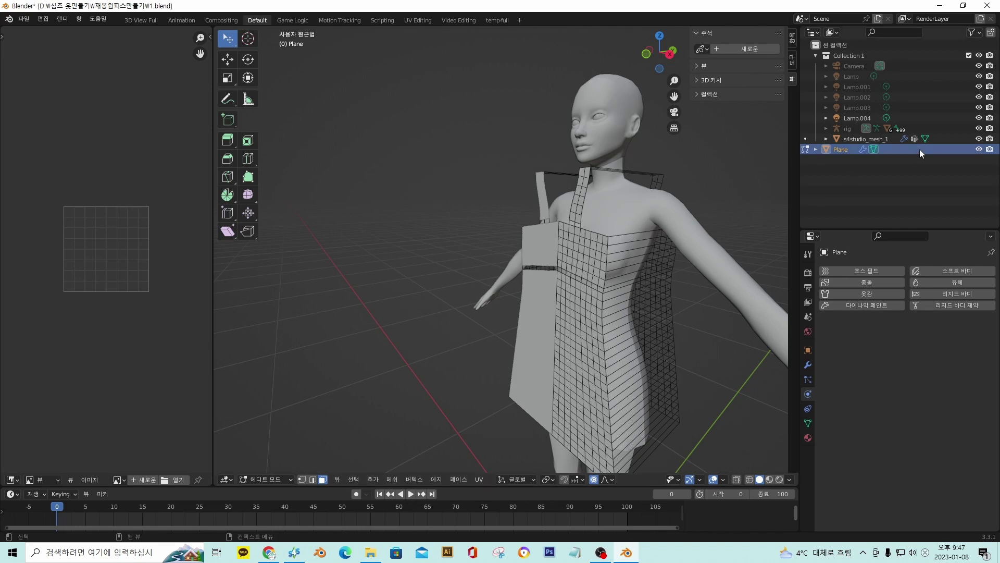
click(864, 138)
middle_drag(708, 223, 729, 234)
click(857, 282)
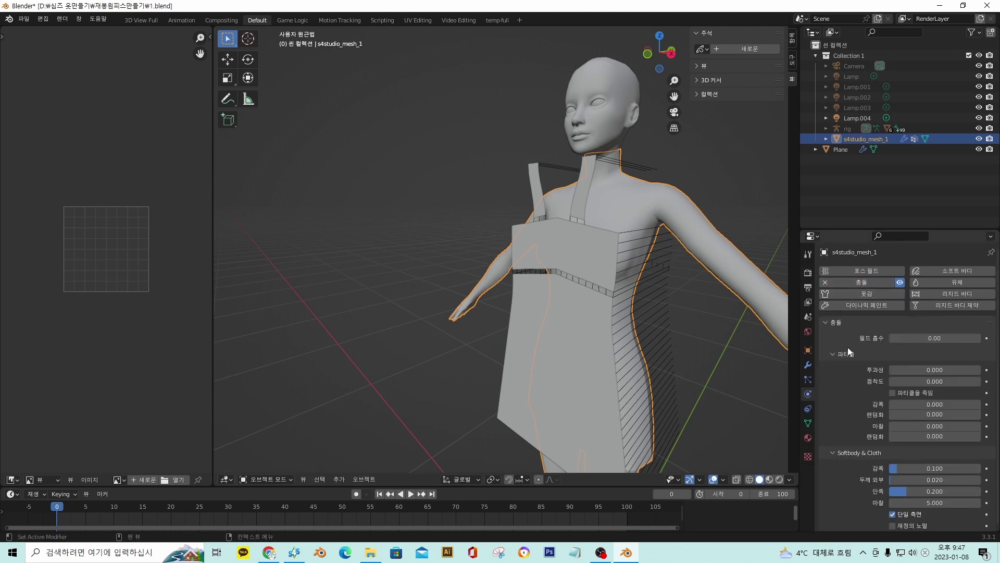
scroll(918, 483, down, 1)
drag(893, 479, 894, 498)
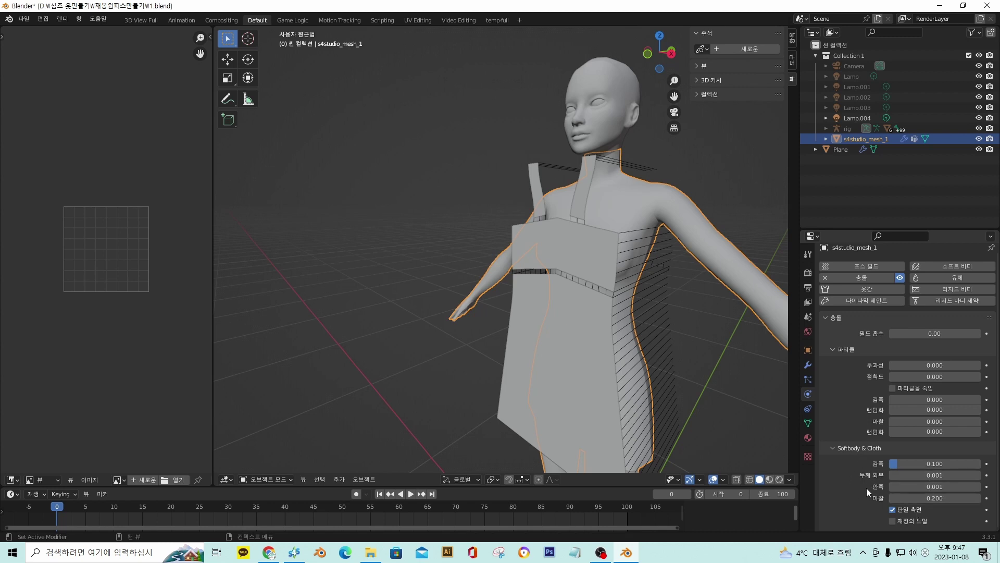
Add cloth physics to the Plane dress object and apply the Cotton preset
middle_drag(680, 361, 833, 193)
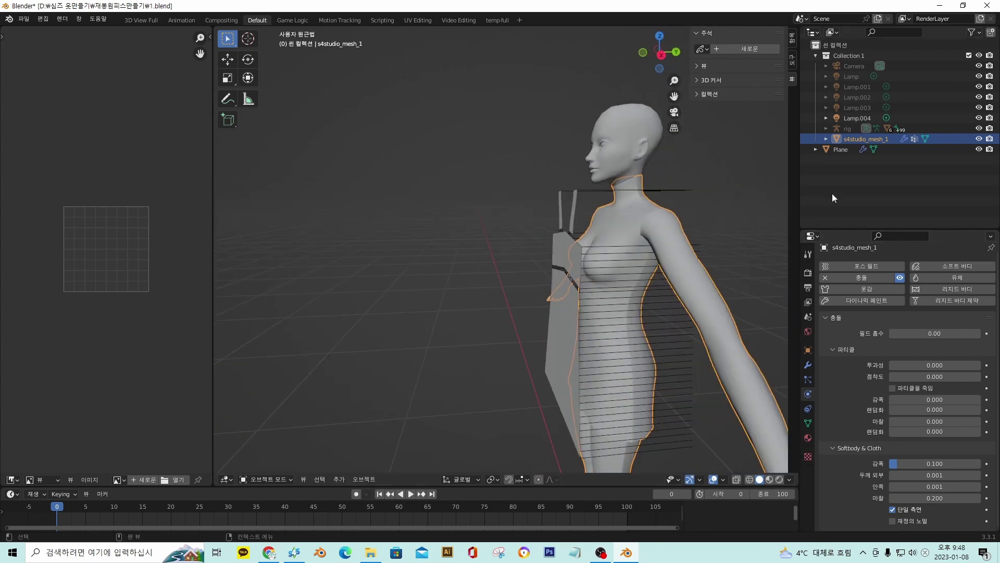
click(845, 150)
middle_drag(630, 313, 612, 307)
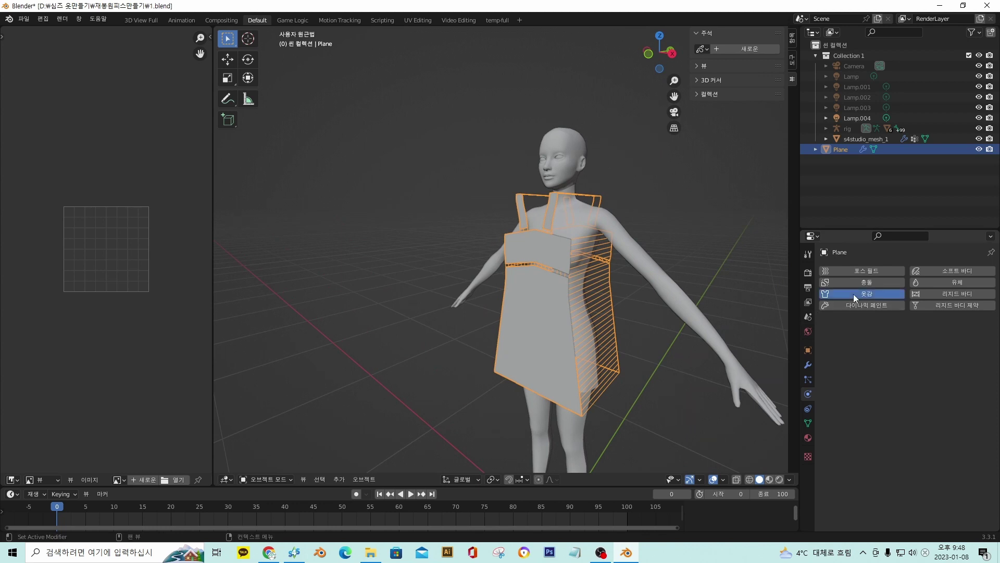
click(885, 294)
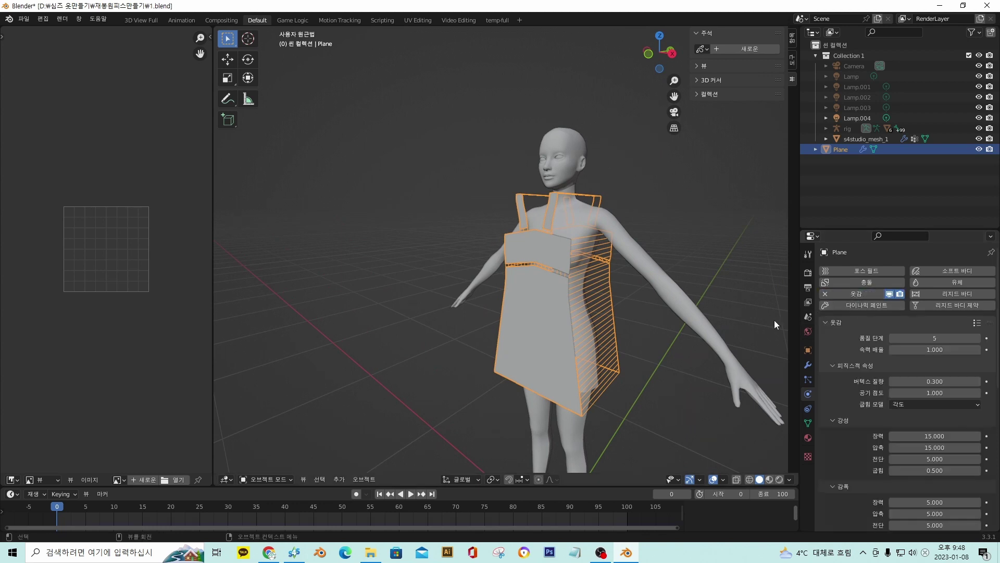
click(977, 323)
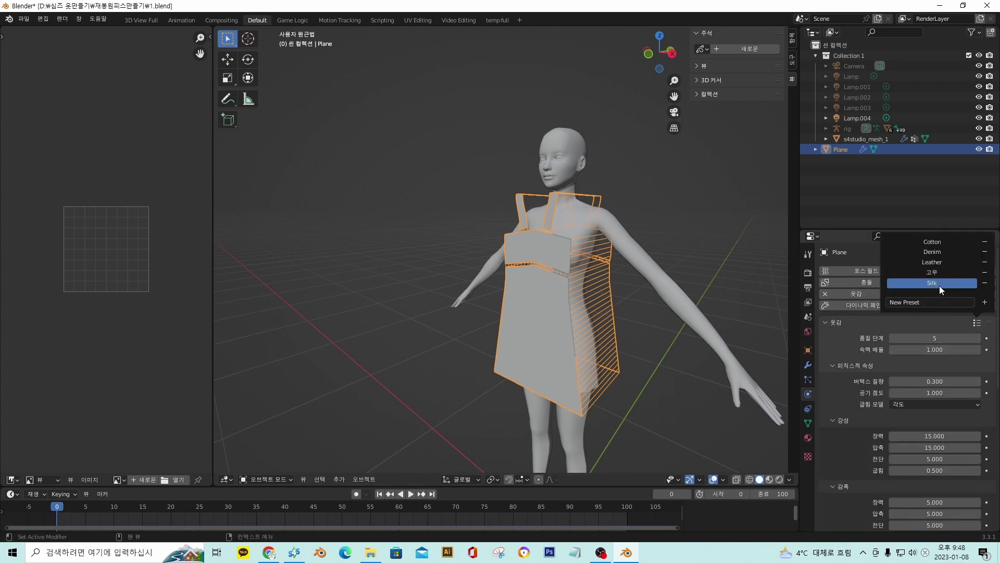
click(933, 241)
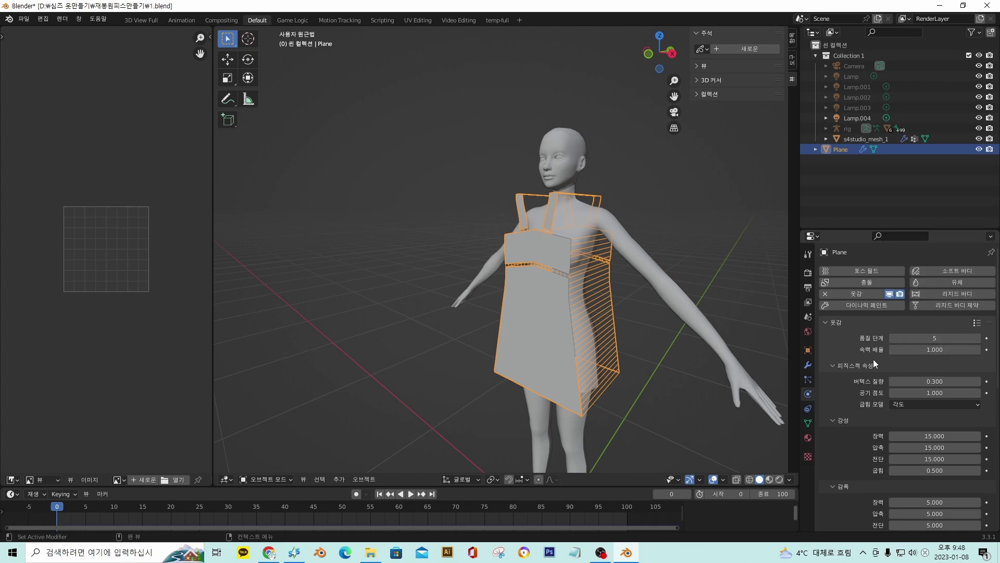
Collapse the cloth's internal springs and pressure settings, and enable Sewing in its shape settings
mouse_move(698, 313)
middle_down()
mouse_move(670, 301)
mouse_move(688, 311)
middle_up()
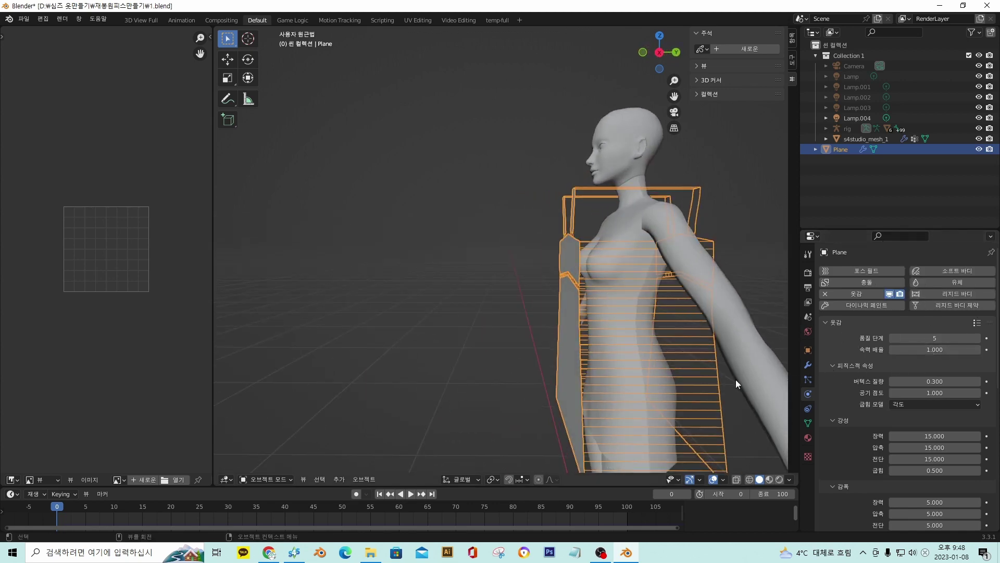
middle_drag(736, 379, 719, 385)
scroll(902, 389, down, 2)
scroll(894, 370, down, 2)
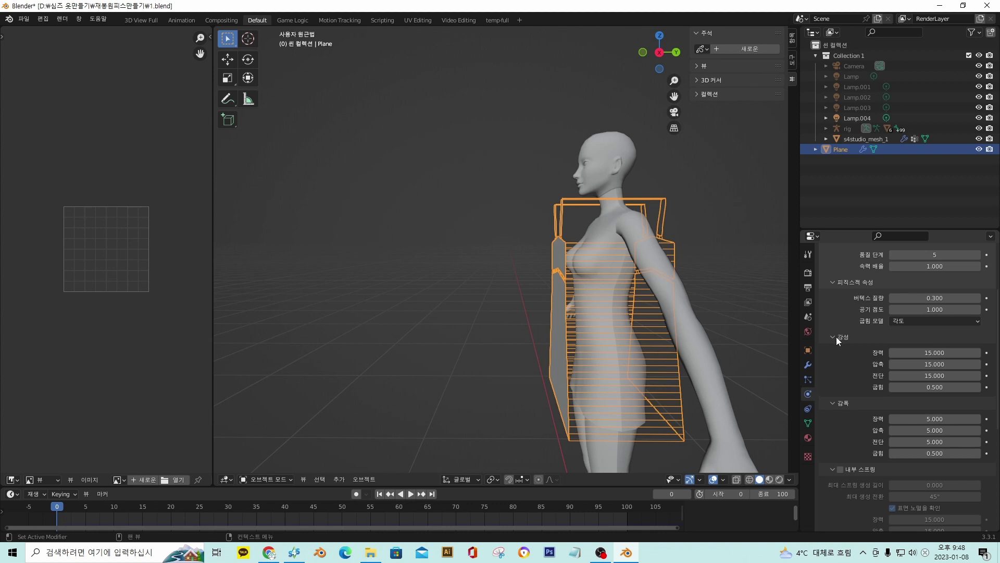
scroll(836, 336, down, 5)
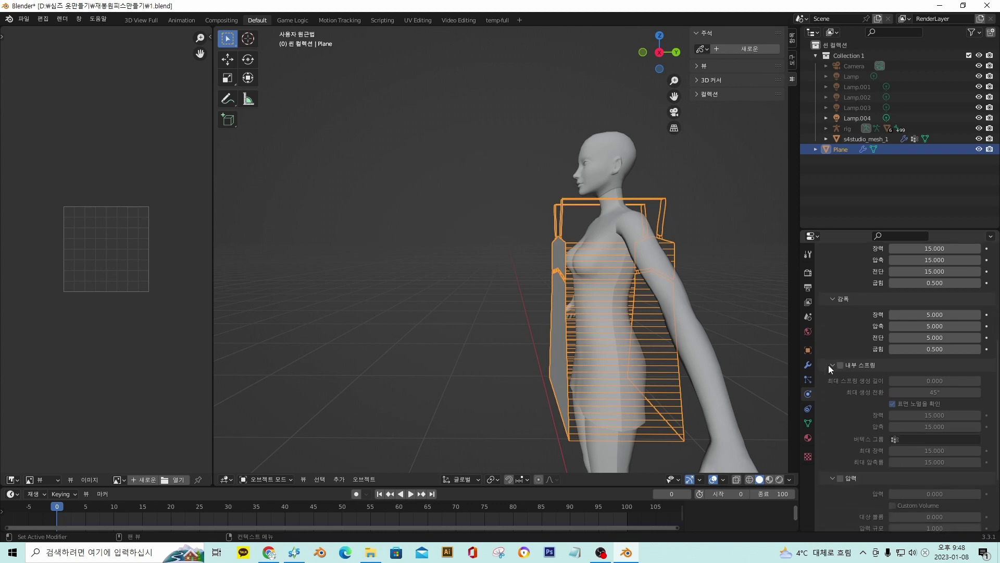
click(828, 364)
click(832, 382)
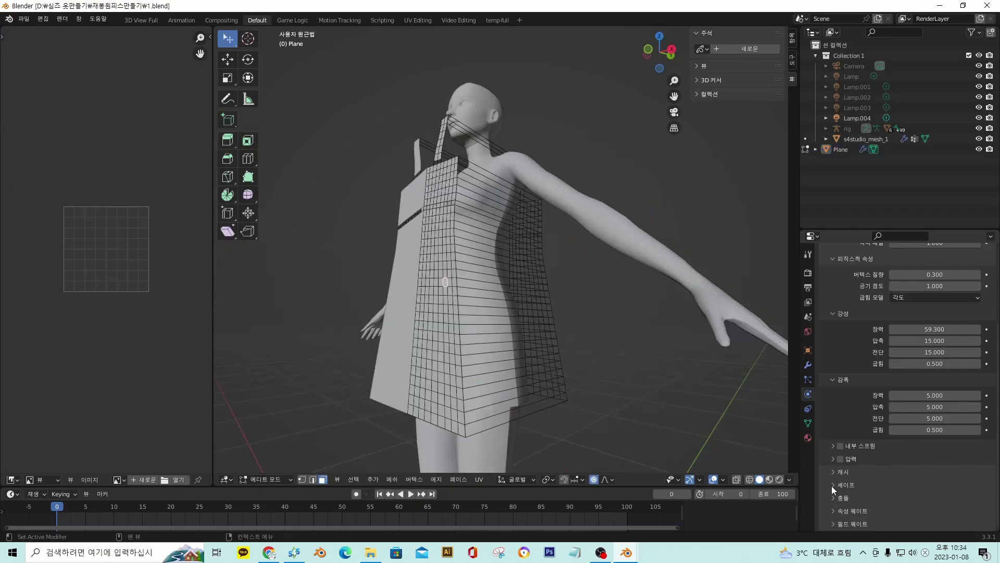
click(832, 485)
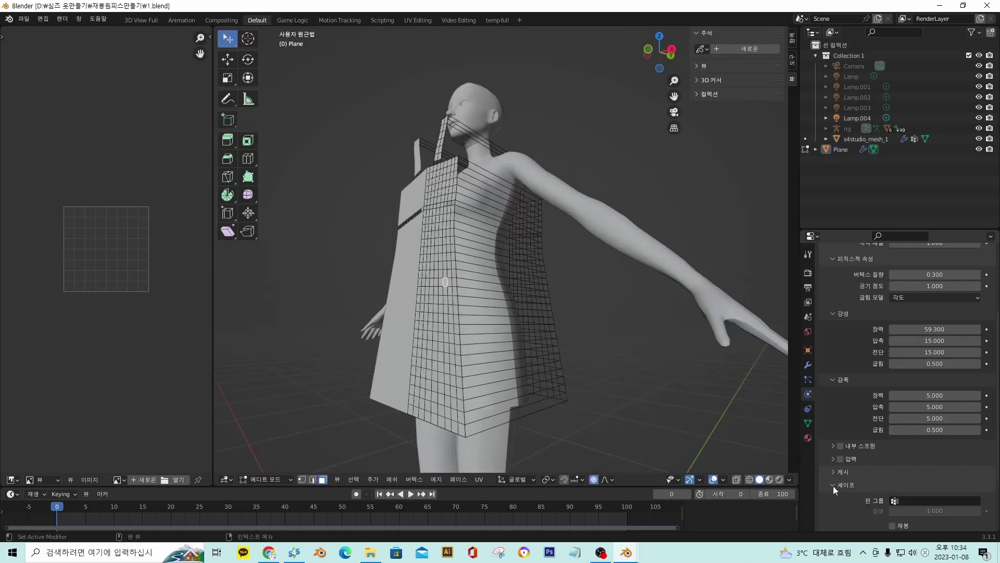
scroll(884, 452, down, 4)
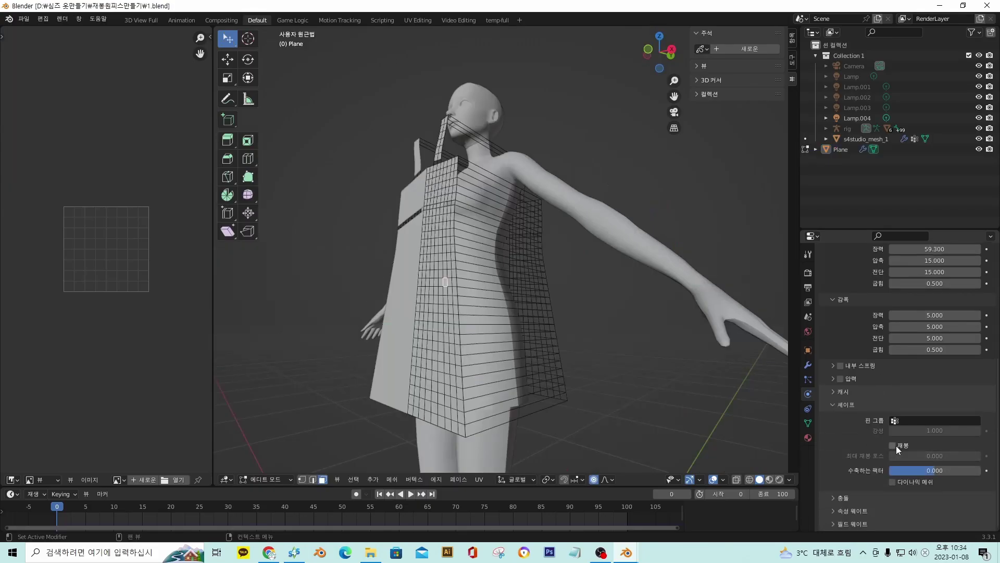
click(893, 446)
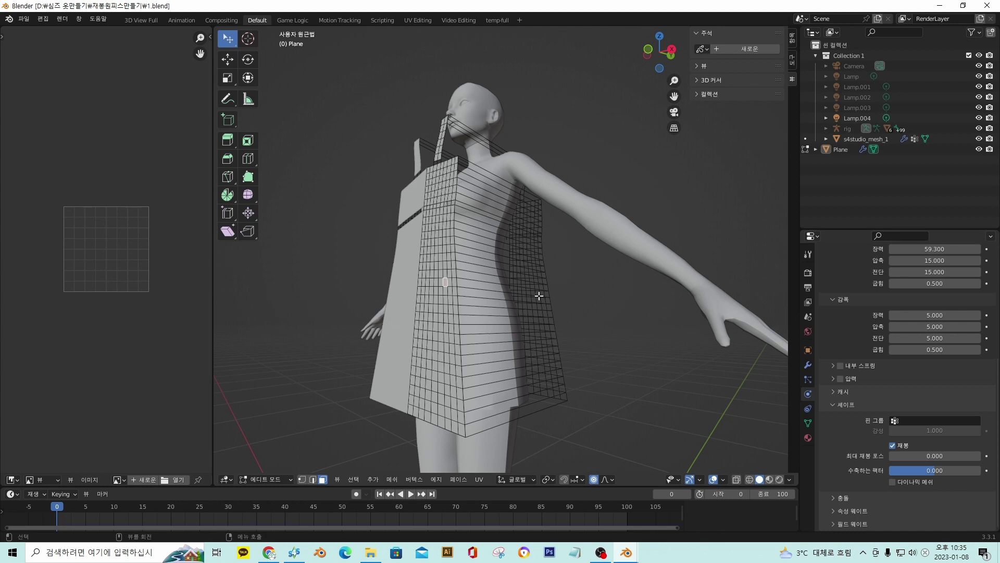
Expand the cloth's object and self collision settings and examine the dress panels from the side and front
click(844, 498)
scroll(862, 462, down, 5)
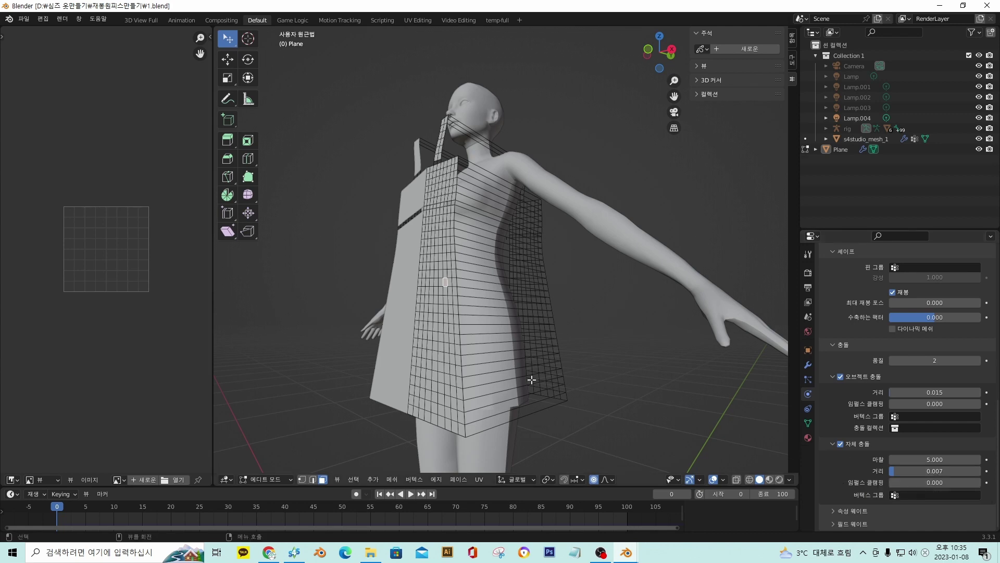
middle_drag(537, 377, 554, 390)
middle_drag(595, 220, 478, 252)
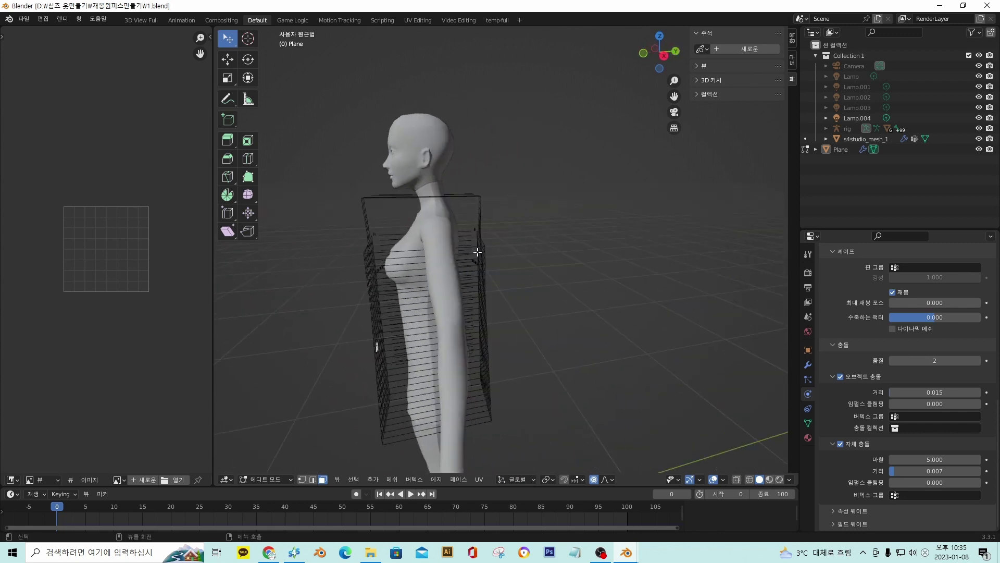
middle_drag(523, 210, 578, 249)
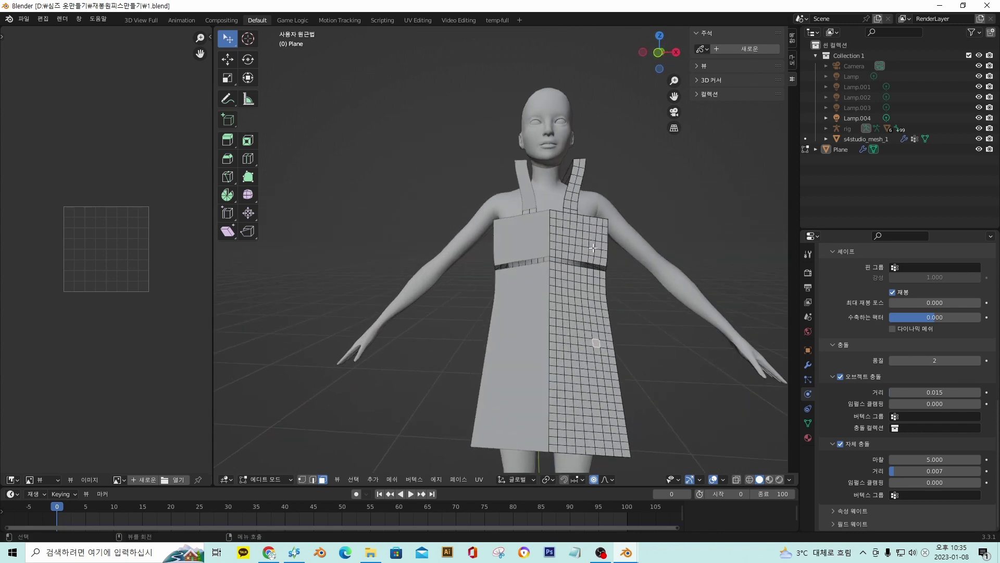
scroll(587, 249, up, 4)
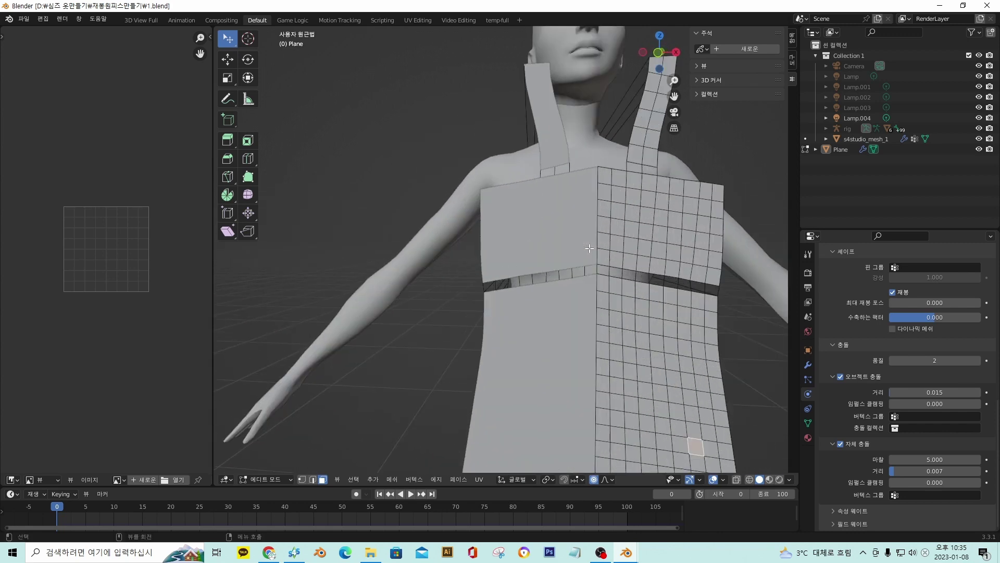
scroll(603, 255, down, 2)
scroll(611, 255, down, 6)
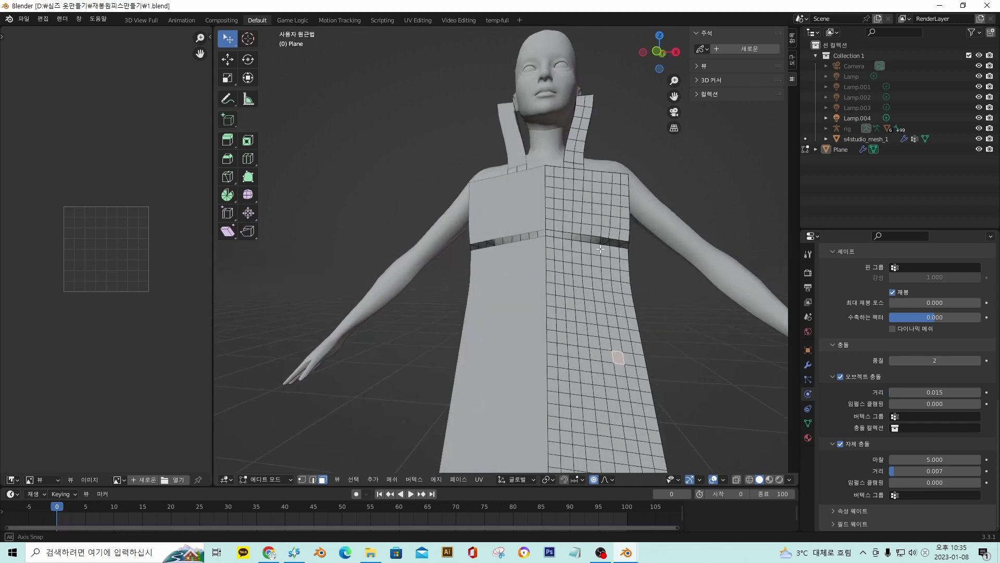
Switch to Object Mode, play the cloth simulation to frame 6 and examine the dress around the body
key(Tab)
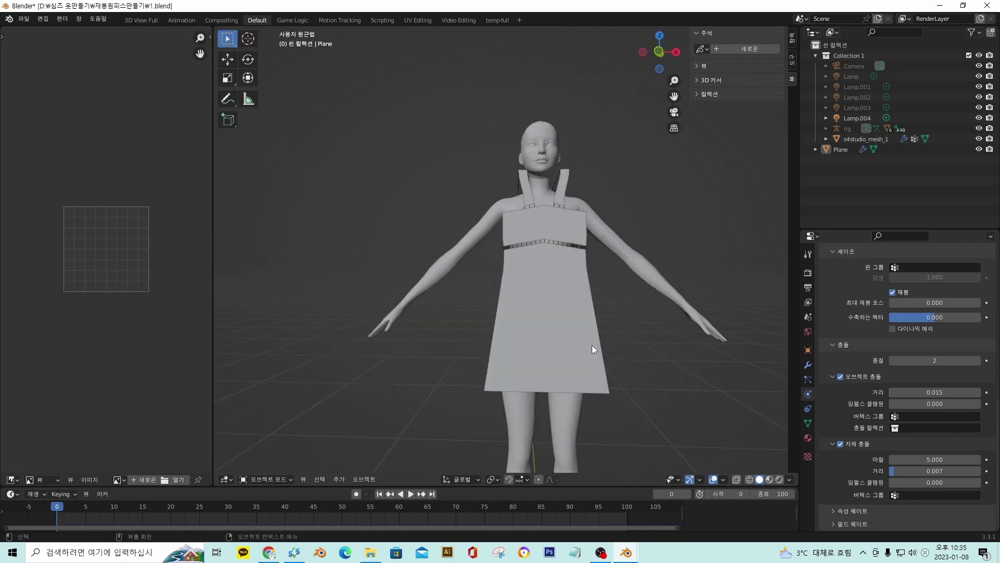
middle_drag(572, 321, 406, 281)
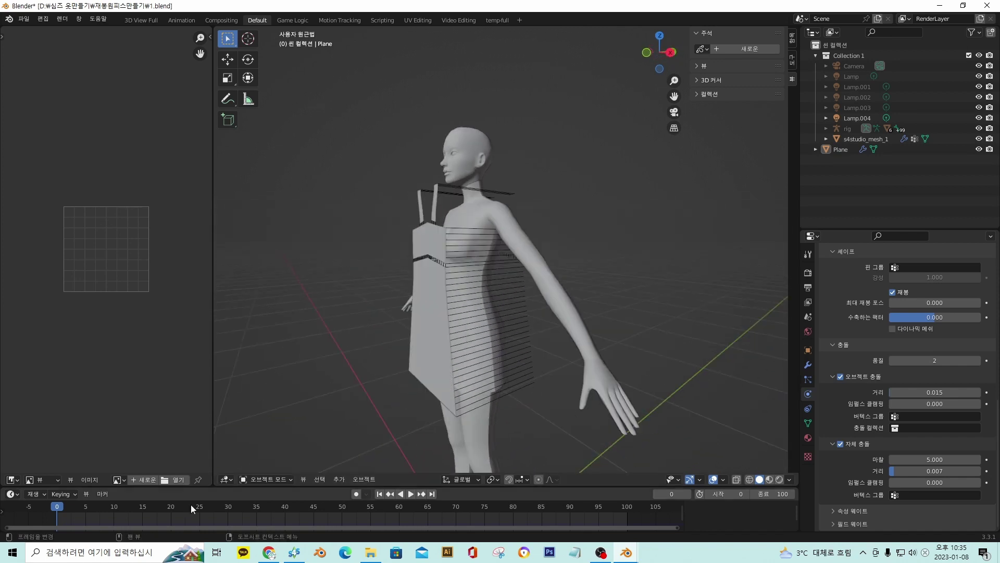
key(space)
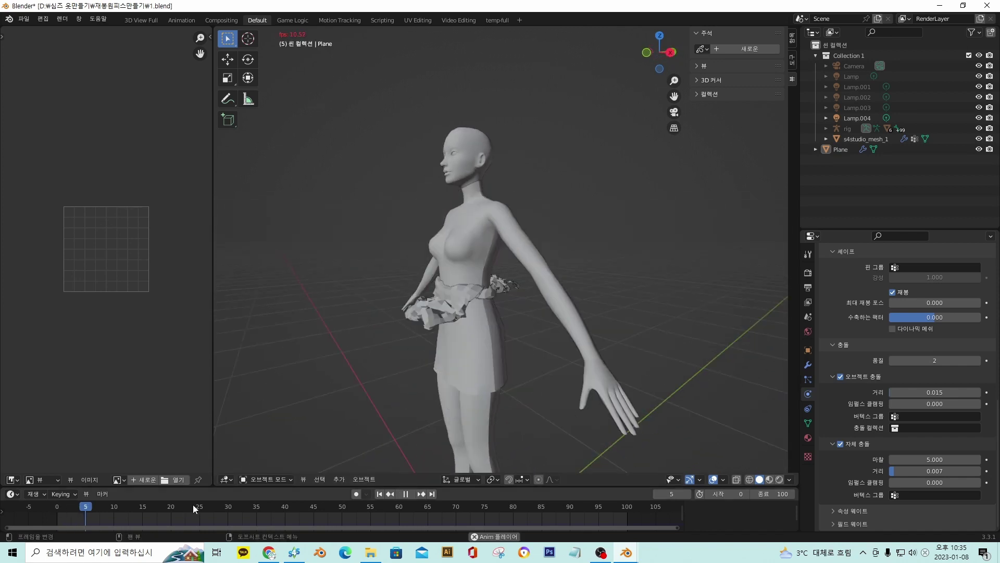
middle_drag(281, 454, 610, 331)
scroll(540, 330, up, 5)
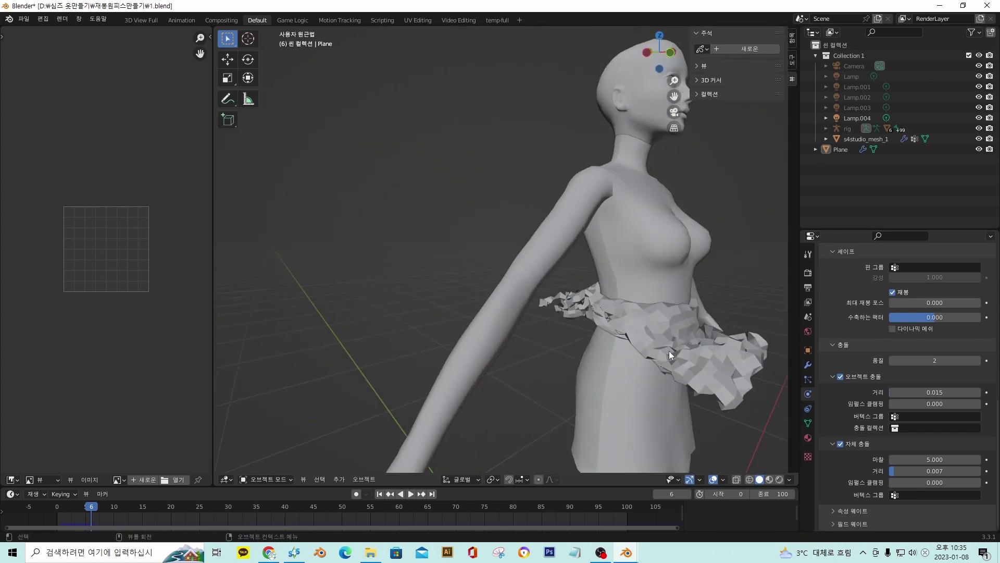
scroll(727, 339, up, 3)
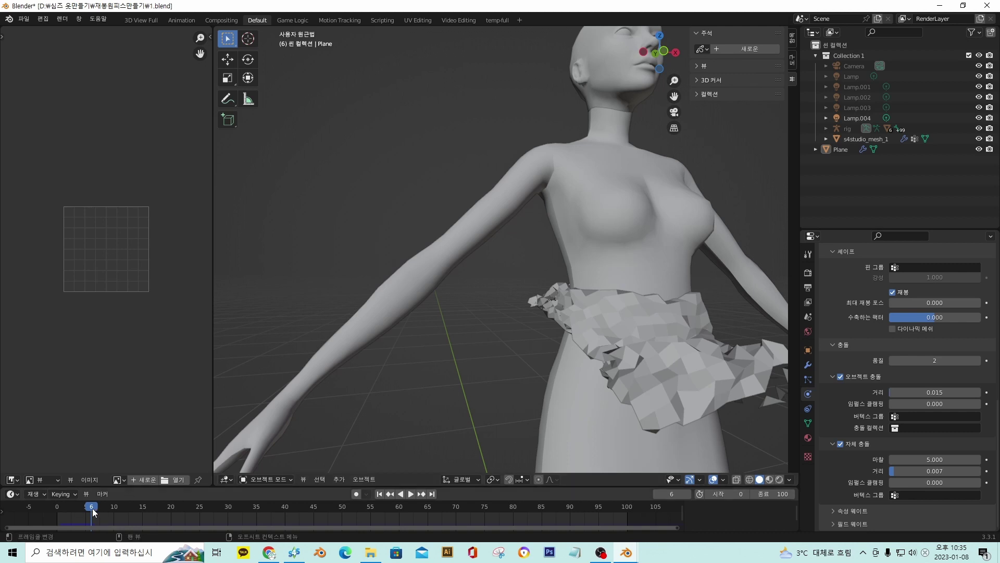
Rewind the cloth simulation to frame 0
drag(92, 508, 58, 507)
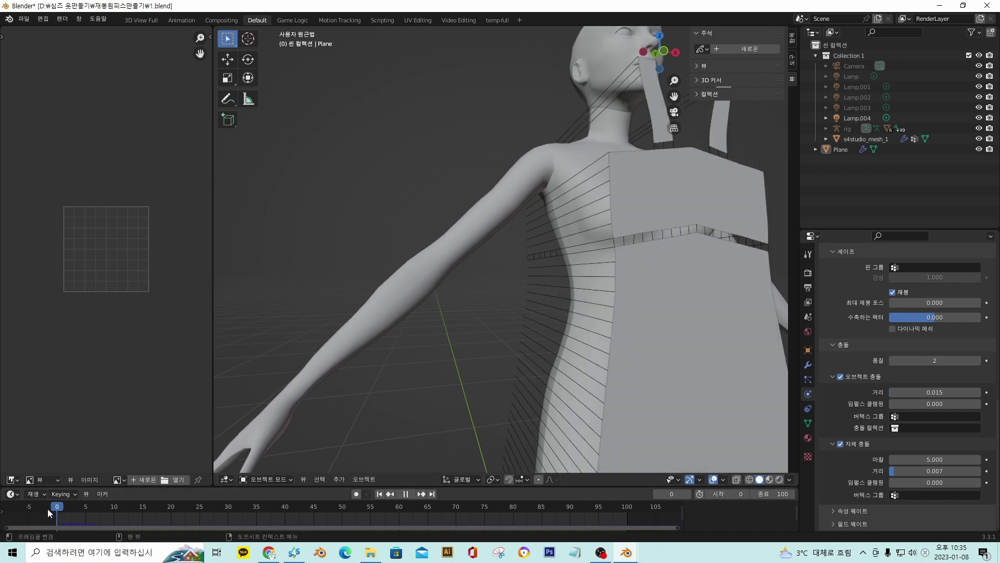
scroll(561, 392, down, 5)
scroll(564, 374, up, 2)
Set the dress cloth's shrinking factor to 0.157 and its self collision distance to 0.003
right_click(542, 318)
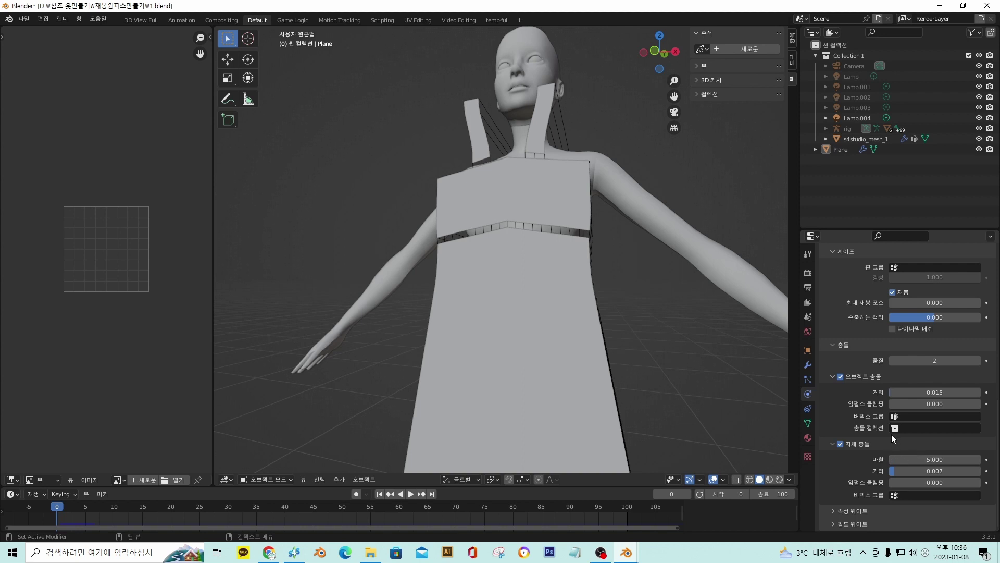
scroll(892, 433, up, 2)
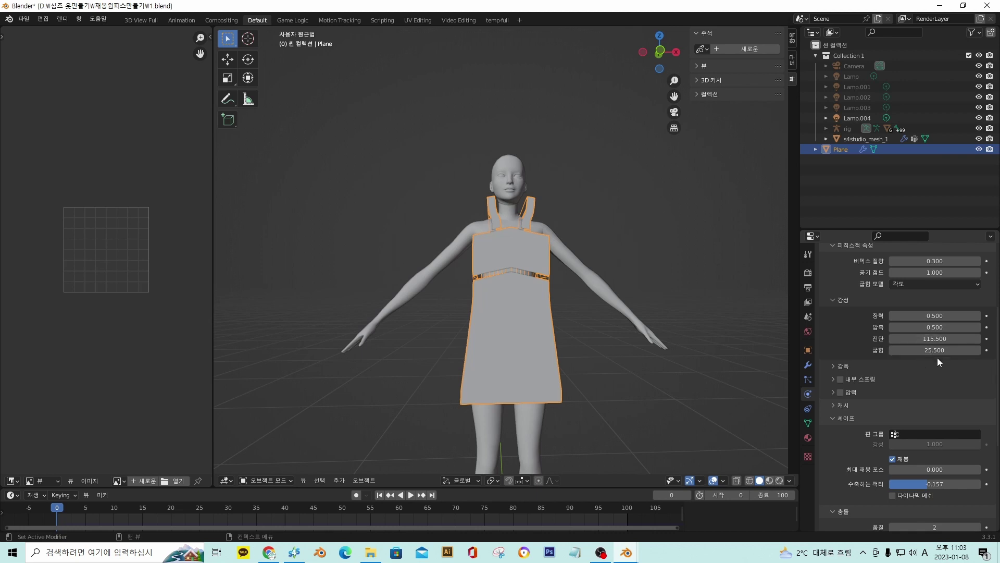
scroll(887, 382, down, 7)
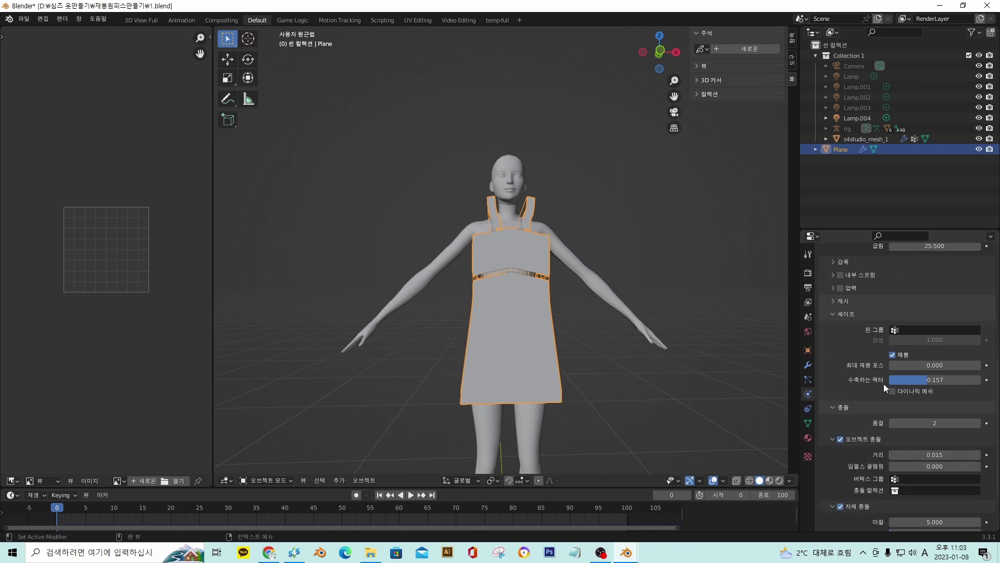
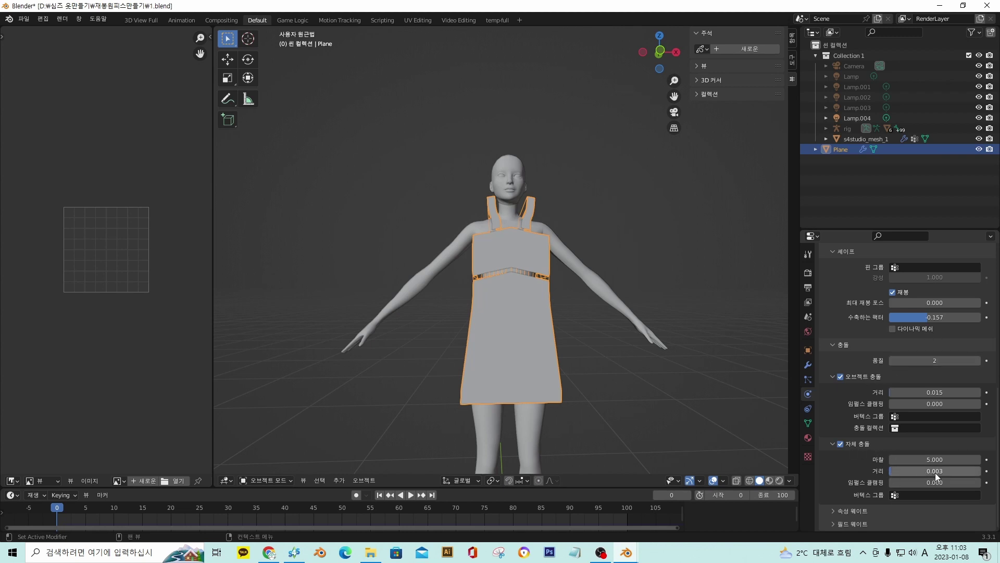
Examine the flat dress panels and their sewing edges around the body from the front and side
middle_drag(636, 321, 611, 340)
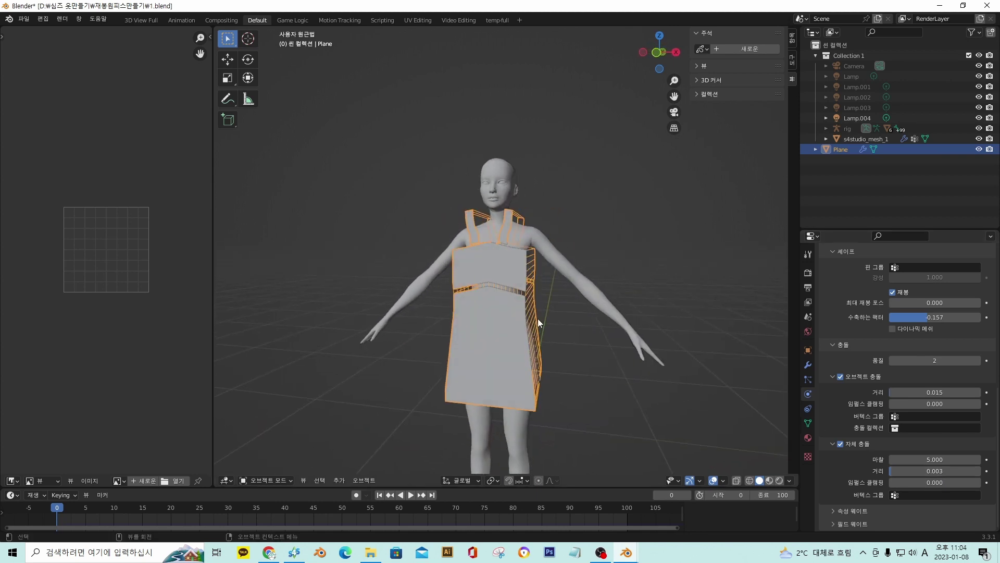
middle_drag(493, 296, 714, 332)
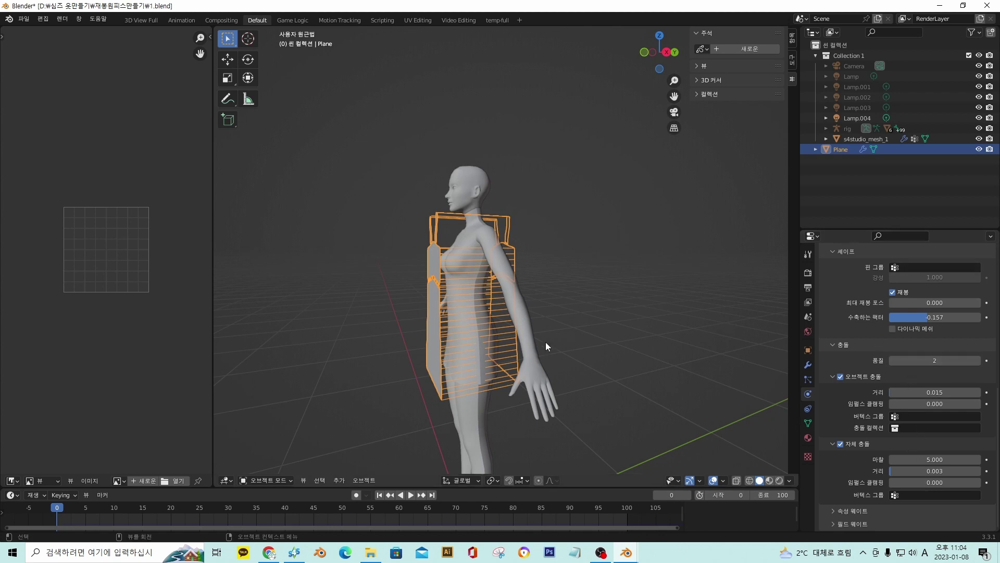
middle_drag(546, 342, 498, 342)
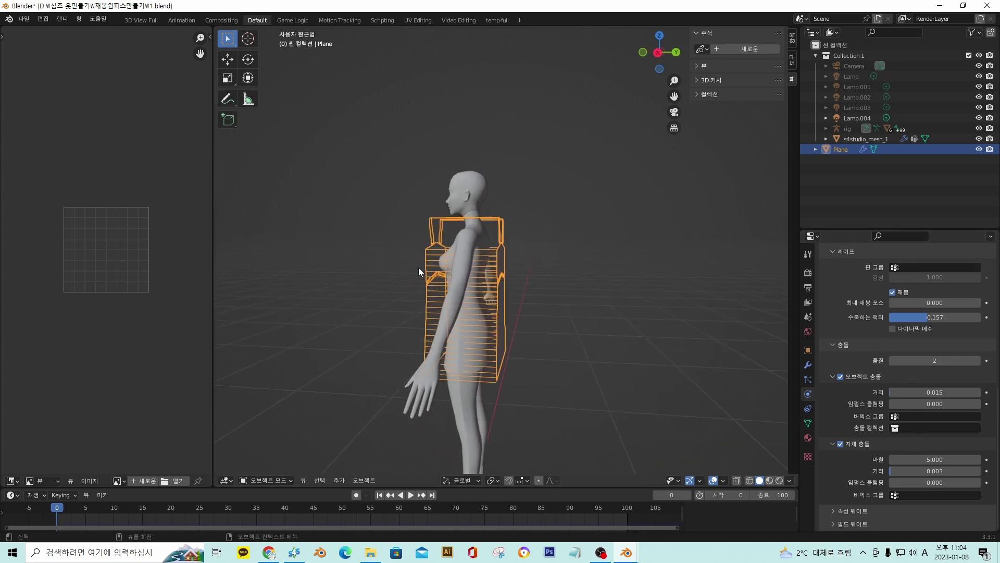
middle_drag(418, 268, 516, 264)
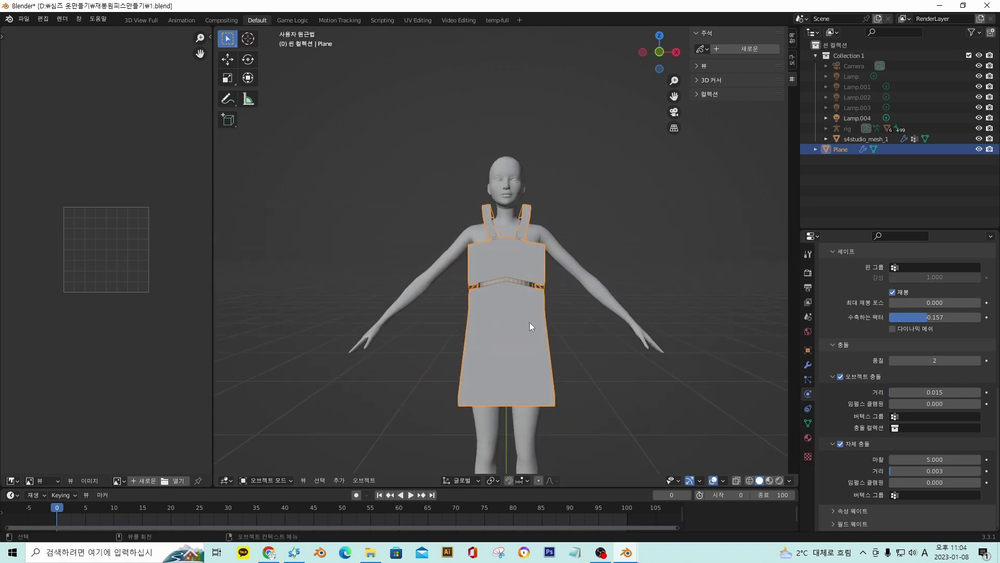
middle_drag(529, 322, 620, 318)
scroll(520, 305, up, 4)
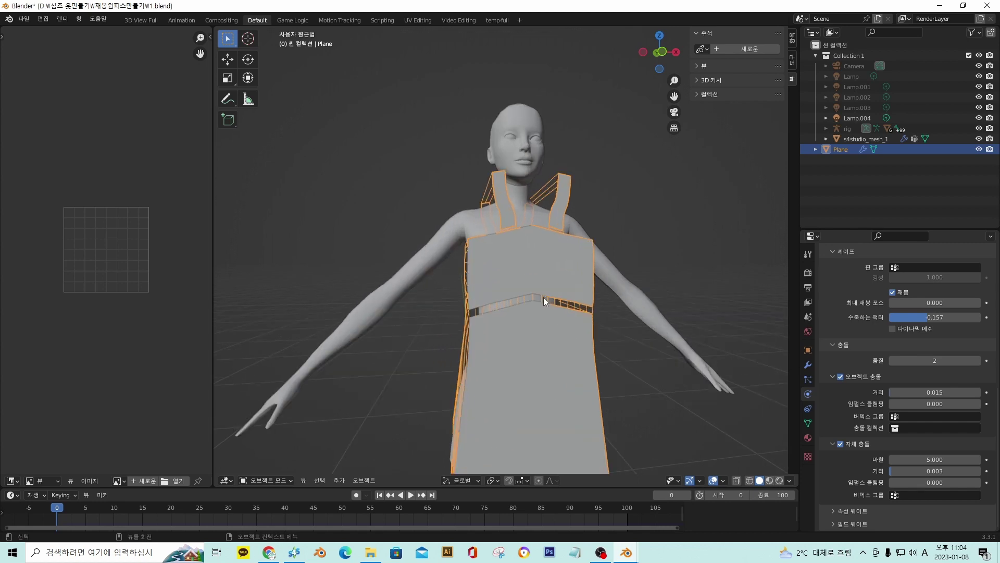
scroll(543, 301, down, 3)
middle_drag(536, 312, 583, 316)
middle_drag(396, 442, 448, 429)
Play the cloth simulation to frame 9 and examine the dress's side seam and straps
key(space)
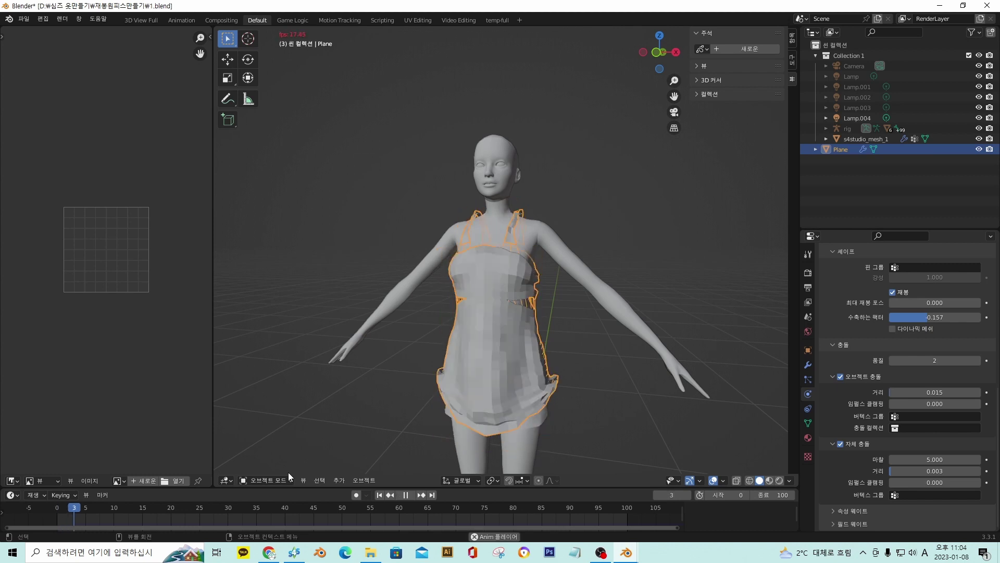
middle_drag(492, 384, 454, 229)
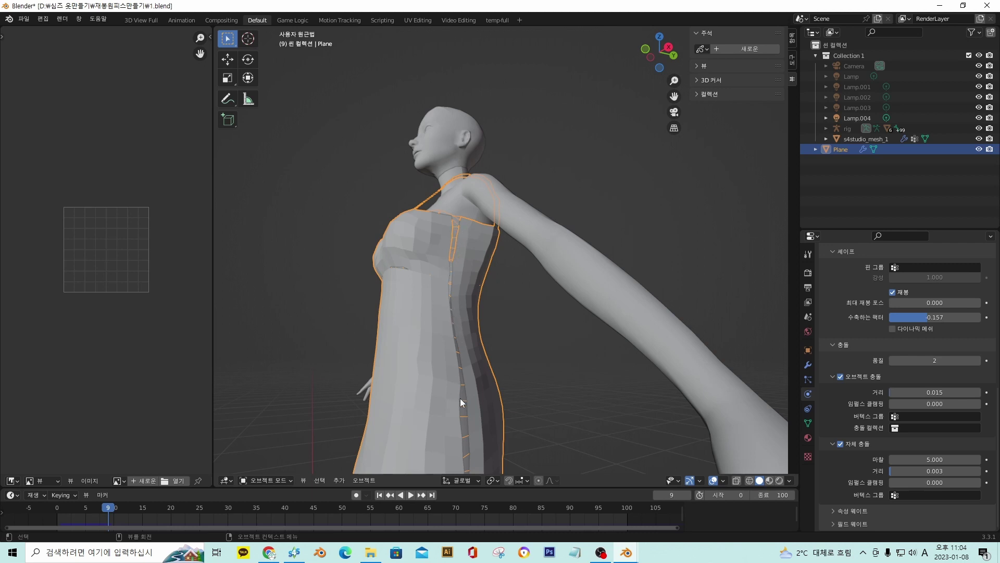
middle_drag(458, 421, 474, 328)
middle_drag(449, 145, 472, 261)
middle_drag(472, 218, 485, 300)
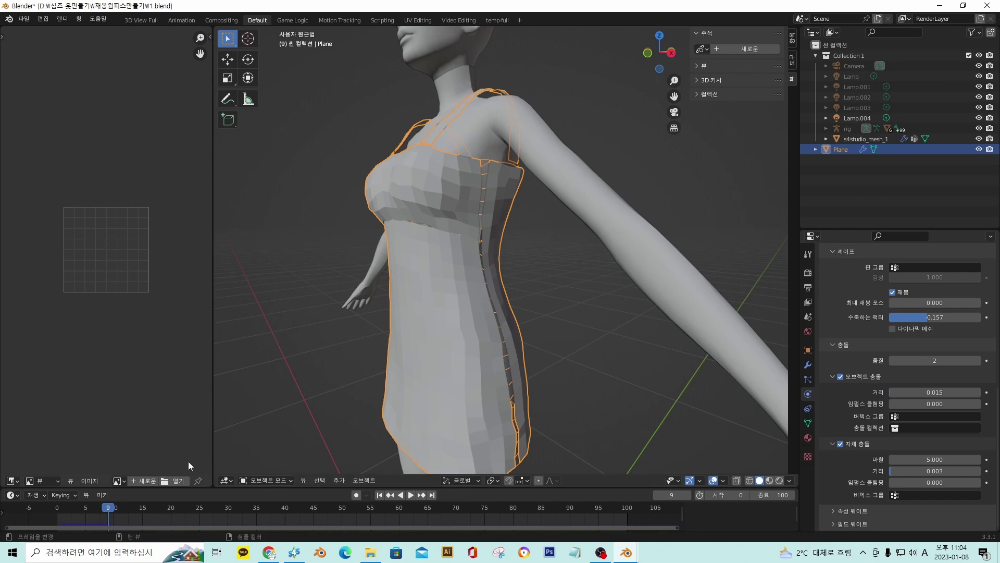
Rewind the simulation to the start, replay it to frame 35 and examine the dress from the front
drag(109, 511, 39, 513)
key(space)
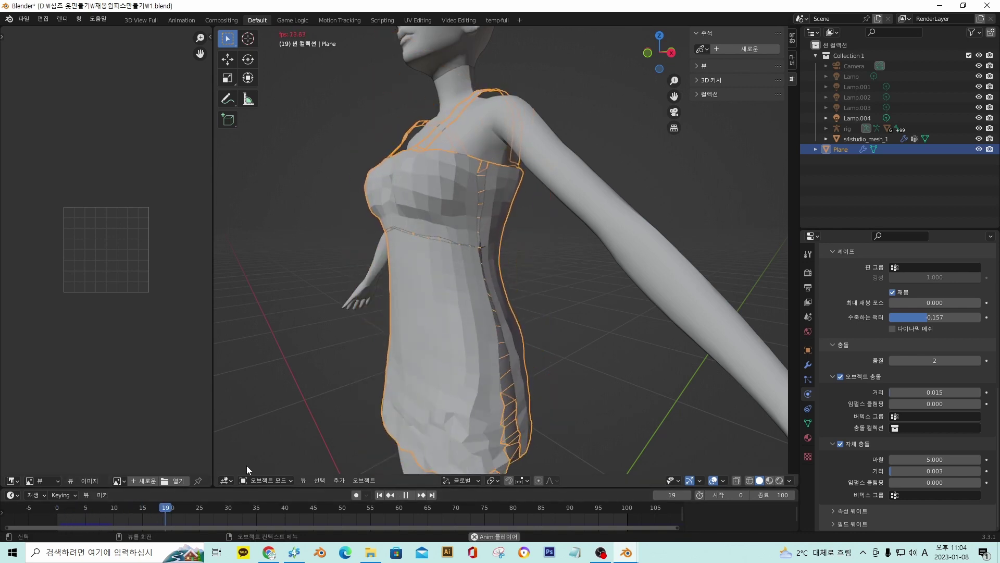
key(space)
middle_drag(447, 388, 568, 273)
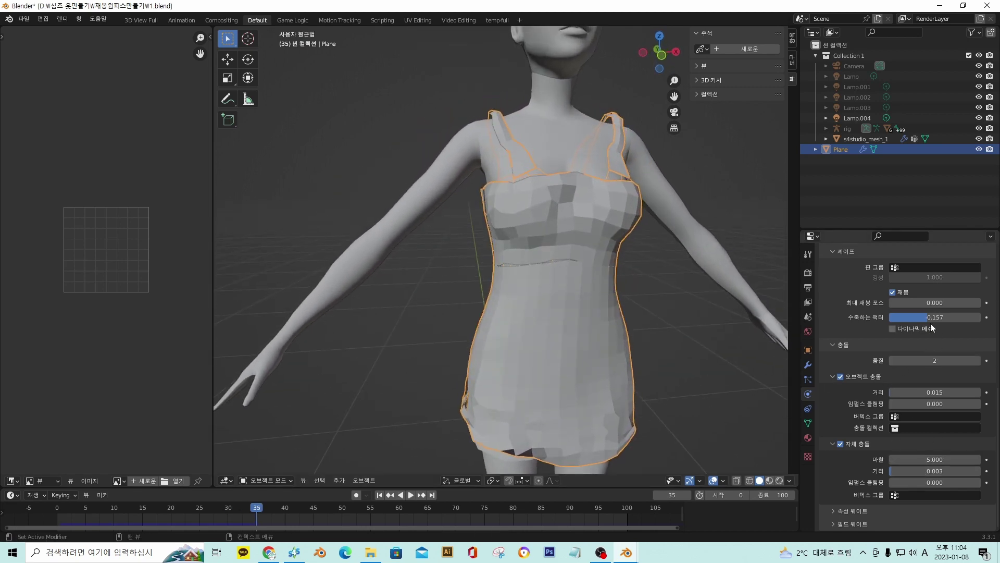
Step the simulation back to frame 7, replay it to frame 13 and compare the dress's fit from the side and front
drag(251, 504, 106, 509)
middle_drag(479, 430, 514, 405)
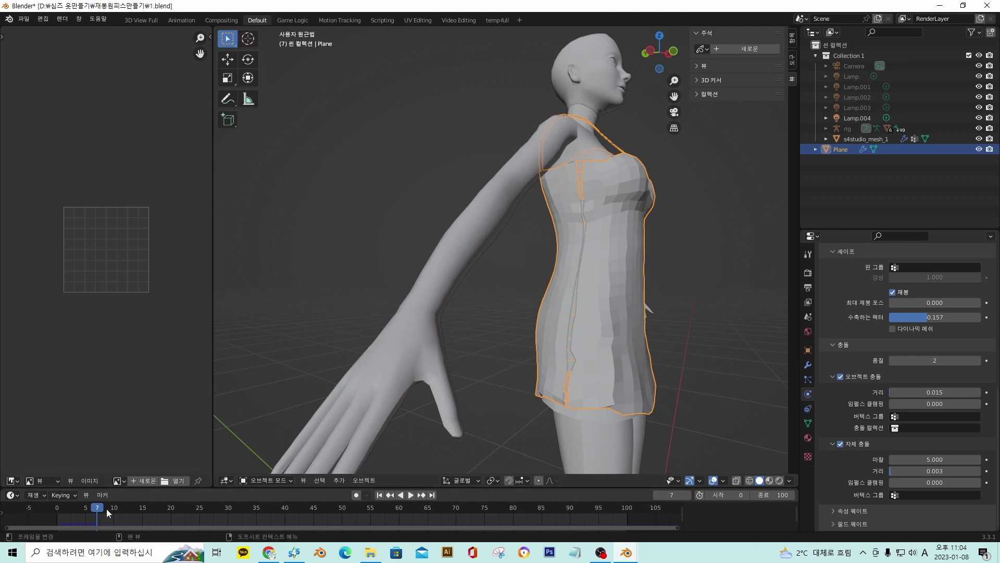
key(space)
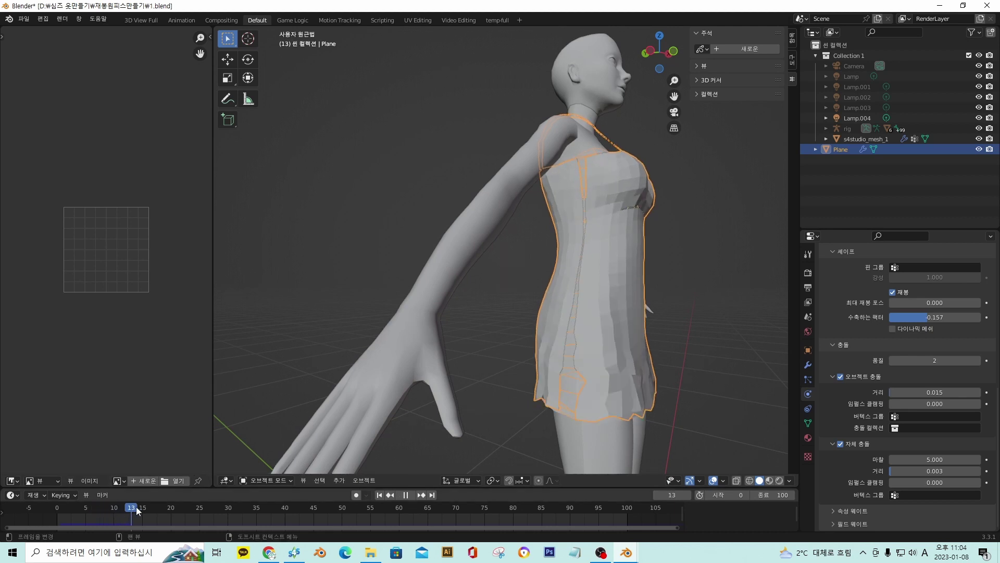
drag(135, 509, 129, 513)
key(space)
middle_drag(546, 389, 470, 401)
key(space)
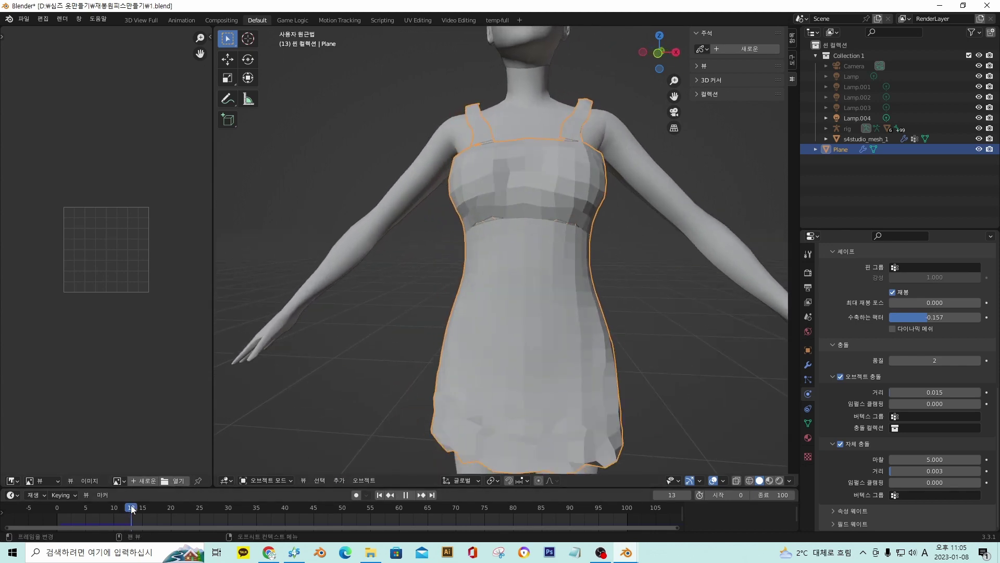
Set the simulation to frame 9 and inspect the seam under the bust up close
mouse_move(155, 501)
mouse_down()
mouse_move(167, 498)
mouse_move(150, 501)
mouse_move(158, 498)
mouse_up()
middle_drag(471, 409, 448, 417)
drag(154, 509, 108, 511)
middle_drag(453, 427, 336, 395)
scroll(550, 369, up, 5)
scroll(323, 403, up, 4)
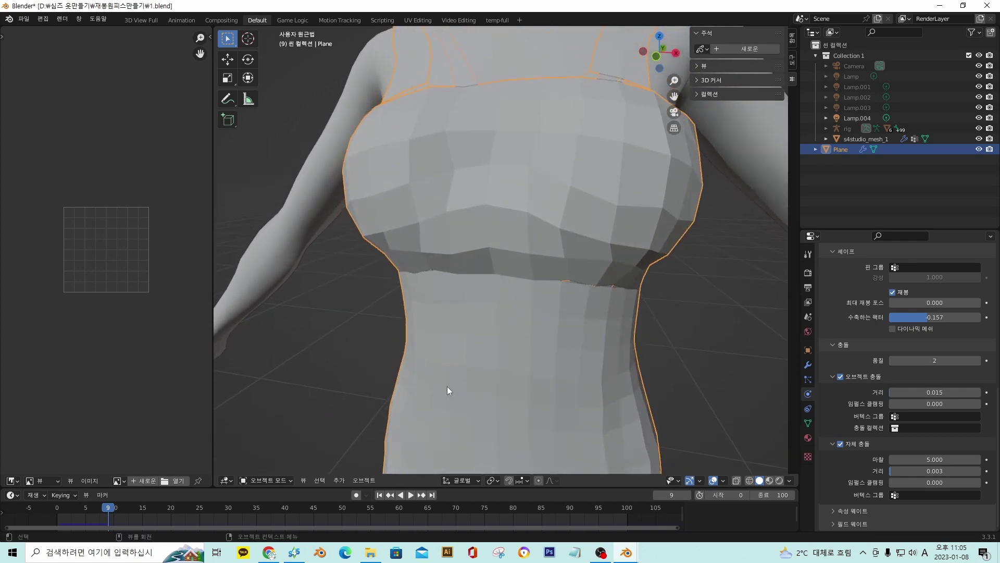
Apply Shade Smooth to the dress
scroll(469, 379, down, 5)
middle_drag(483, 374, 589, 277)
right_click(571, 241)
click(570, 239)
scroll(525, 273, down, 5)
scroll(445, 272, up, 5)
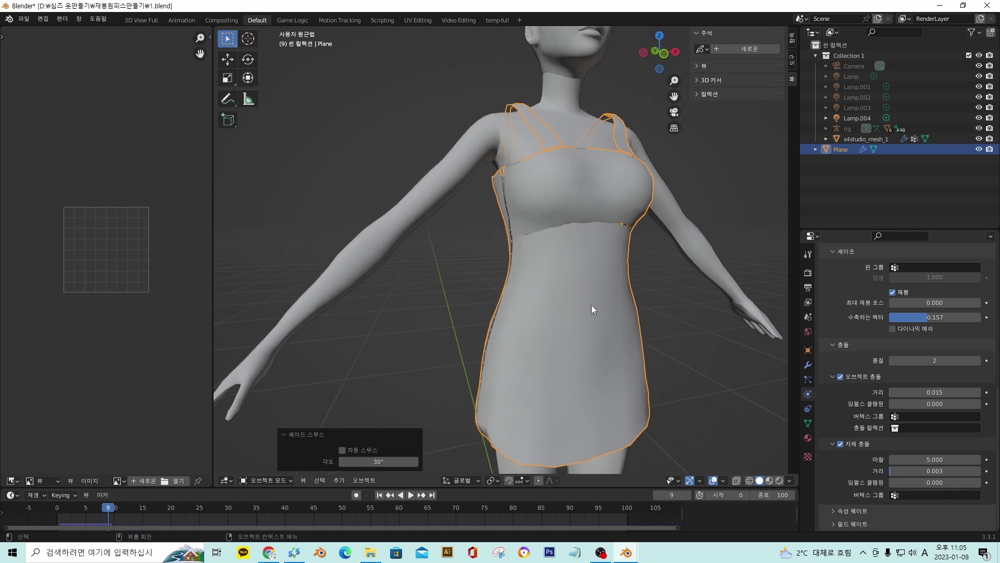
Examine the smooth-shaded dress on the body from the front at different distances
scroll(591, 308, down, 2)
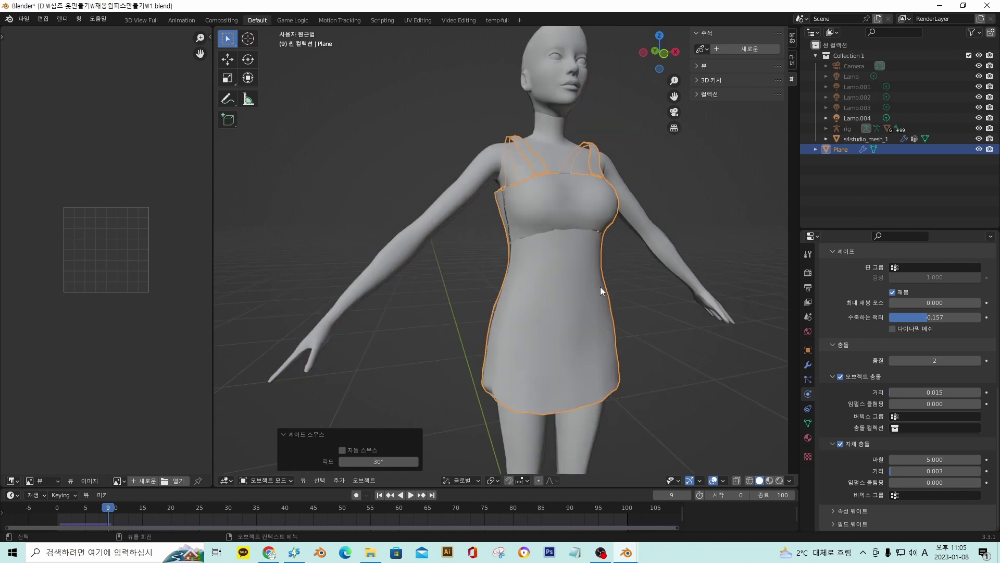
middle_drag(600, 287, 544, 292)
scroll(536, 270, up, 3)
scroll(529, 289, down, 4)
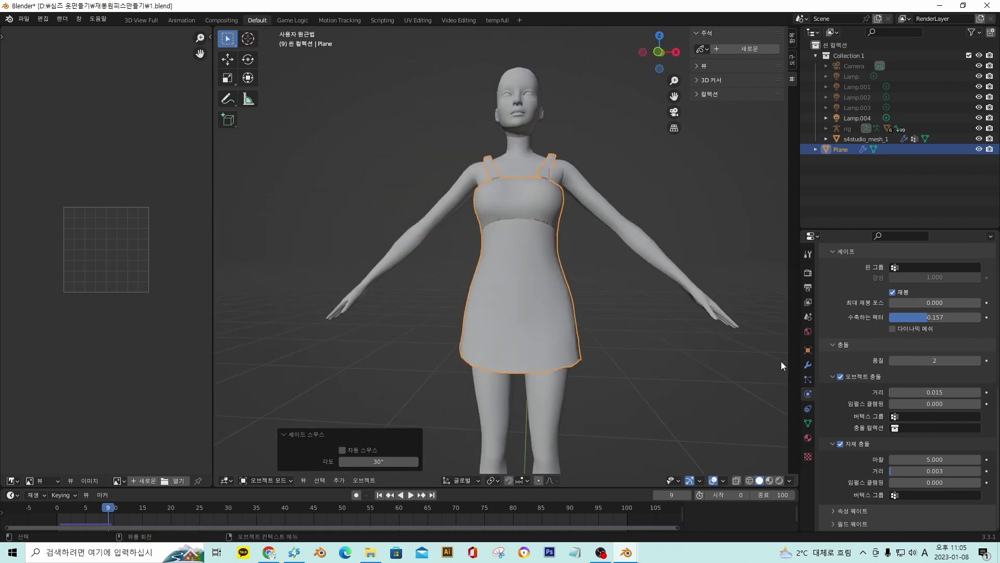
middle_drag(503, 260, 509, 272)
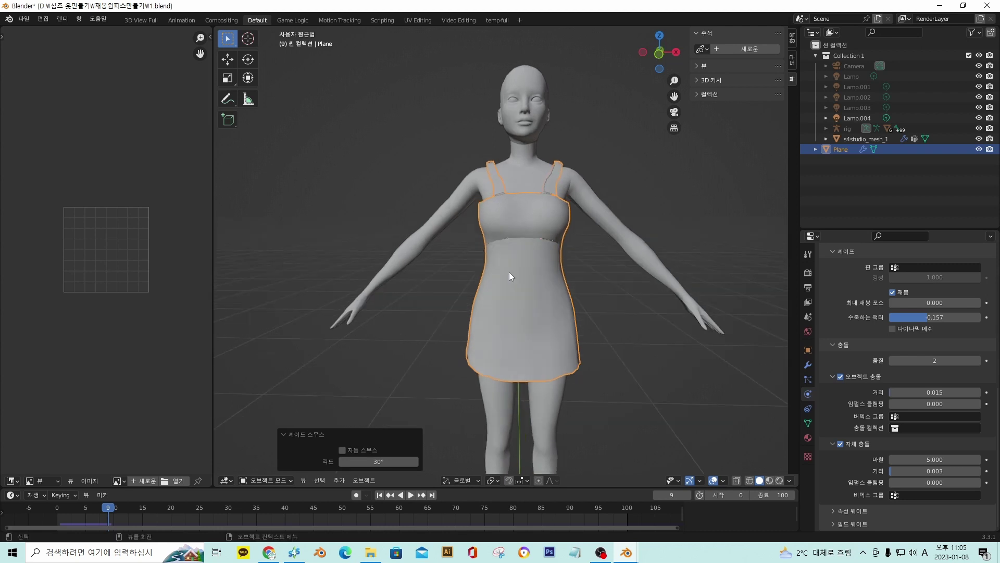
scroll(606, 313, up, 2)
scroll(598, 311, down, 2)
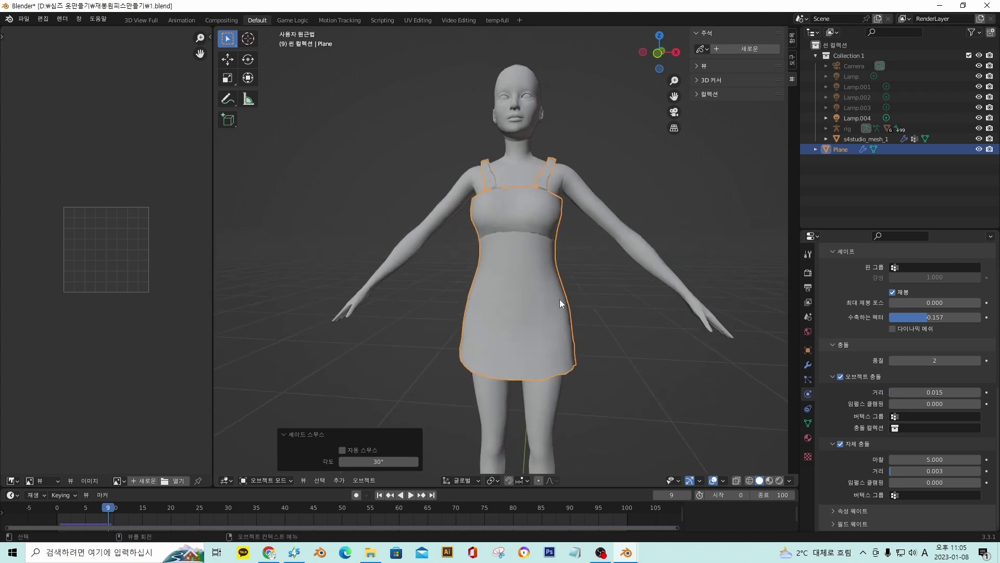
Apply the dress's Mirror and Cloth modifiers
click(808, 364)
scroll(646, 315, up, 2)
middle_drag(619, 317, 616, 317)
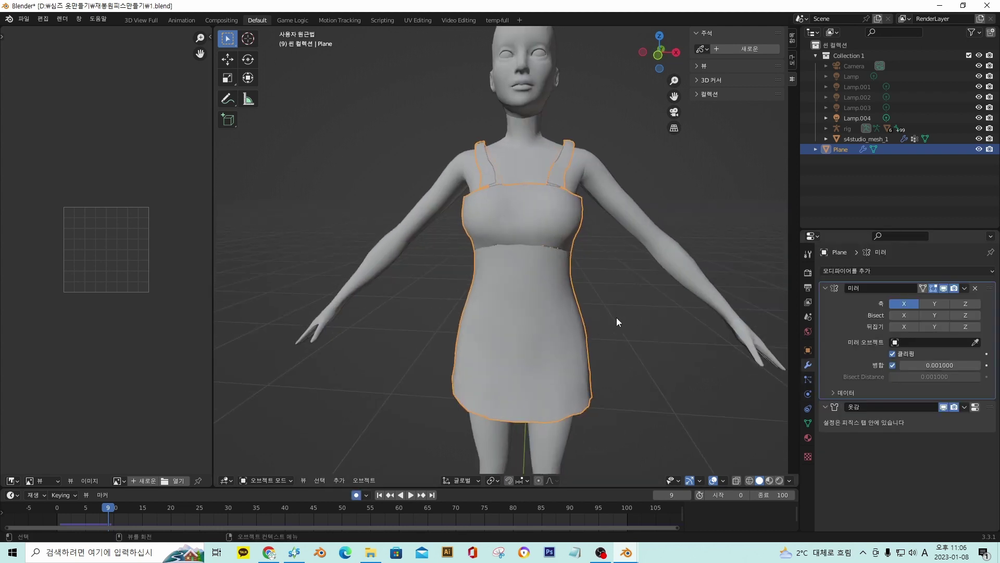
key(ctrl+a)
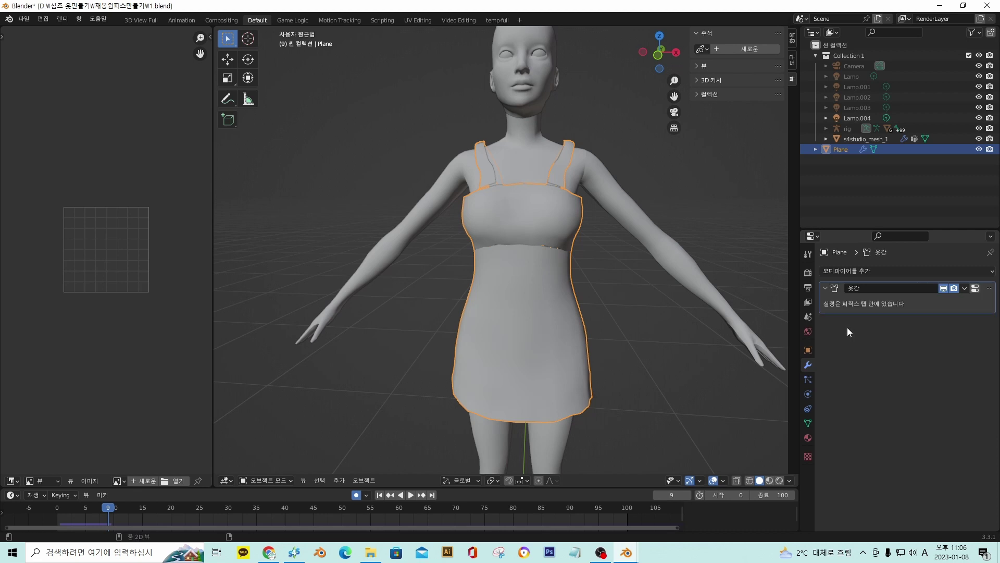
key(ctrl+a)
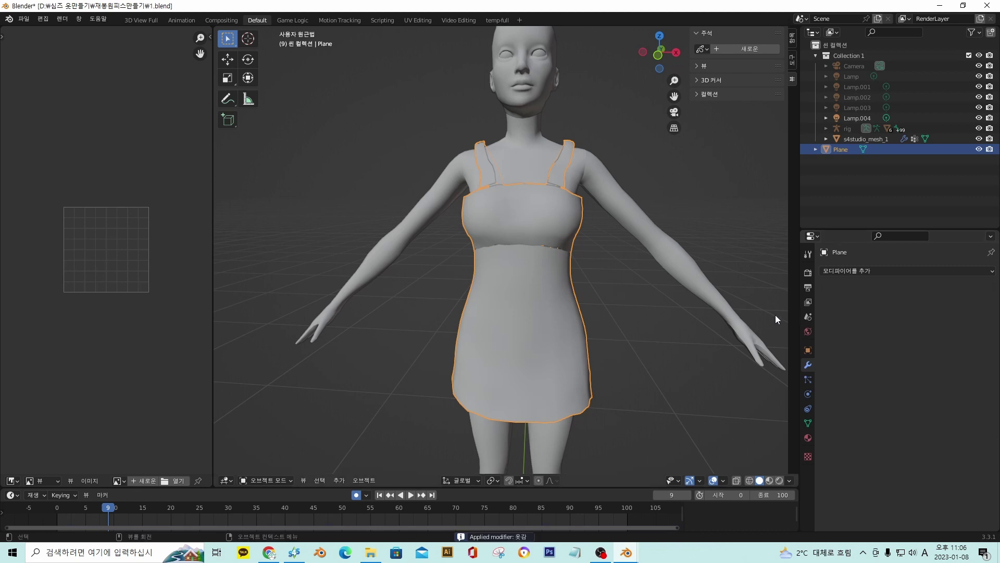
Switch the dress to Edit Mode and look over its mesh from the front
middle_drag(775, 314, 527, 349)
click(267, 482)
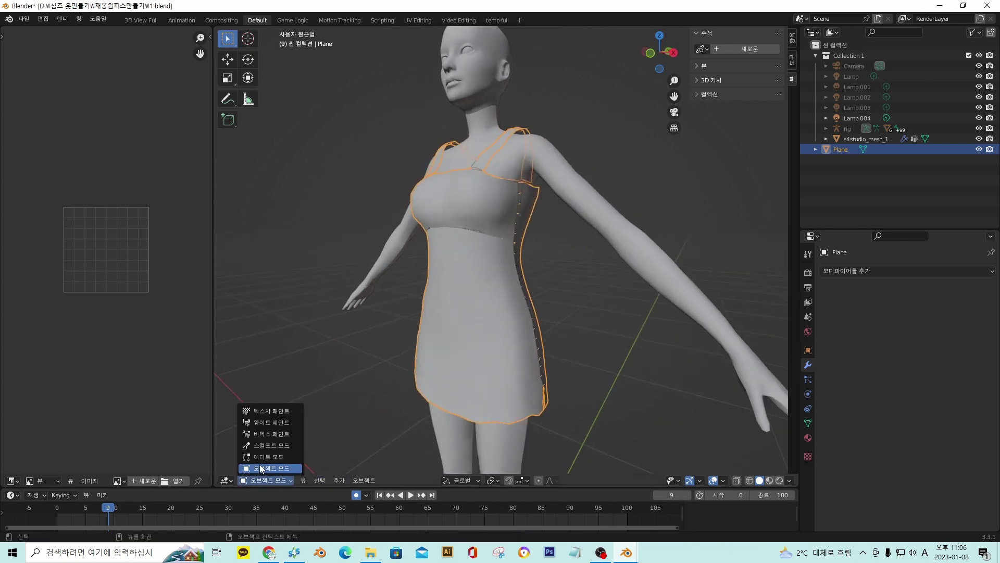
click(276, 461)
middle_drag(500, 399, 549, 358)
scroll(515, 356, up, 2)
scroll(549, 358, down, 2)
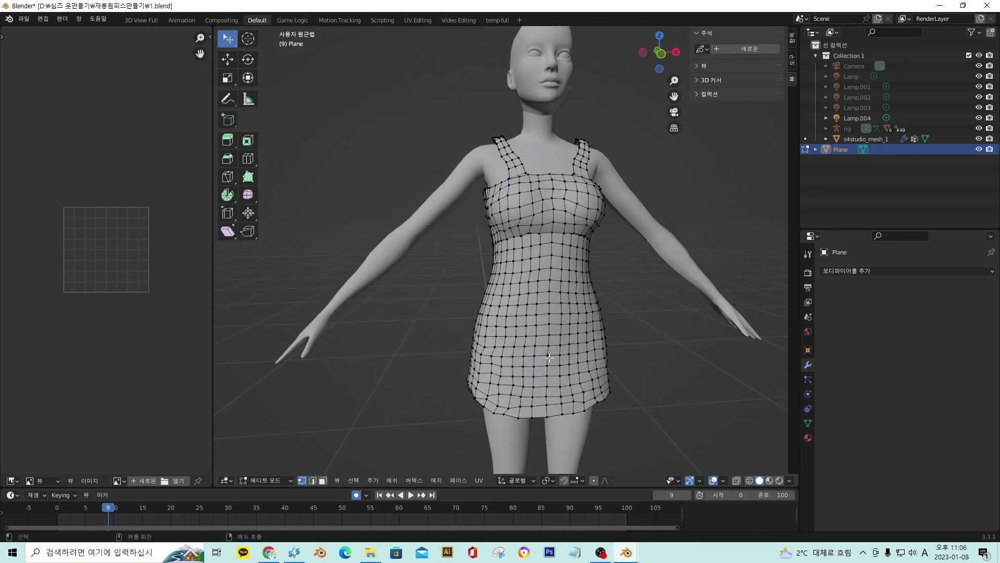
Select all of the dress's vertices and merge them by distance
key(a)
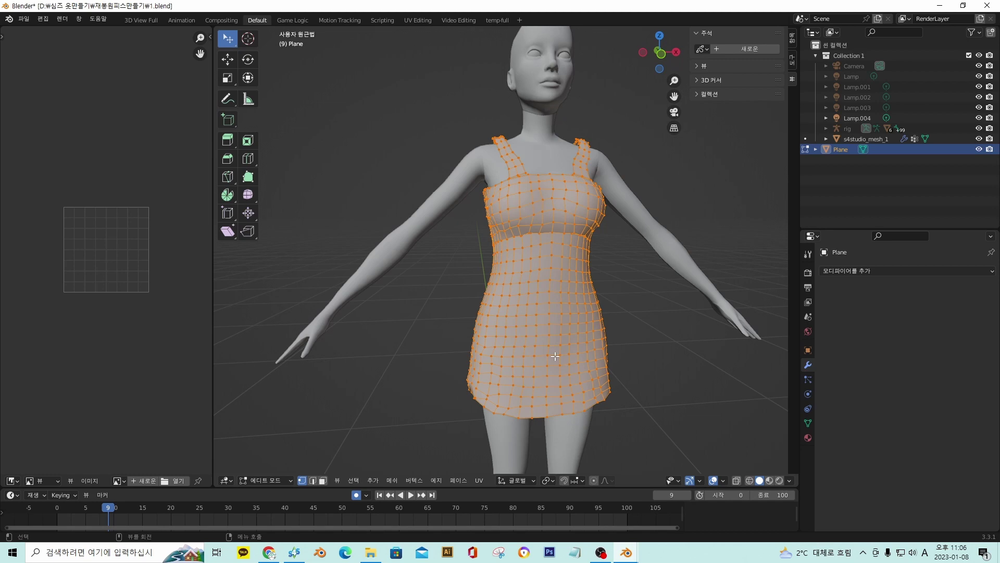
key(m)
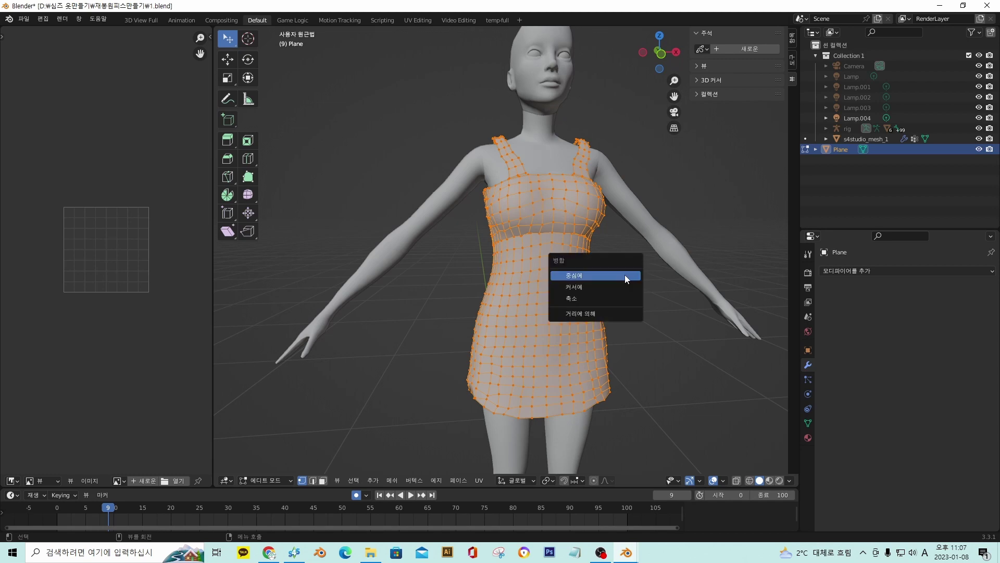
click(605, 316)
Set the merge distance for the dress's vertices to 0.010 to close the waist and side seams
scroll(547, 295, up, 5)
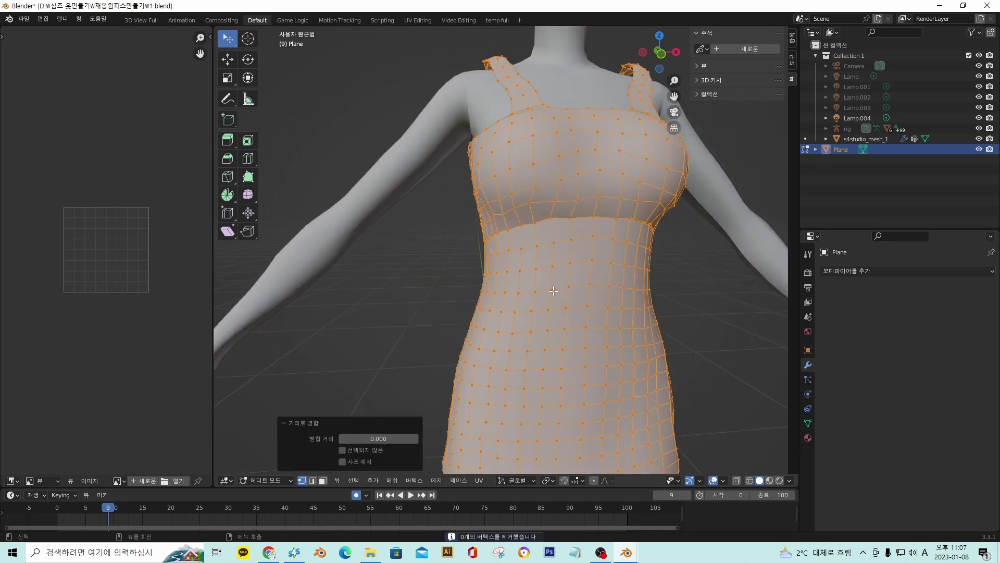
middle_drag(551, 293, 529, 242)
scroll(555, 291, down, 5)
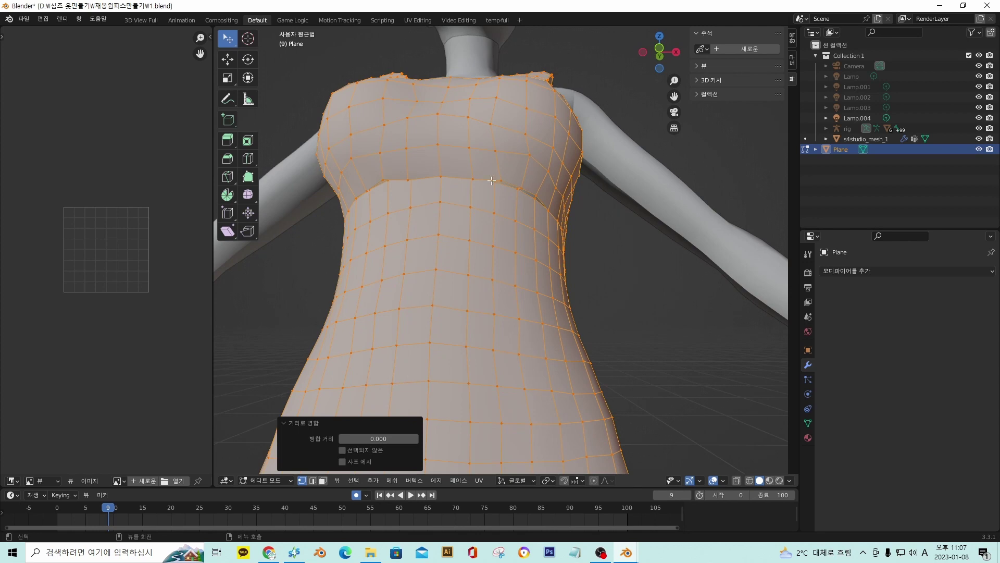
middle_drag(525, 197, 516, 191)
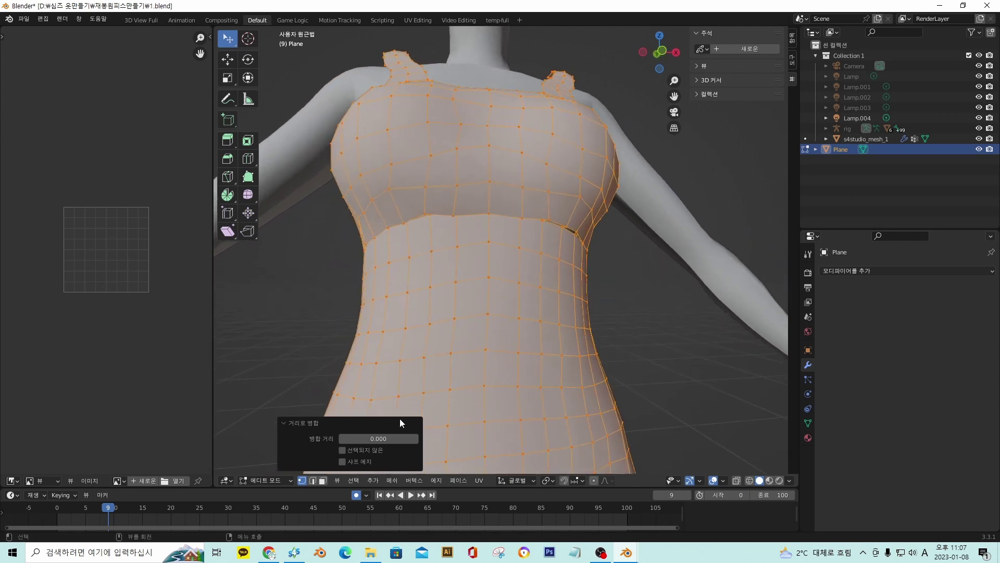
click(415, 439)
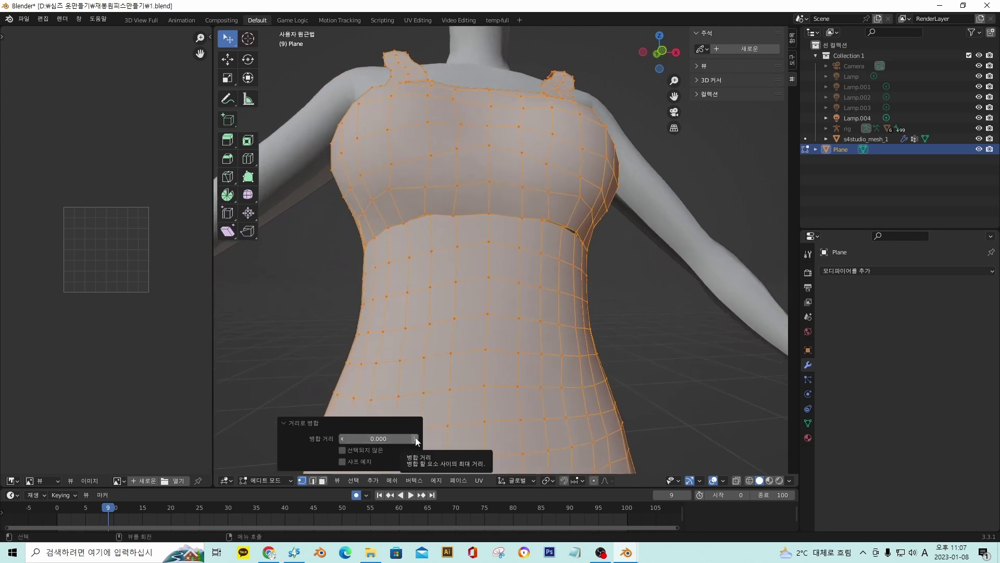
middle_drag(471, 279, 586, 208)
click(416, 439)
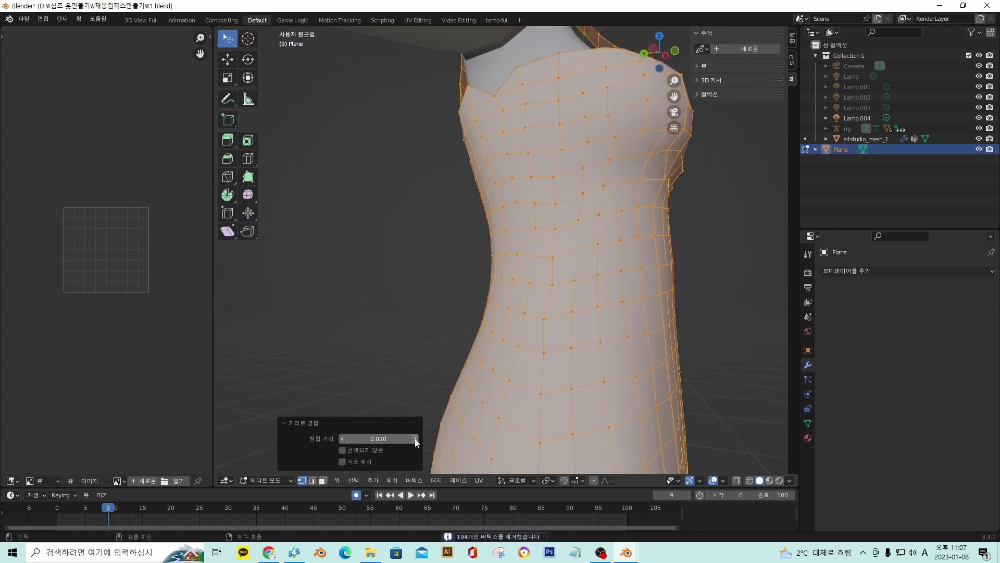
middle_drag(645, 178, 576, 190)
drag(369, 436, 342, 440)
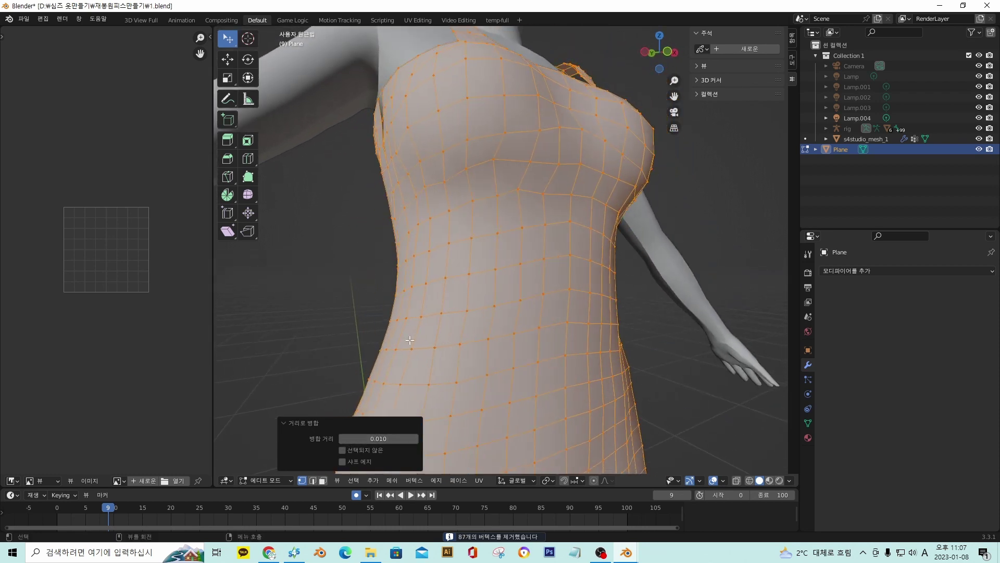
Select the mismatched vertices along the side seam just below the armhole
middle_drag(469, 312, 534, 264)
click(546, 297)
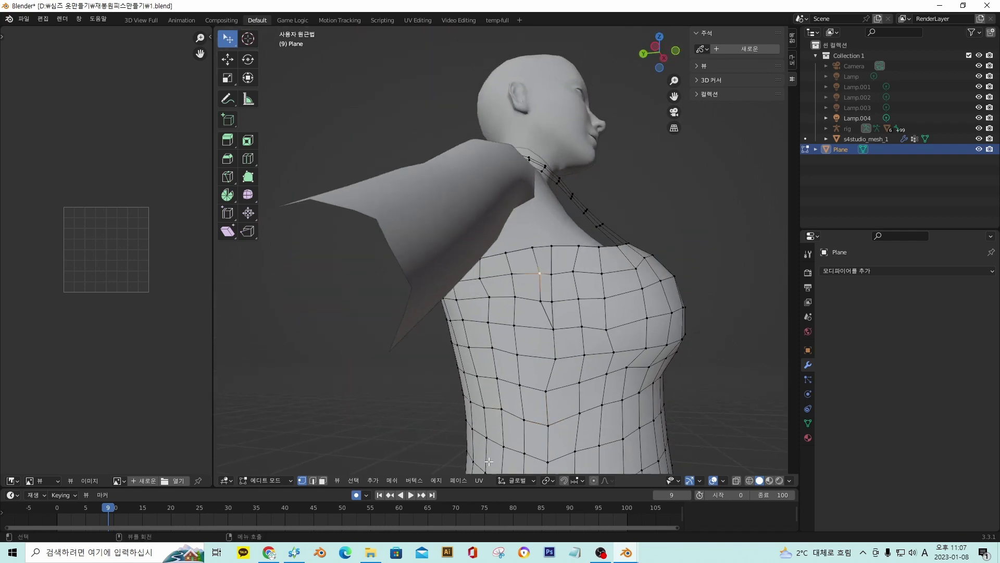
shift+click(545, 251)
shift+click(541, 286)
click(547, 316)
middle_drag(577, 278, 498, 306)
scroll(572, 282, up, 4)
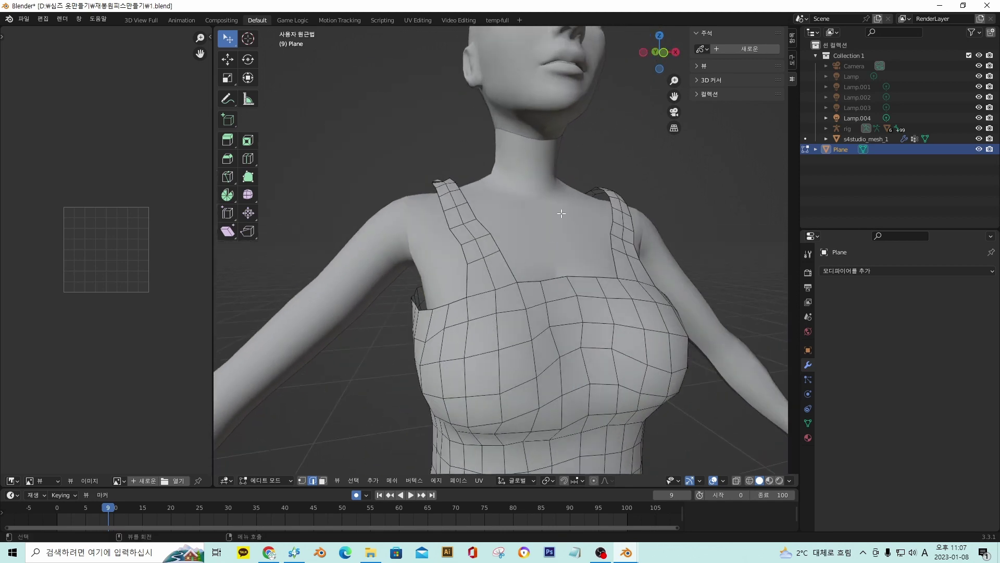
Set the base color of the body mesh s4studio_mesh_1's DiffuseMap material to blue with hue 0.614, saturation 0.877 and value 0.800
middle_drag(525, 254, 679, 421)
scroll(551, 241, down, 5)
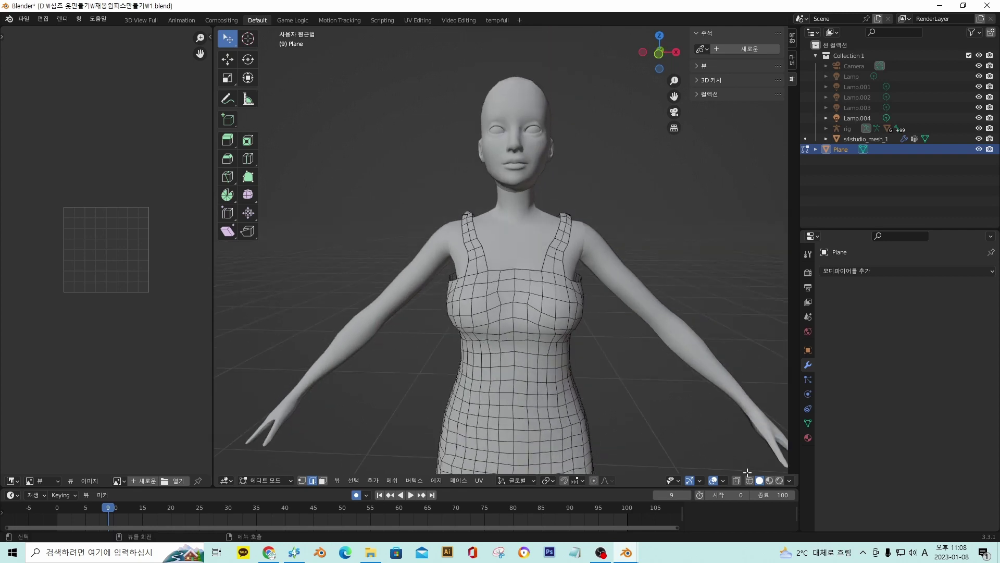
click(769, 482)
click(759, 480)
middle_drag(584, 334, 513, 250)
click(852, 138)
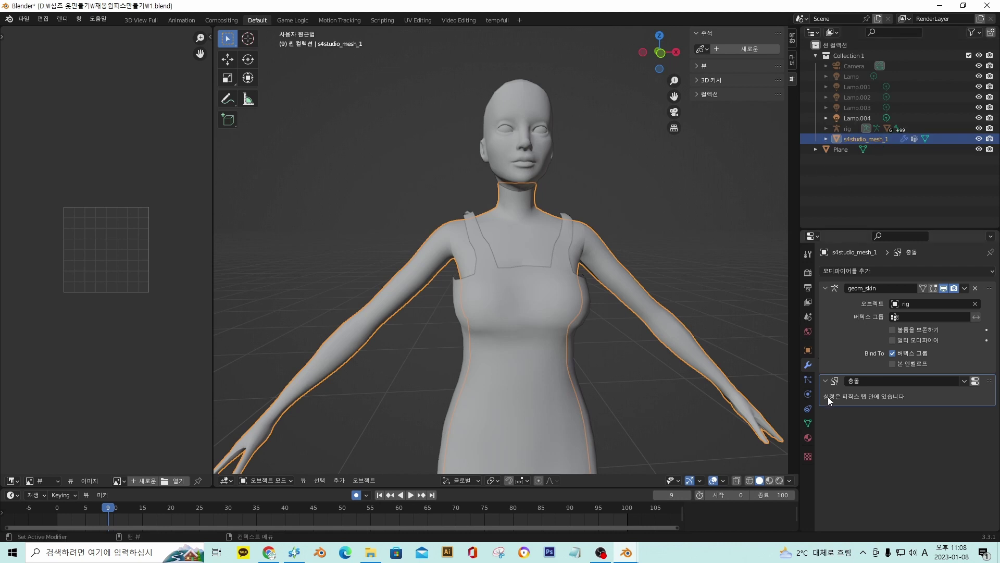
click(808, 439)
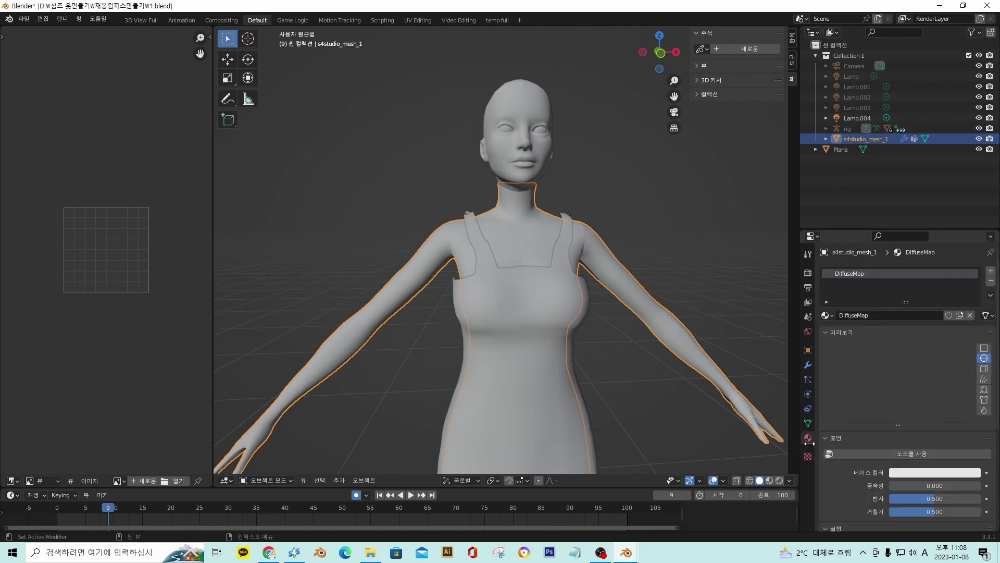
click(920, 473)
mouse_move(926, 367)
mouse_down()
mouse_move(937, 331)
mouse_move(940, 341)
mouse_up()
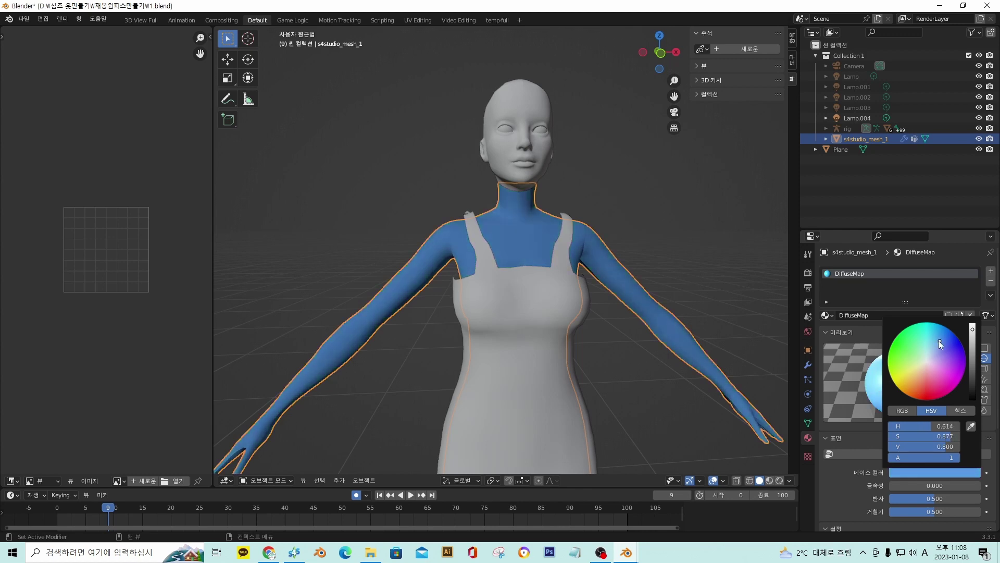
Check the dress's side for gaps against the blue body and switch the dress to Edit Mode
middle_drag(589, 276, 524, 295)
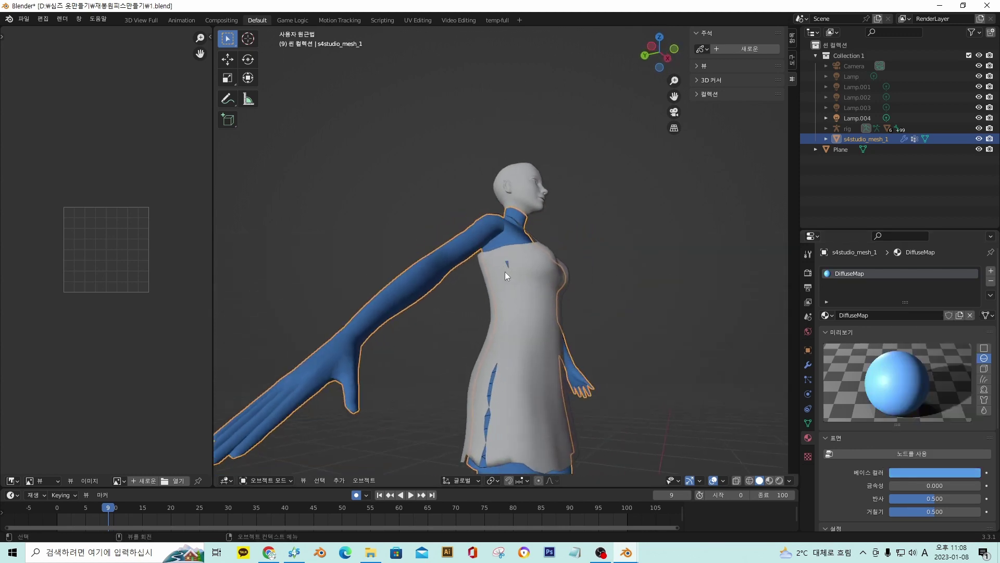
middle_drag(527, 261, 516, 333)
click(840, 148)
scroll(514, 320, up, 3)
click(259, 478)
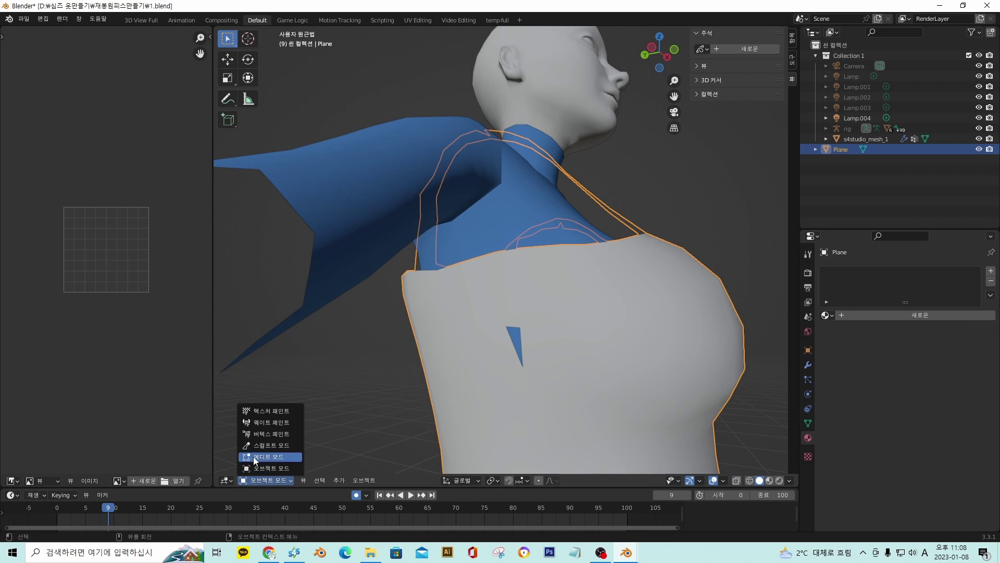
click(254, 456)
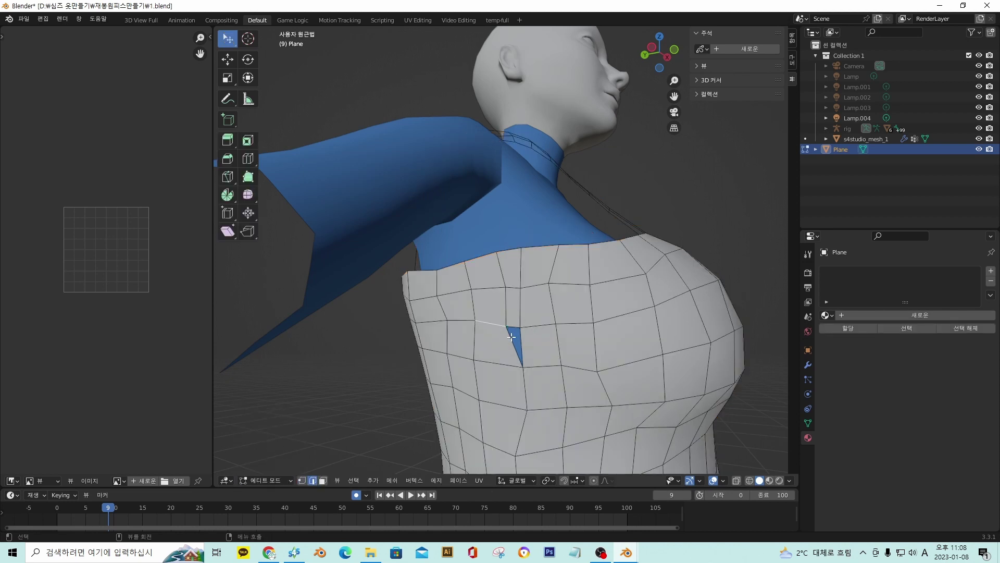
Select the two long edges bordering the triangular hole in the side seam below the armhole
click(511, 337)
shift+click(527, 342)
middle_drag(583, 348, 410, 298)
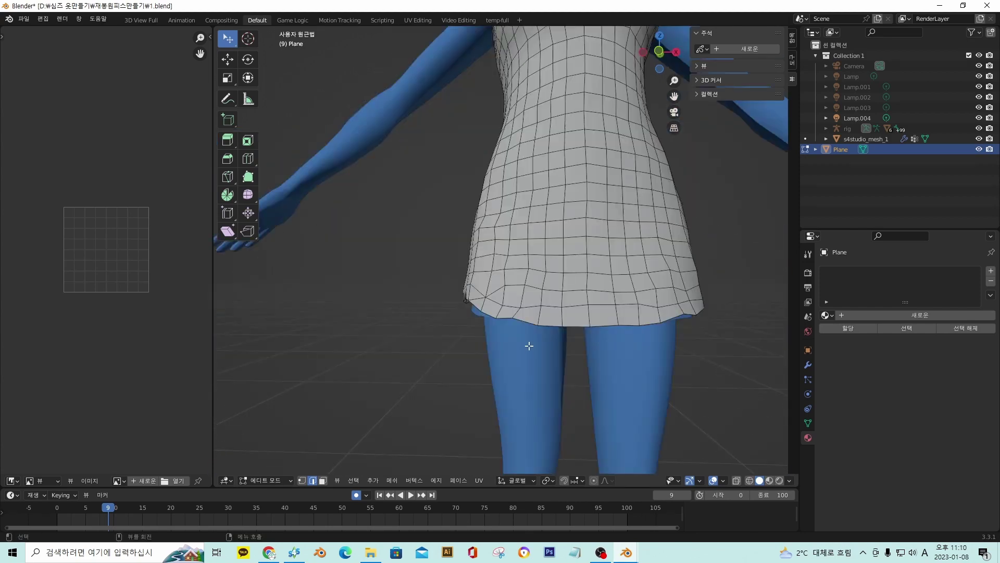
Move the lowest face loop of the skirt hem by -0.00536 along Z
middle_drag(529, 346, 534, 299)
scroll(500, 295, up, 2)
scroll(522, 315, up, 3)
scroll(522, 315, down, 4)
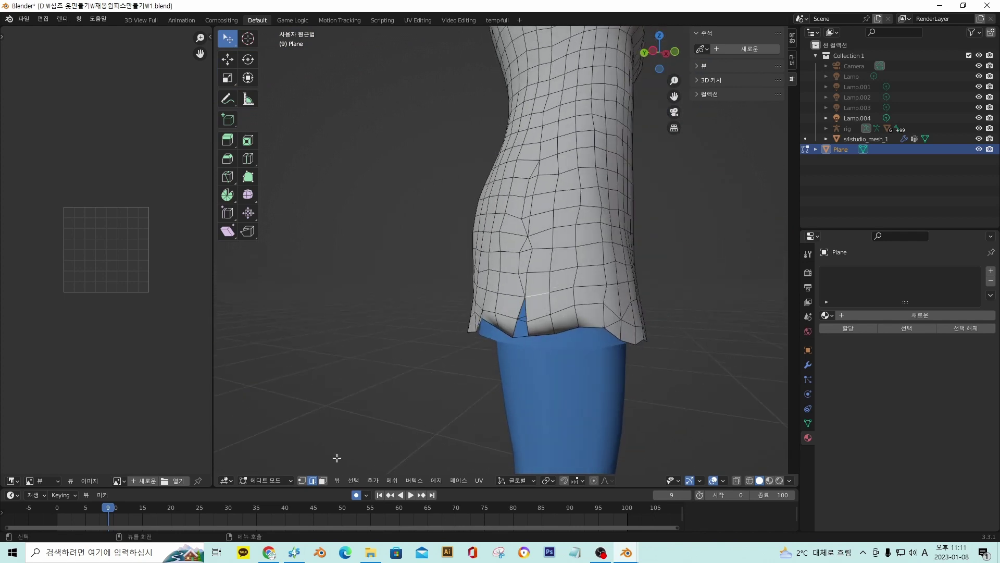
middle_drag(507, 303, 531, 302)
drag(530, 302, 563, 308)
ctrl+click(570, 300)
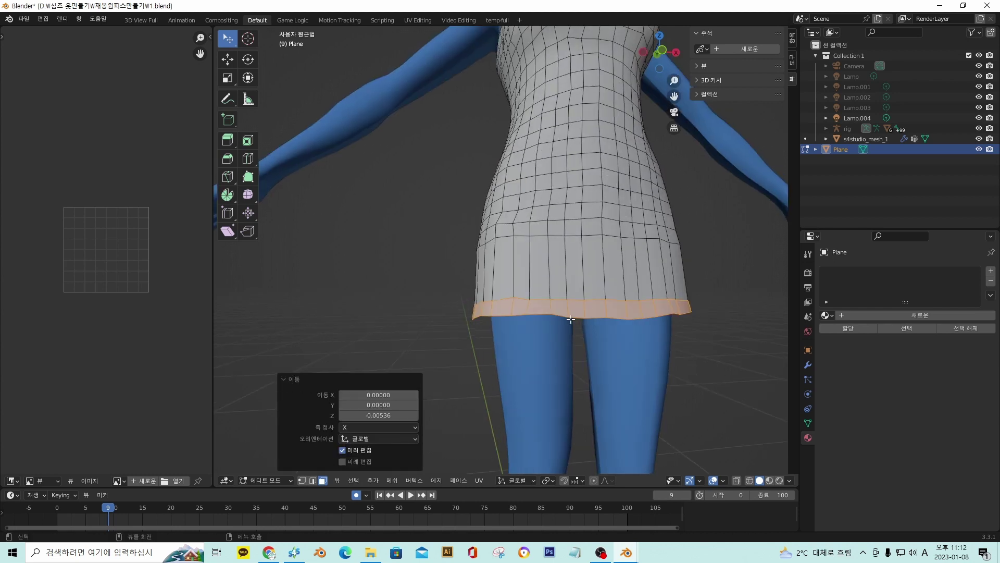
Select the skirt's bottom edge loop and flatten it by scaling to 0 along Z
middle_drag(572, 317, 544, 303)
click(544, 303)
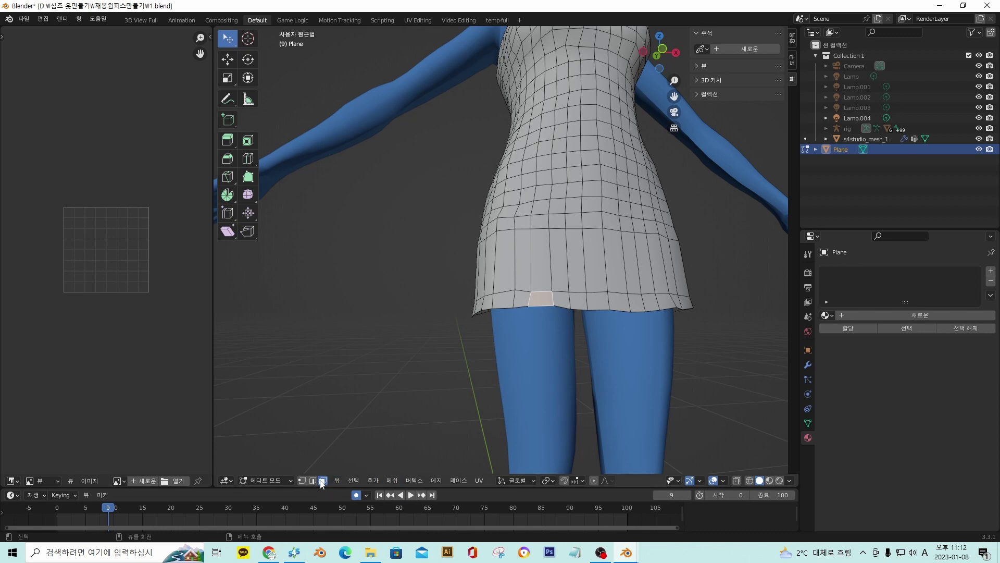
alt+click(585, 309)
middle_drag(585, 309, 623, 312)
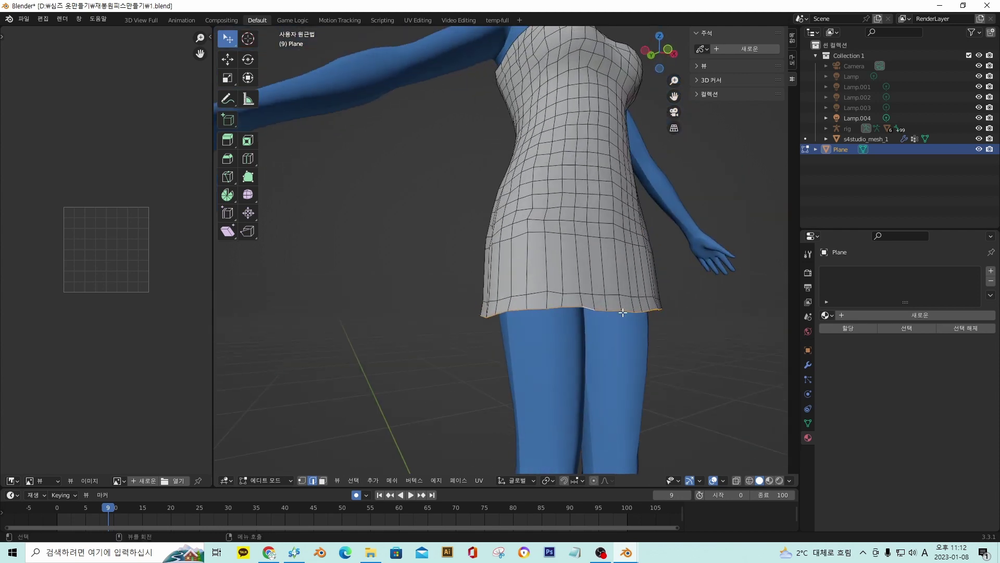
key(s)
key(z)
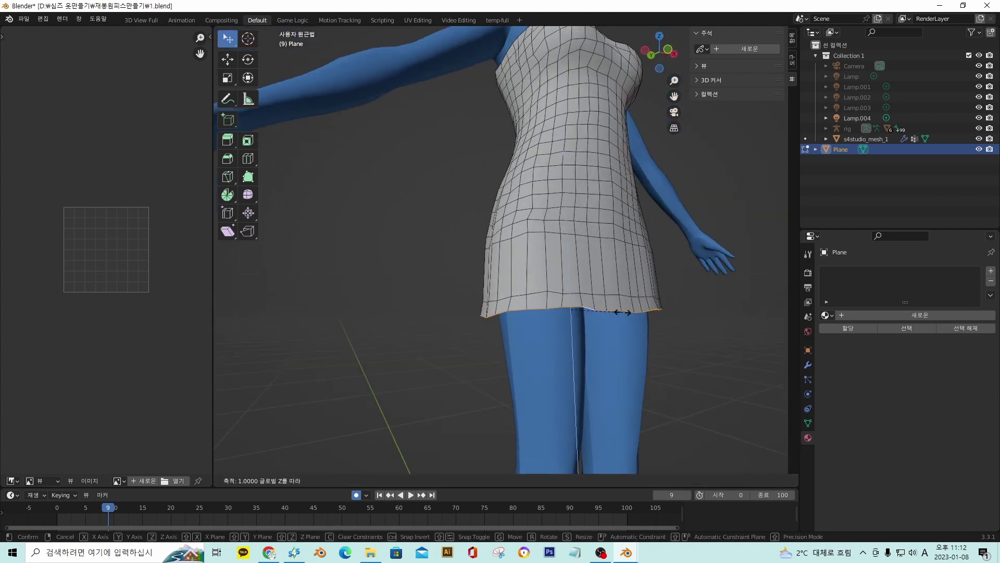
text(0)
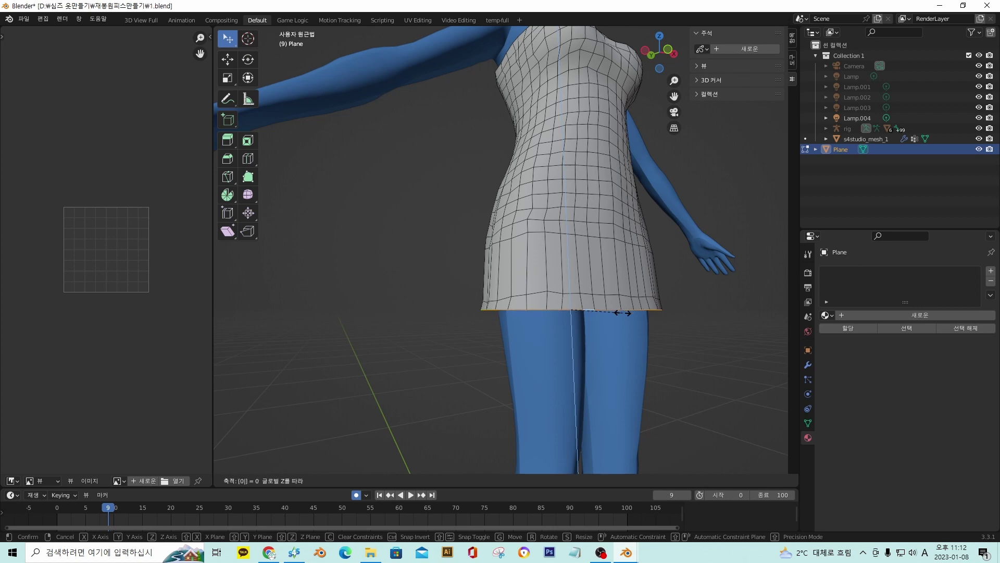
key(Return)
Add two horizontal loop cuts across the tall faces above the hem, sliding them by factors of about -0.391 and -0.022
middle_drag(623, 312, 570, 238)
scroll(547, 268, up, 2)
middle_drag(630, 255, 556, 279)
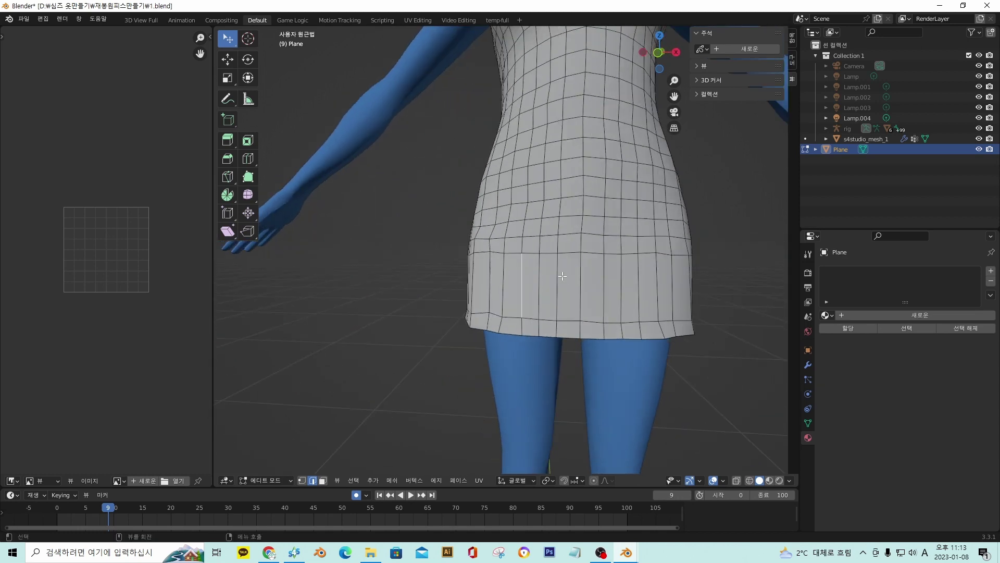
key(ctrl+r)
click(560, 280)
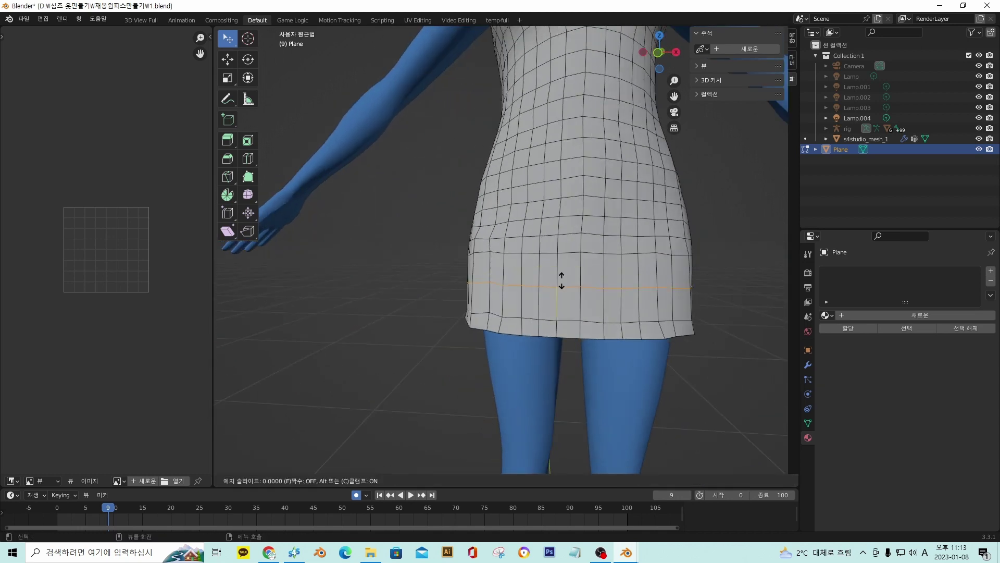
click(561, 263)
key(ctrl+r)
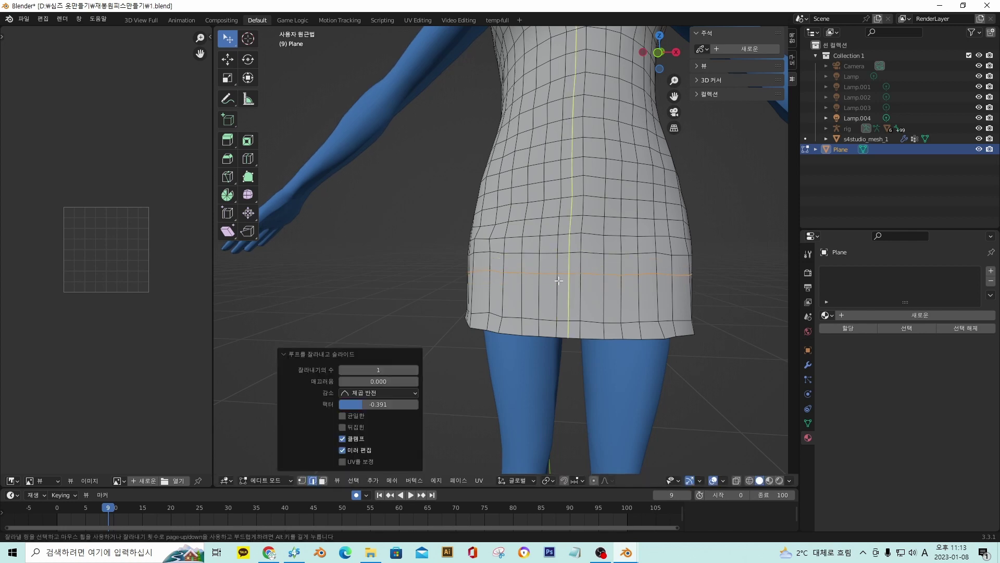
click(558, 293)
click(557, 285)
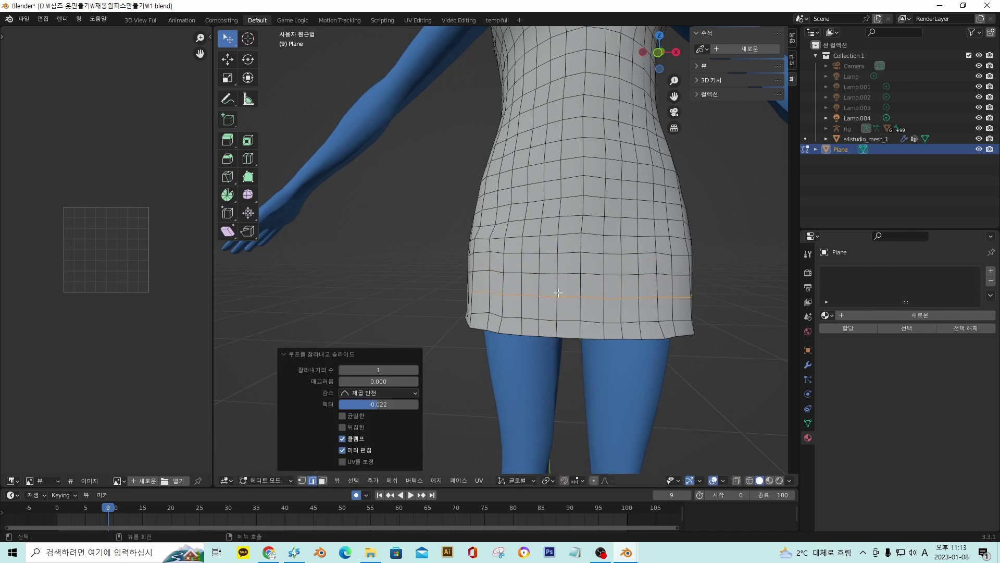
middle_drag(557, 286, 501, 278)
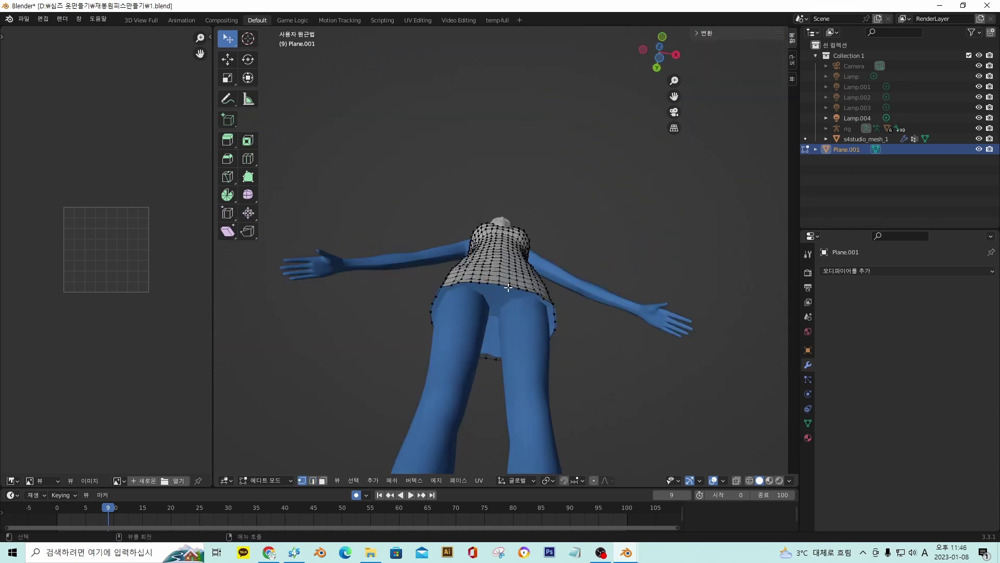
Extrude the skirt's bottom edge loop inward with a scale of about 0.973 to give the hem thickness
middle_drag(504, 286, 494, 326)
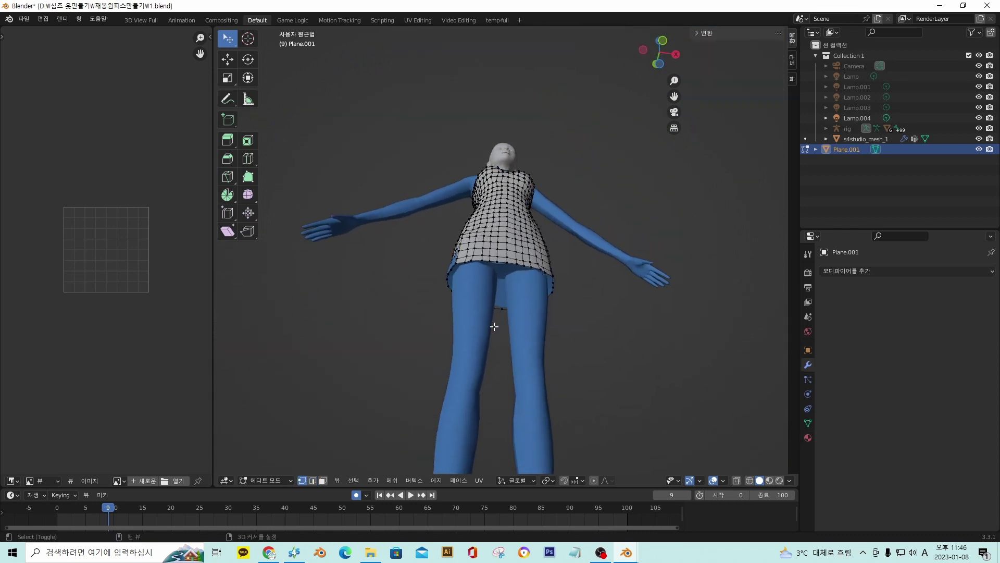
click(312, 480)
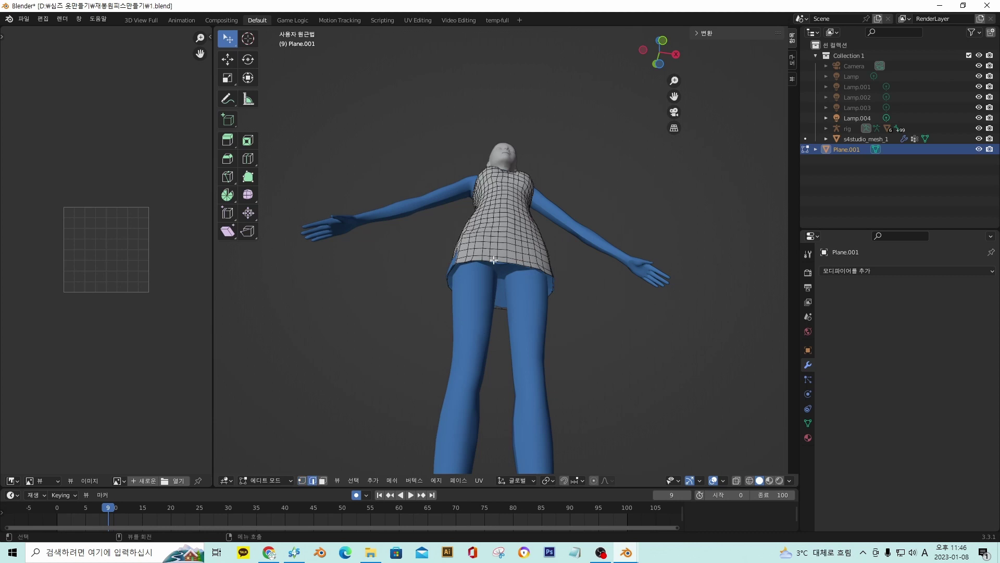
middle_drag(510, 267, 558, 289)
key(s)
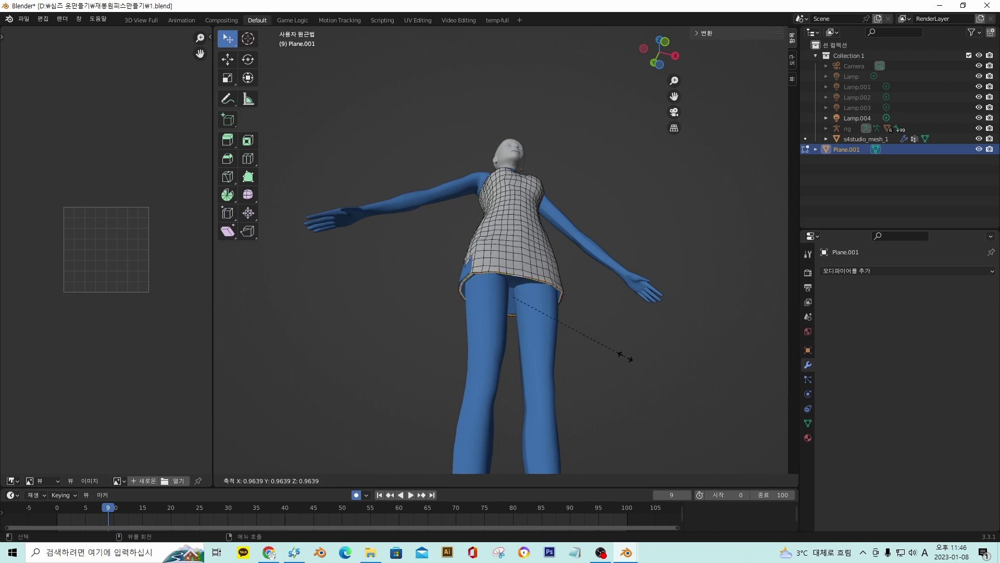
click(625, 357)
Extrude the hem's inner edge loop in place and scale it inward to 0.857
scroll(601, 313, up, 8)
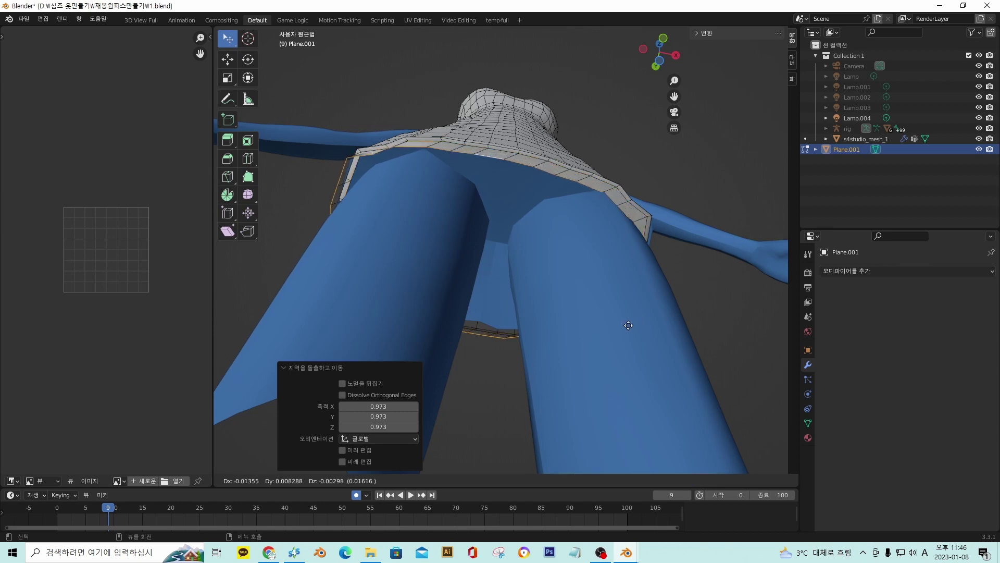
right_click(628, 325)
key(s)
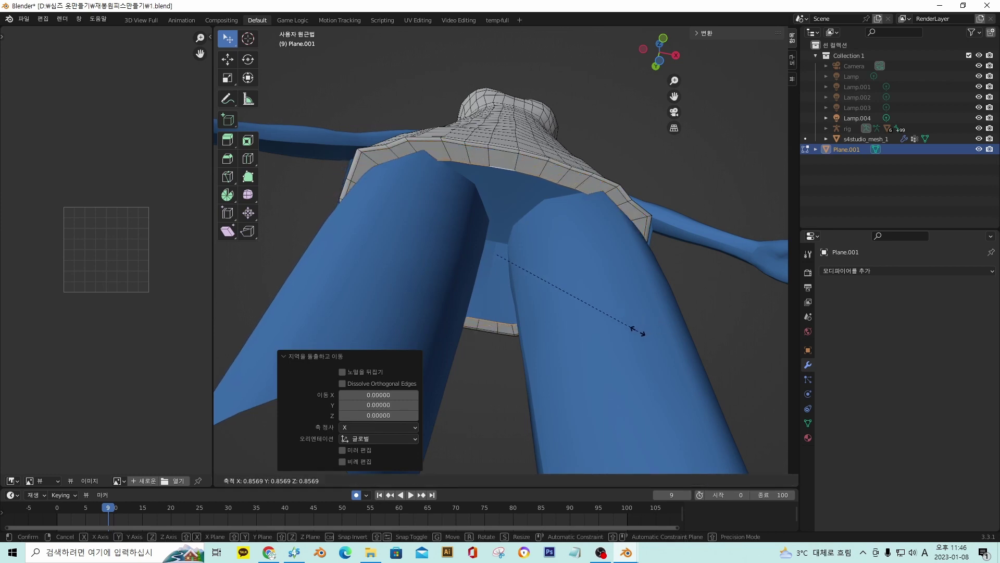
click(647, 328)
mouse_move(647, 329)
middle_down()
mouse_move(627, 348)
mouse_move(632, 339)
middle_up()
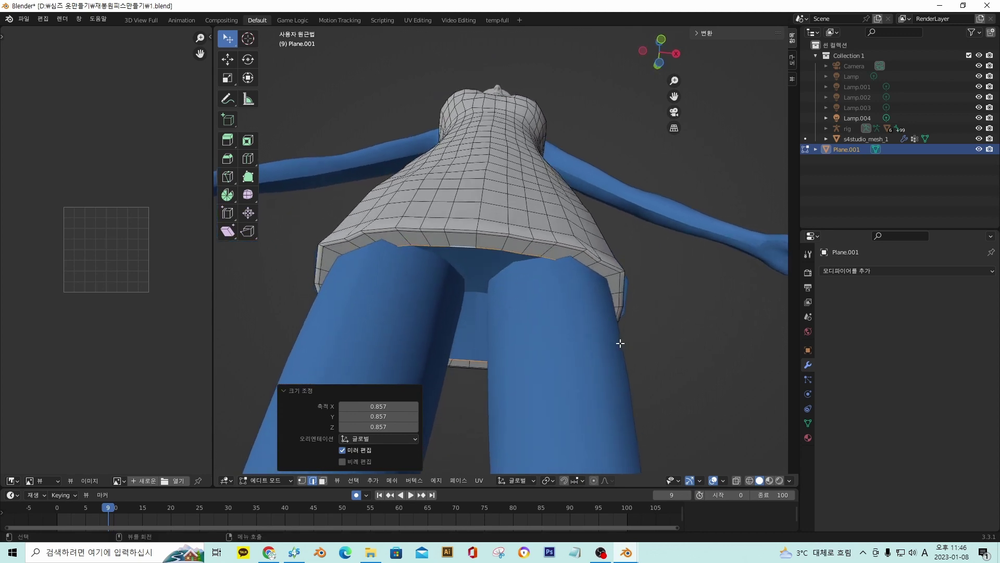
Move the inner hem edge loop up by 0.00387 along Z
key(g)
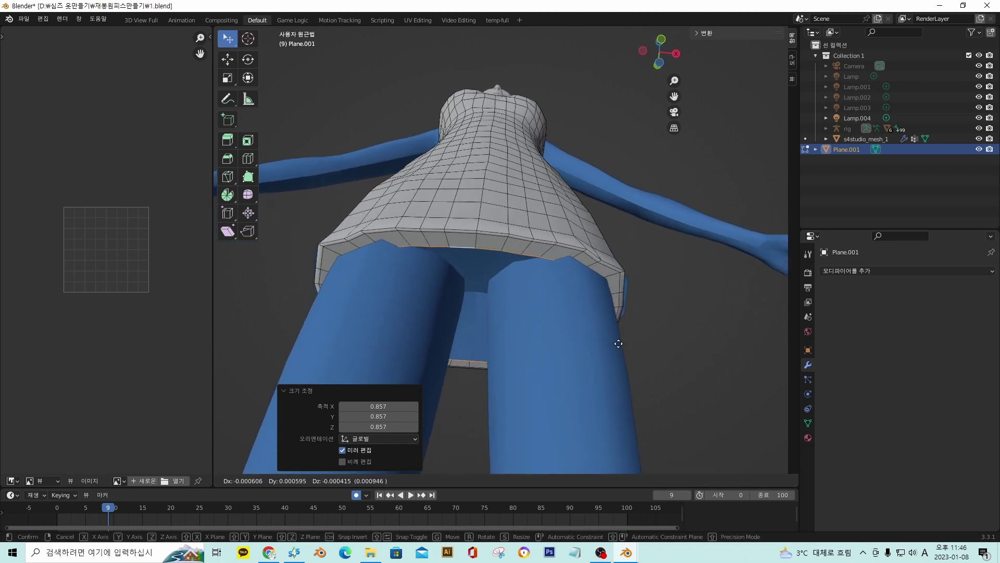
key(z)
click(618, 341)
mouse_move(618, 342)
middle_down()
mouse_move(623, 359)
mouse_move(628, 340)
middle_up()
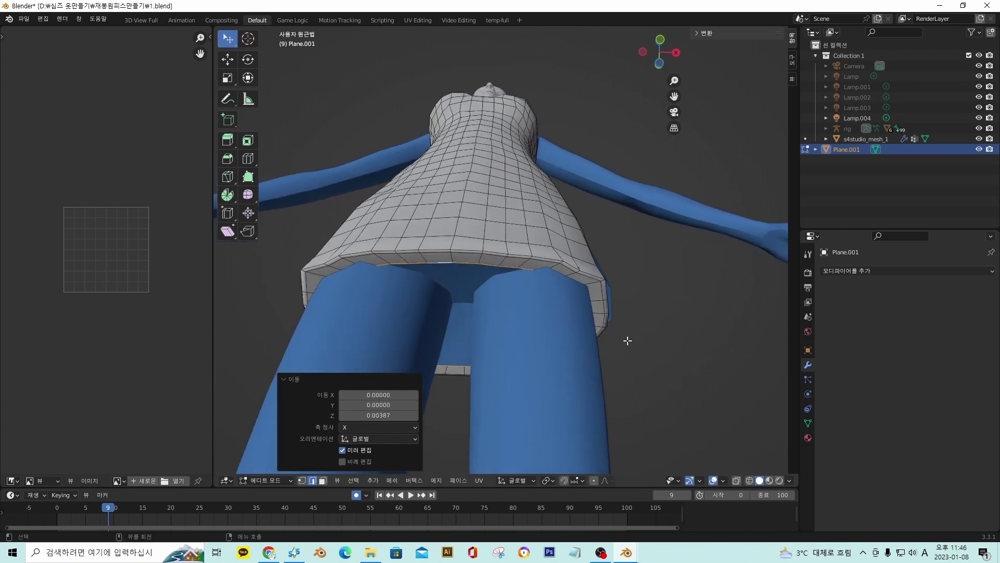
Extrude the inner hem edge loop inward with a scale of 0.673 and raise it by 0.00511 along Z
key(s)
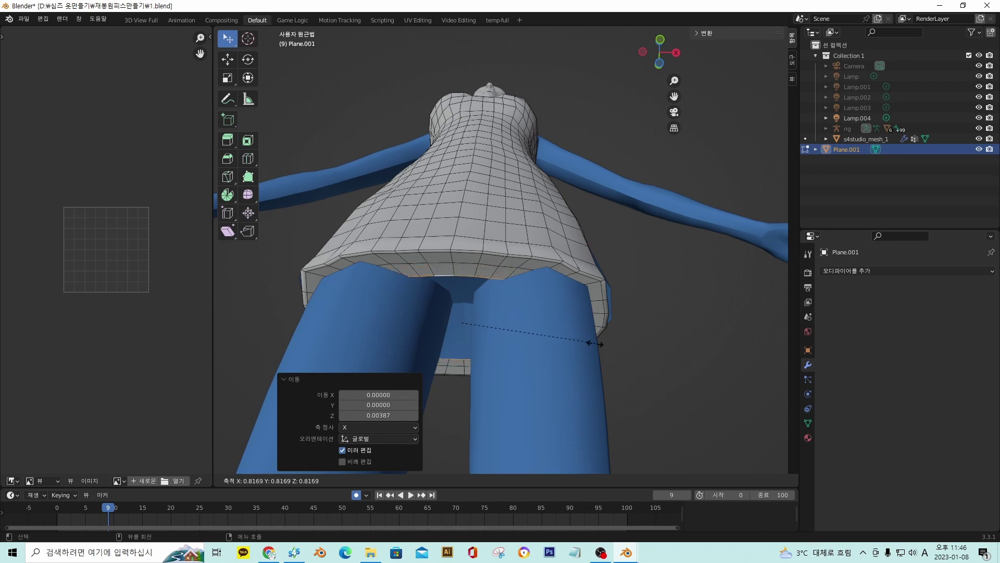
drag(589, 343, 565, 350)
click(566, 351)
mouse_move(566, 350)
middle_down()
mouse_move(587, 334)
mouse_move(569, 360)
middle_up()
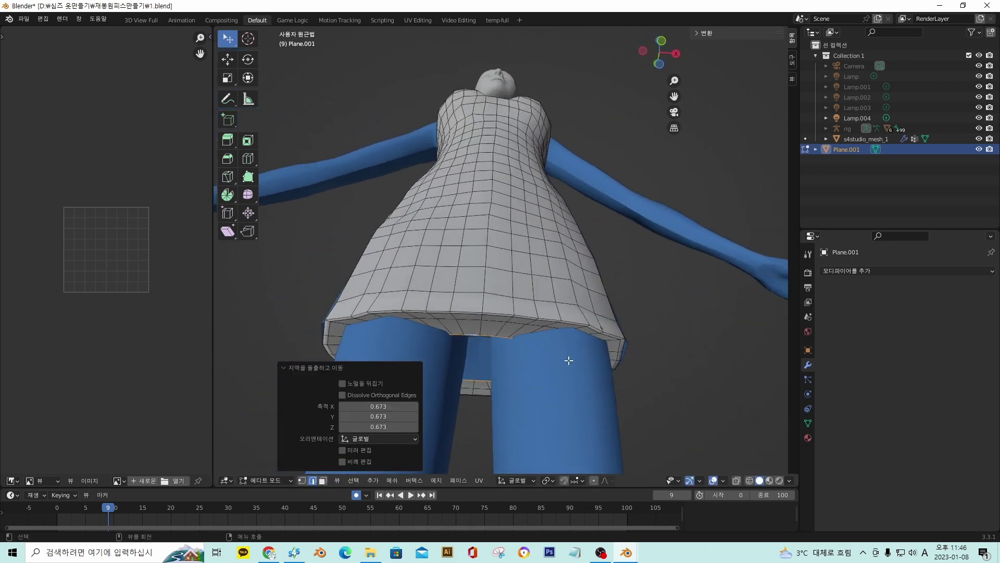
key(g)
key(z)
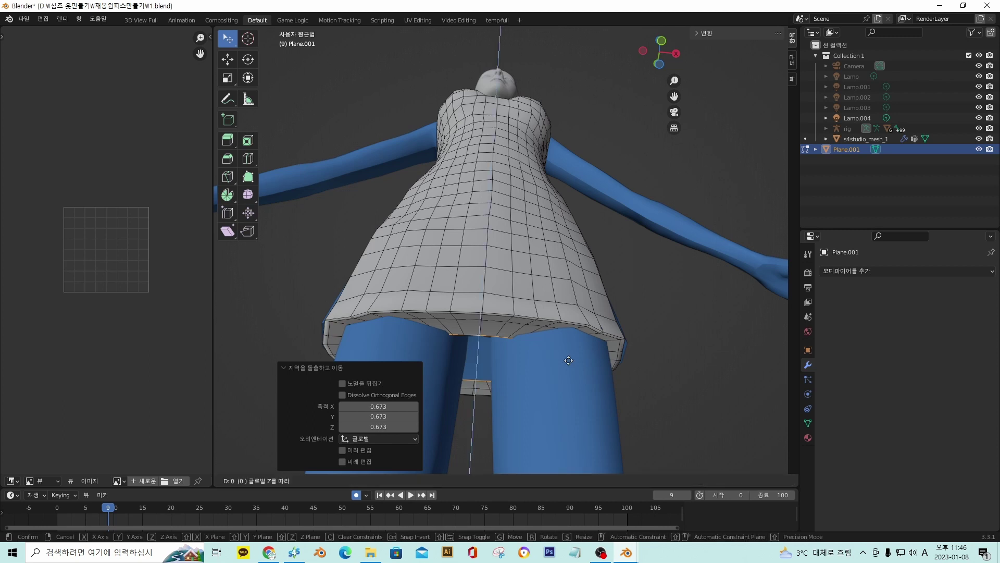
click(569, 354)
middle_drag(569, 353, 572, 343)
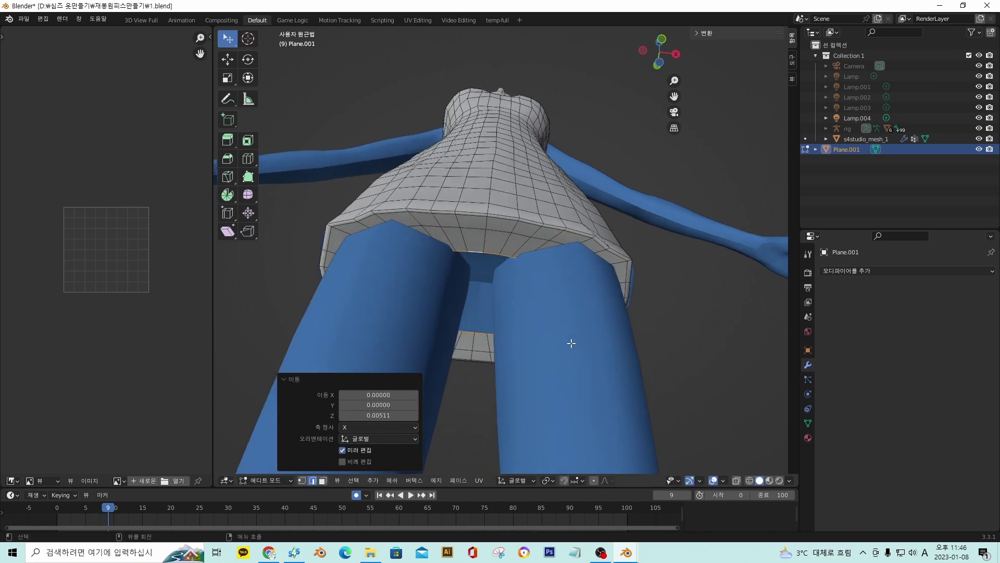
Extrude the inner hem loop again with a scale of 0.641 and merge its vertices at the center
key(g)
key(s)
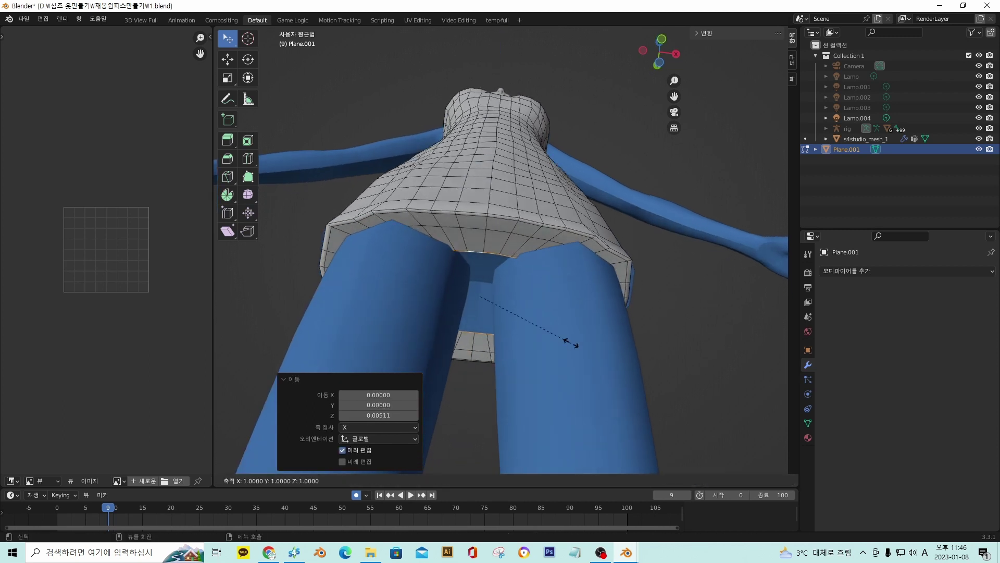
click(518, 345)
middle_drag(529, 346, 528, 318)
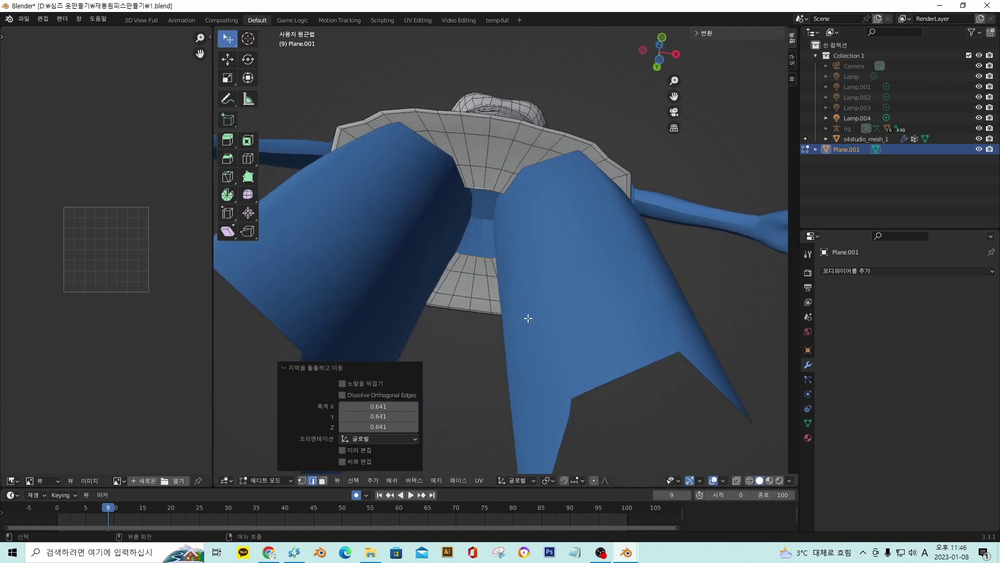
key(m)
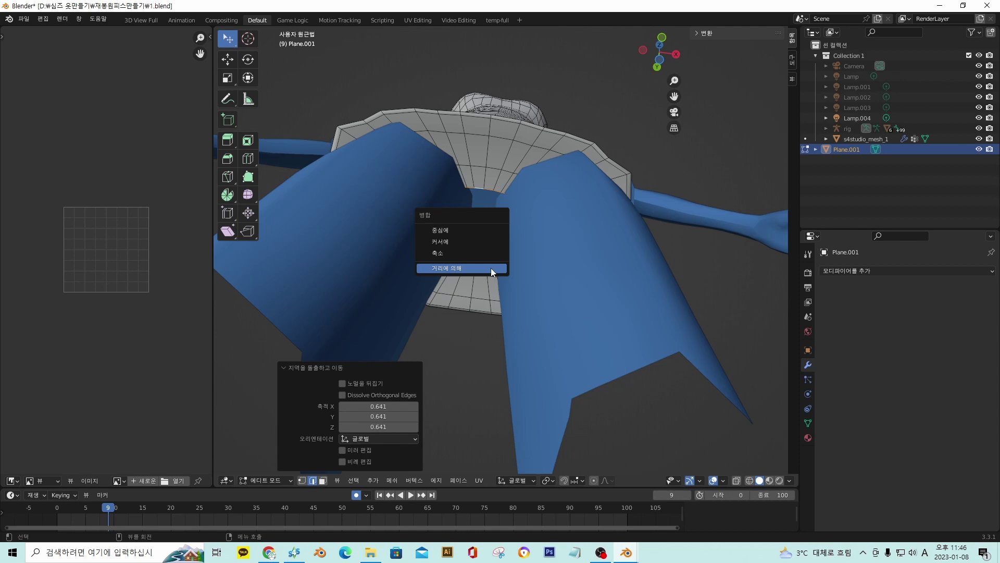
click(463, 230)
middle_drag(507, 249, 544, 285)
scroll(523, 292, up, 2)
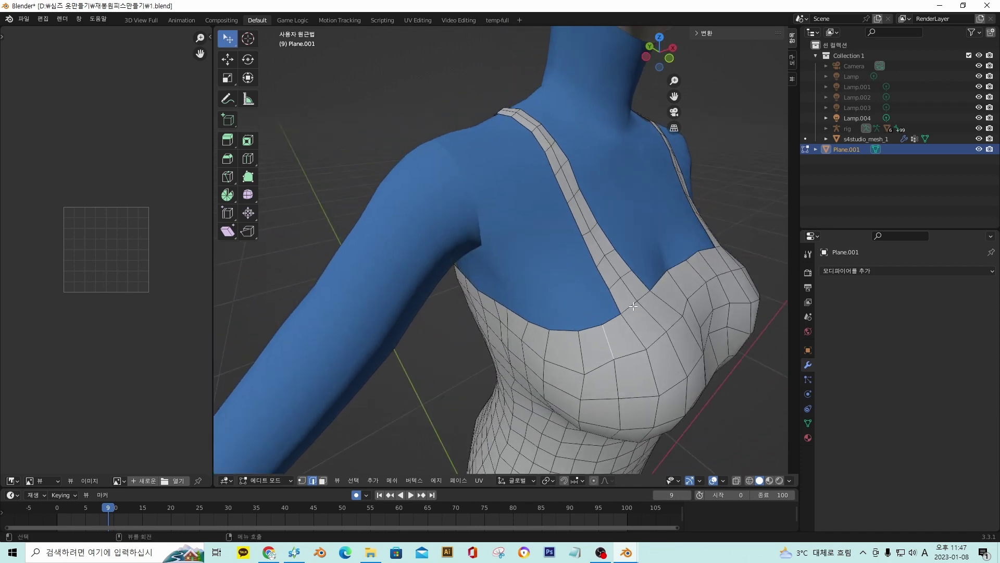
middle_drag(630, 306, 604, 304)
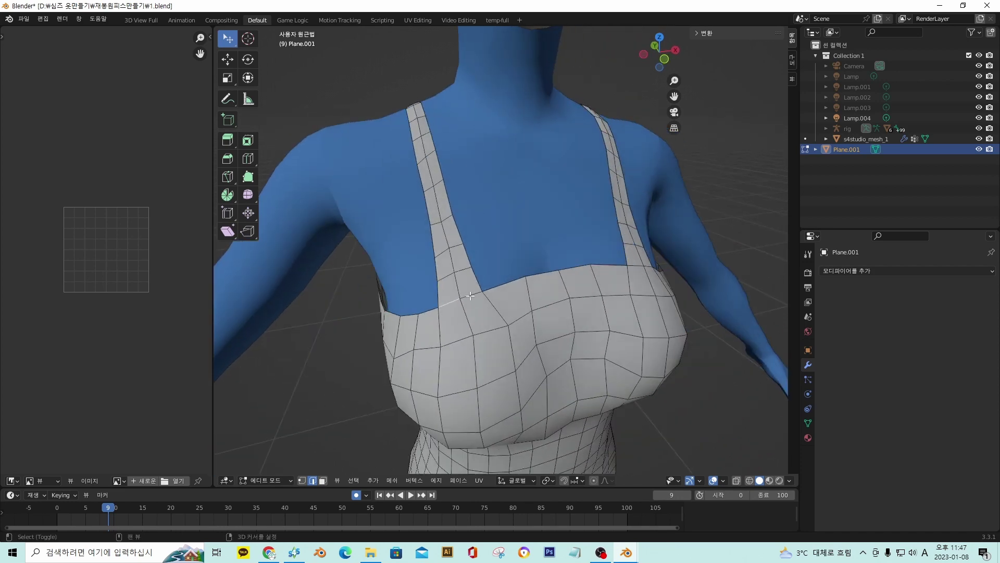
alt+click(495, 290)
click(503, 286)
alt+shift+click(415, 314)
middle_drag(414, 314, 485, 291)
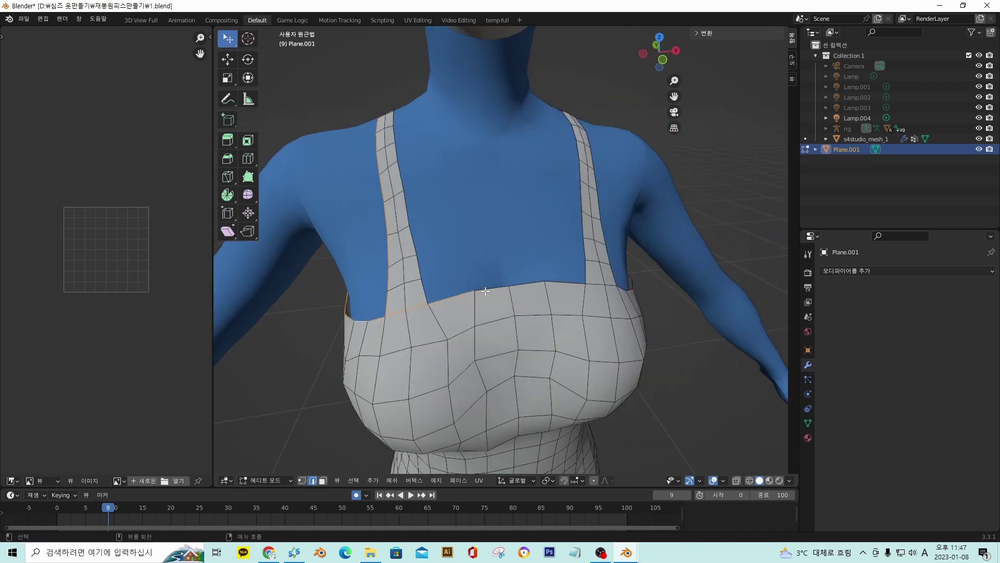
key(alt+a)
Select the edge loop around the bodice's upper opening and hide the s4studio_mesh_1 body
middle_drag(569, 230, 531, 258)
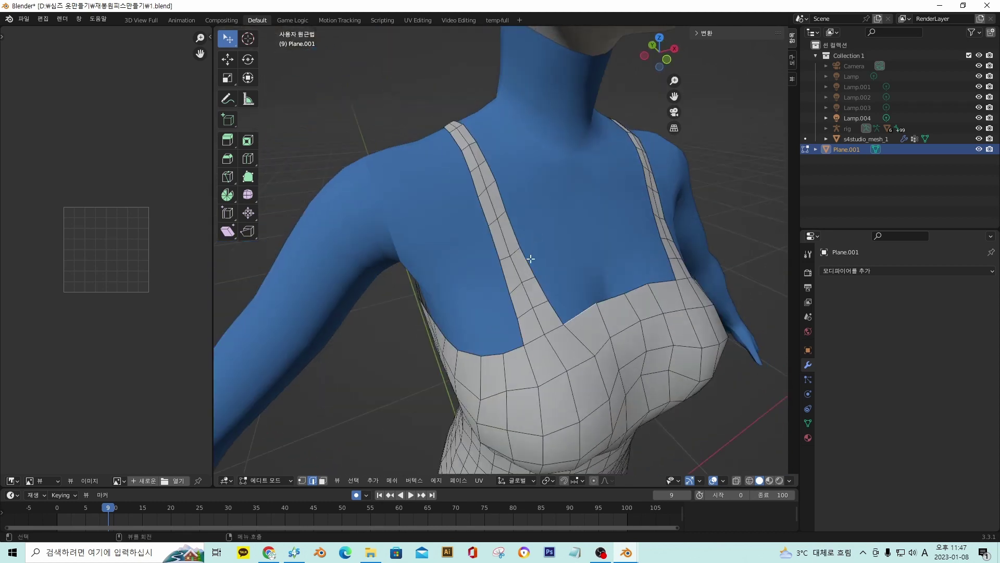
alt+click(600, 306)
middle_drag(600, 306, 617, 316)
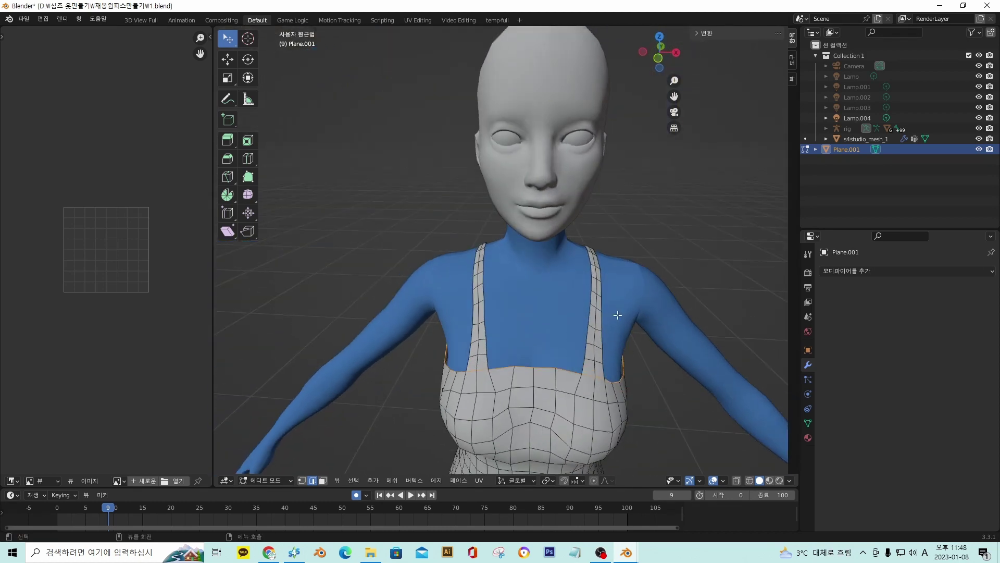
click(978, 139)
middle_drag(583, 292, 619, 323)
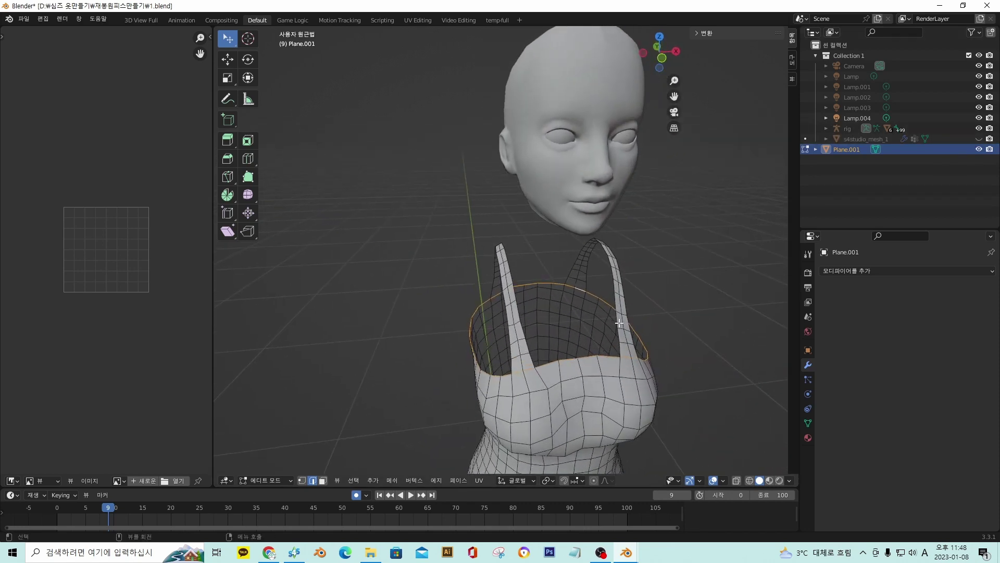
Extrude the bodice's upper edge loop inward with a scale of 0.977 to give the neckline thickness
key(g)
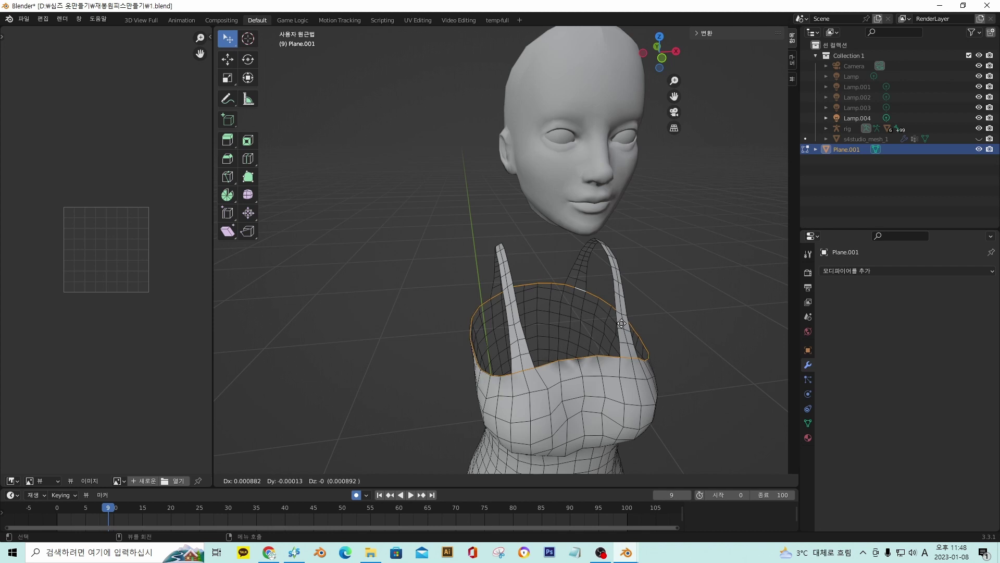
right_click(621, 323)
key(s)
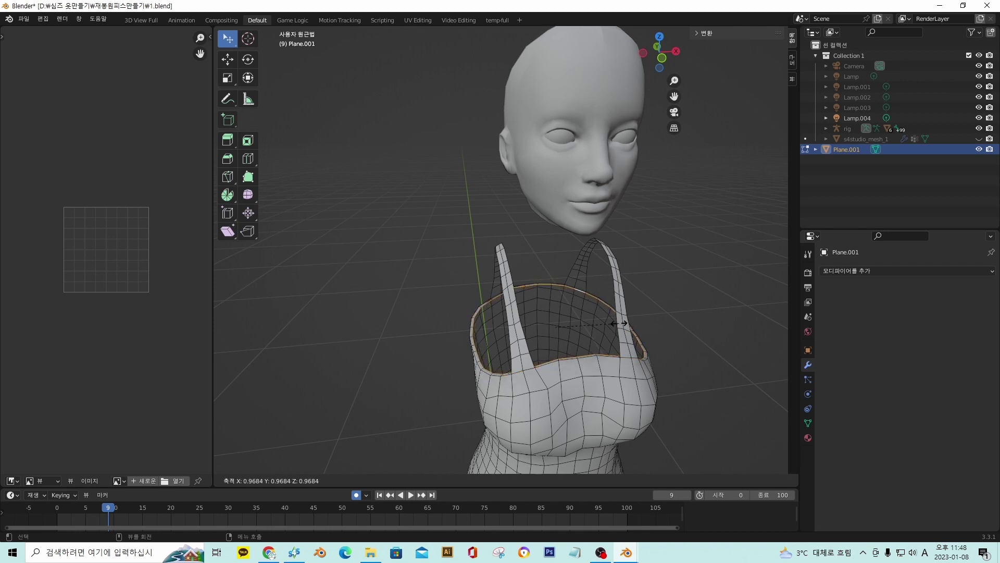
click(623, 324)
middle_drag(622, 323, 591, 311)
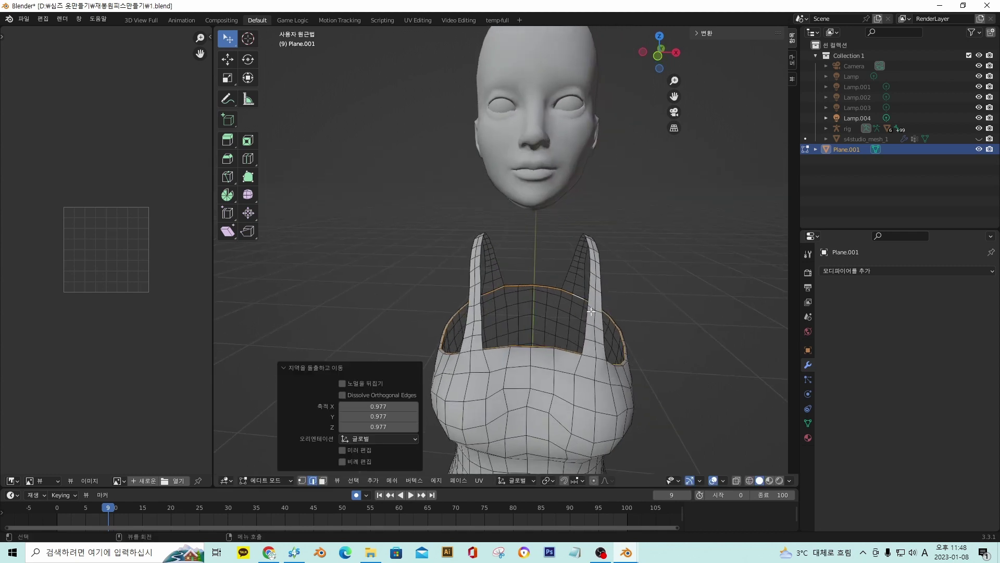
Extrude the neckline's inner edge loop with a scale of 0.834 and lower it by 0.00616 along Z
key(s)
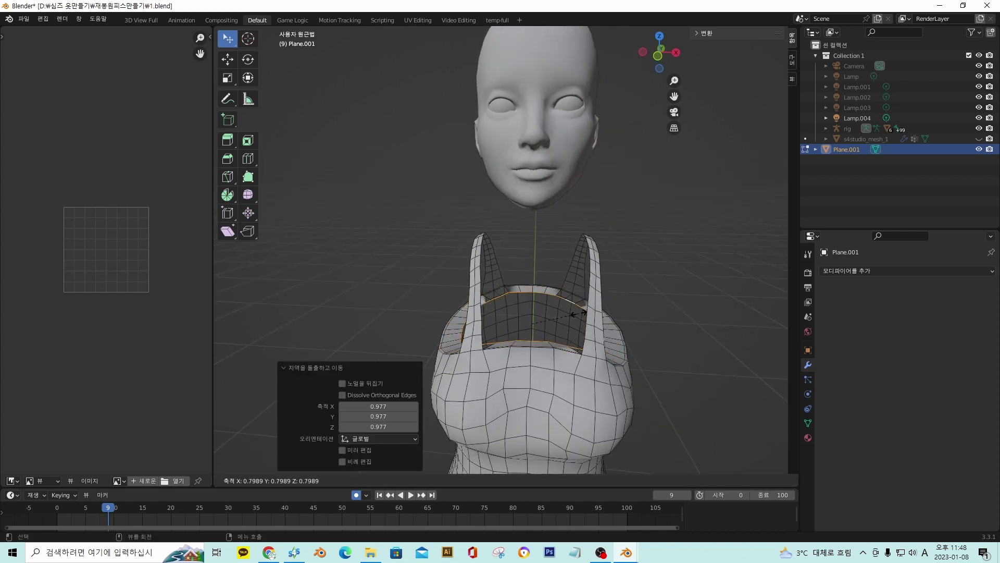
click(576, 313)
middle_drag(576, 313, 580, 313)
key(g)
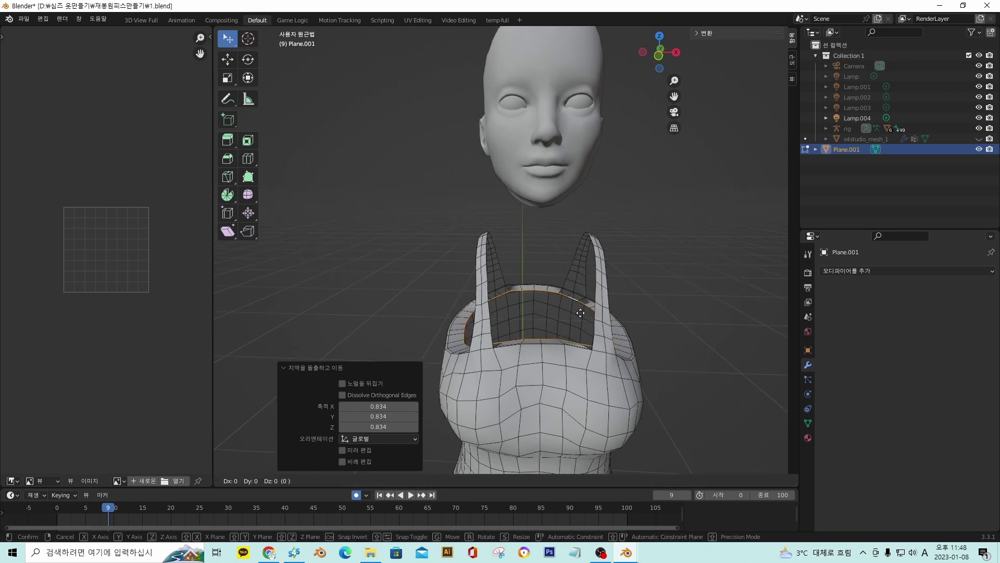
key(z)
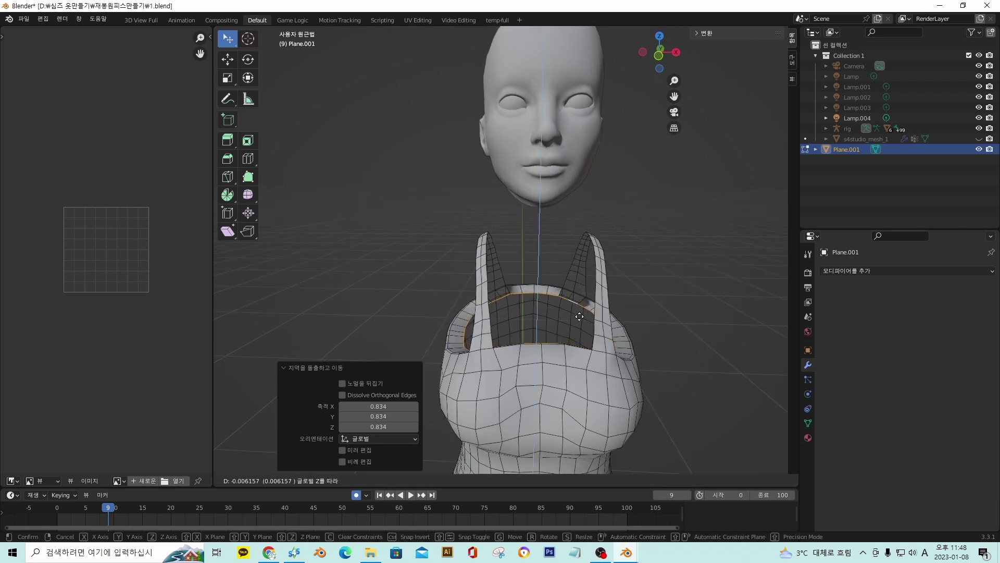
click(579, 316)
key(s)
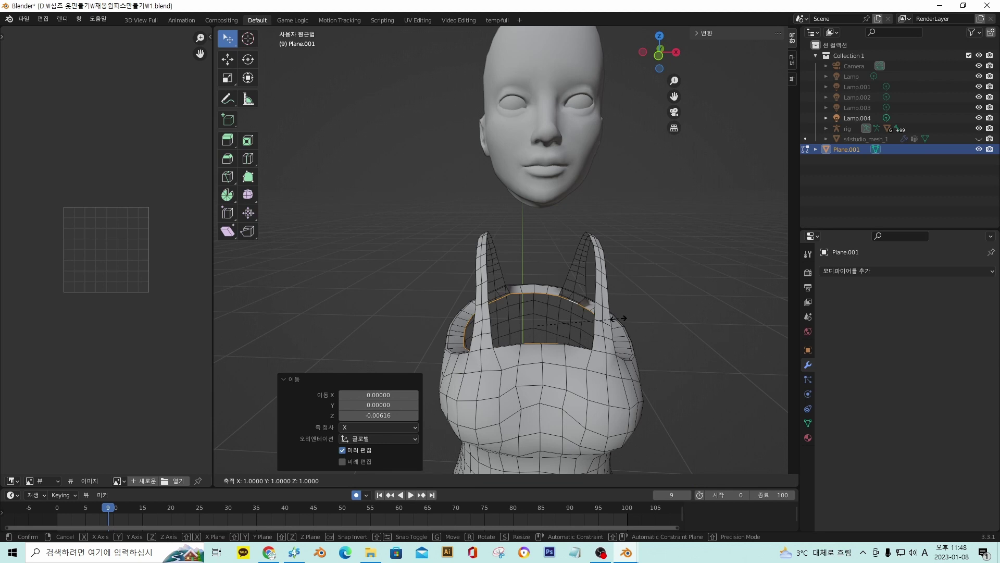
key(Escape)
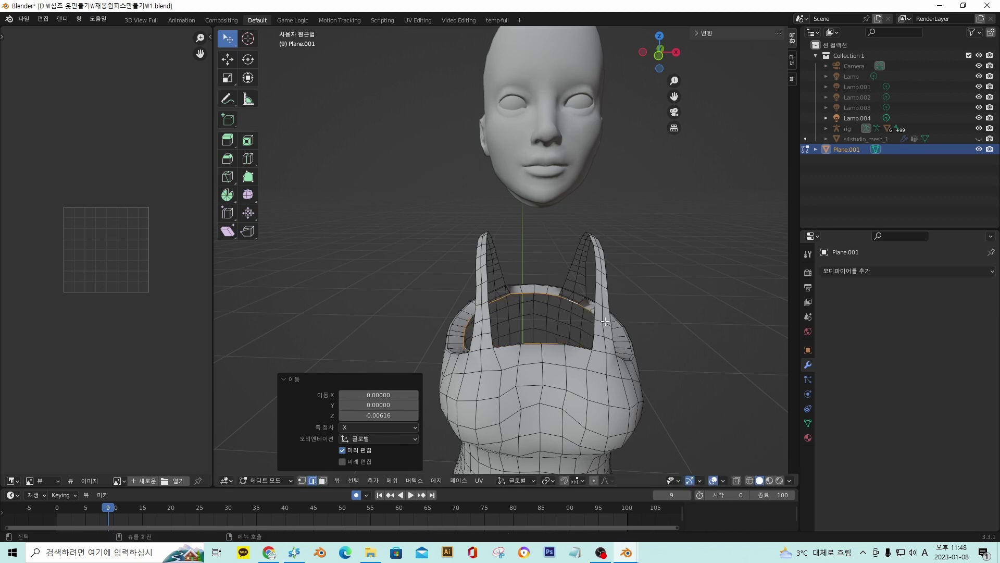
key(s)
key(Escape)
Extrude the innermost neckline edge loop once more with a scale of 0.506
key(s)
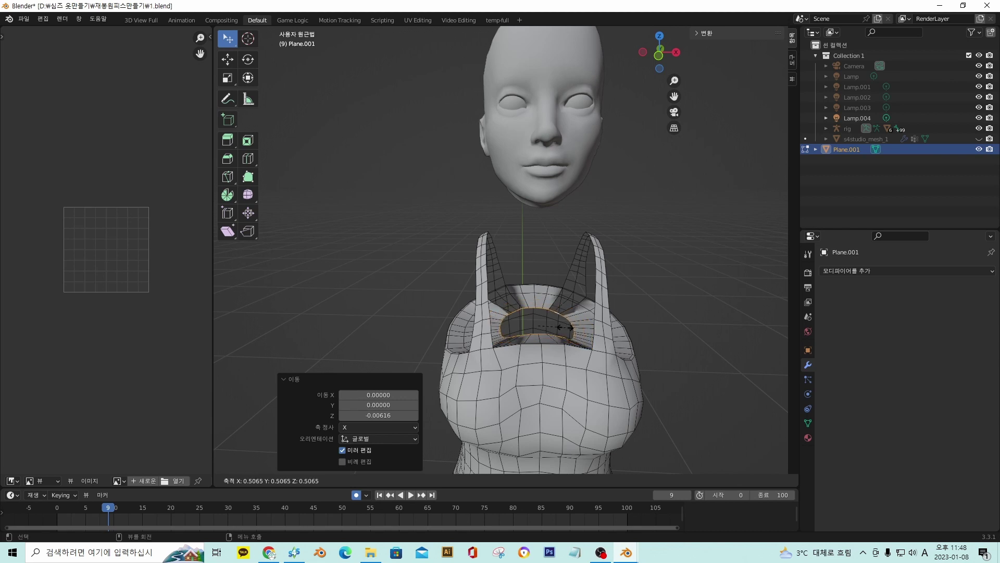
click(565, 327)
middle_drag(565, 328, 576, 323)
Lower the innermost neckline loop by 0.00612 along Z and merge its vertices at the center
key(g)
key(z)
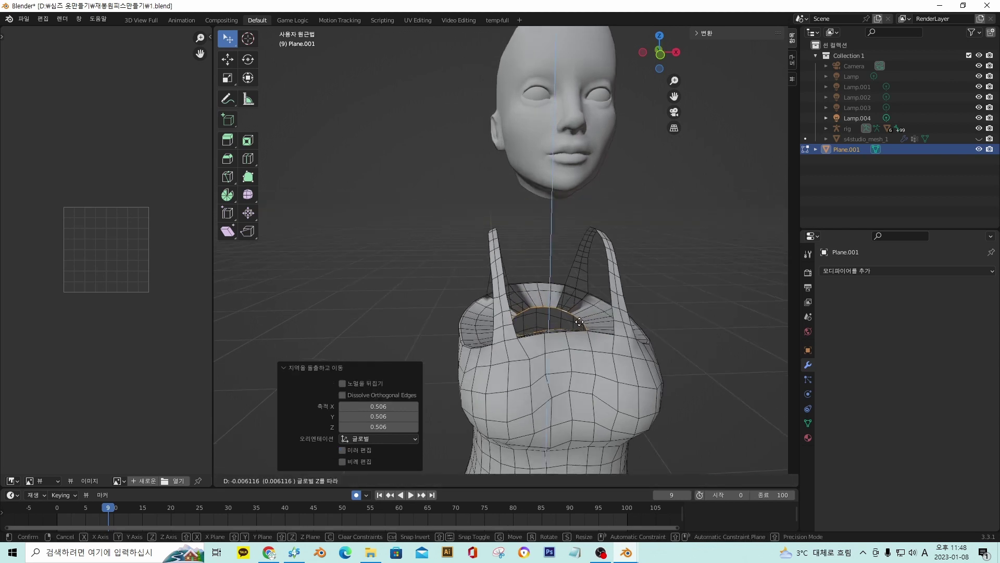
click(579, 322)
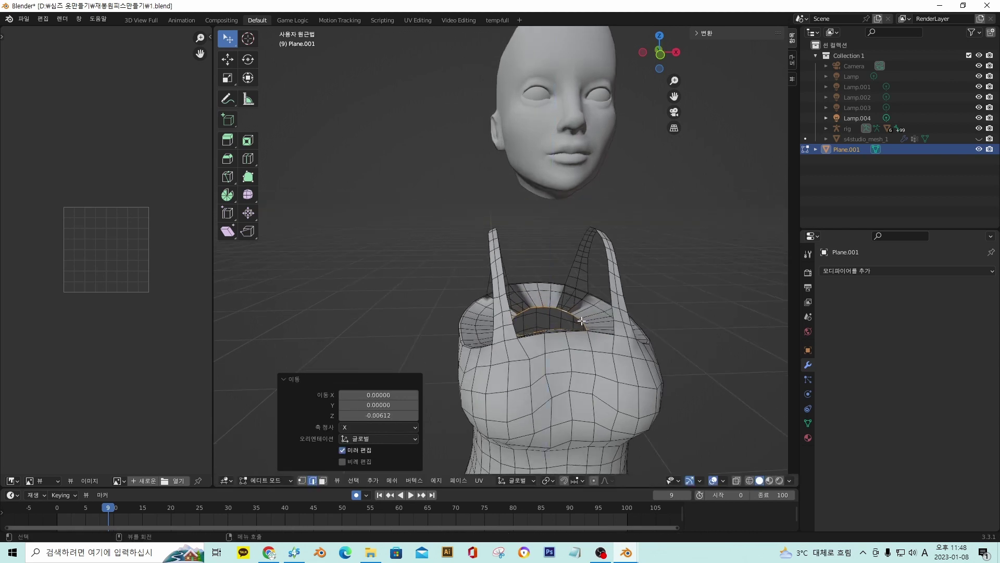
key(m)
click(582, 320)
In face selection mode, select the light, inverted faces of the first two wedges converging on the bodice's center point
middle_drag(582, 320, 471, 215)
scroll(518, 314, up, 5)
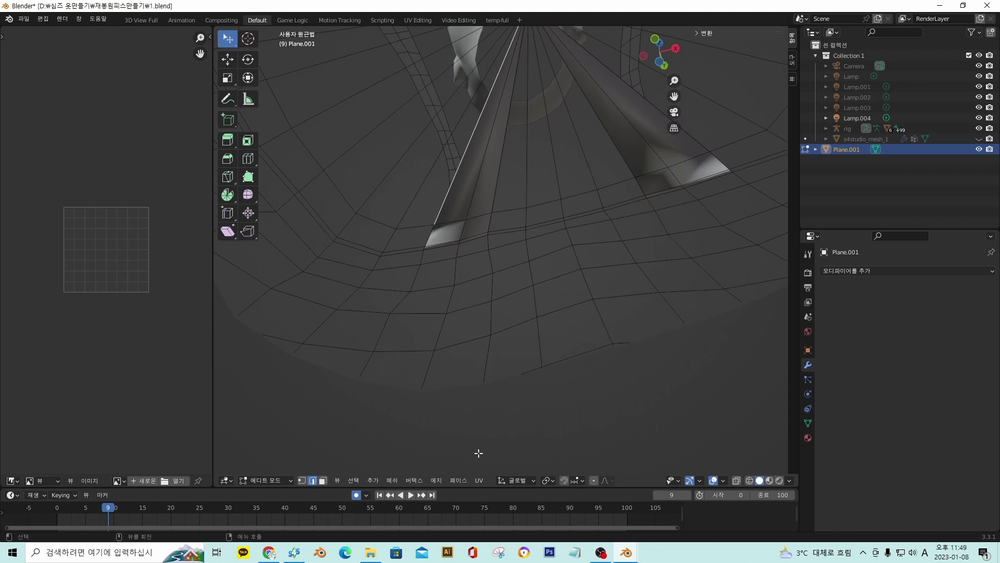
click(323, 480)
click(459, 203)
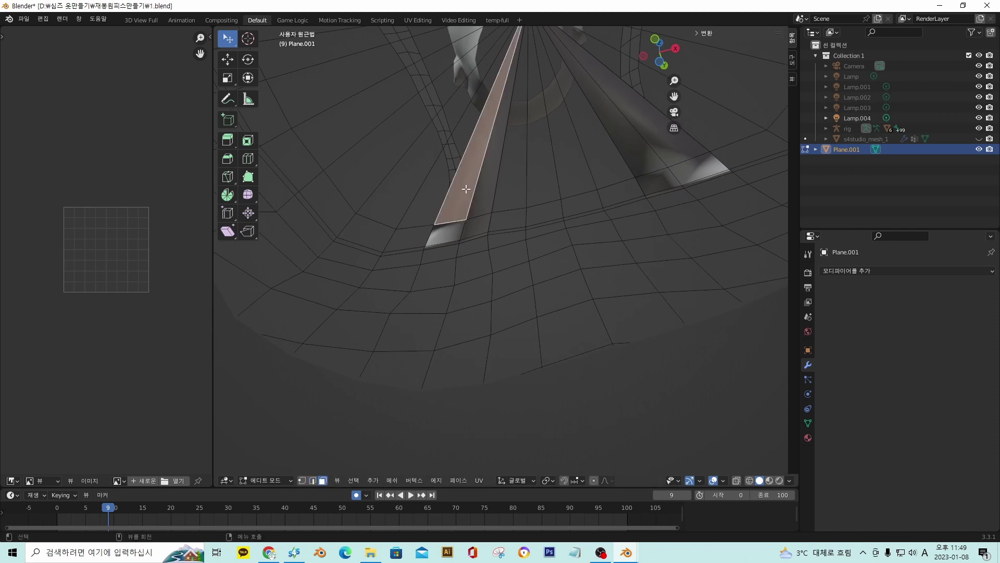
shift+click(482, 203)
shift+click(472, 226)
shift+click(452, 232)
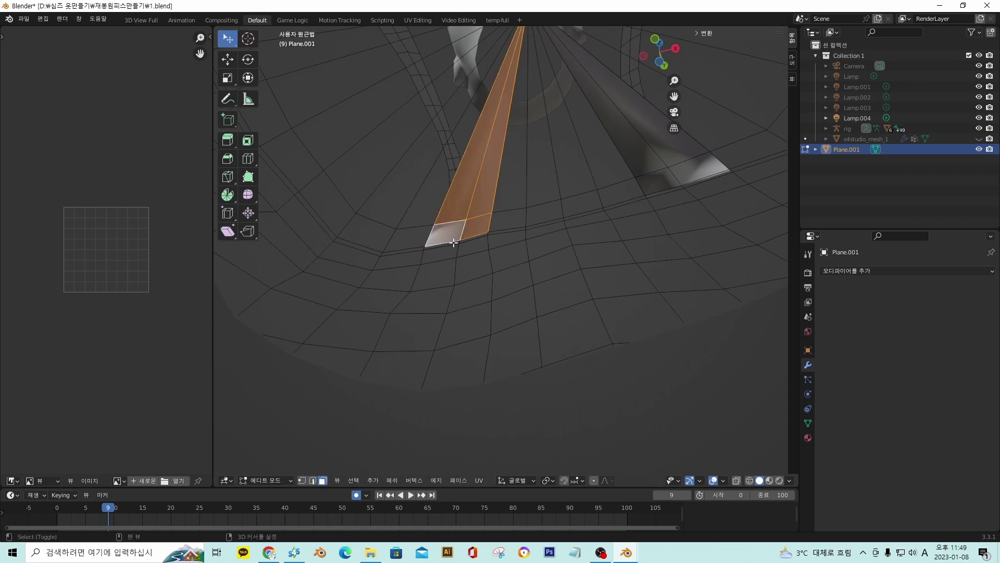
shift+click(657, 180)
shift+click(698, 167)
shift+click(653, 138)
shift+click(633, 144)
Add the inverted faces of the two opposite wedges, on the side of the head, to the face selection
scroll(555, 140, down, 3)
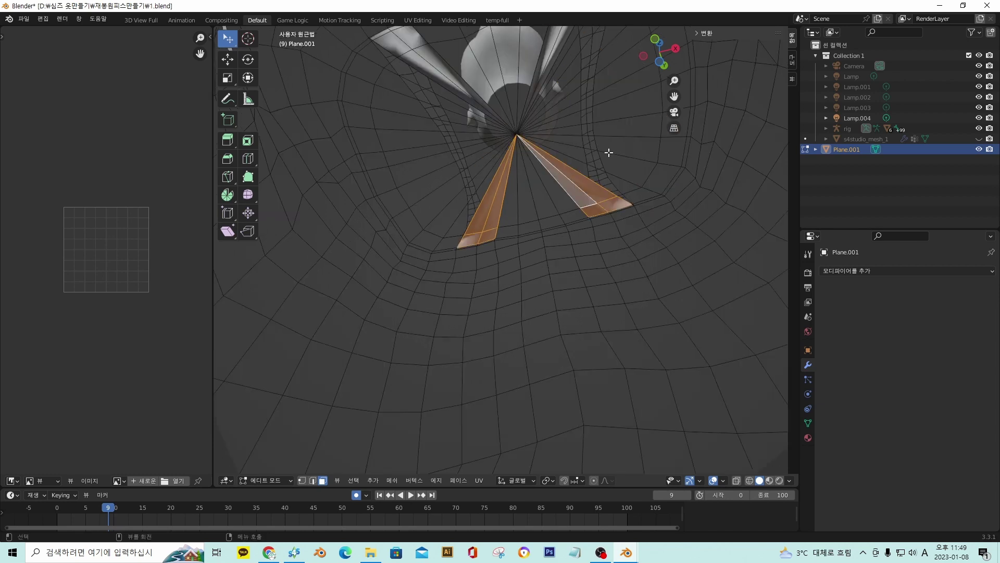
shift+click(433, 54)
shift+click(390, 36)
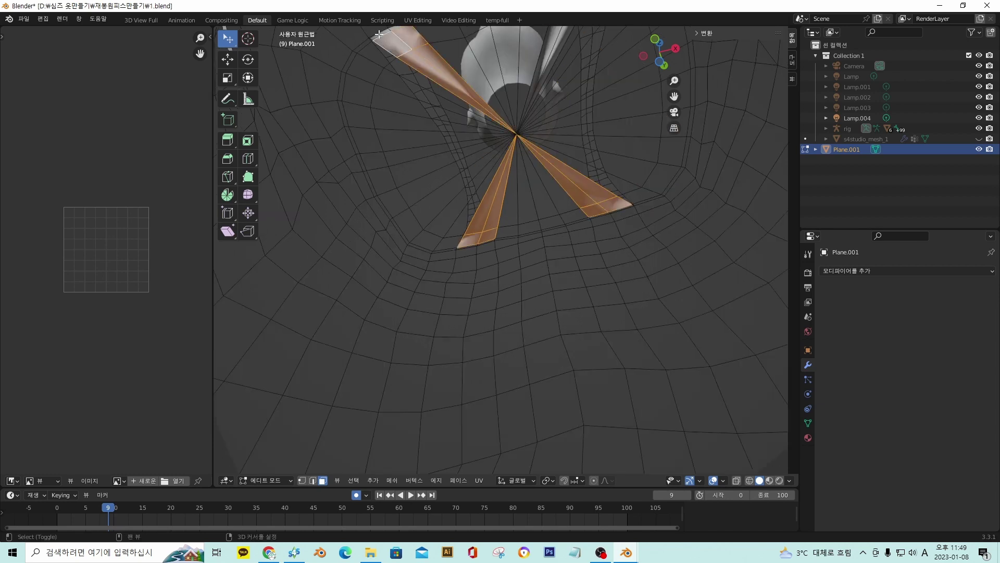
middle_drag(390, 35, 411, 56)
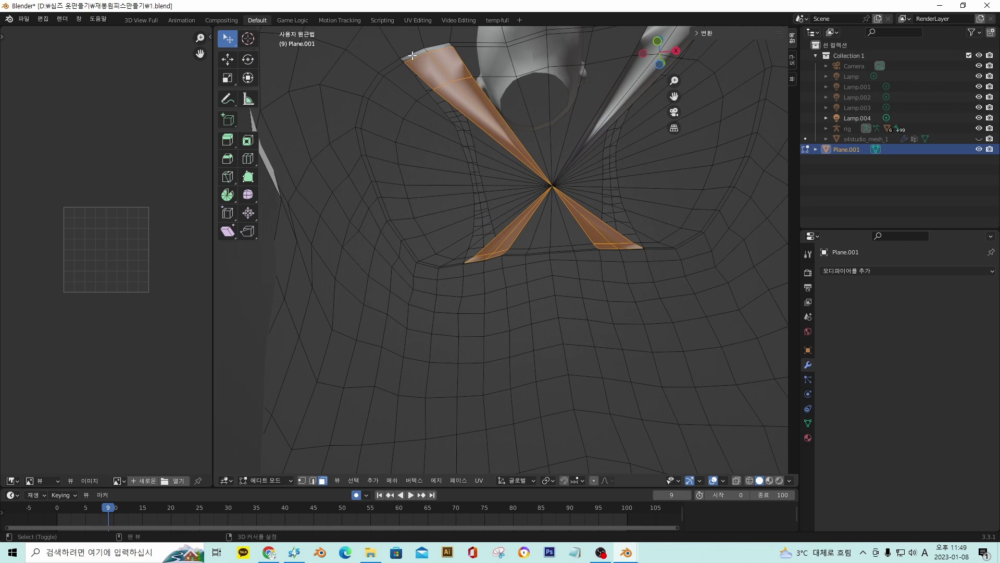
middle_drag(586, 80, 535, 122)
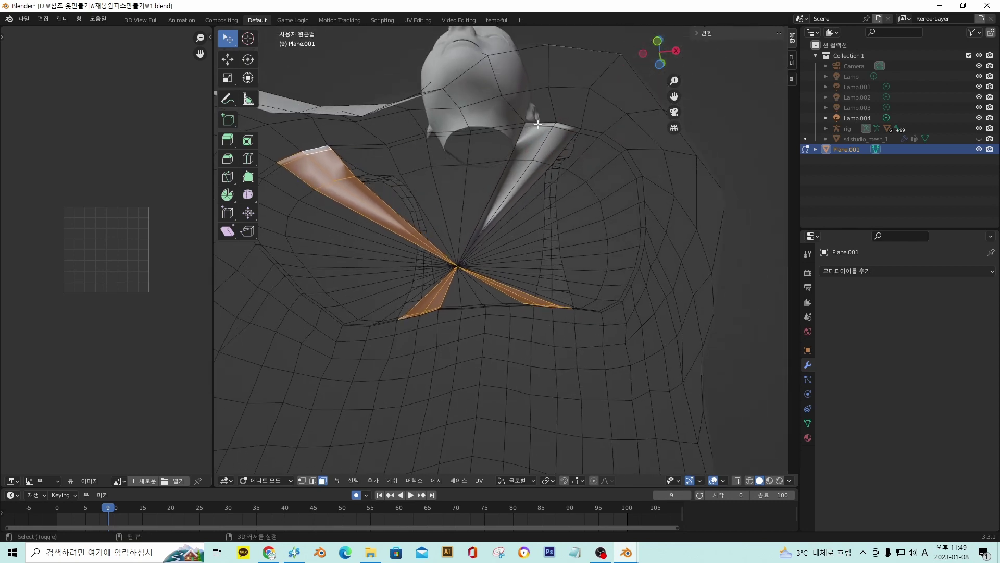
shift+click(538, 126)
shift+click(544, 148)
shift+click(516, 180)
shift+click(495, 208)
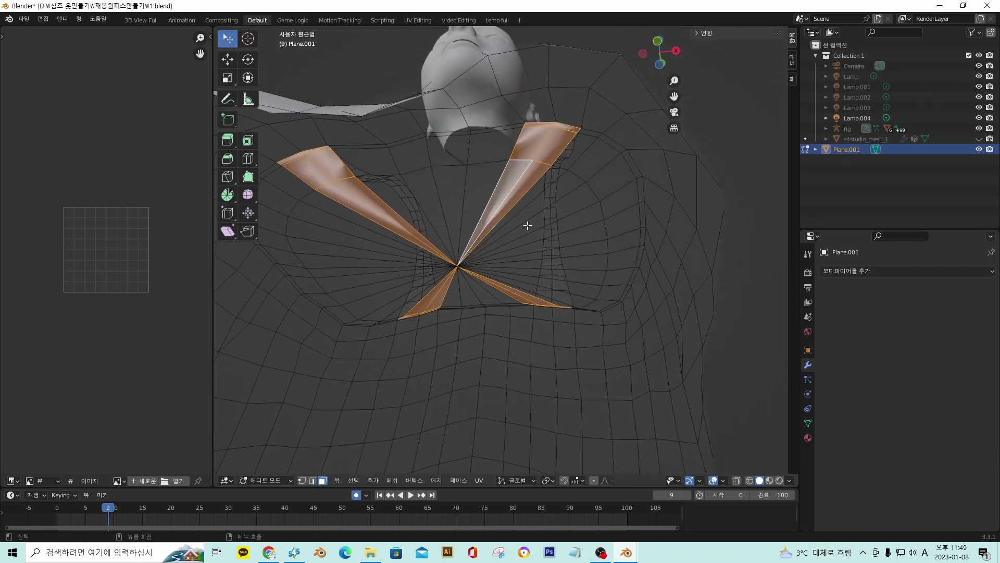
Add the thin rim faces at the outer ends of the wedges and recalculate the selected faces' normals outward
middle_drag(527, 225, 348, 212)
shift+click(384, 227)
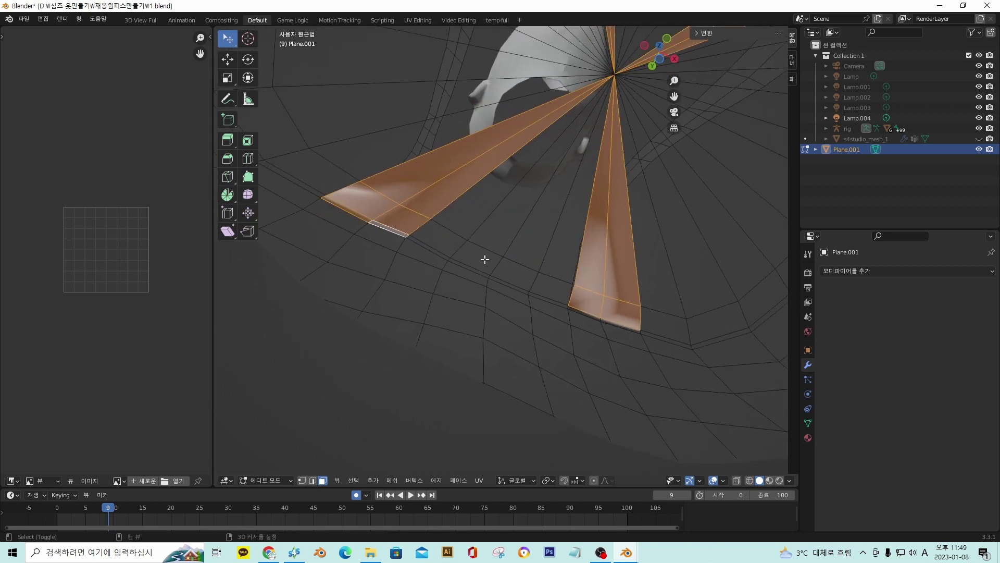
shift+click(598, 316)
middle_drag(598, 315, 546, 293)
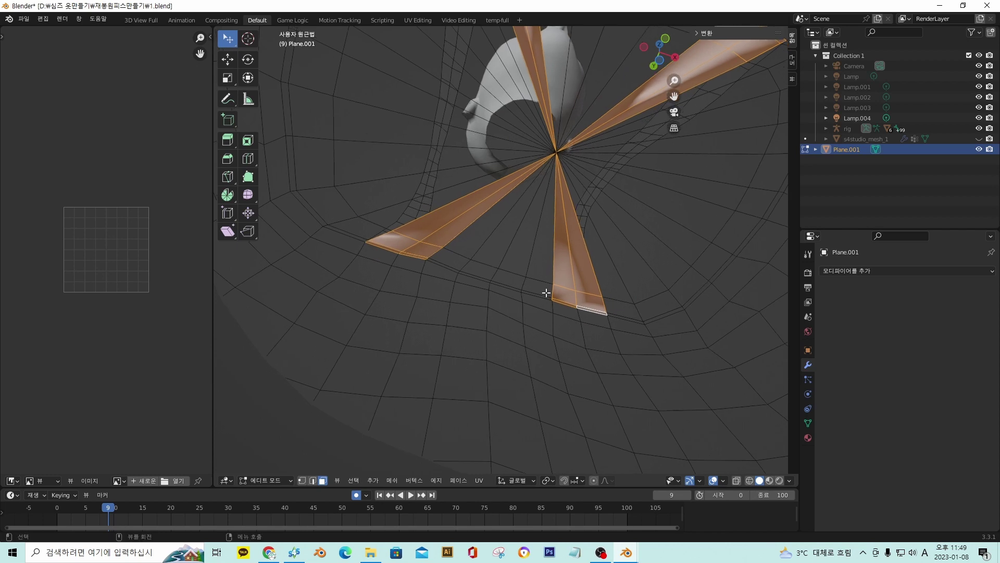
key(shift+n)
mouse_move(547, 287)
middle_down()
mouse_move(596, 371)
mouse_move(619, 351)
mouse_move(710, 402)
mouse_move(714, 393)
mouse_move(613, 399)
mouse_move(579, 362)
mouse_move(516, 420)
mouse_move(494, 281)
mouse_move(517, 237)
mouse_move(552, 298)
middle_up()
click(597, 373)
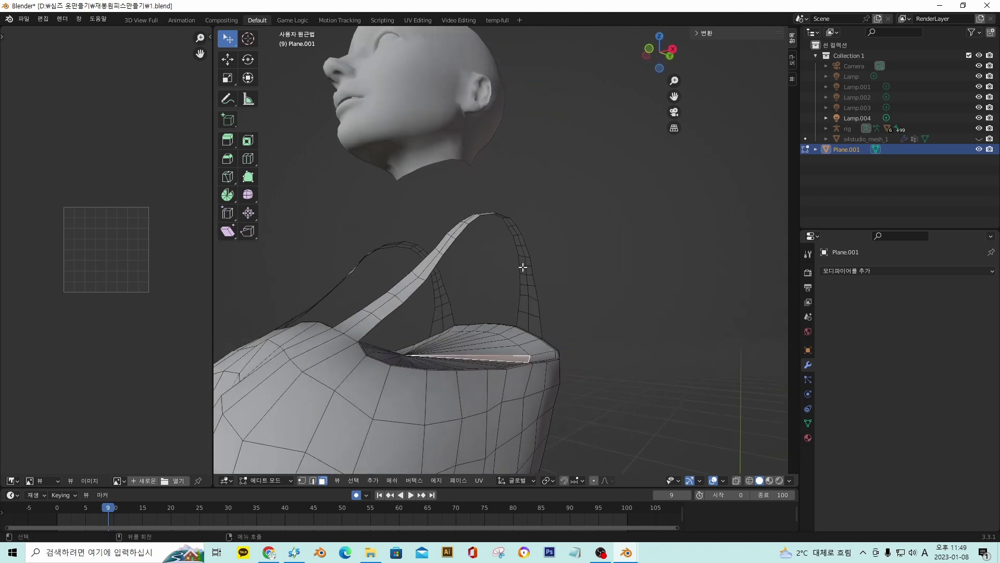
Select the strap's edge loop and add a Solidify modifier to the strap object, adjusting its thickness
middle_drag(522, 267, 563, 302)
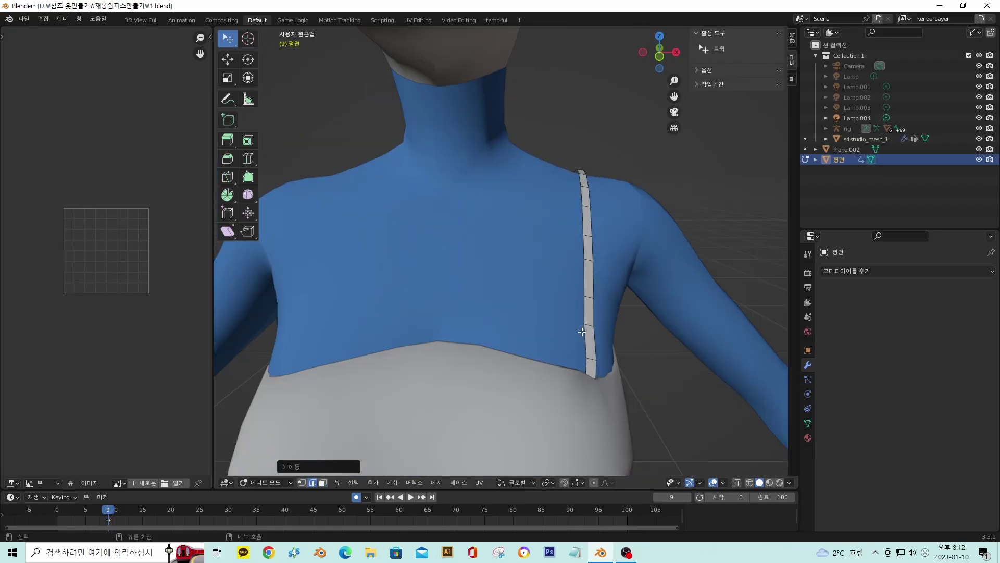
middle_drag(581, 331, 571, 322)
click(554, 289)
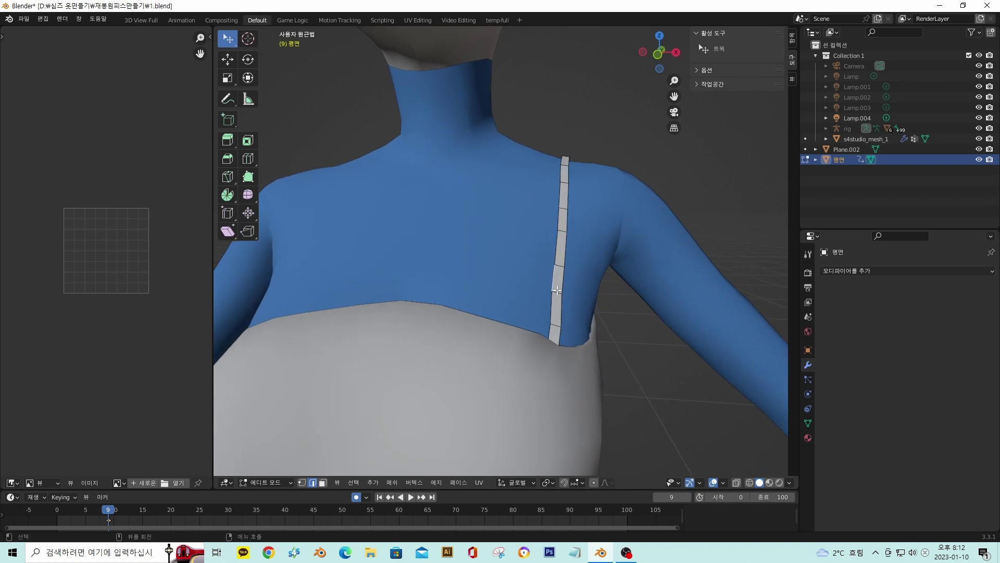
drag(559, 294, 561, 302)
middle_drag(569, 356, 423, 250)
click(403, 236)
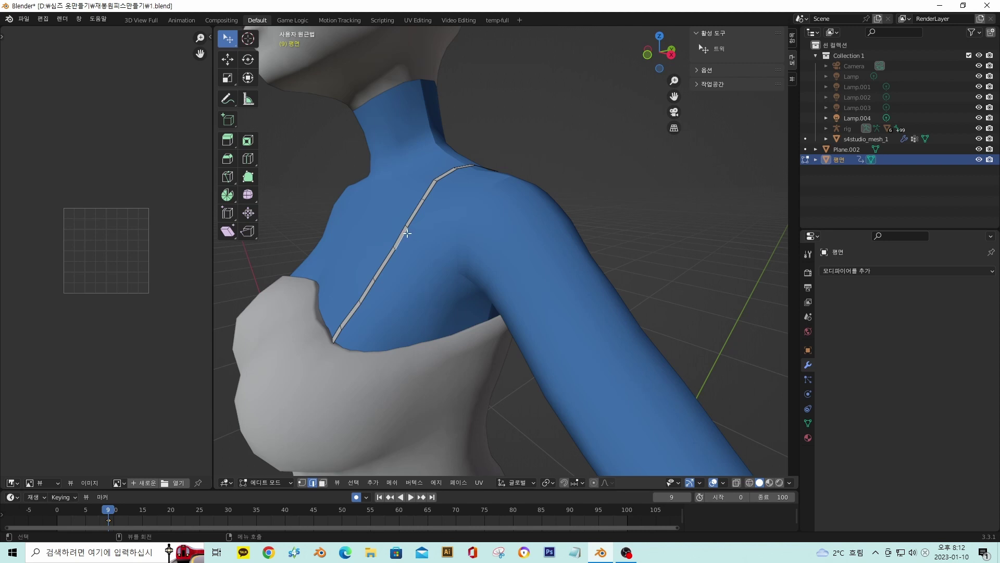
alt+click(407, 233)
click(852, 271)
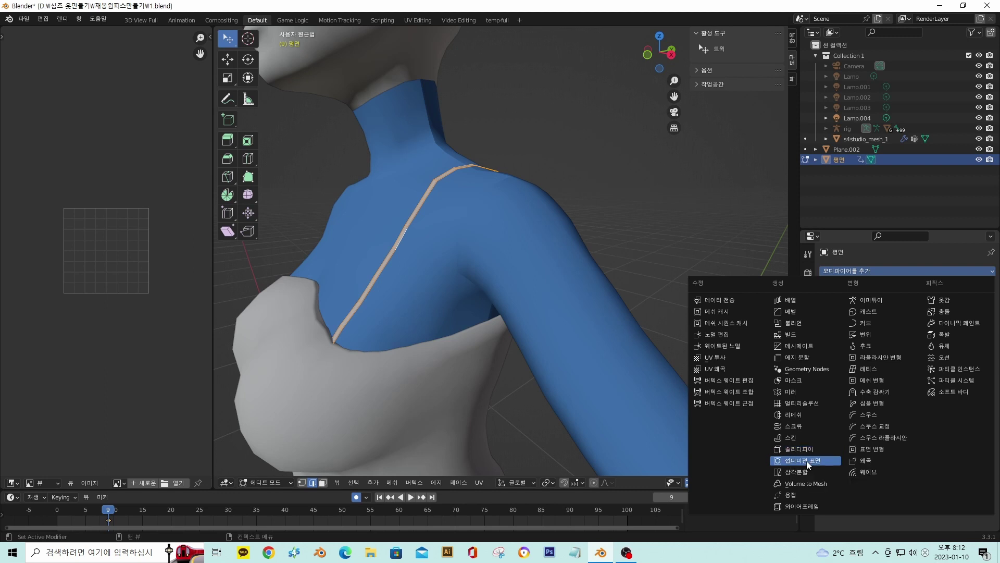
click(800, 449)
drag(935, 316, 922, 317)
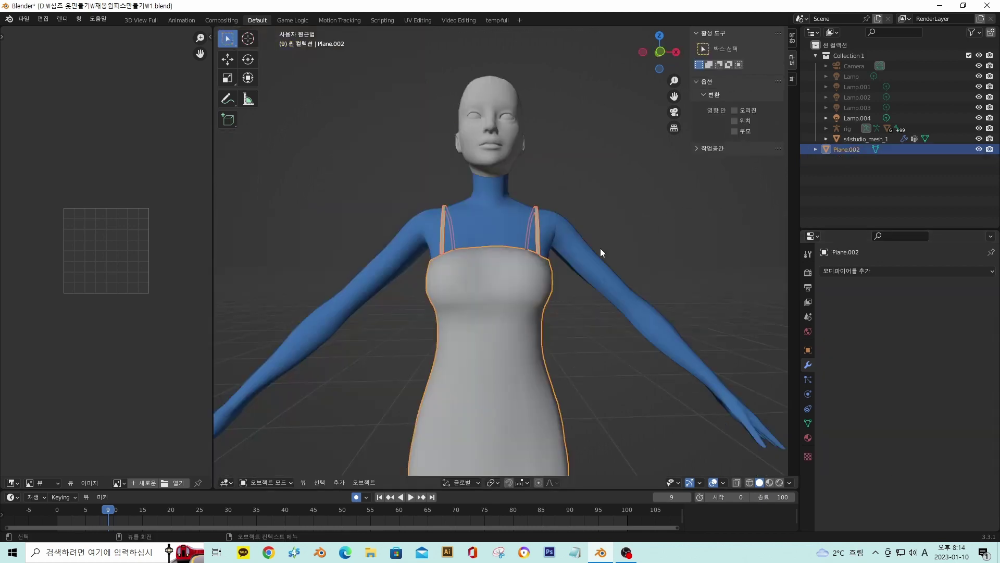
Mark the edge loop around the dress's hem as a seam
middle_drag(600, 248, 474, 291)
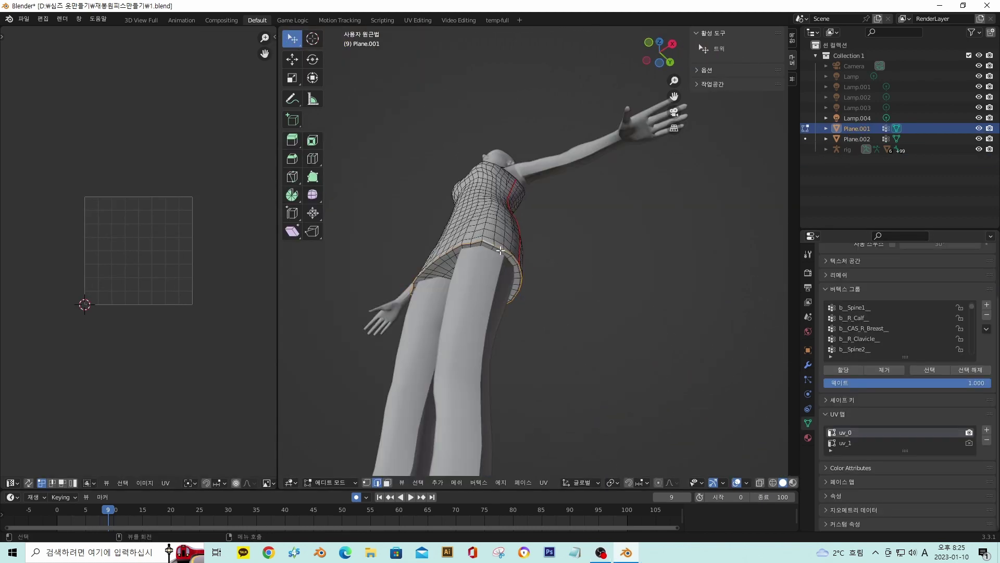
right_click(500, 250)
click(505, 252)
middle_drag(505, 252, 500, 180)
scroll(529, 265, up, 6)
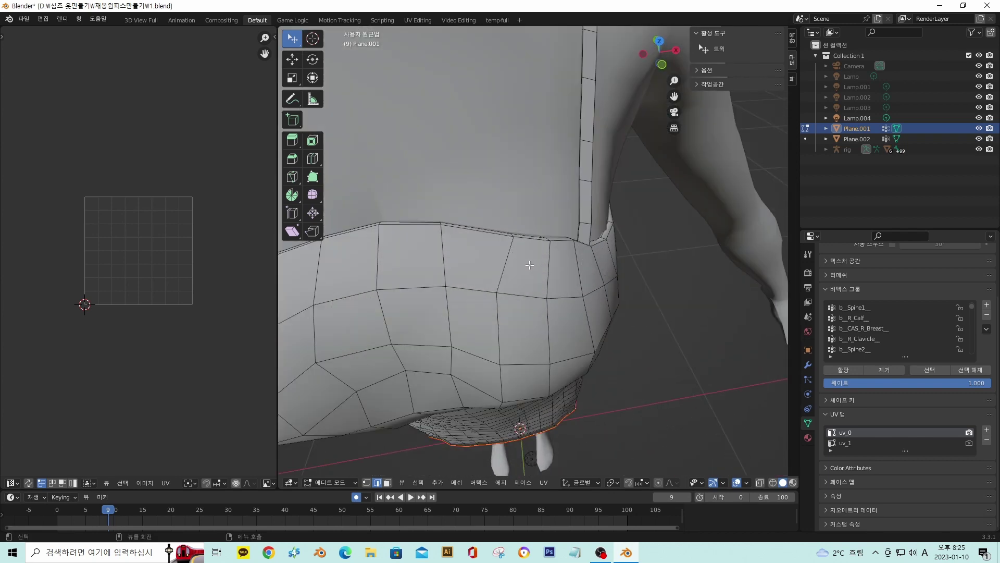
Select the outer edge loop running around the bodice's neckline
scroll(529, 265, up, 3)
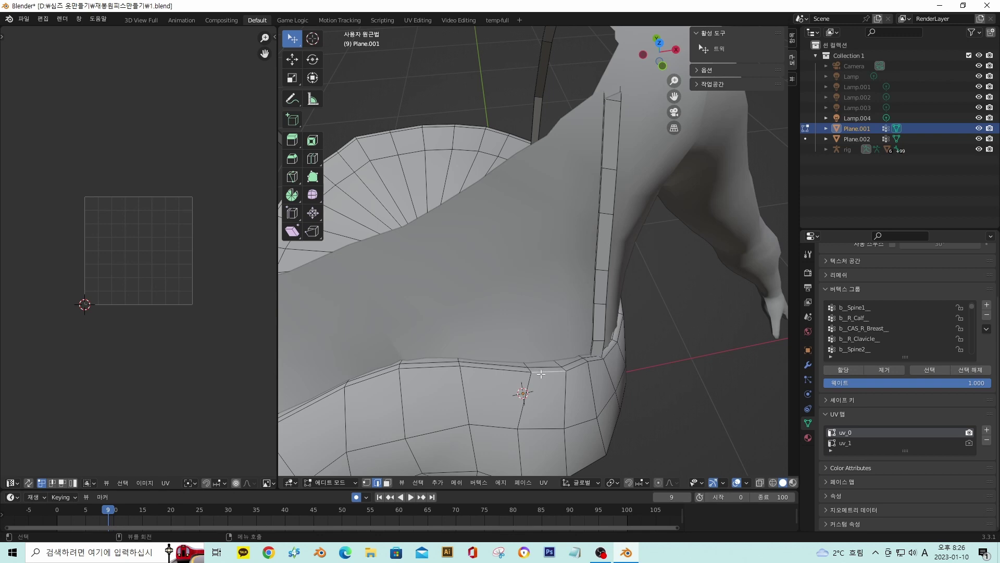
alt+click(571, 367)
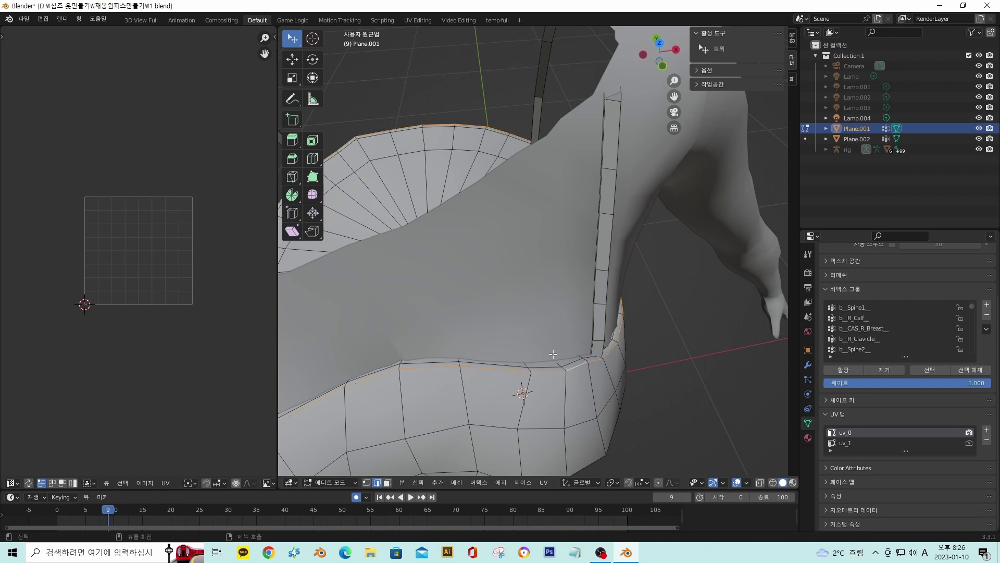
scroll(536, 323, down, 5)
middle_drag(551, 351, 532, 314)
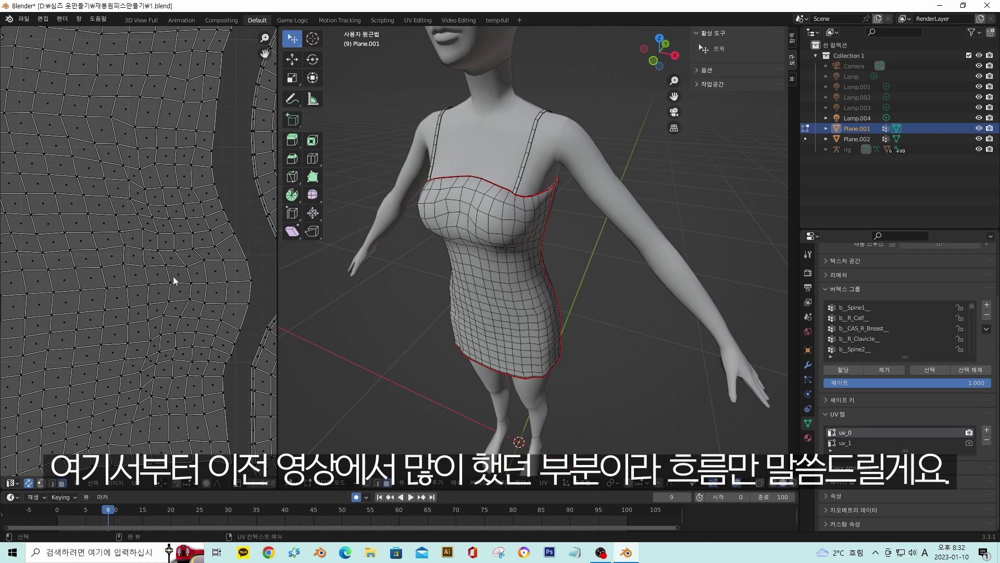
Select the dress's entire UV island from one active square face and unwrap it with Follow Active Quads
scroll(173, 239, up, 1)
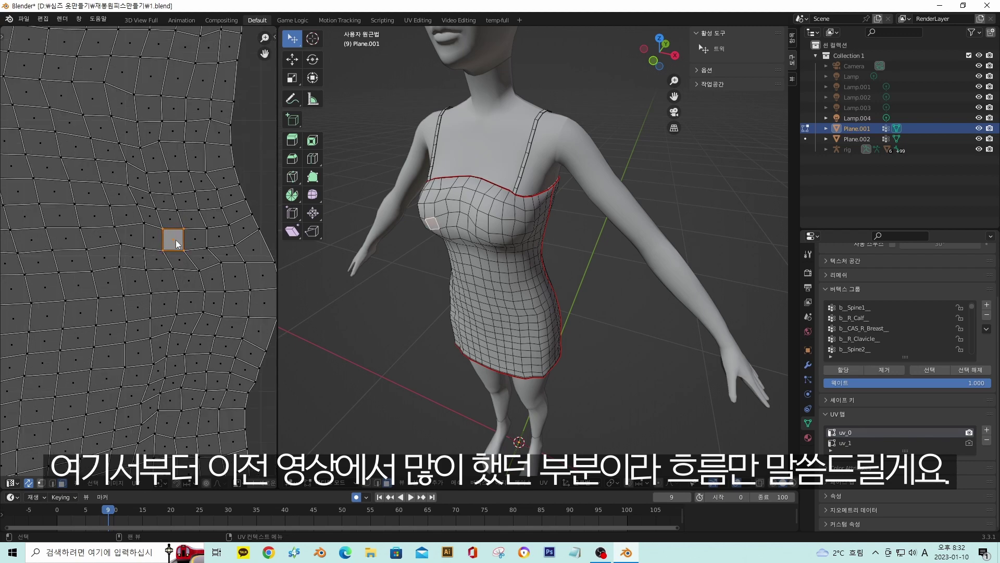
scroll(172, 241, down, 2)
key(ctrl+l)
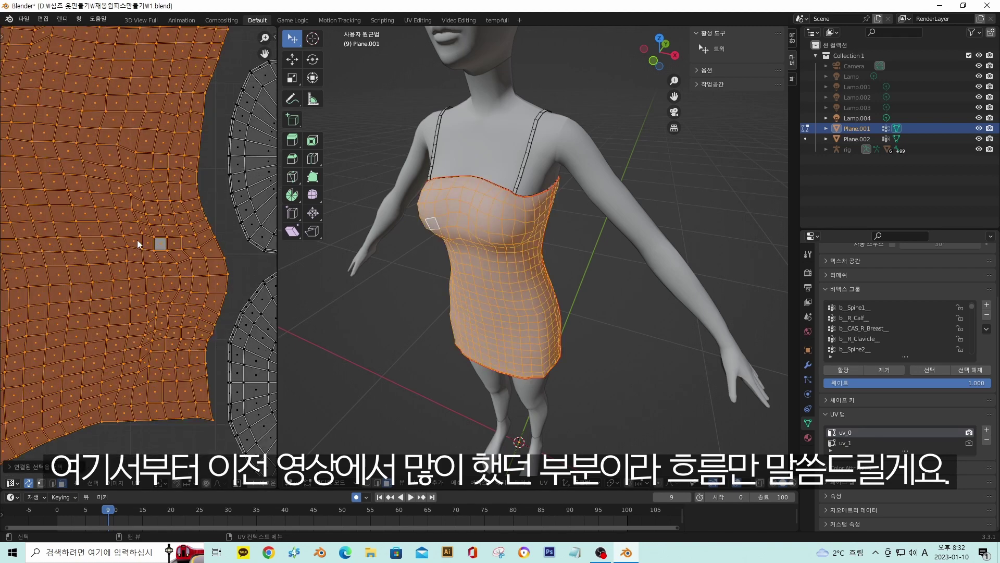
scroll(131, 240, down, 3)
key(u)
click(114, 200)
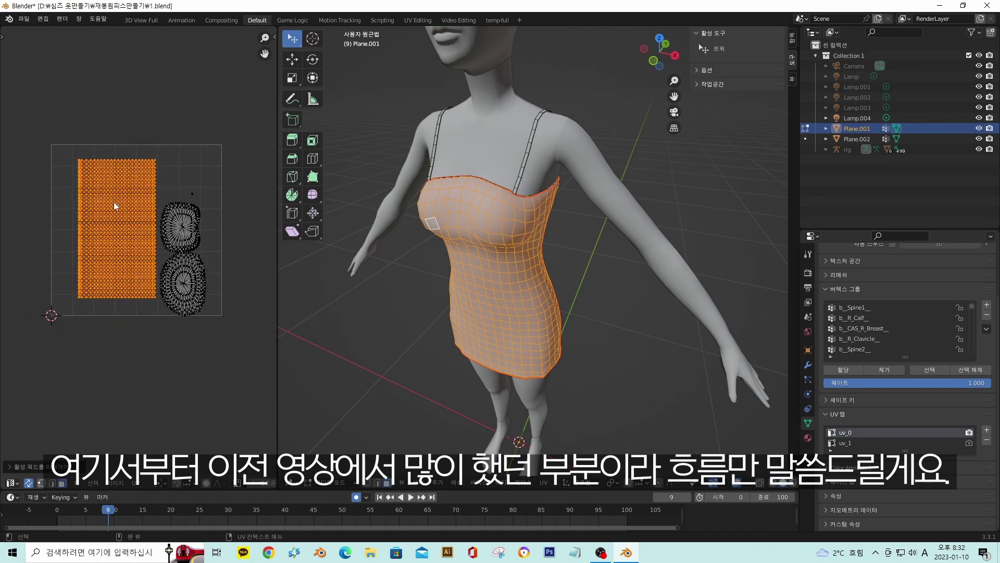
scroll(124, 230, up, 3)
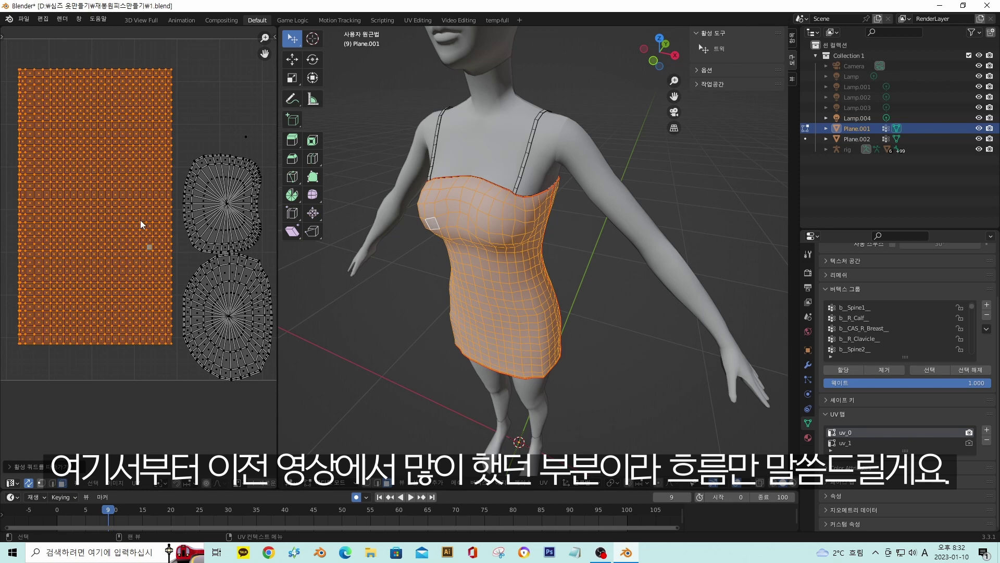
click(208, 153)
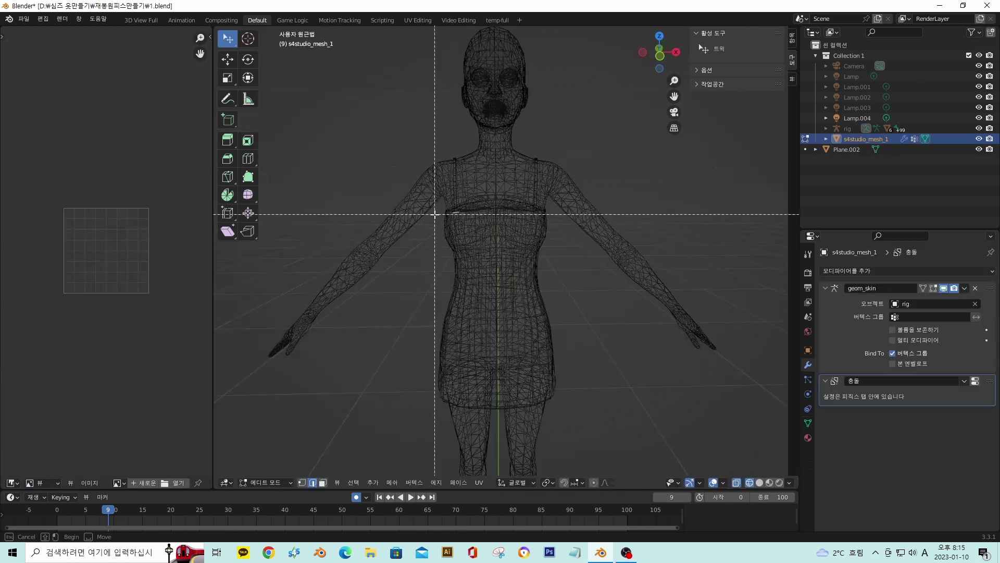
Box-select the body mesh's chest and upper torso hidden under the dress in wireframe and delete them
drag(437, 214, 572, 275)
middle_drag(572, 275, 597, 255)
middle_drag(579, 255, 558, 252)
scroll(558, 252, down, 3)
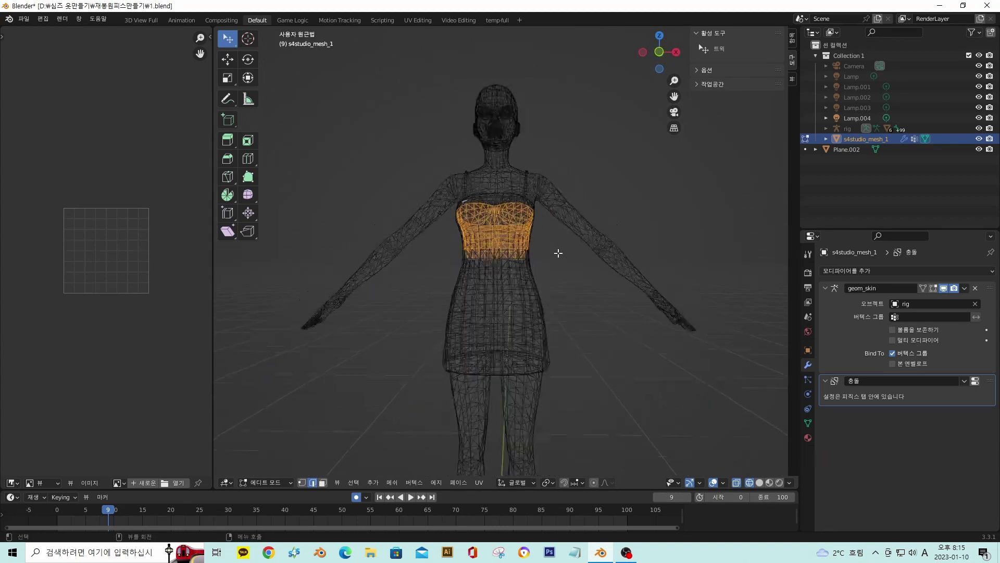
key(x)
click(527, 281)
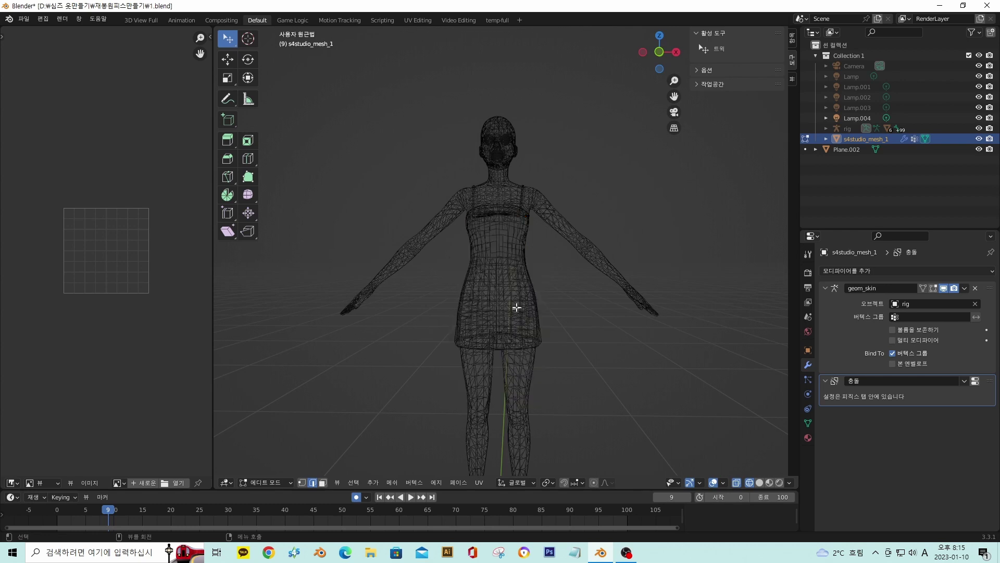
Select both linked halves of the body's hip area under the skirt and delete them
key(l)
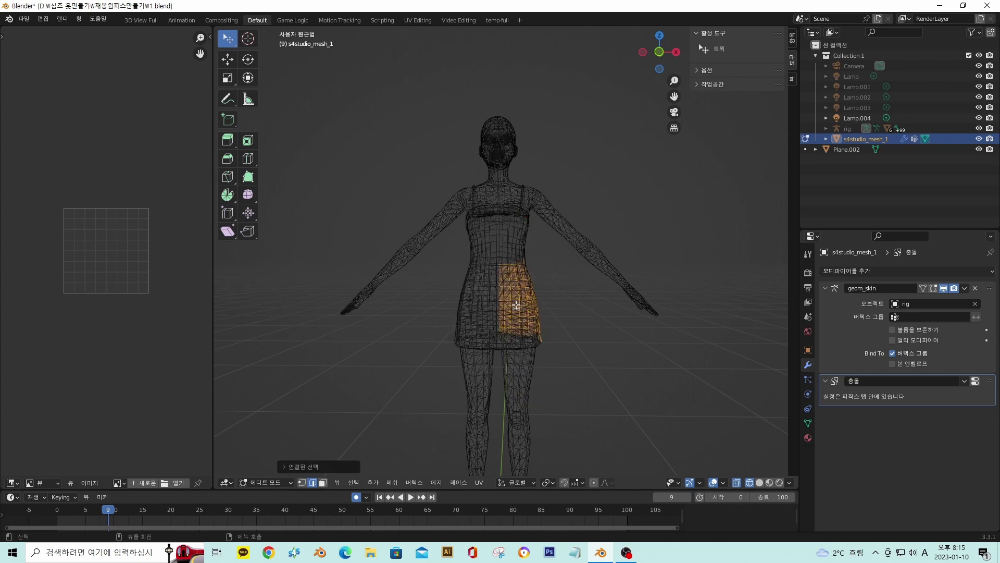
key(l)
middle_drag(477, 301, 379, 297)
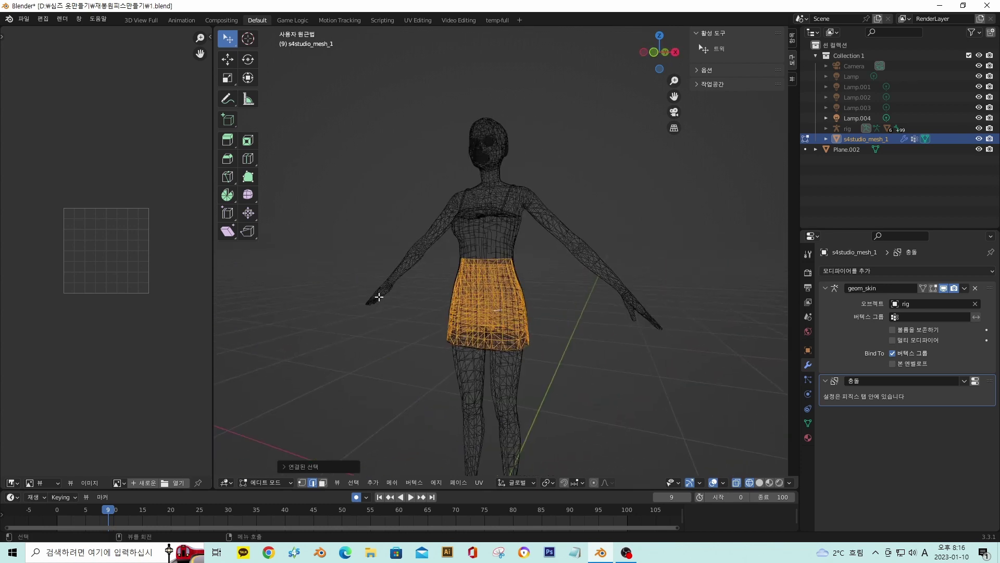
key(x)
click(380, 296)
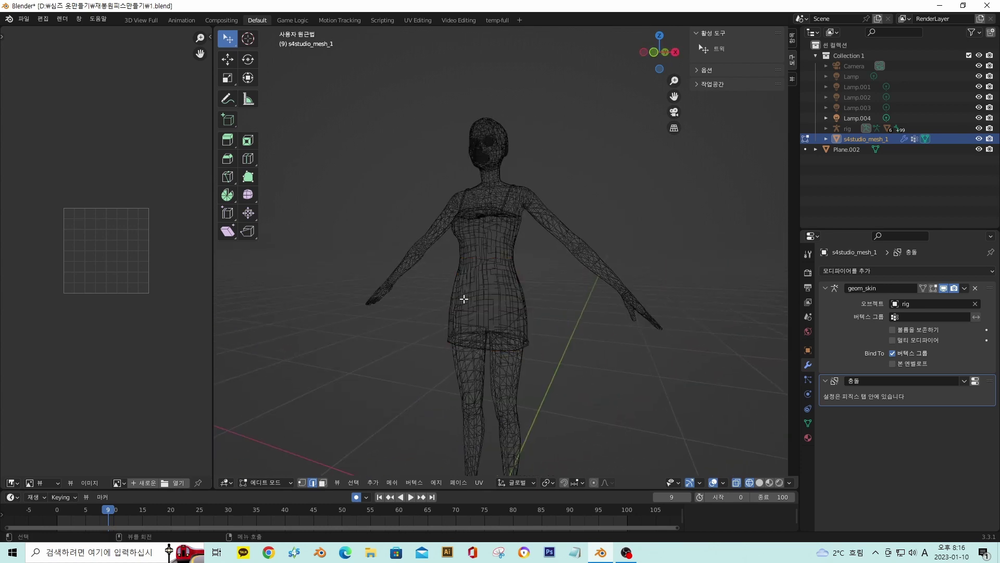
middle_drag(463, 299, 500, 312)
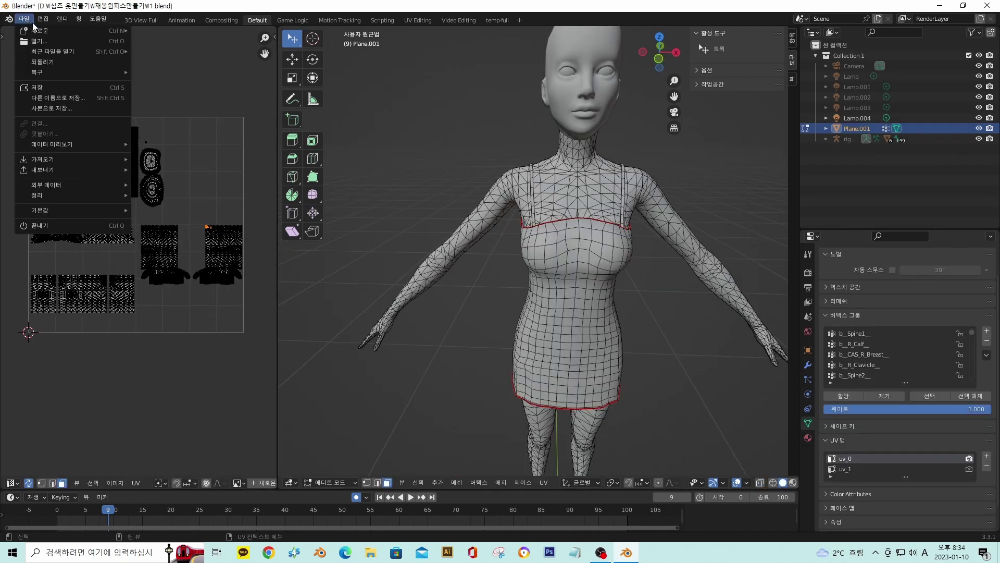
Create a new General file, saving the changes to 1.blend
mouse_move(38, 31)
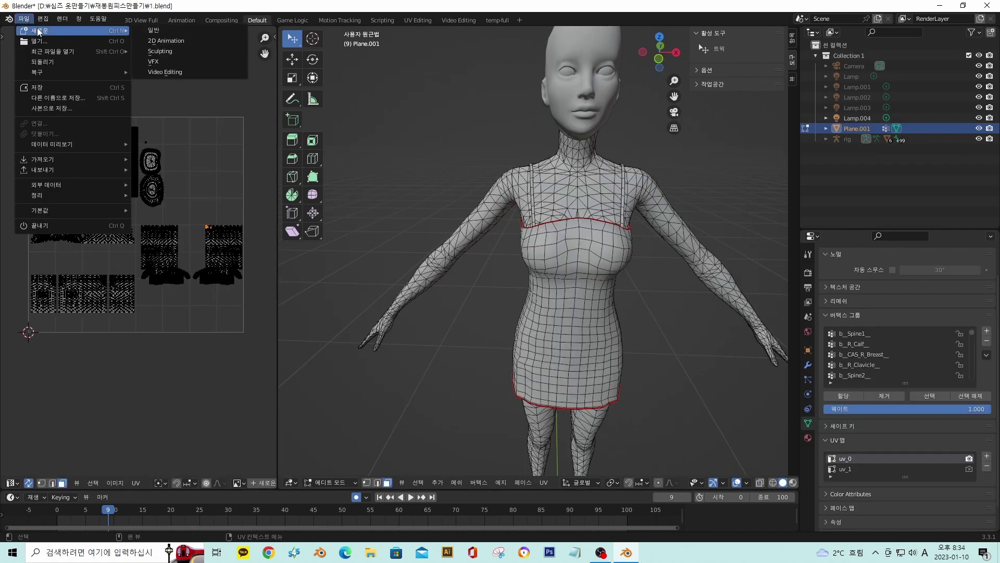
click(23, 19)
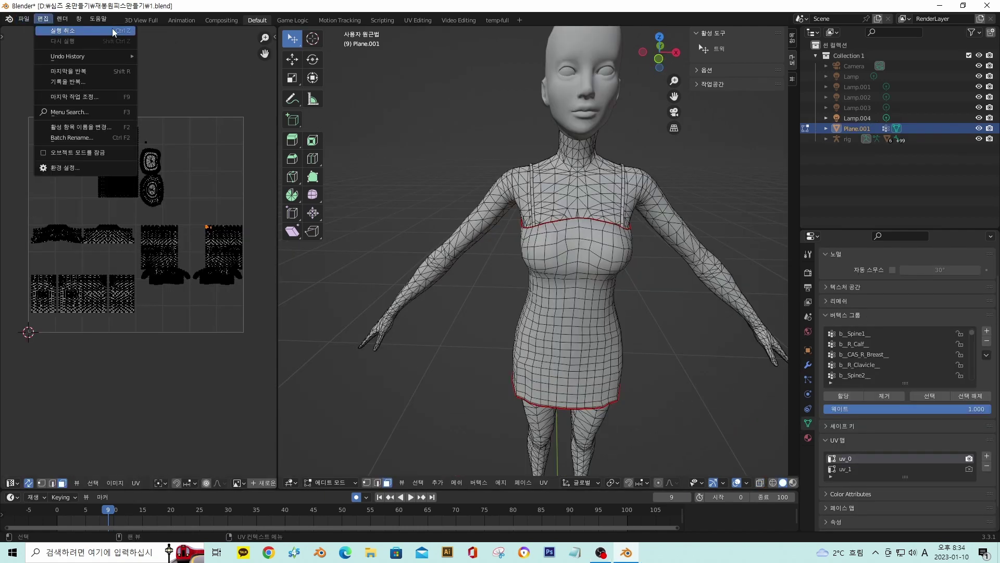
mouse_move(52, 29)
click(158, 32)
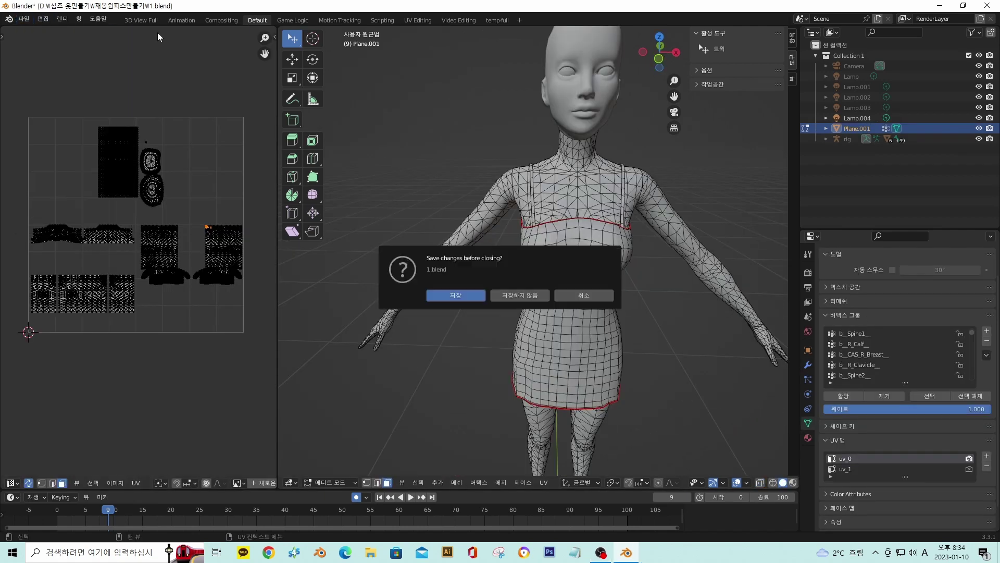
click(454, 295)
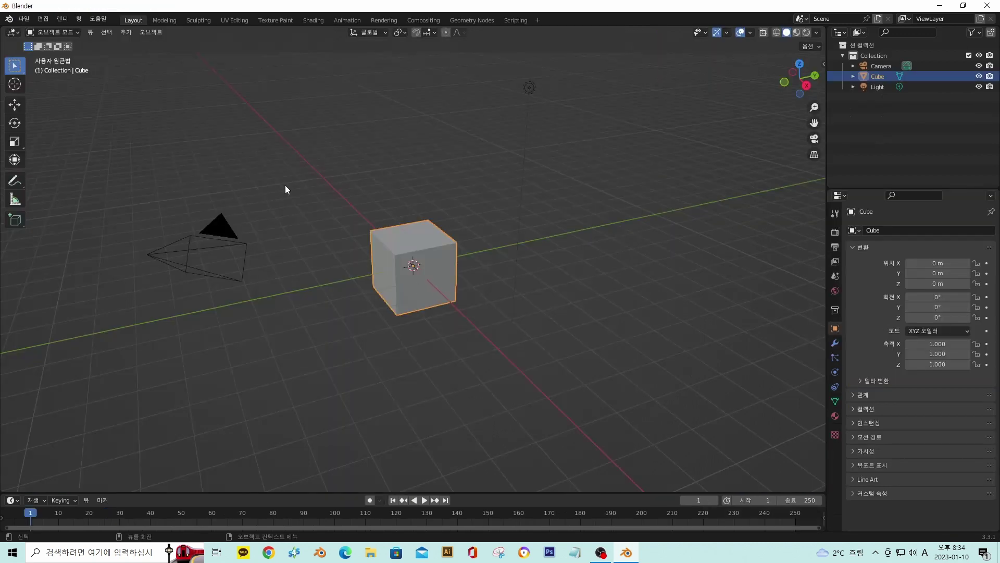
click(25, 20)
click(36, 43)
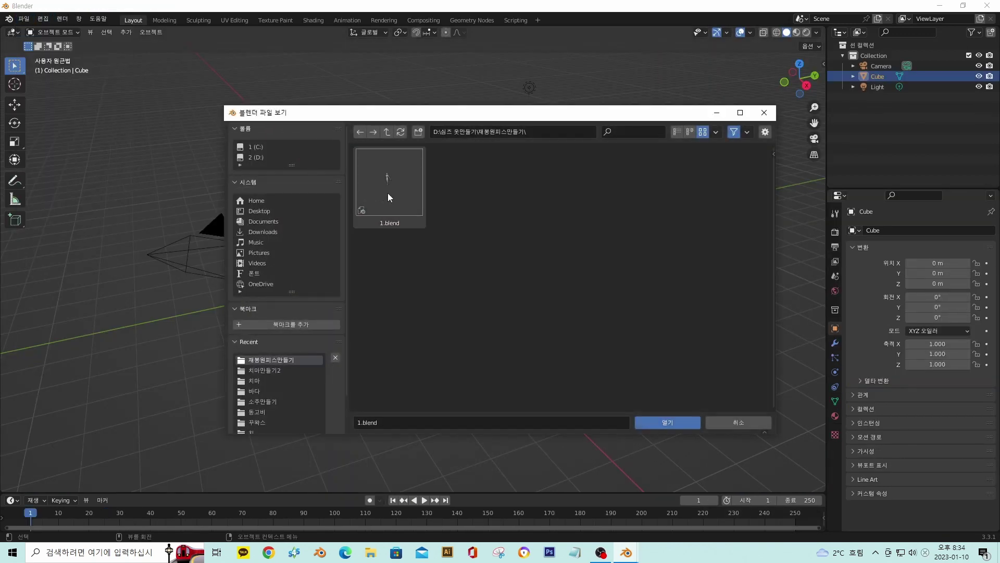
click(746, 423)
Append Plane.001 from the Mesh data of 1.blend into the new scene
click(25, 20)
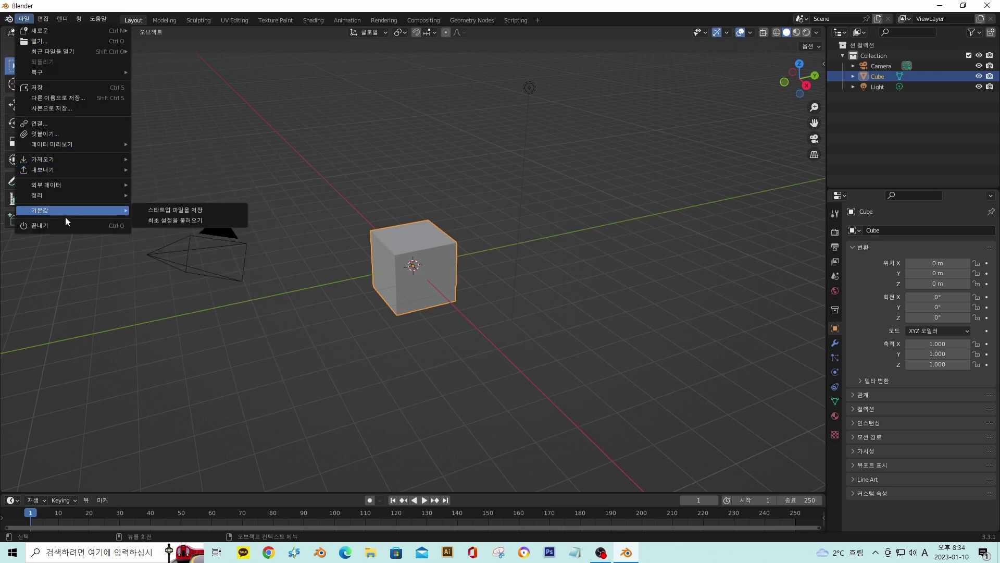
click(51, 134)
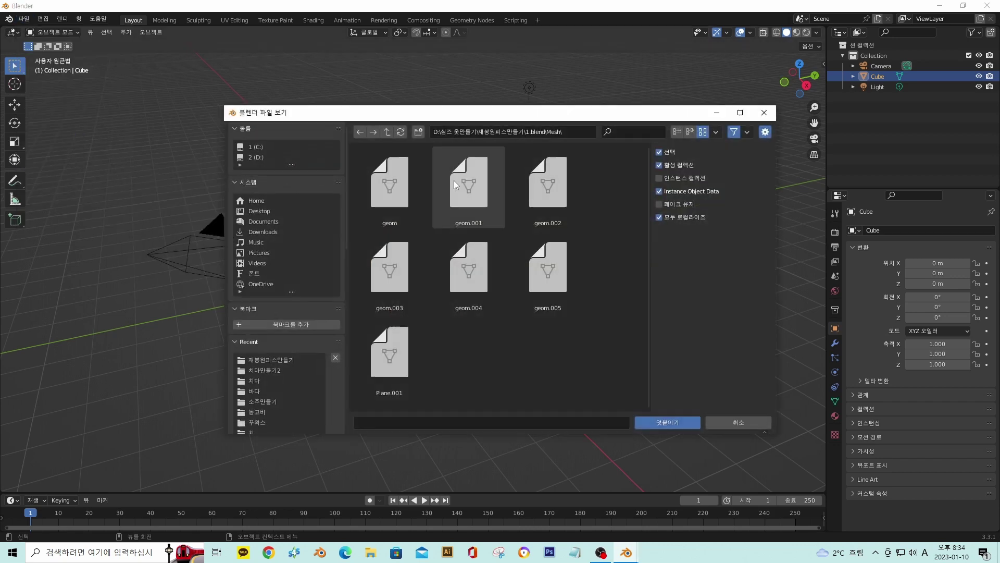
double_click(403, 347)
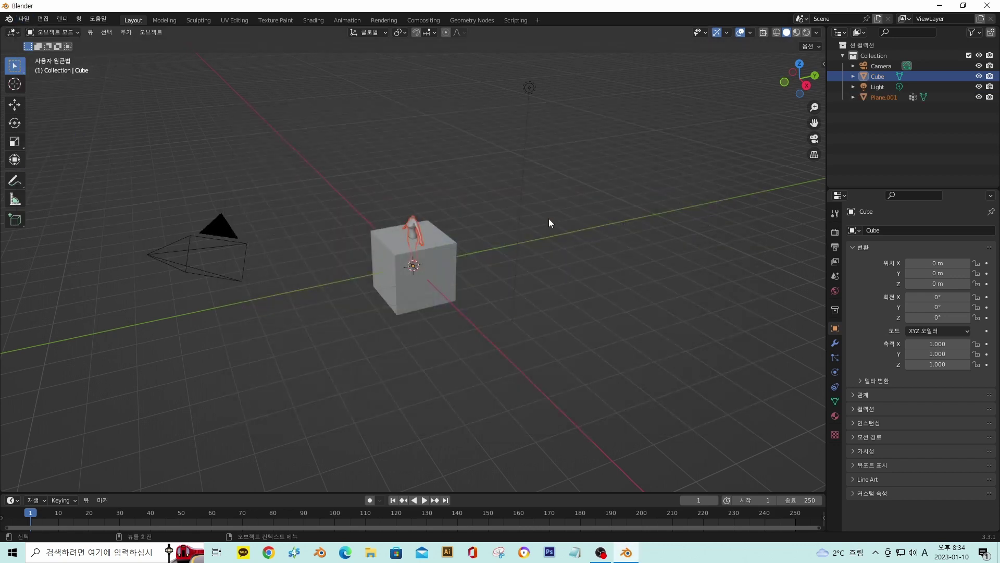
Delete the default cube surrounding the appended dressed body
scroll(679, 182, up, 6)
click(483, 244)
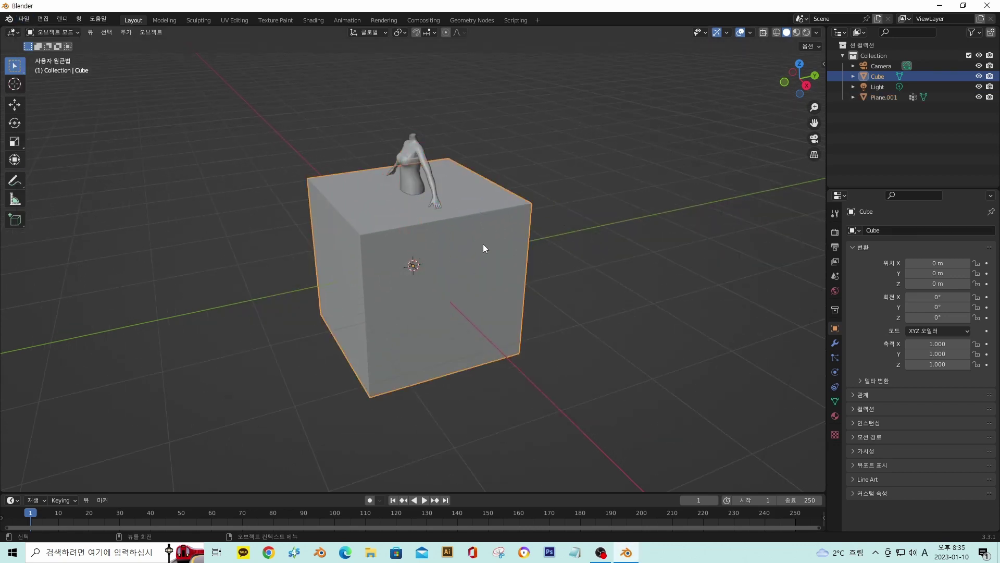
key(Delete)
middle_drag(489, 238, 546, 233)
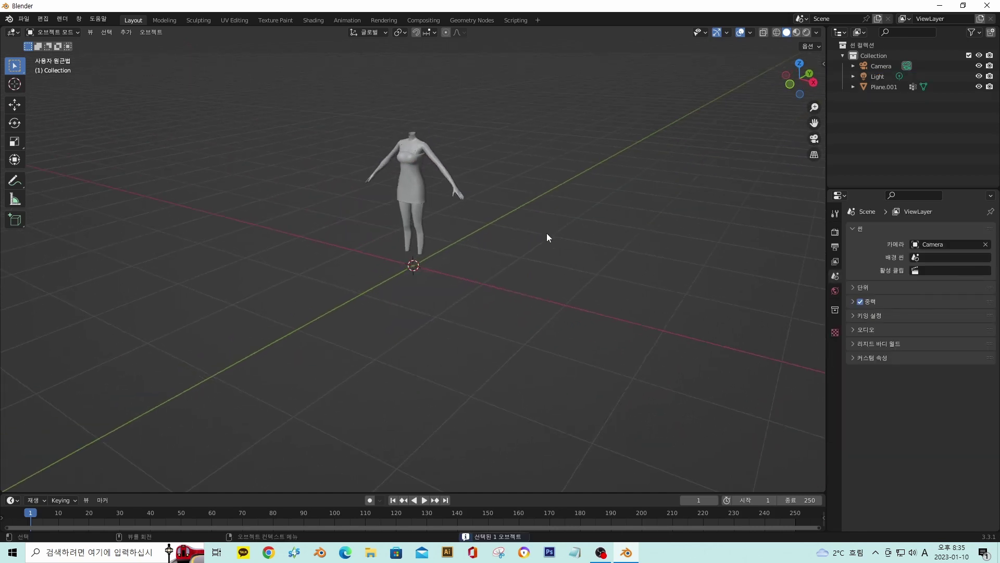
scroll(451, 192, up, 2)
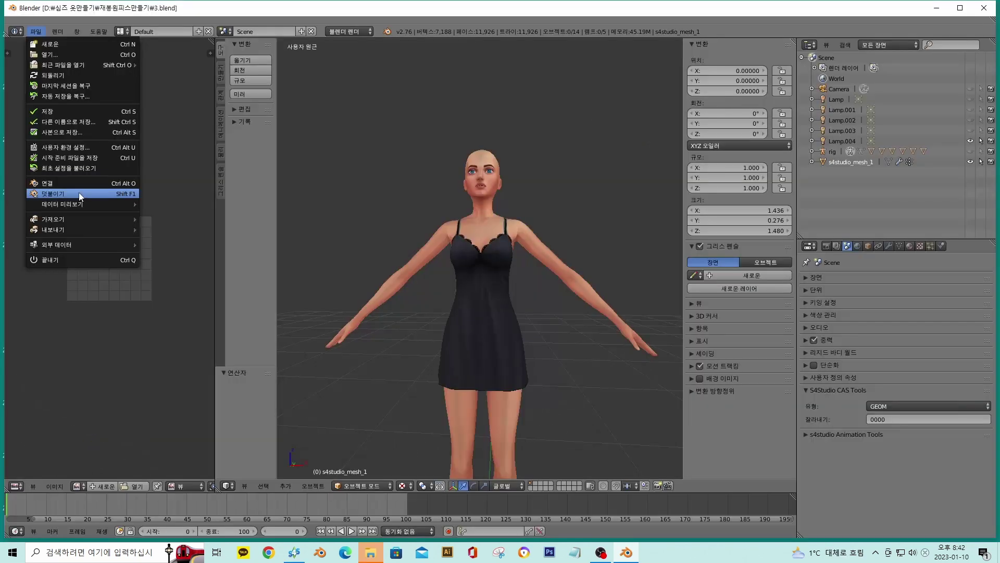
In Blender 2.76, append the Plane.001 object from 2.blend into the 3.blend scene
click(79, 193)
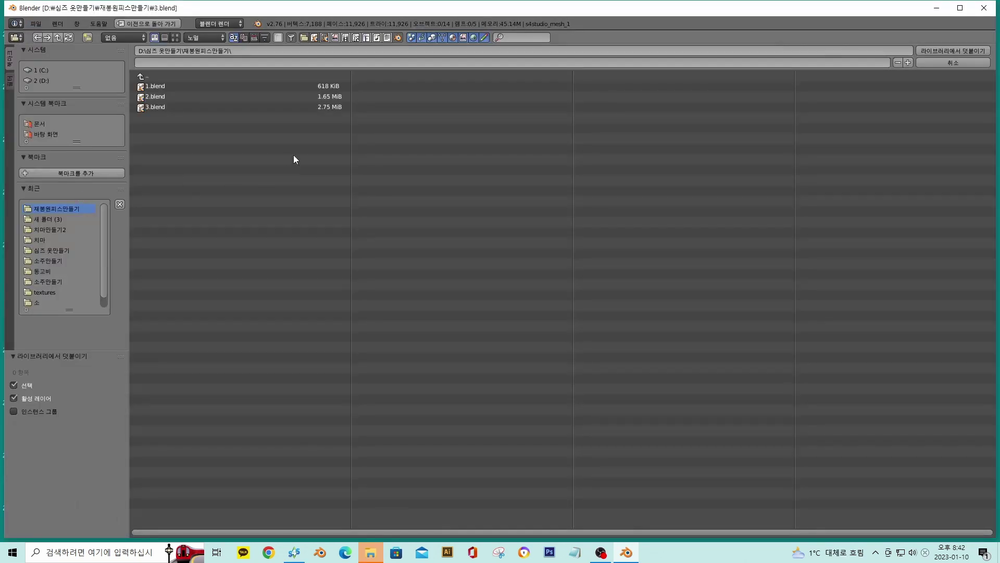
double_click(170, 96)
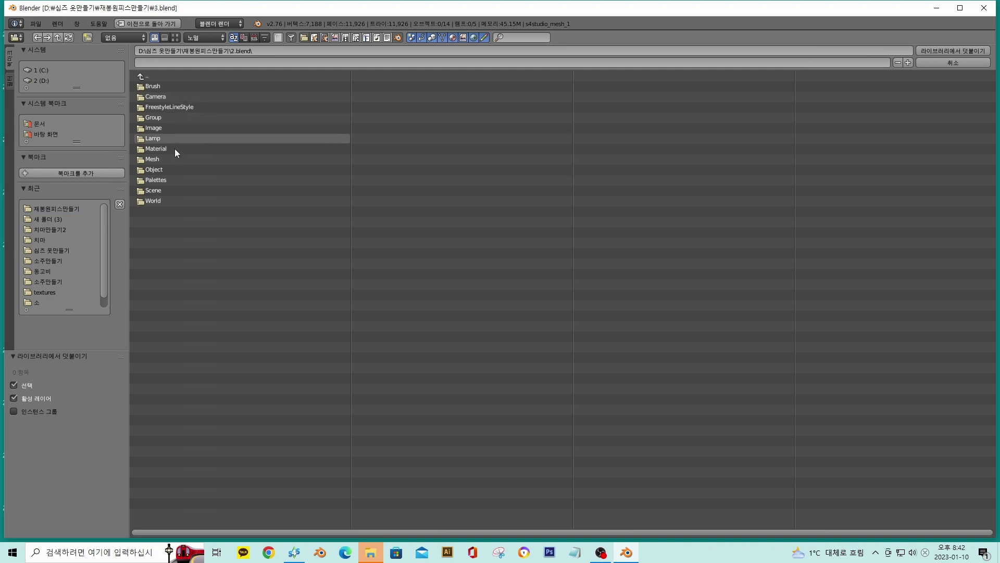
double_click(162, 169)
double_click(160, 107)
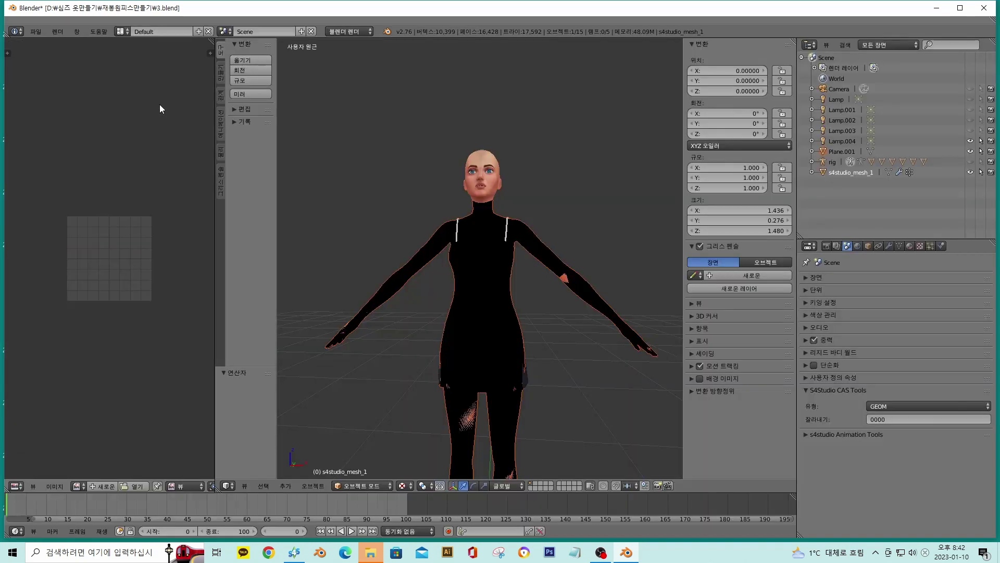
Hide the original s4studio_mesh_1 body mesh in the viewport
middle_drag(538, 245, 621, 248)
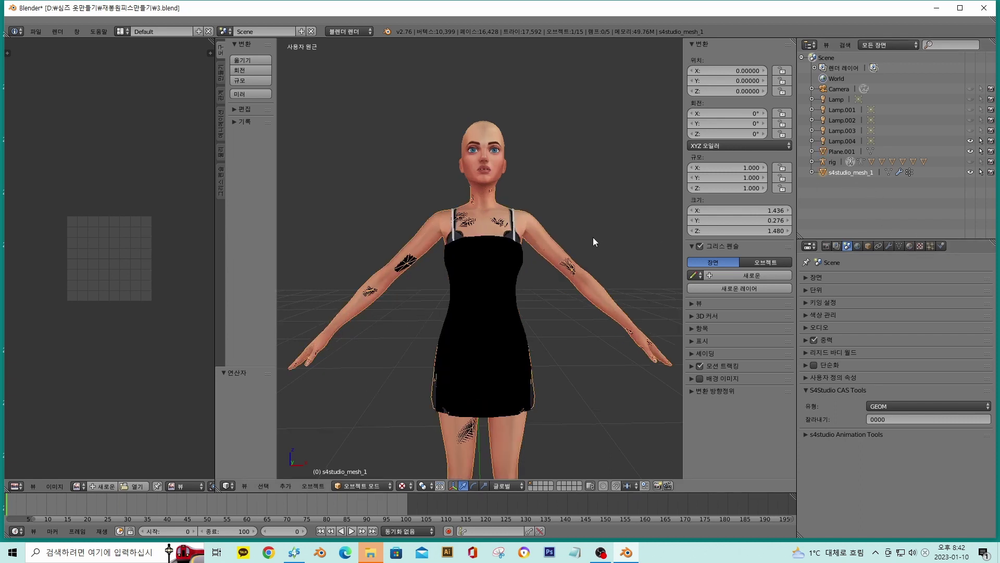
scroll(575, 243, up, 3)
scroll(575, 242, down, 3)
scroll(575, 242, down, 1)
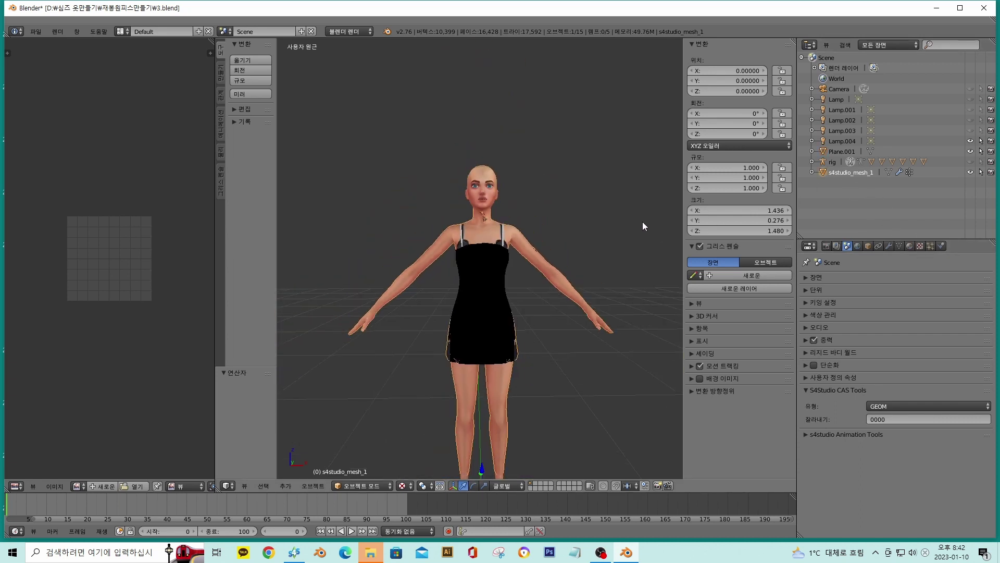
click(839, 153)
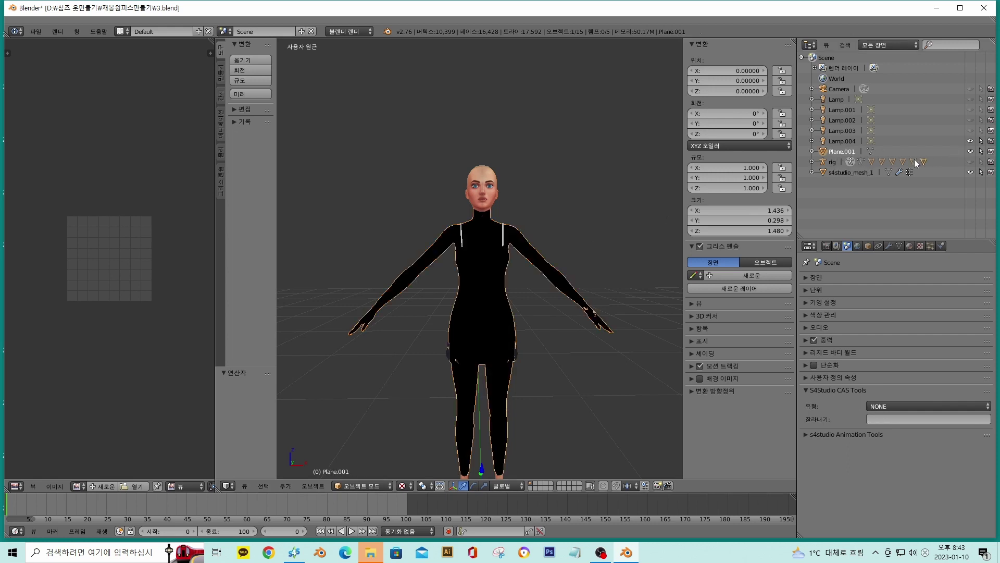
click(851, 172)
click(970, 172)
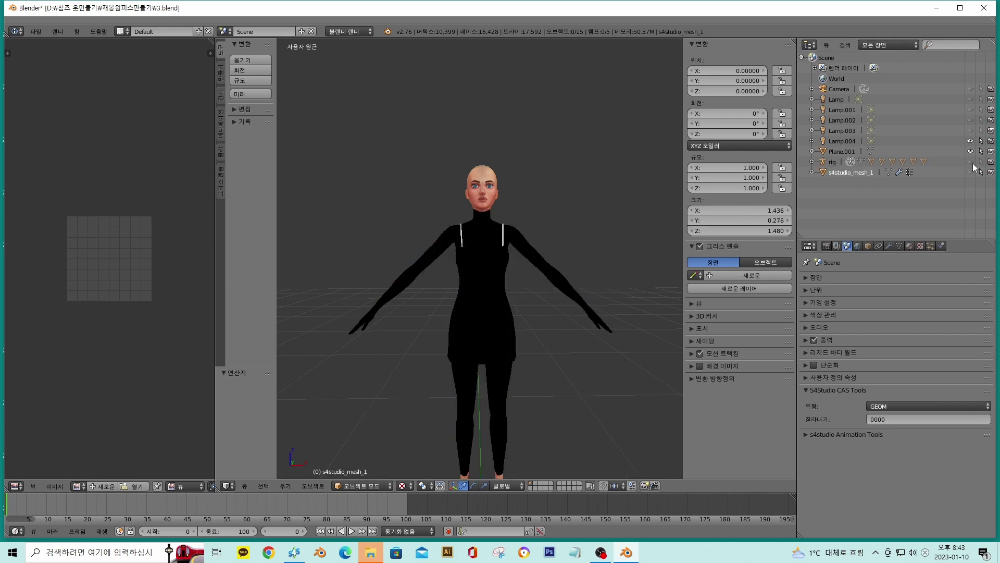
Put the Plane.001 mesh in Edit Mode with all of its vertices selected
click(840, 152)
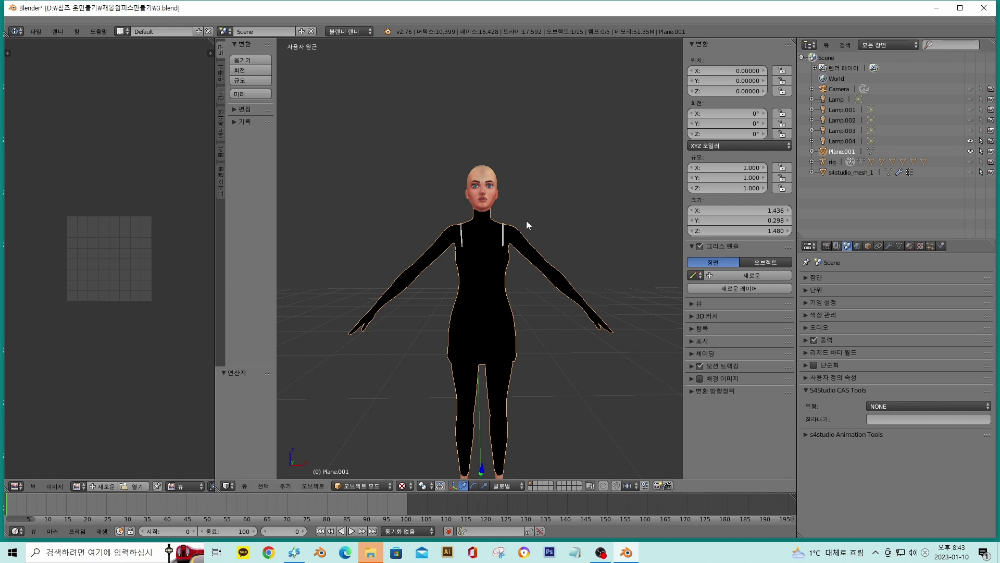
scroll(525, 227, up, 5)
mouse_move(547, 233)
middle_down()
mouse_move(494, 250)
mouse_move(540, 243)
middle_up()
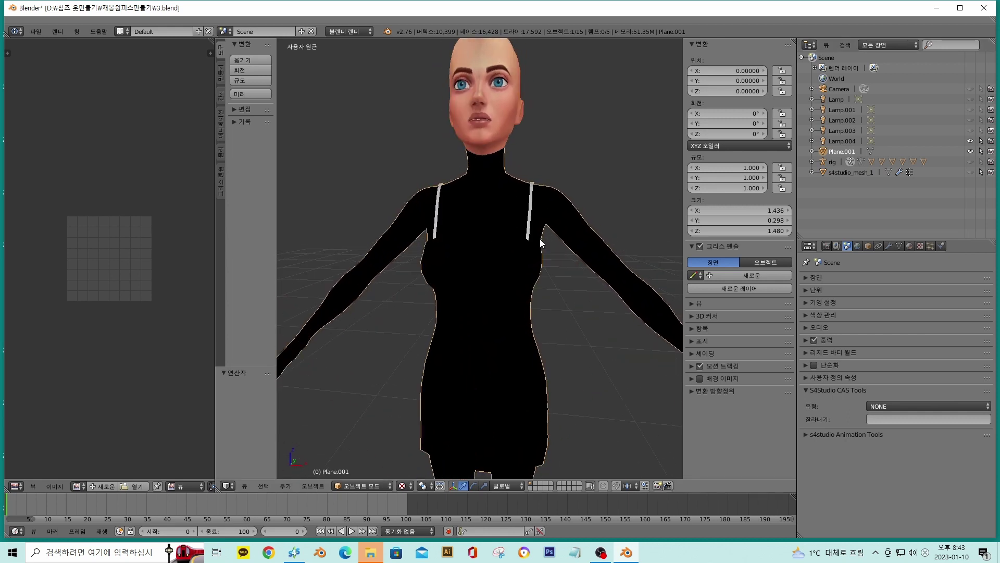
click(909, 246)
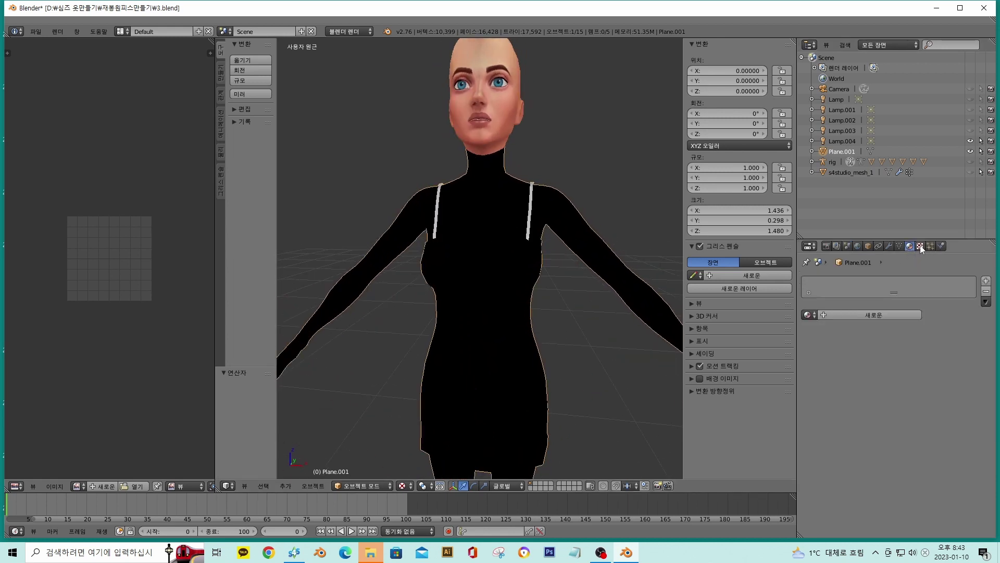
click(920, 246)
click(932, 245)
click(941, 246)
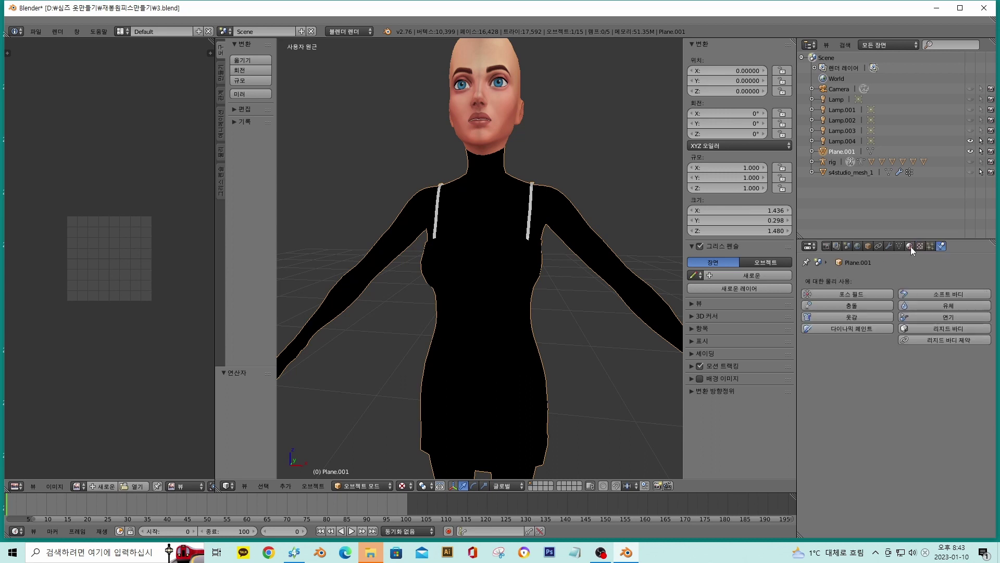
click(909, 245)
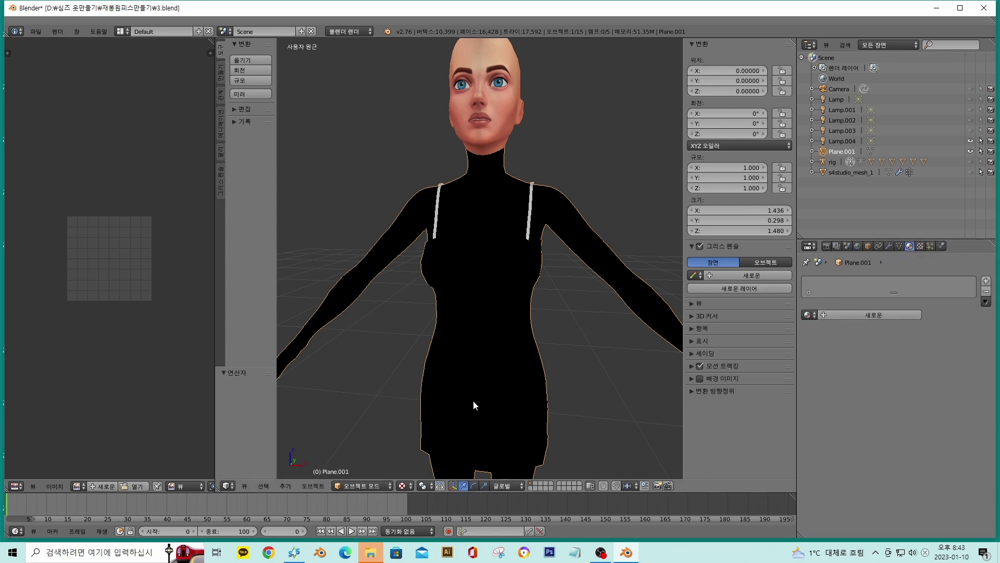
click(365, 485)
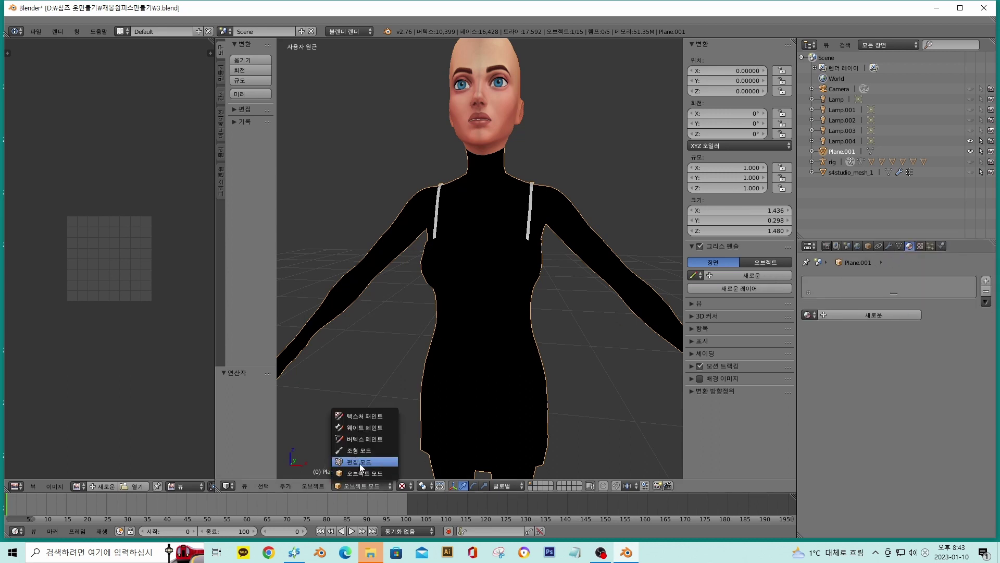
click(360, 462)
key(a)
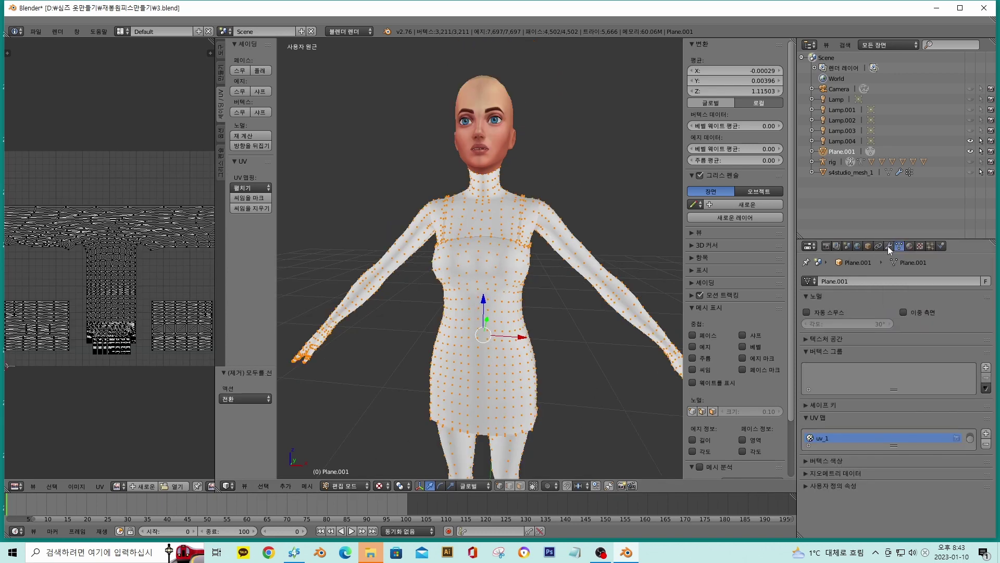
Add a Data Transfer modifier to Plane.001 with s4studio_mesh_1 as the source object
click(889, 245)
click(844, 281)
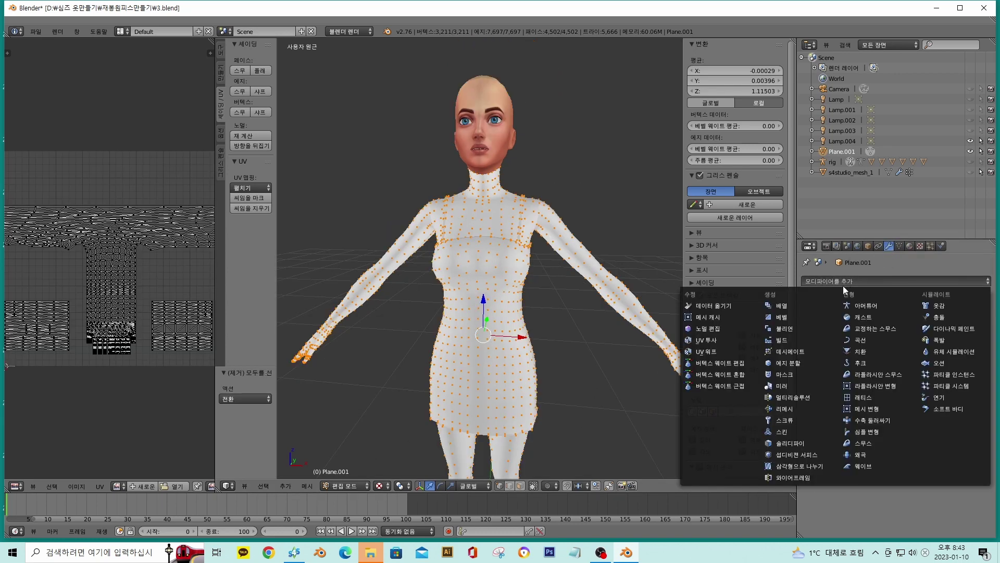
click(717, 304)
click(925, 336)
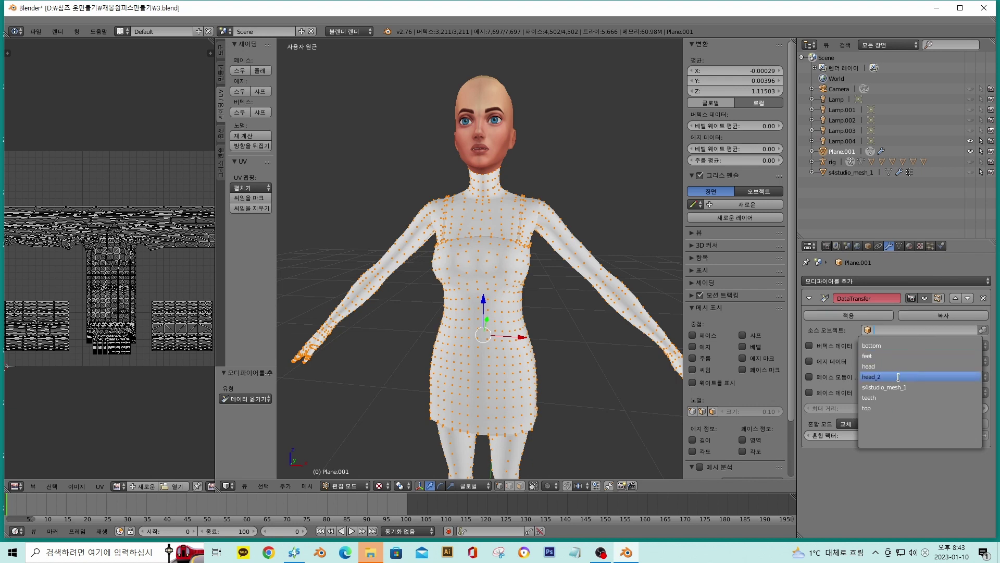
click(935, 383)
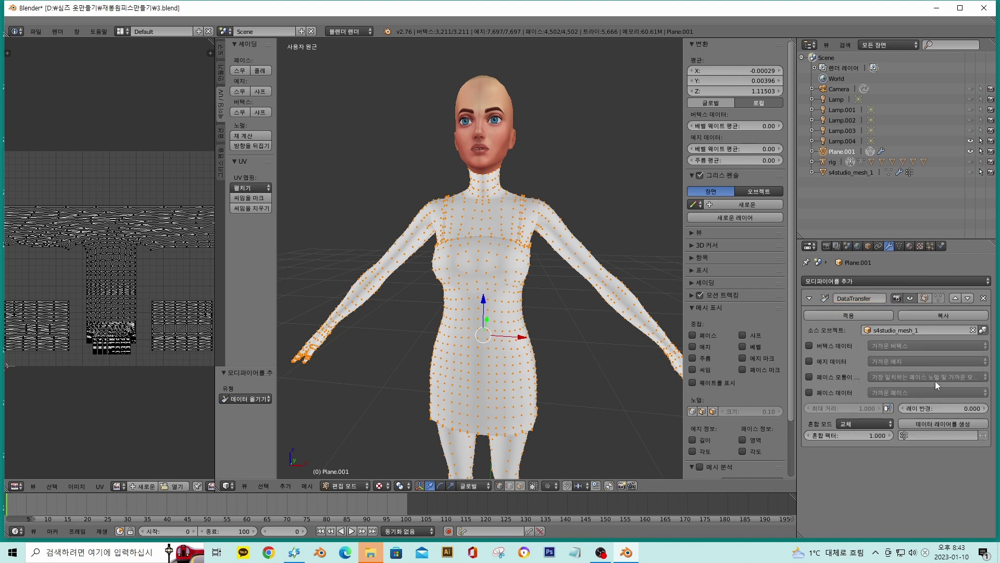
Enable face corner and face data in the Data Transfer modifier, transferring UVs from layer uv_1 to uv_1
click(822, 378)
click(844, 410)
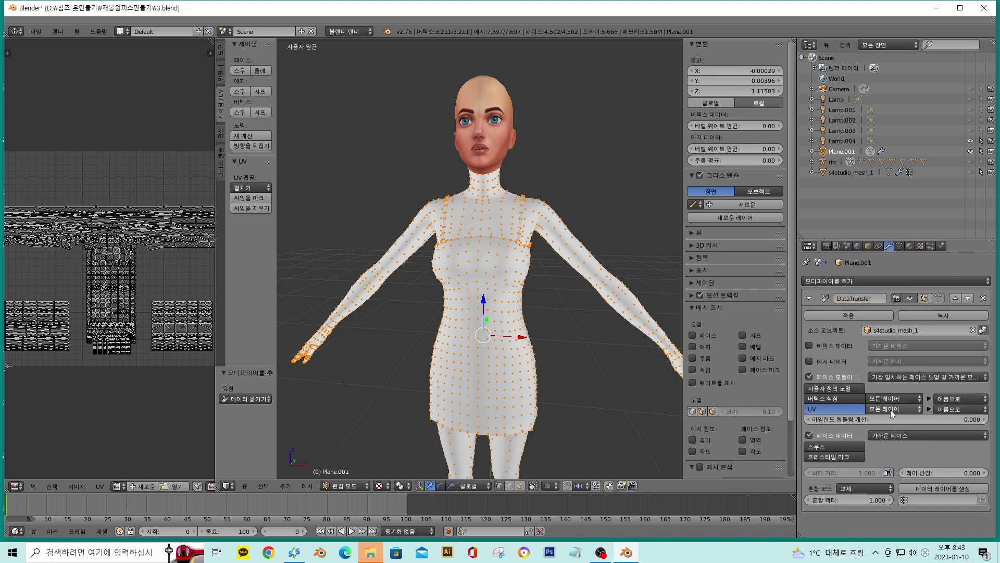
click(890, 409)
click(877, 368)
click(944, 411)
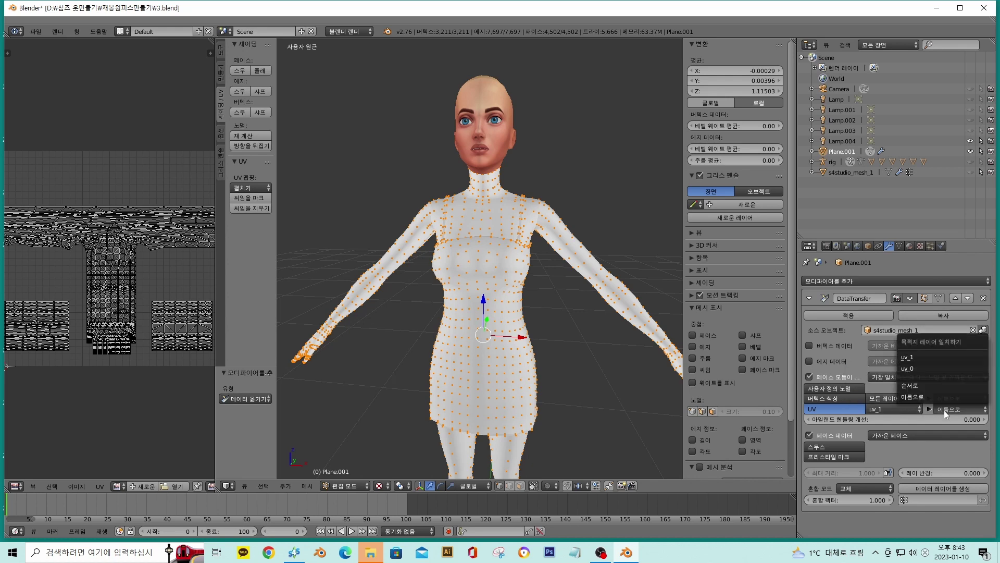
click(917, 357)
Review the face corner and face mapping options, keep them, and apply the Data Transfer modifier outside Edit Mode
click(890, 375)
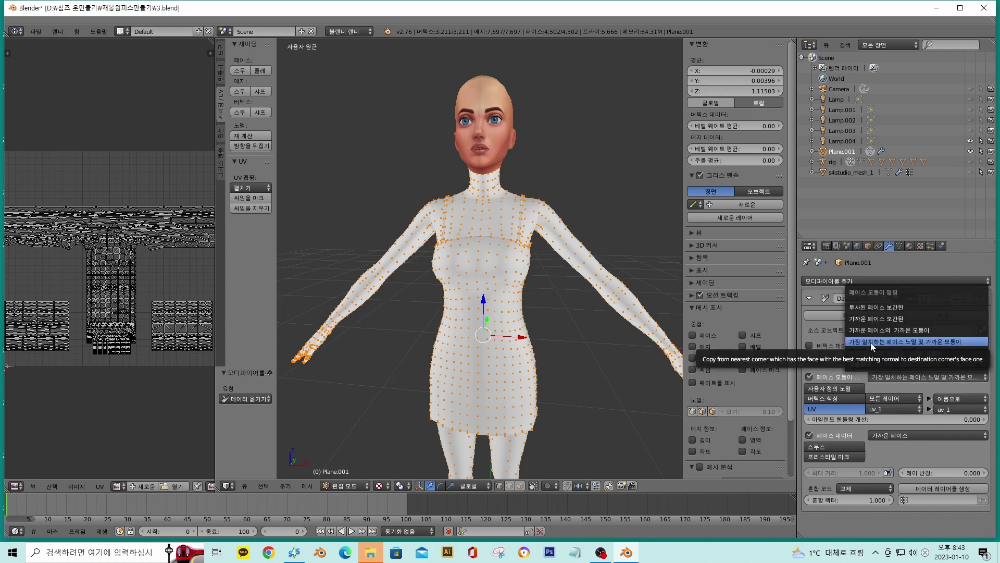
click(910, 438)
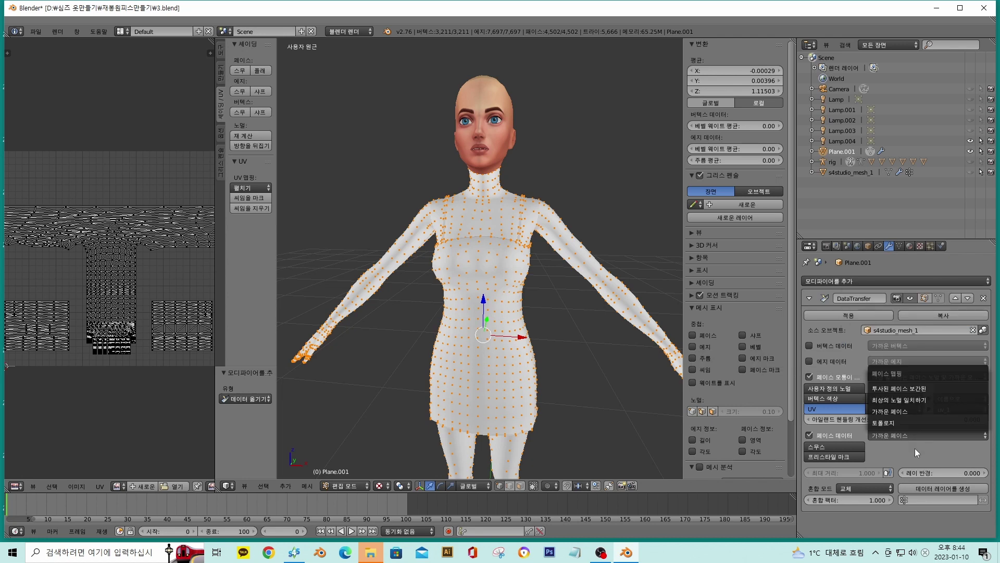
click(915, 448)
click(861, 316)
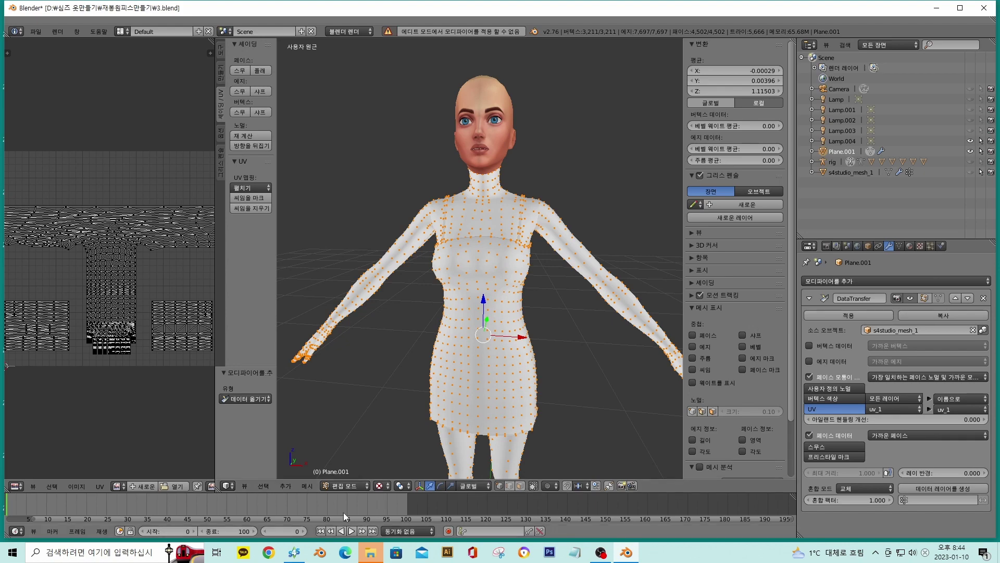
click(354, 484)
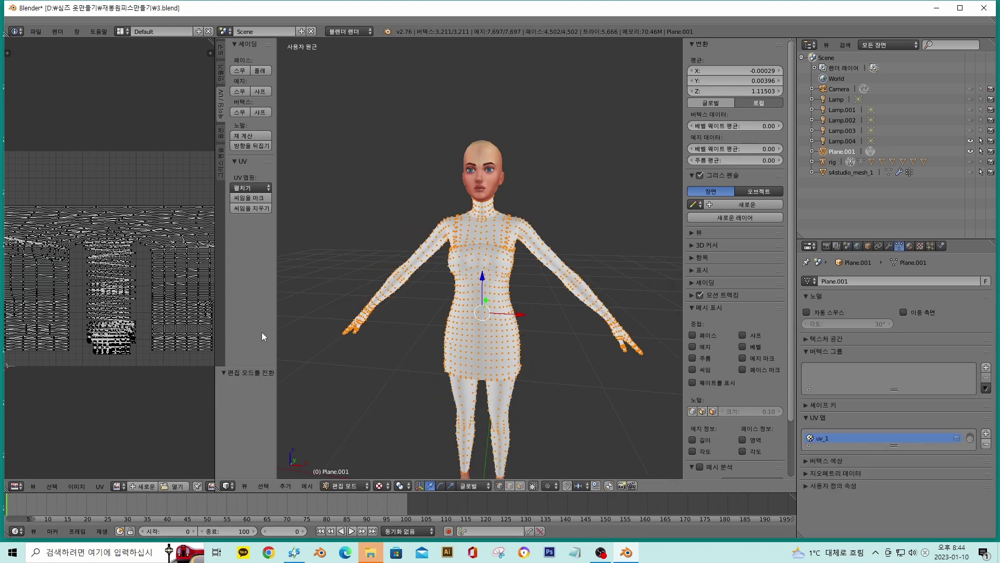
Examine the transferred uv_1 layout of Plane.001 in the UV editor
scroll(146, 317, down, 3)
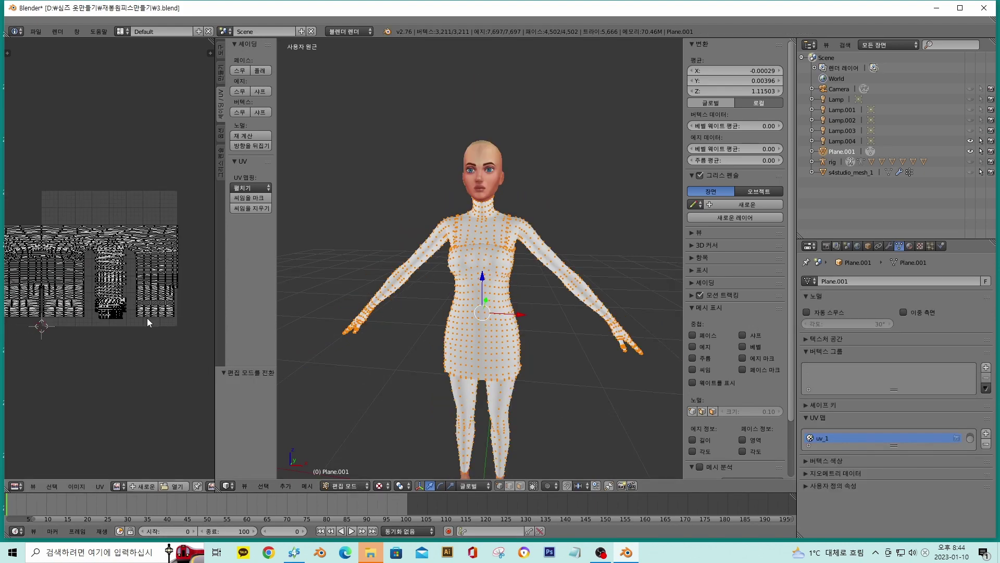
scroll(115, 296, up, 5)
scroll(115, 298, up, 3)
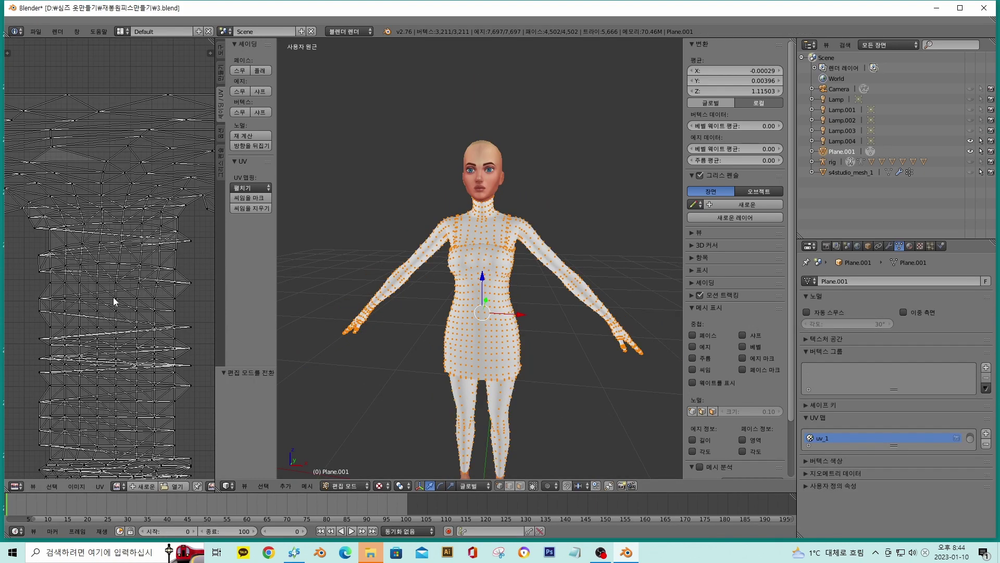
scroll(90, 321, down, 4)
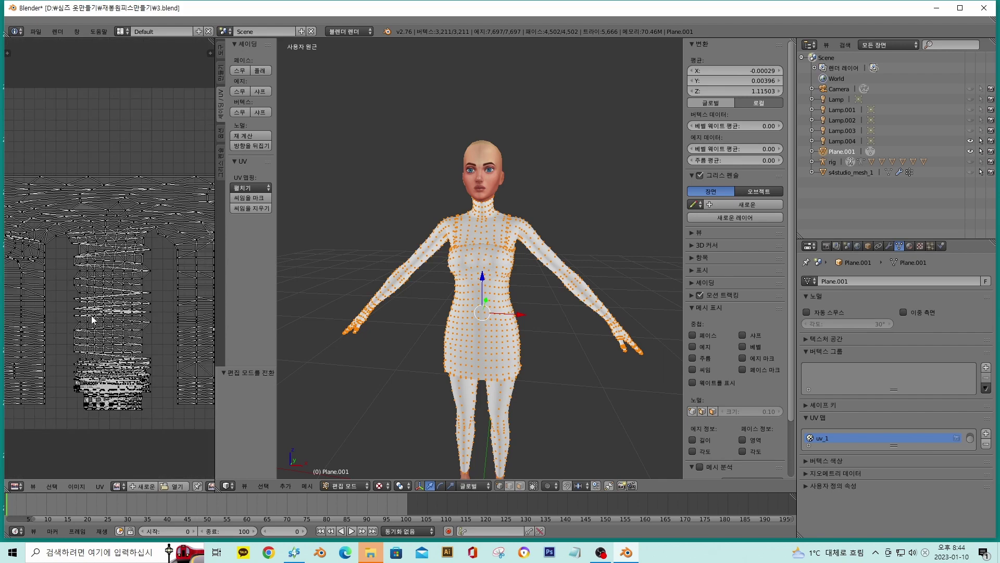
scroll(92, 319, down, 2)
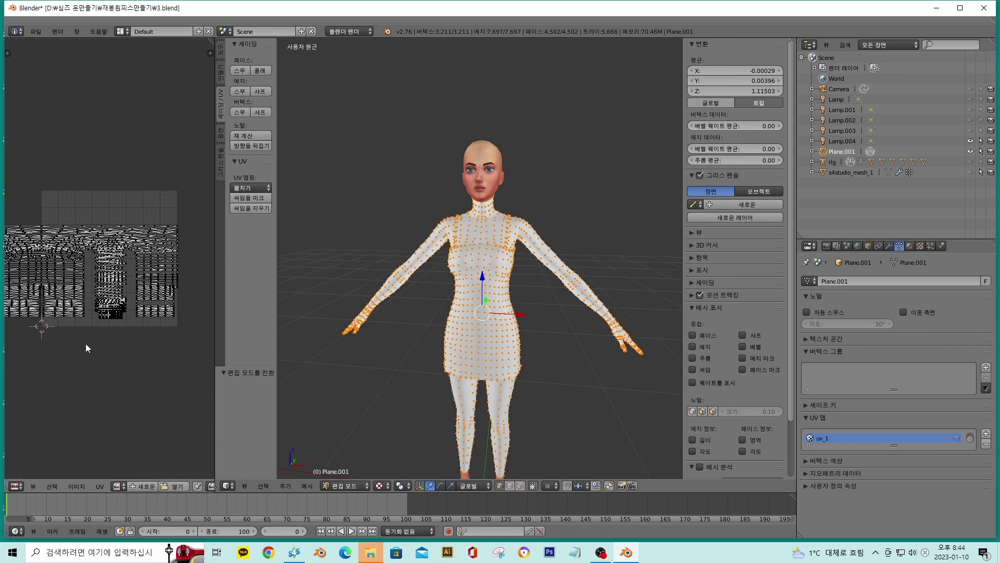
scroll(128, 368, up, 6)
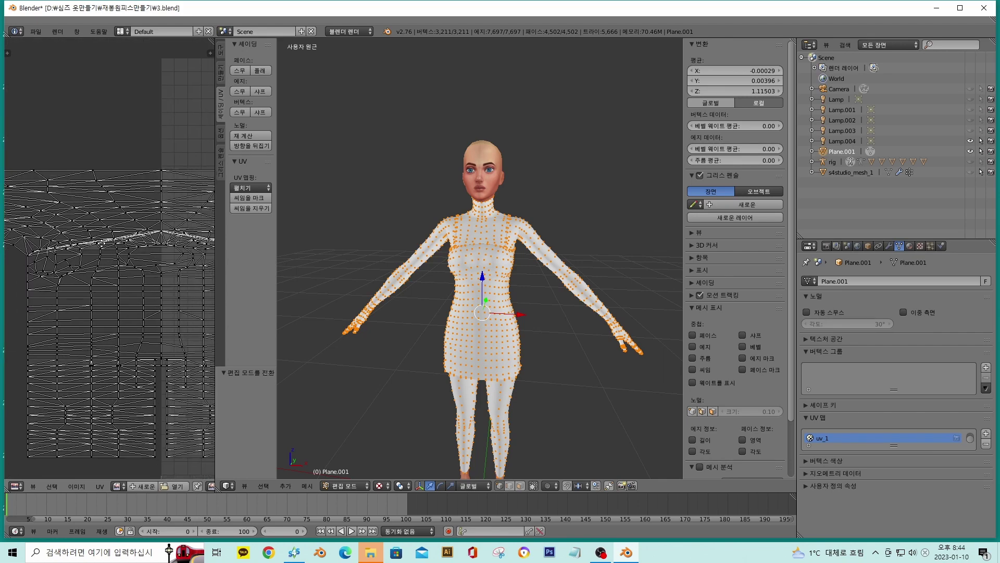
scroll(128, 367, up, 5)
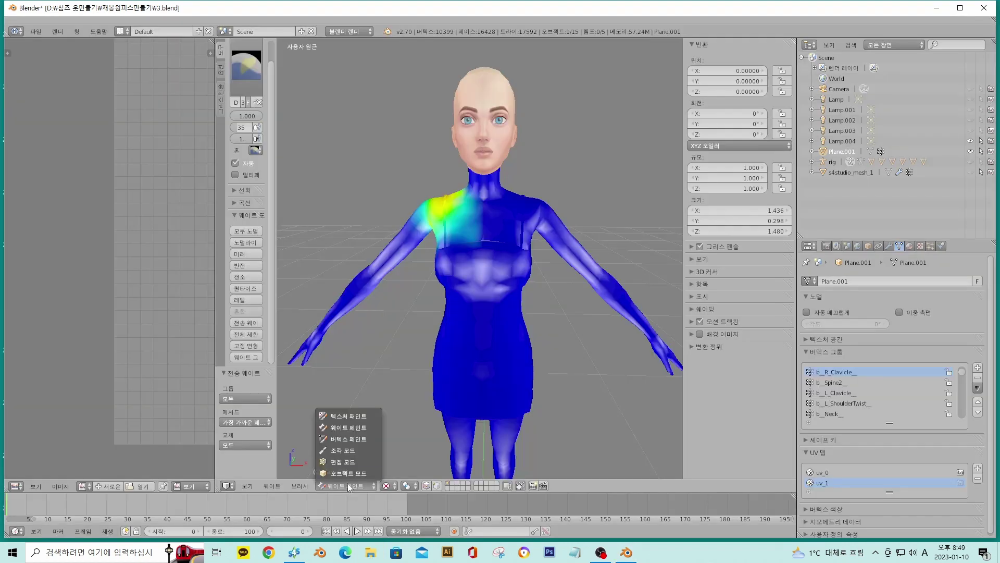
Switch Plane.001 to Vertex Paint mode and unhide the s4studio_mesh_1 body mesh
click(353, 438)
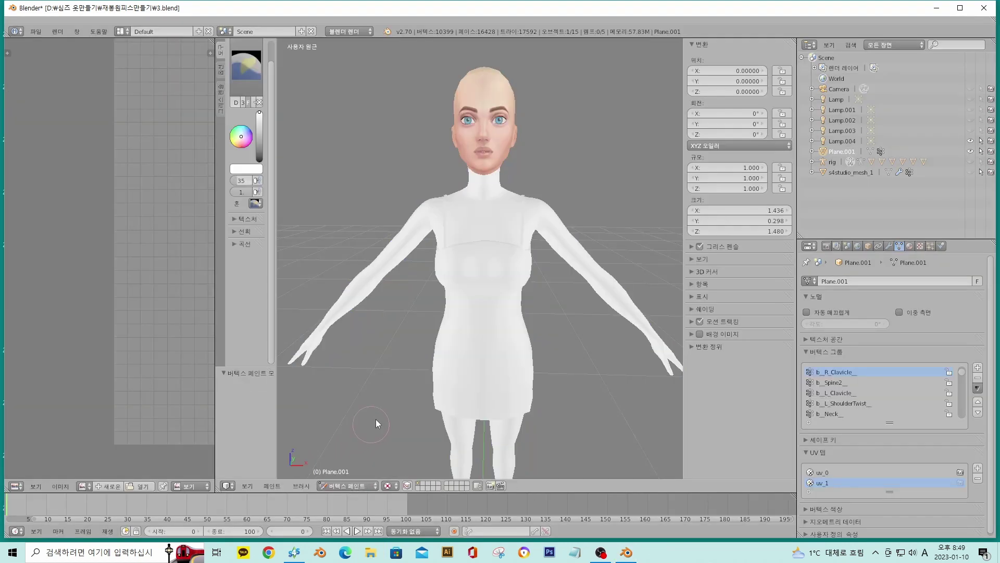
scroll(563, 339, down, 1)
click(846, 172)
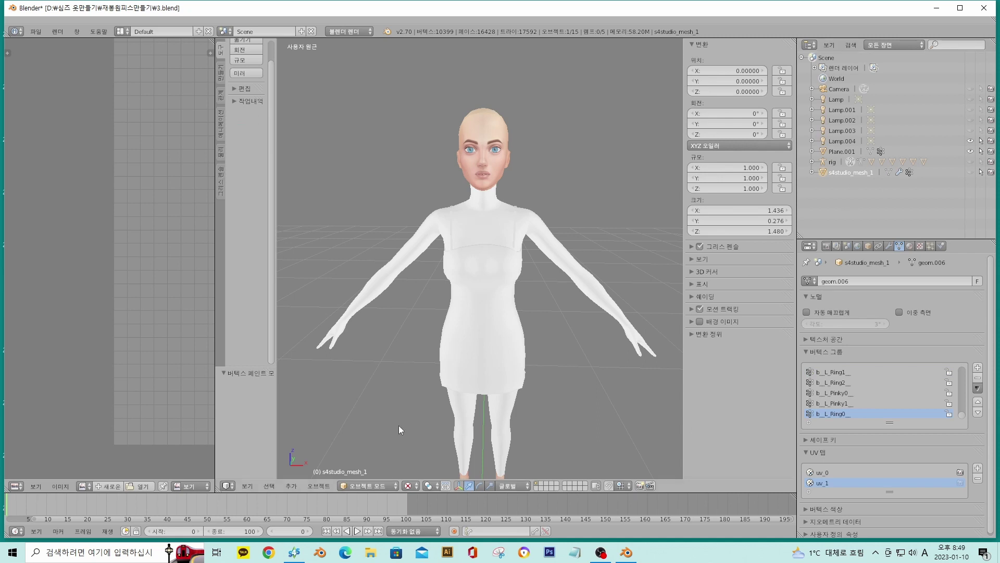
click(970, 171)
Put s4studio_mesh_1 in Vertex Paint mode and set the viewport shading to Solid
click(374, 485)
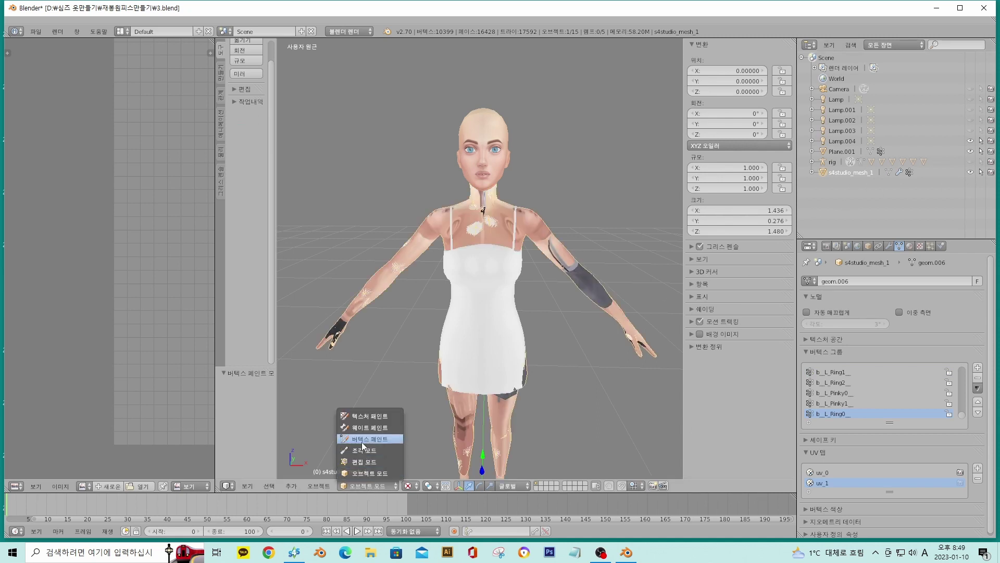
click(362, 442)
click(388, 485)
click(402, 451)
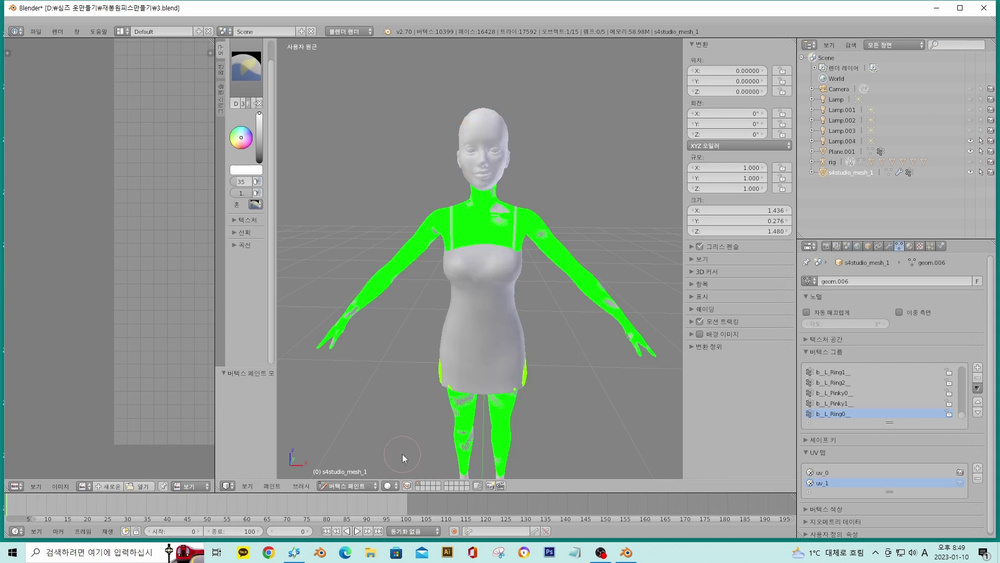
Make Plane.001 active and sample the original body's green vertex colour as the brush colour
click(847, 151)
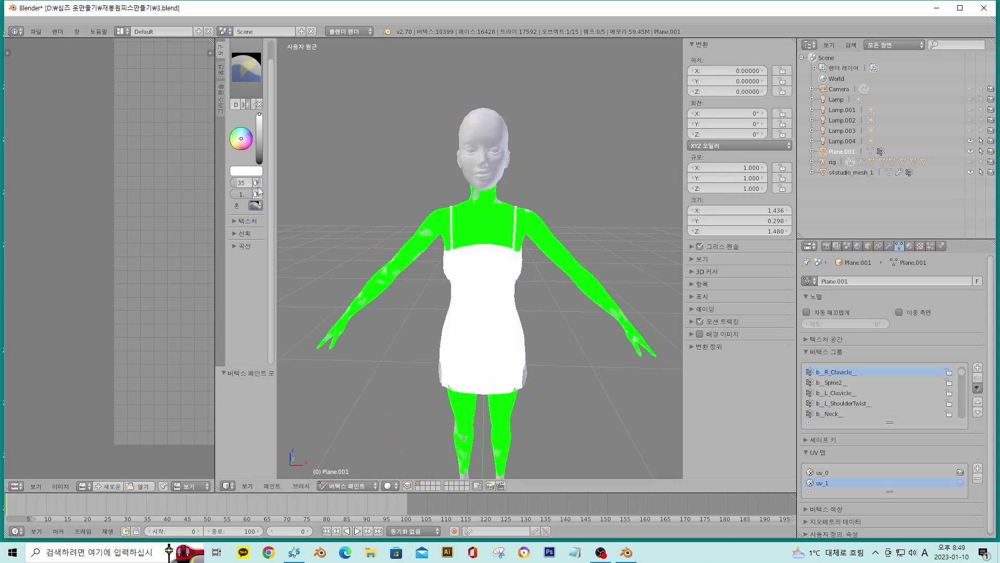
scroll(257, 201, up, 1)
scroll(259, 212, up, 1)
click(247, 176)
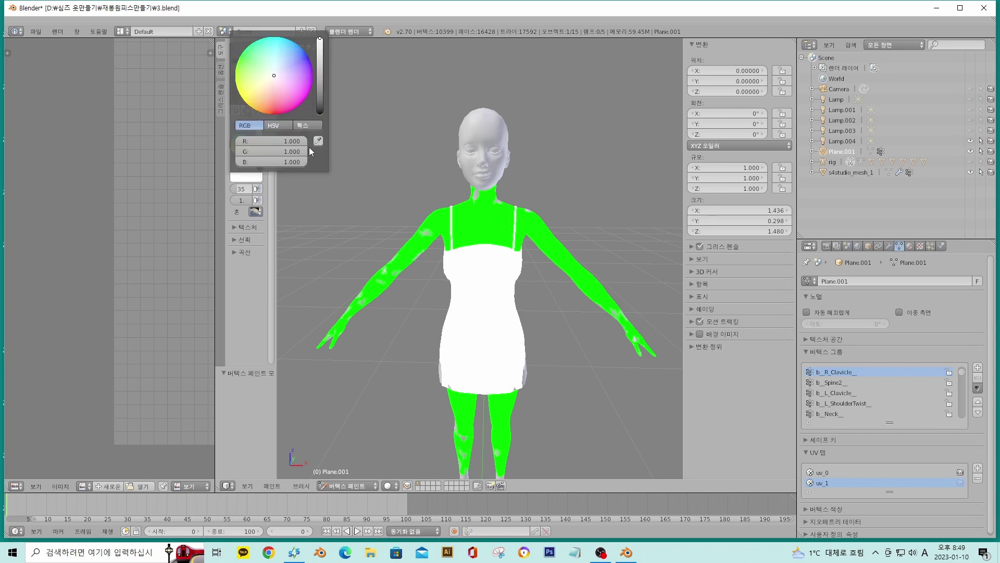
click(309, 147)
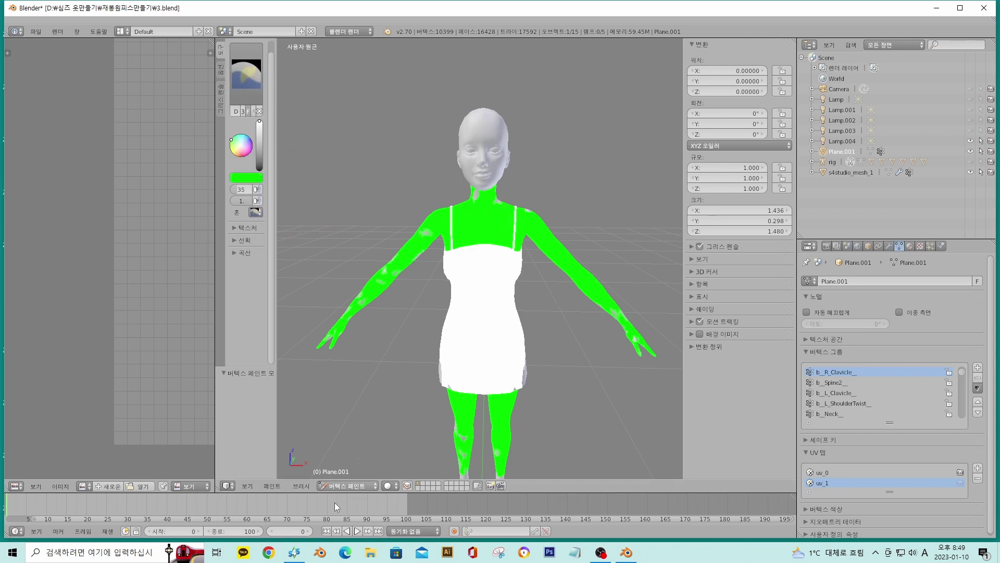
Fill all vertex colours of Plane.001 with the sampled green using Set Vertex Colors
click(265, 487)
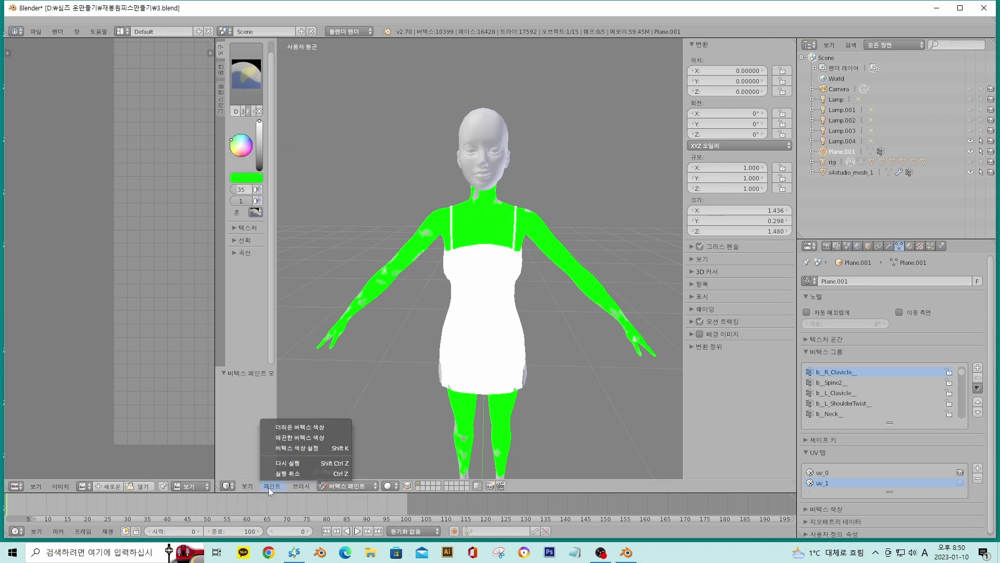
click(301, 447)
middle_drag(679, 309, 665, 288)
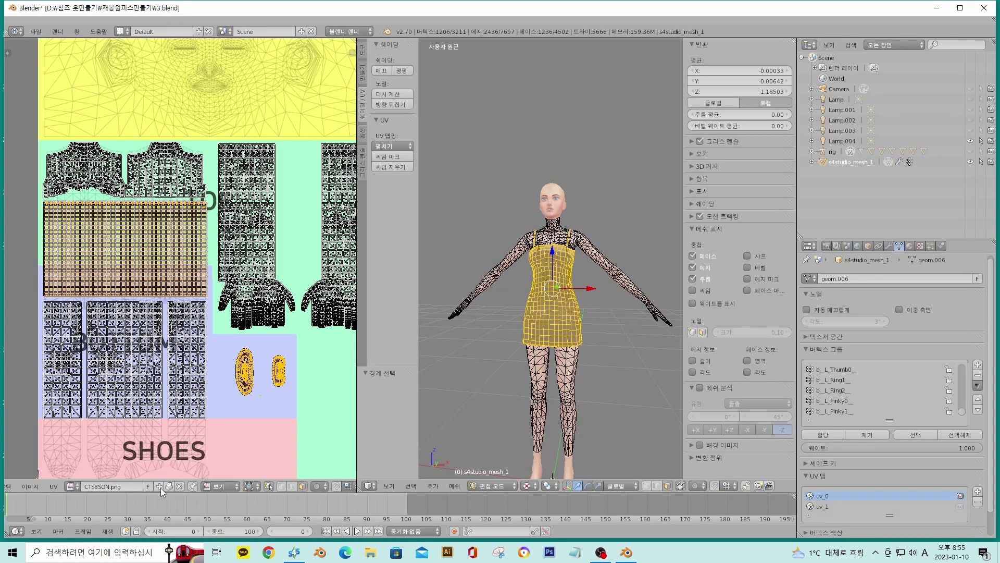
Open the new-image settings for the UV texture with the height value ready for editing
click(159, 487)
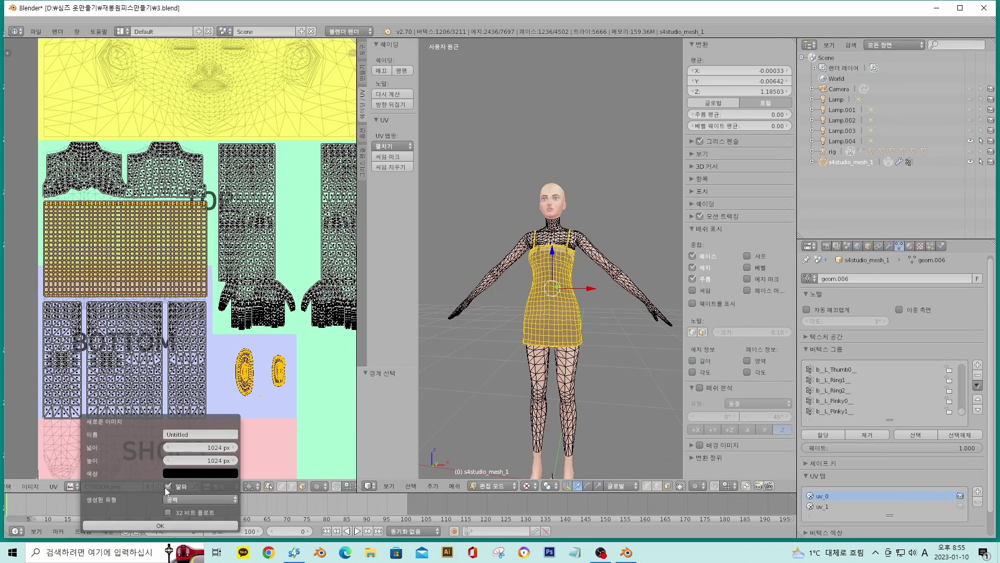
click(213, 460)
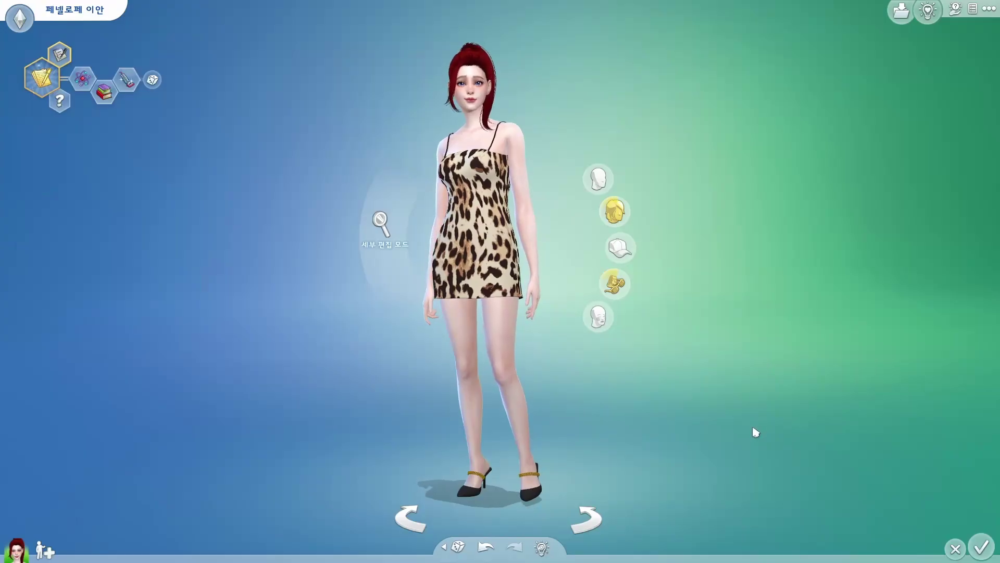
Switch to The Sims 4 Create-a-Sim, look over the leopard-print dress on the Sim, and open the full-body outfit catalogue
drag(756, 432, 744, 444)
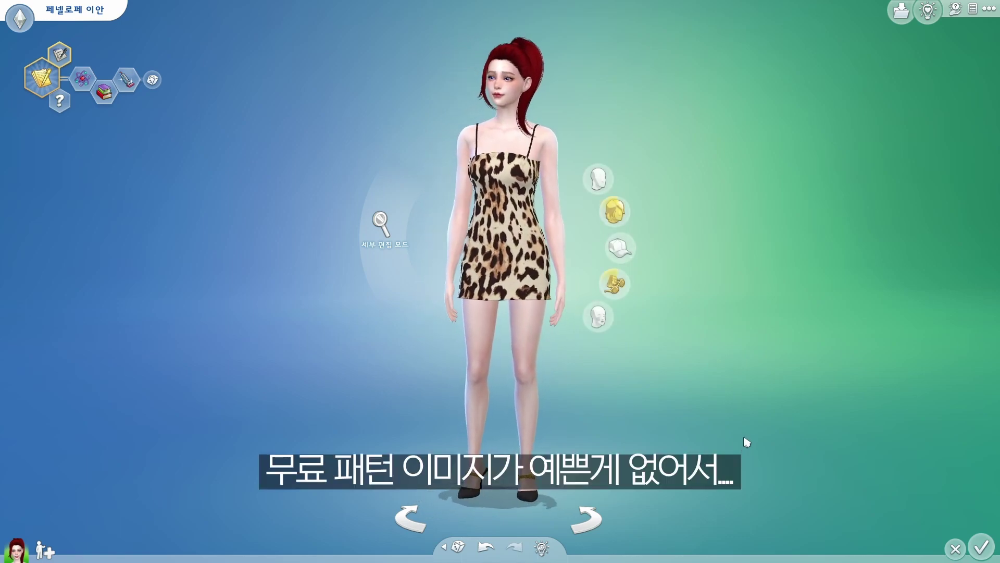
drag(750, 440, 749, 437)
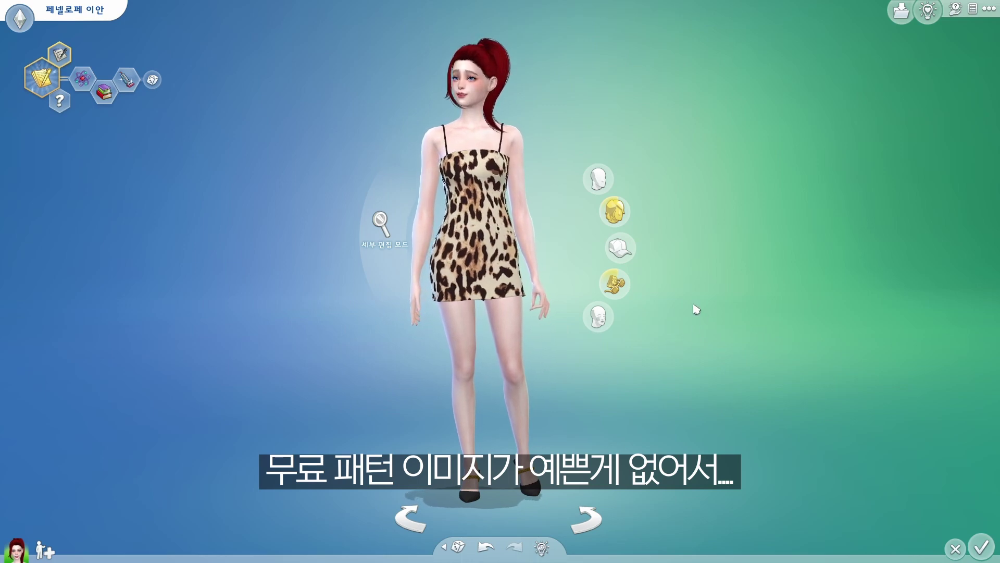
click(474, 245)
click(554, 245)
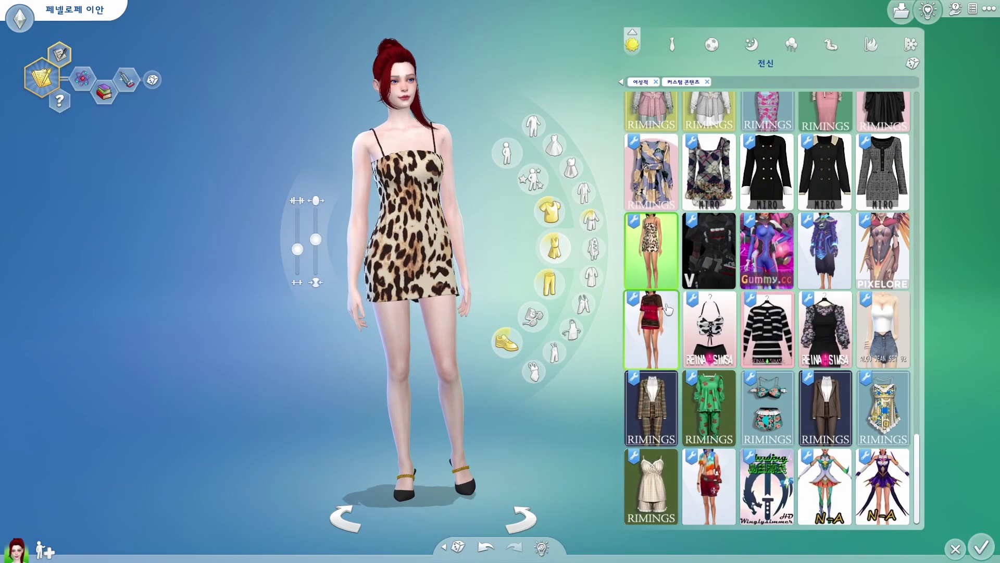
Try the custom dress's purple, orange, blue, yellow and brown swatches on the Sim, finishing with the light blue floral one
mouse_move(636, 283)
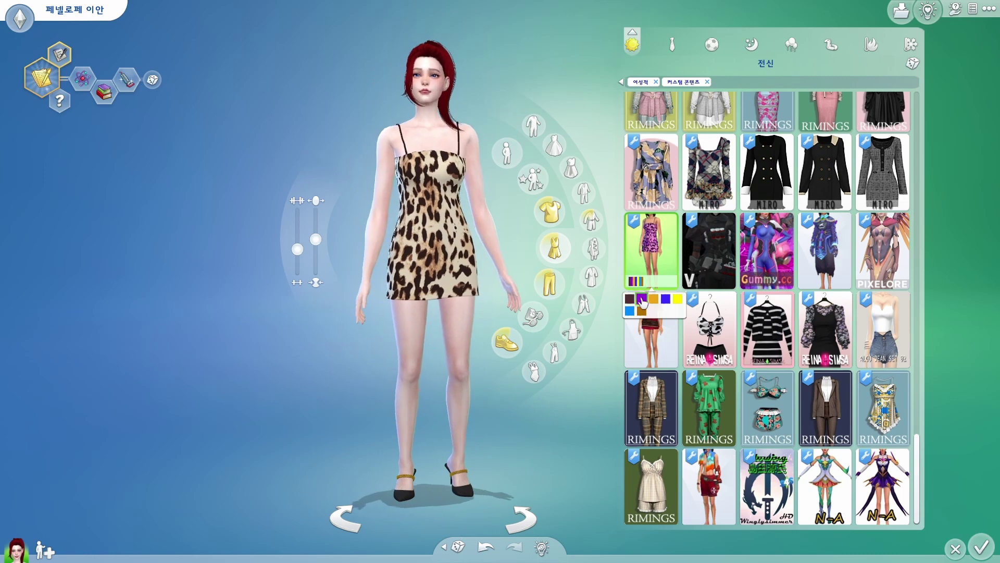
click(642, 300)
click(654, 300)
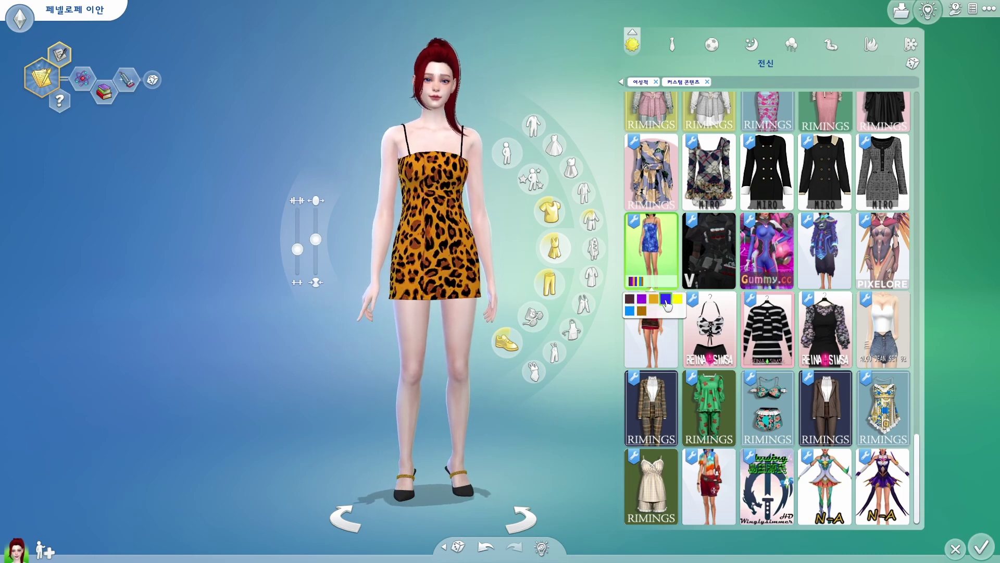
click(666, 299)
click(678, 298)
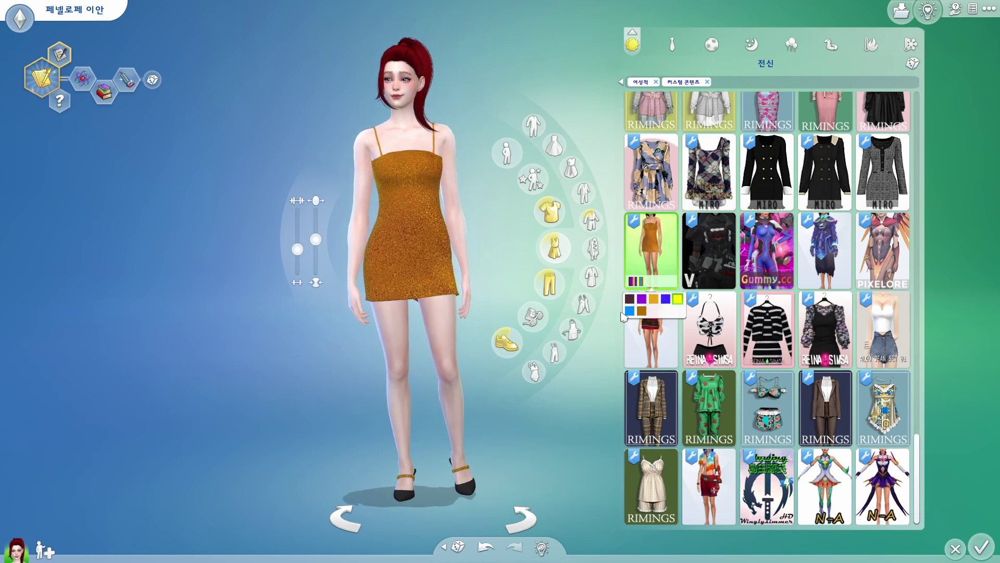
click(629, 311)
click(642, 311)
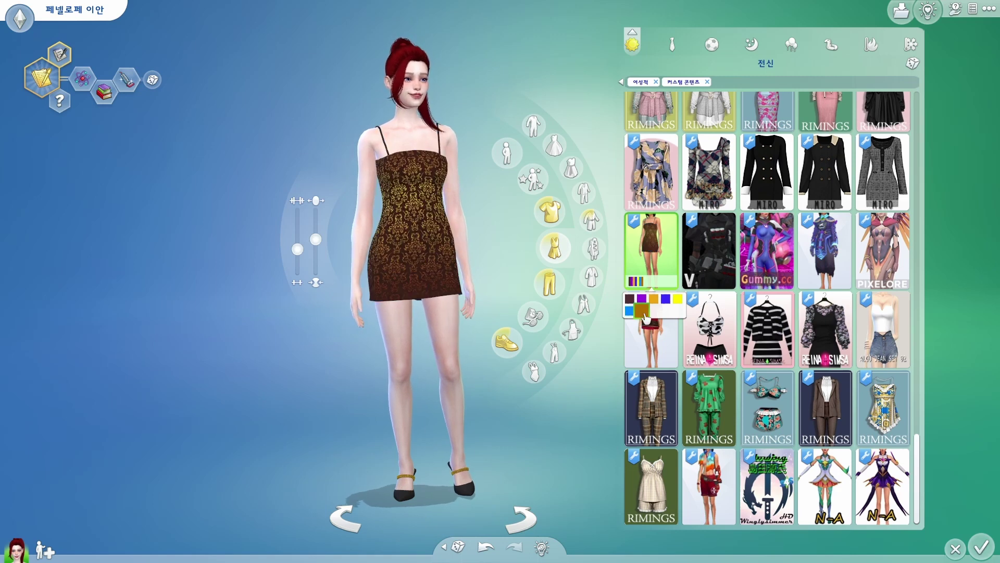
click(629, 311)
Close the outfit catalogue and turn the Sim to examine the light blue floral dress from the side
click(573, 424)
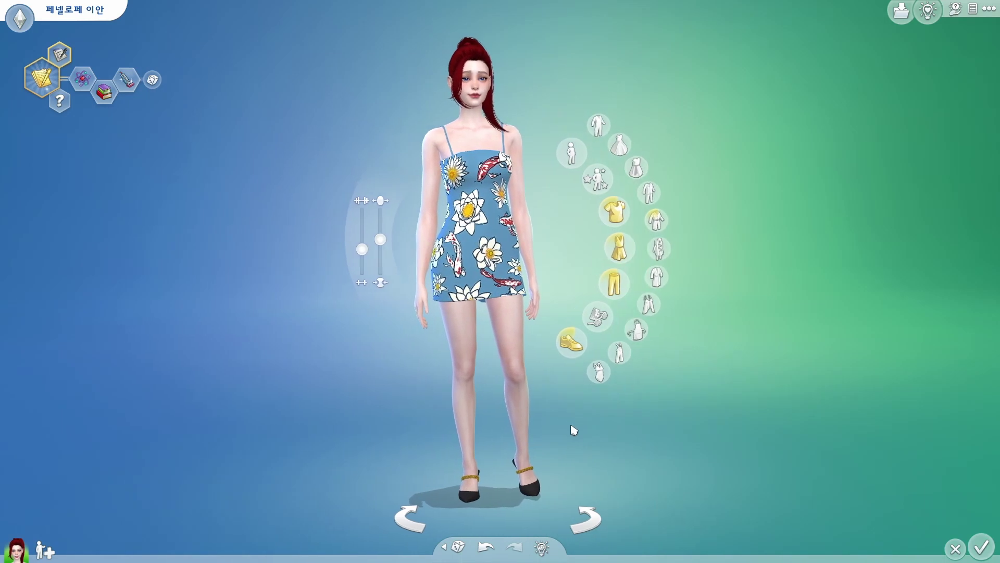
drag(574, 424, 656, 453)
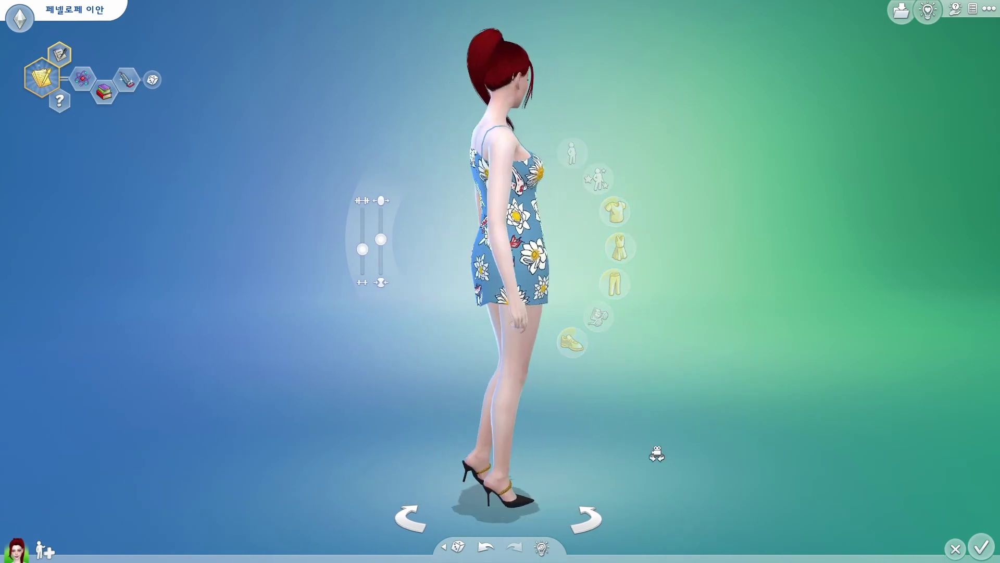